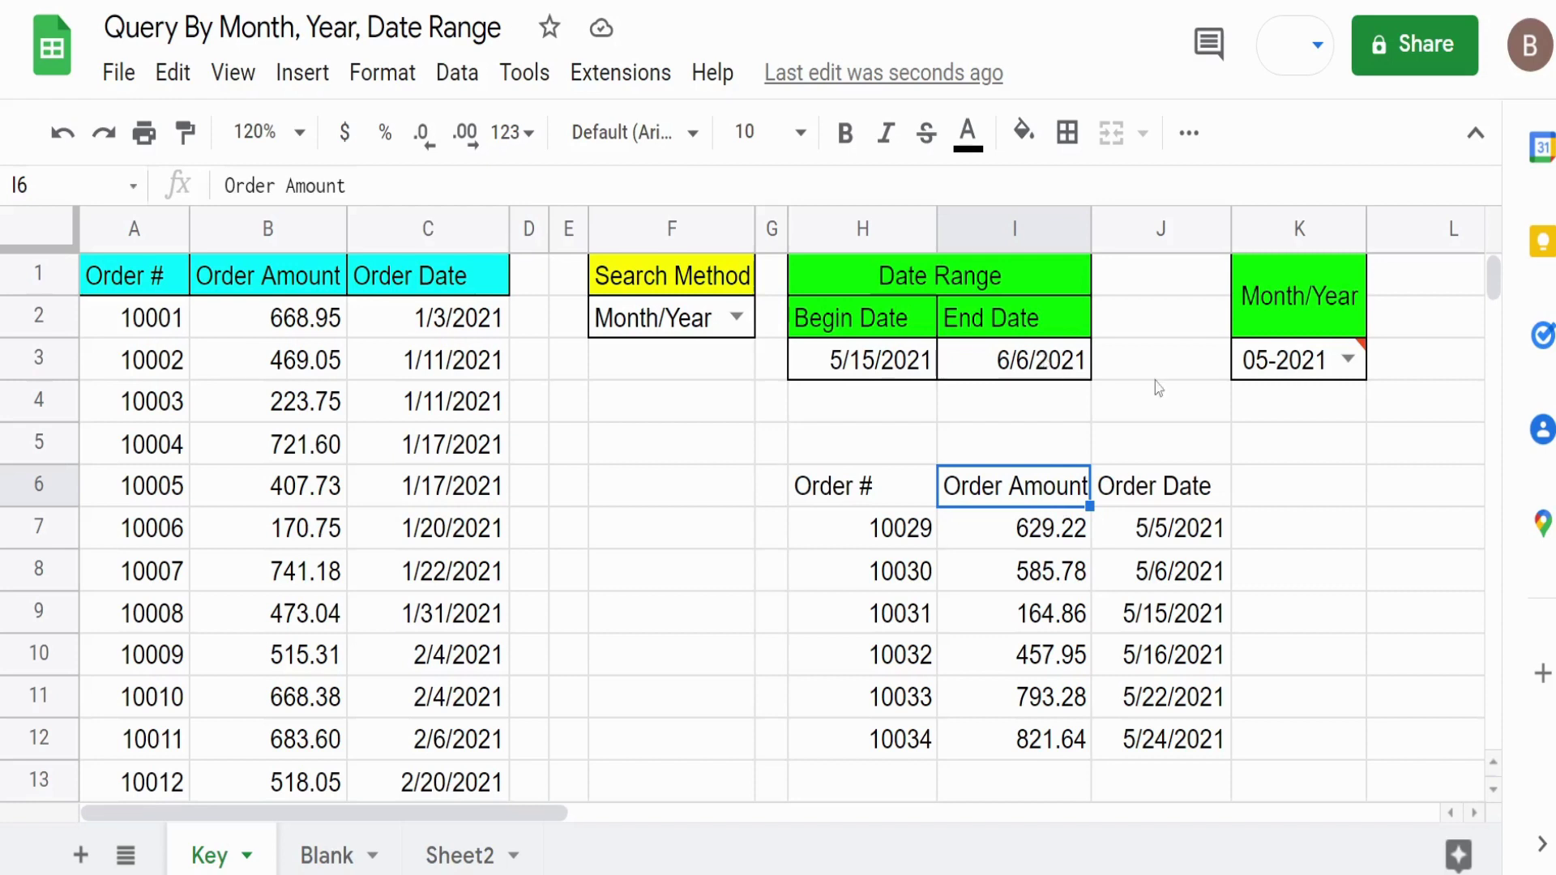
# Step: Review the order data in columns A to C, the Search Method options in F2, and the Begin and End Date cells
pyautogui.click(158, 228)
pyautogui.moveTo(158, 227); pyautogui.dragTo(402, 231)
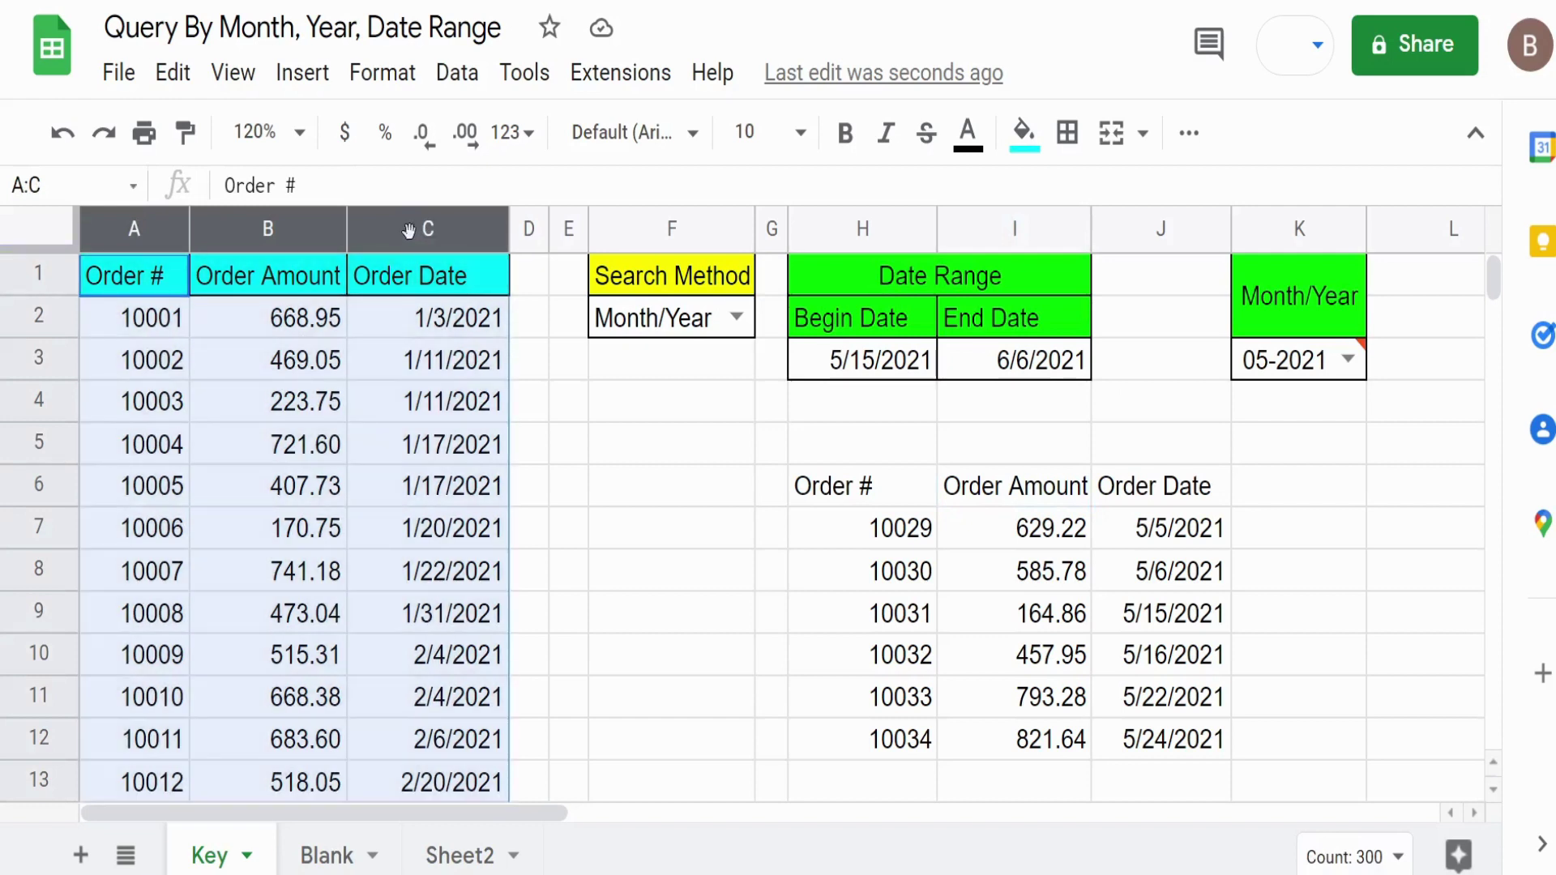
pyautogui.click(428, 360)
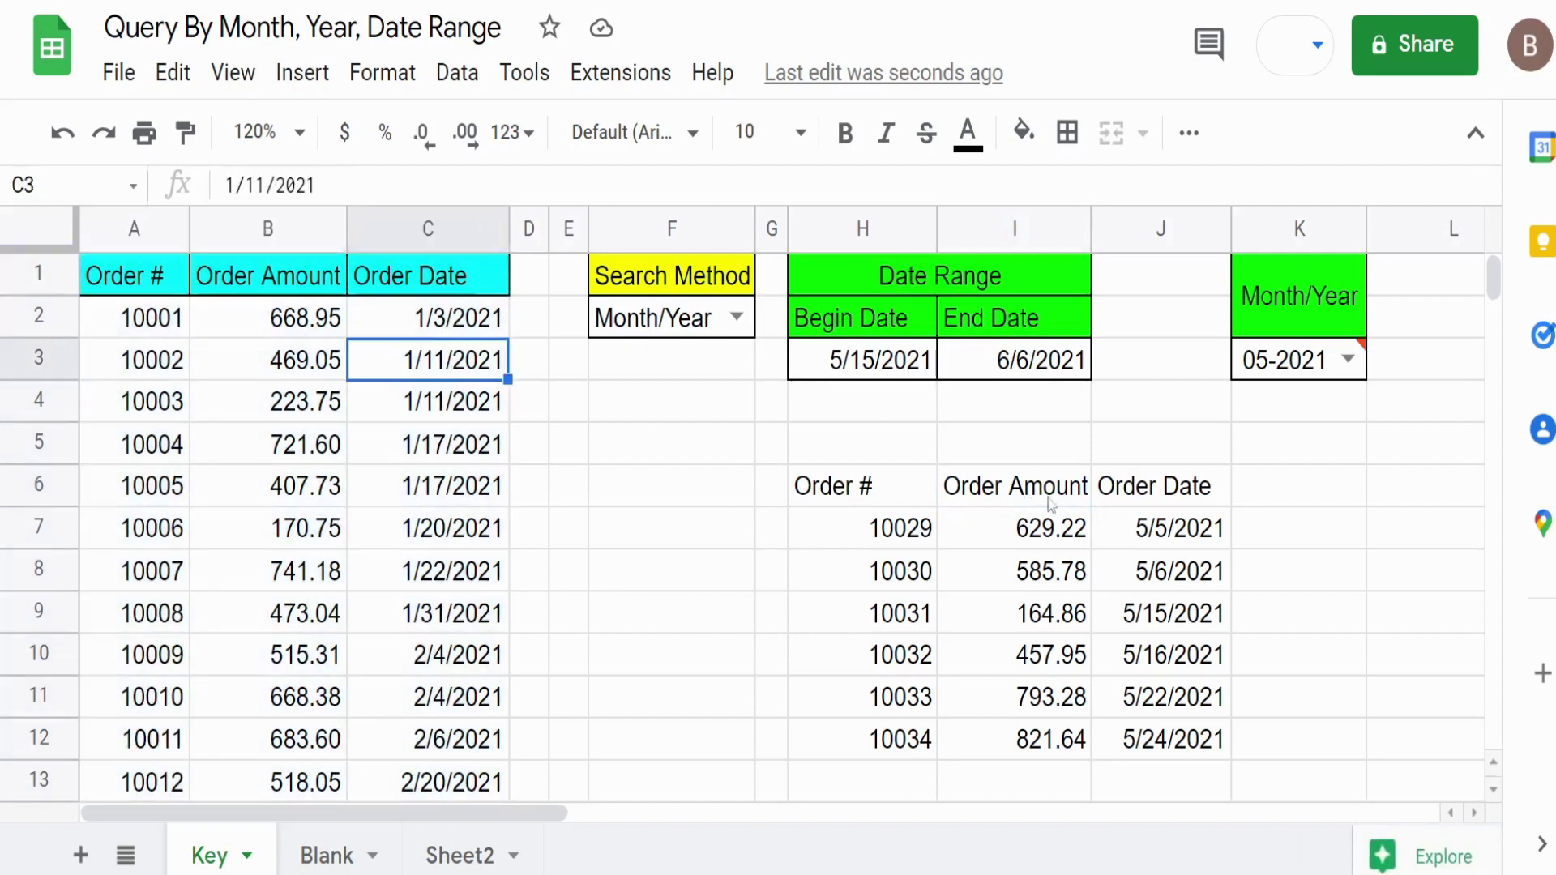
pyautogui.click(698, 323)
pyautogui.click(735, 316)
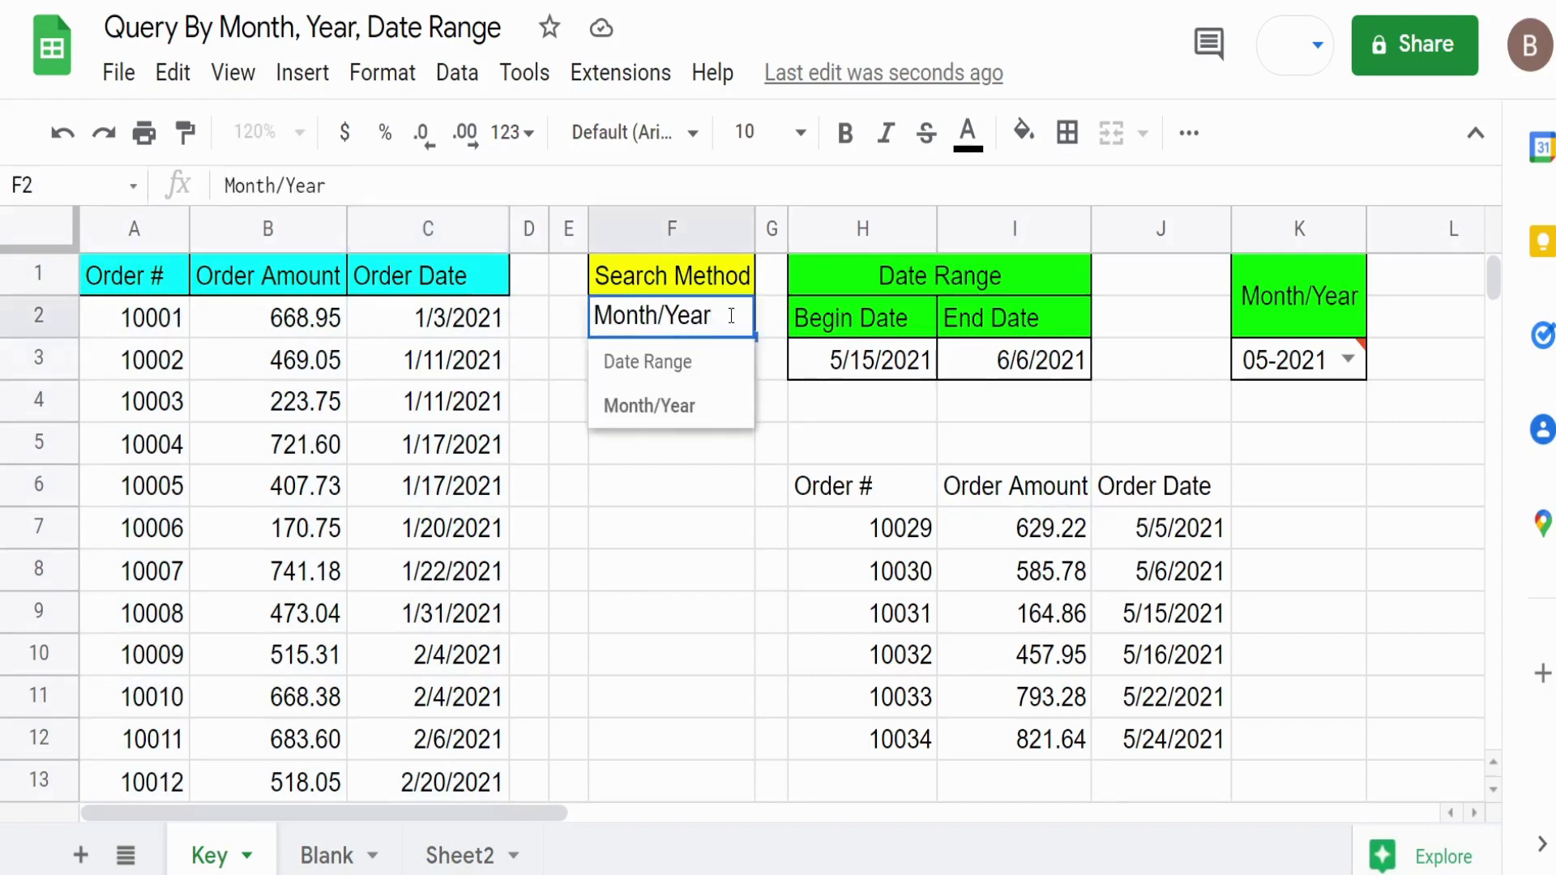
pyautogui.click(697, 421)
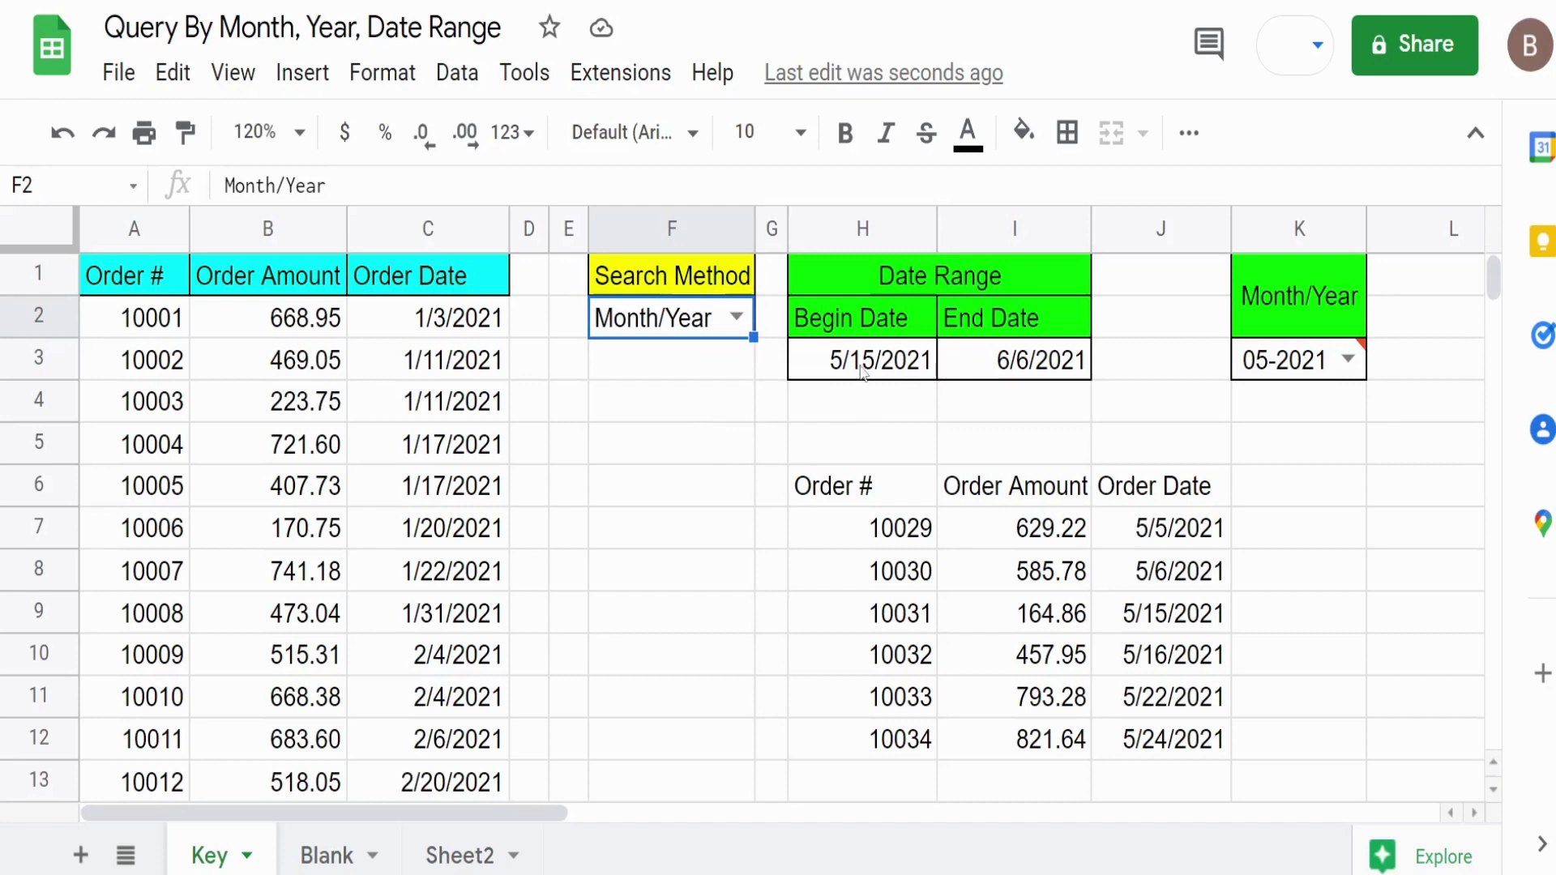
pyautogui.moveTo(863, 369); pyautogui.dragTo(1025, 369)
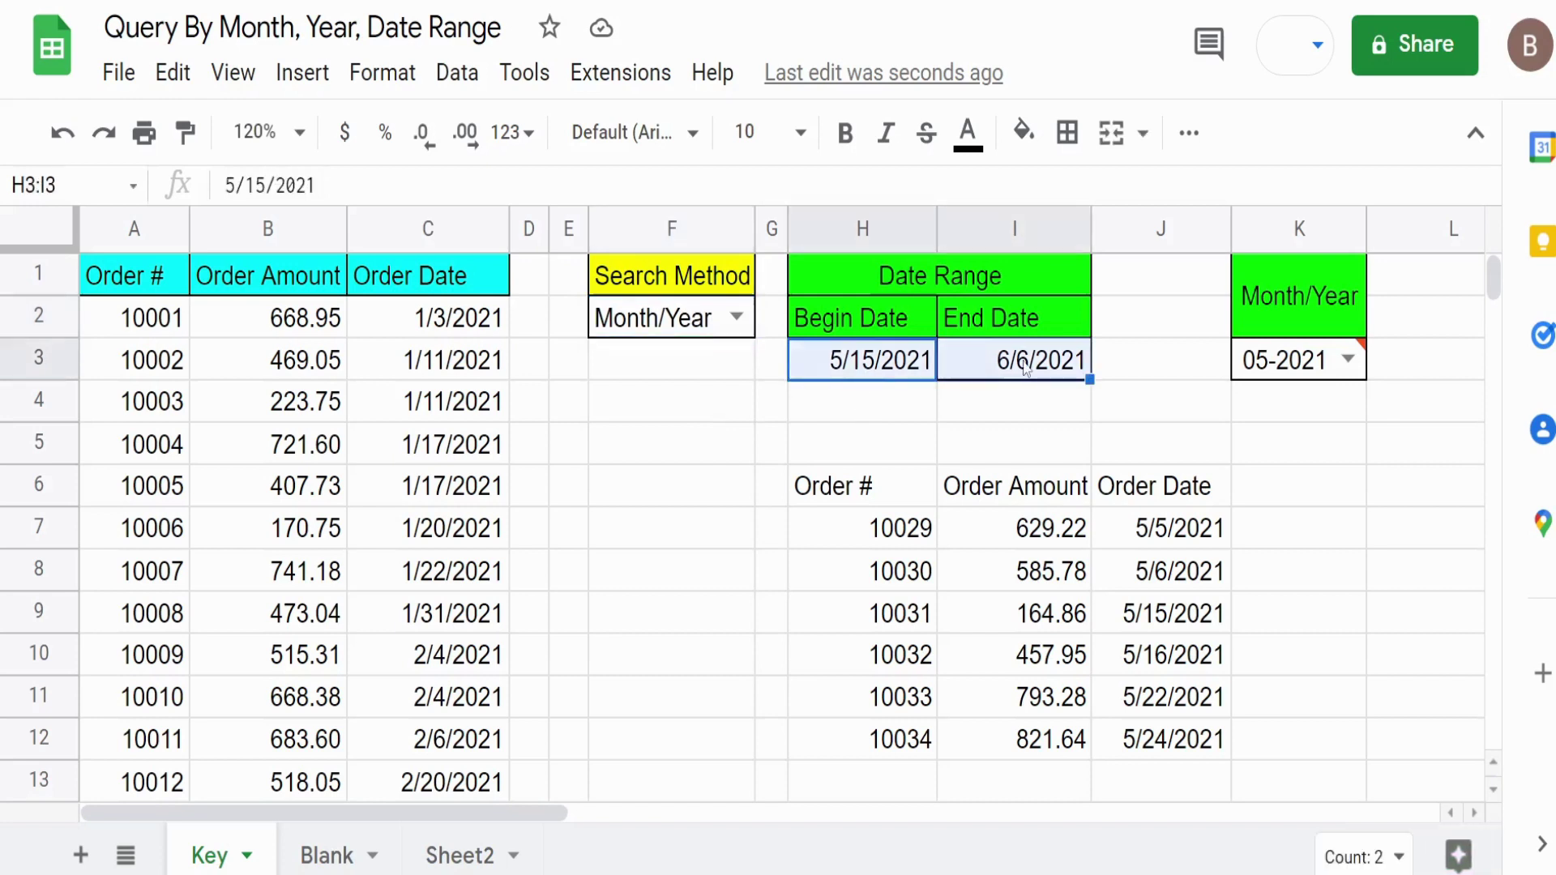
# Step: Set the Month/Year in K3 to 04-2021 and look through the filtered order list
pyautogui.click(1348, 363)
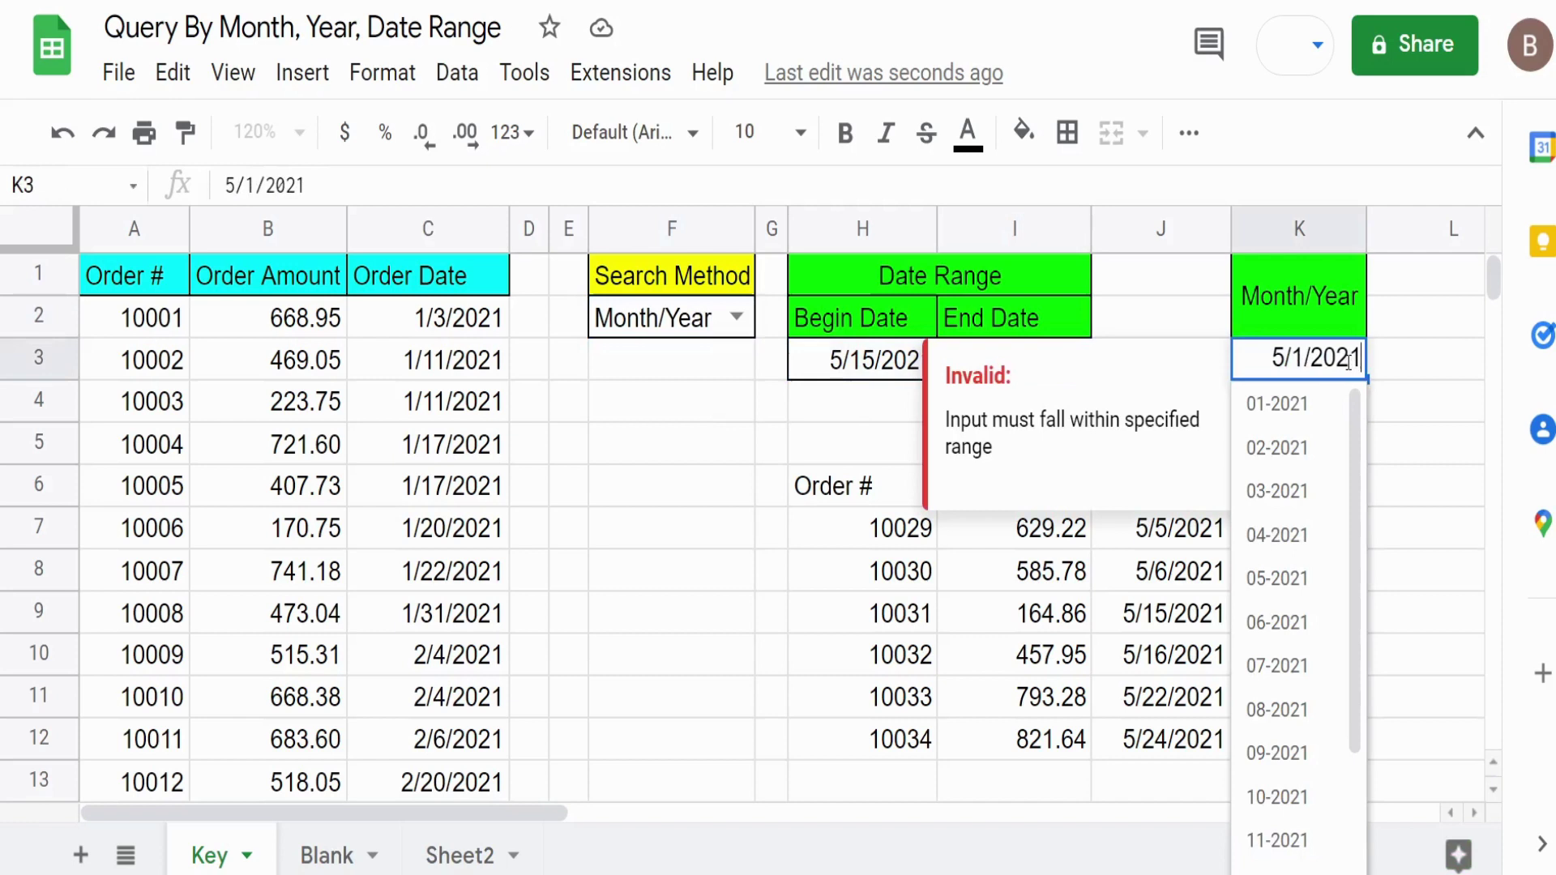
pyautogui.click(1299, 541)
pyautogui.click(1300, 540)
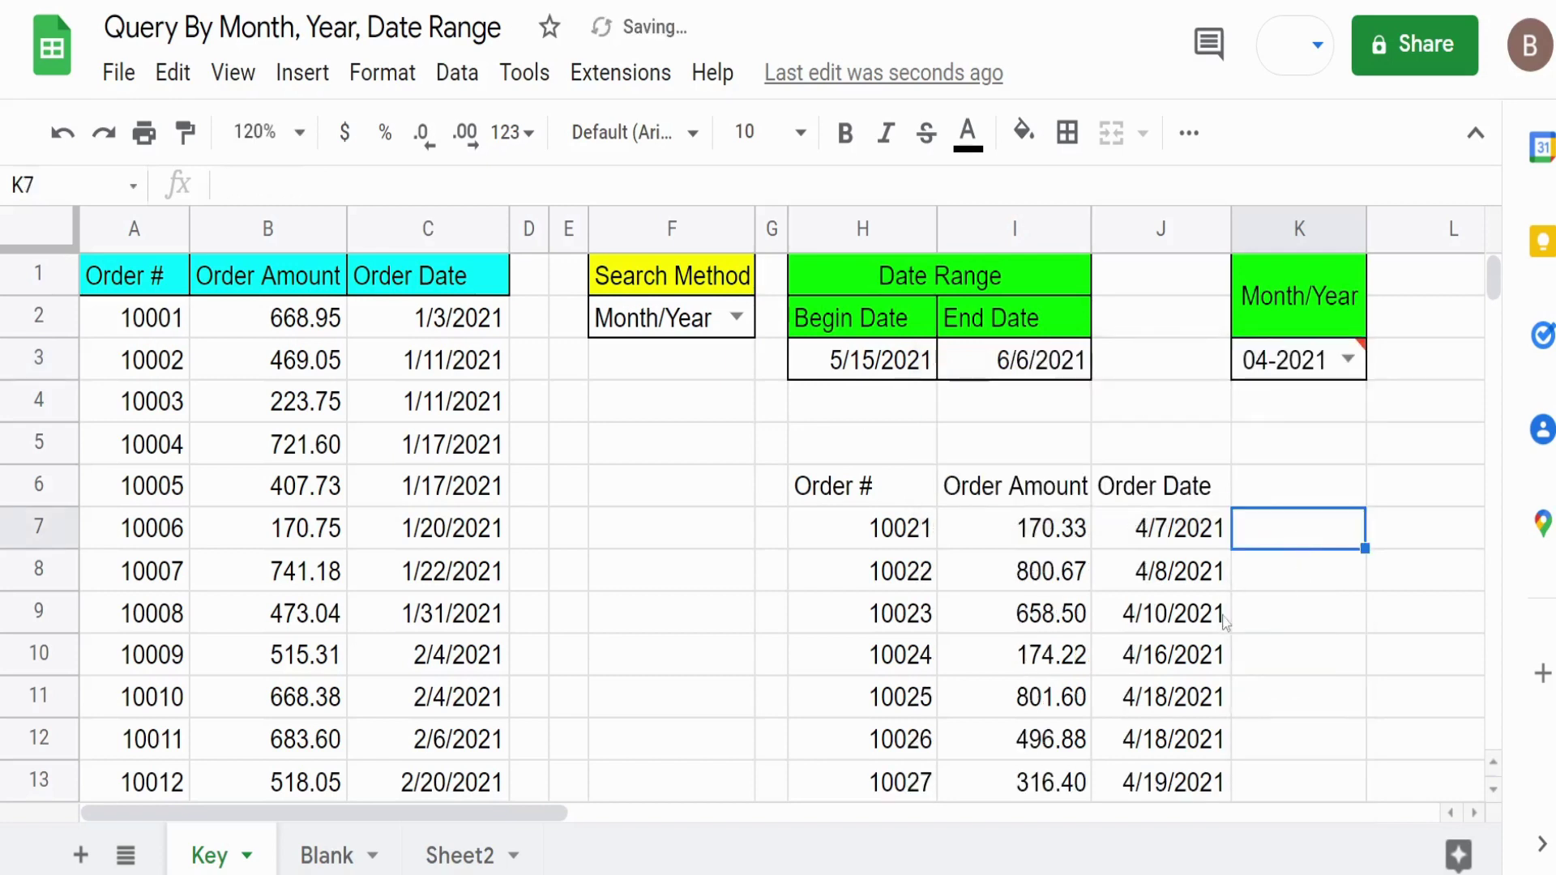
pyautogui.scroll(-1, 1130, 753)
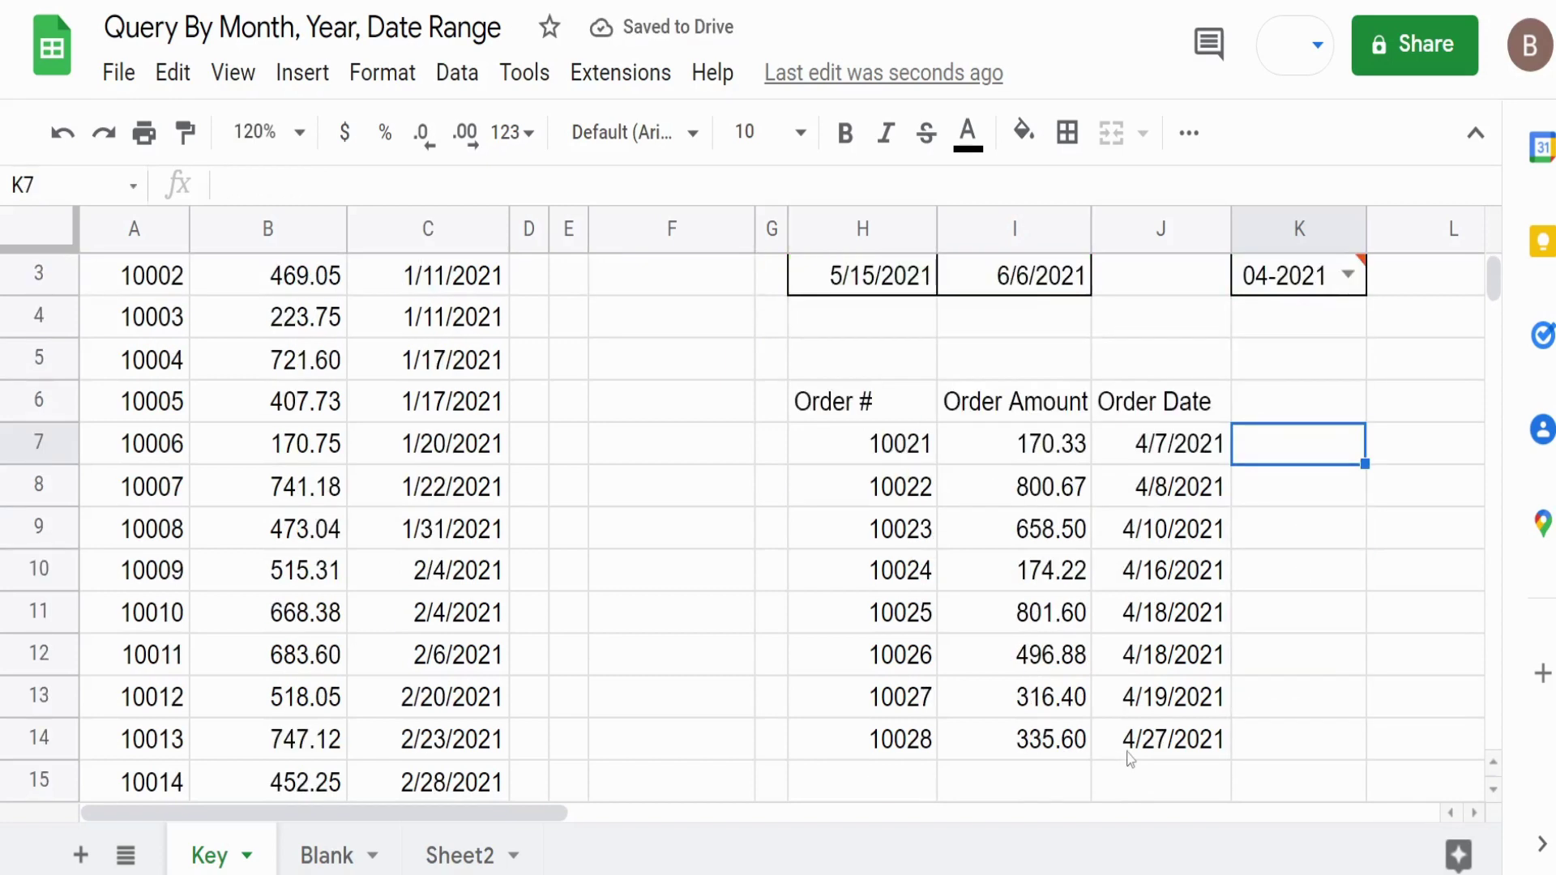
pyautogui.scroll(1, 1130, 758)
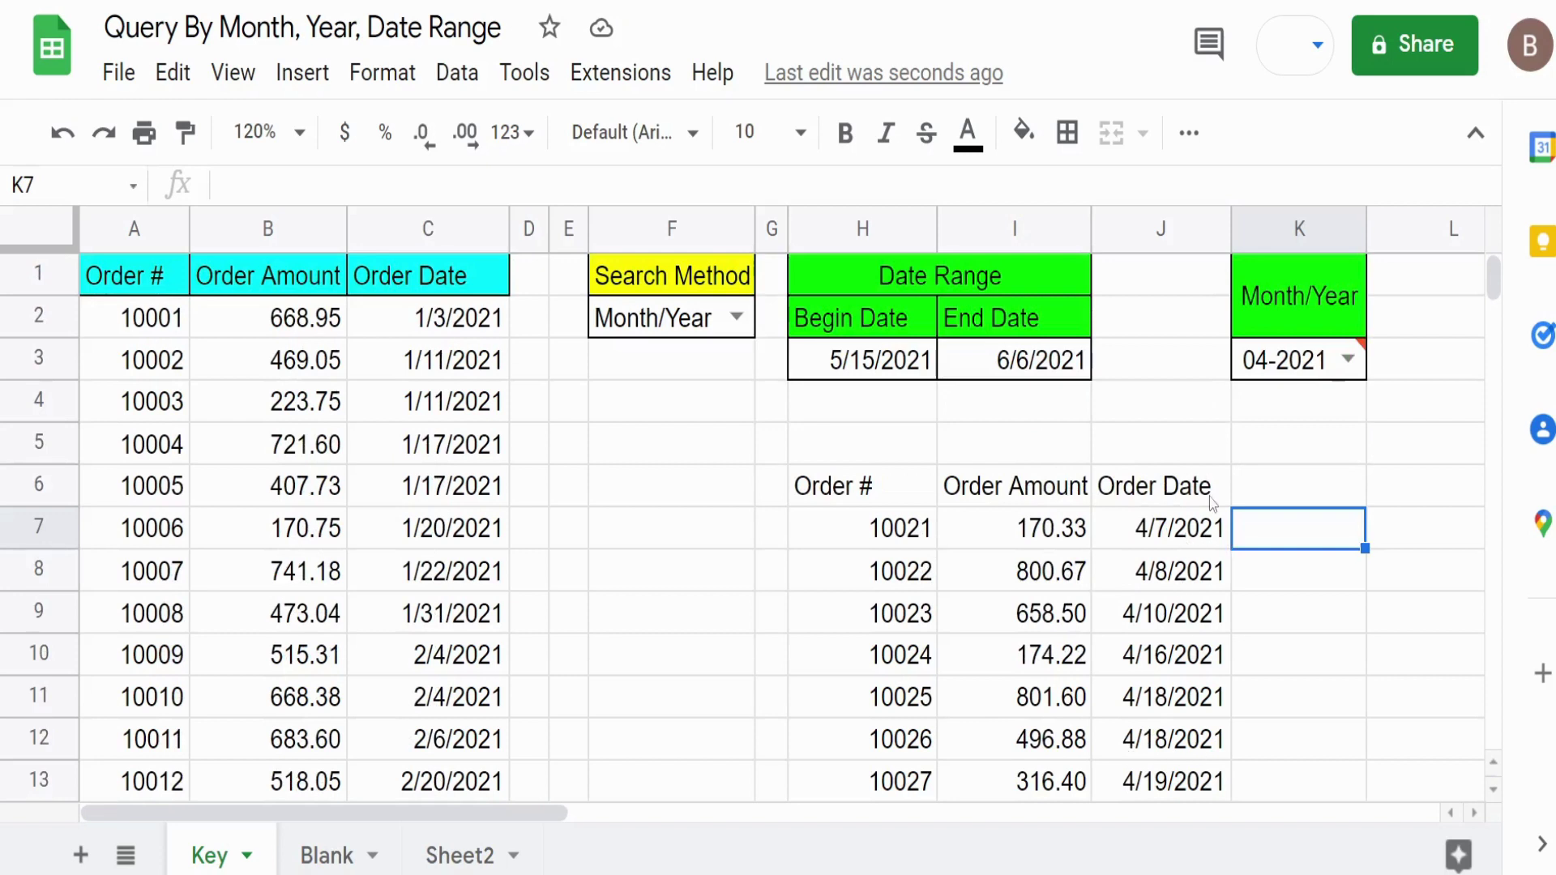
# Step: Try the Date Range search method in F2 and return it to Month/Year
pyautogui.doubleClick(735, 317)
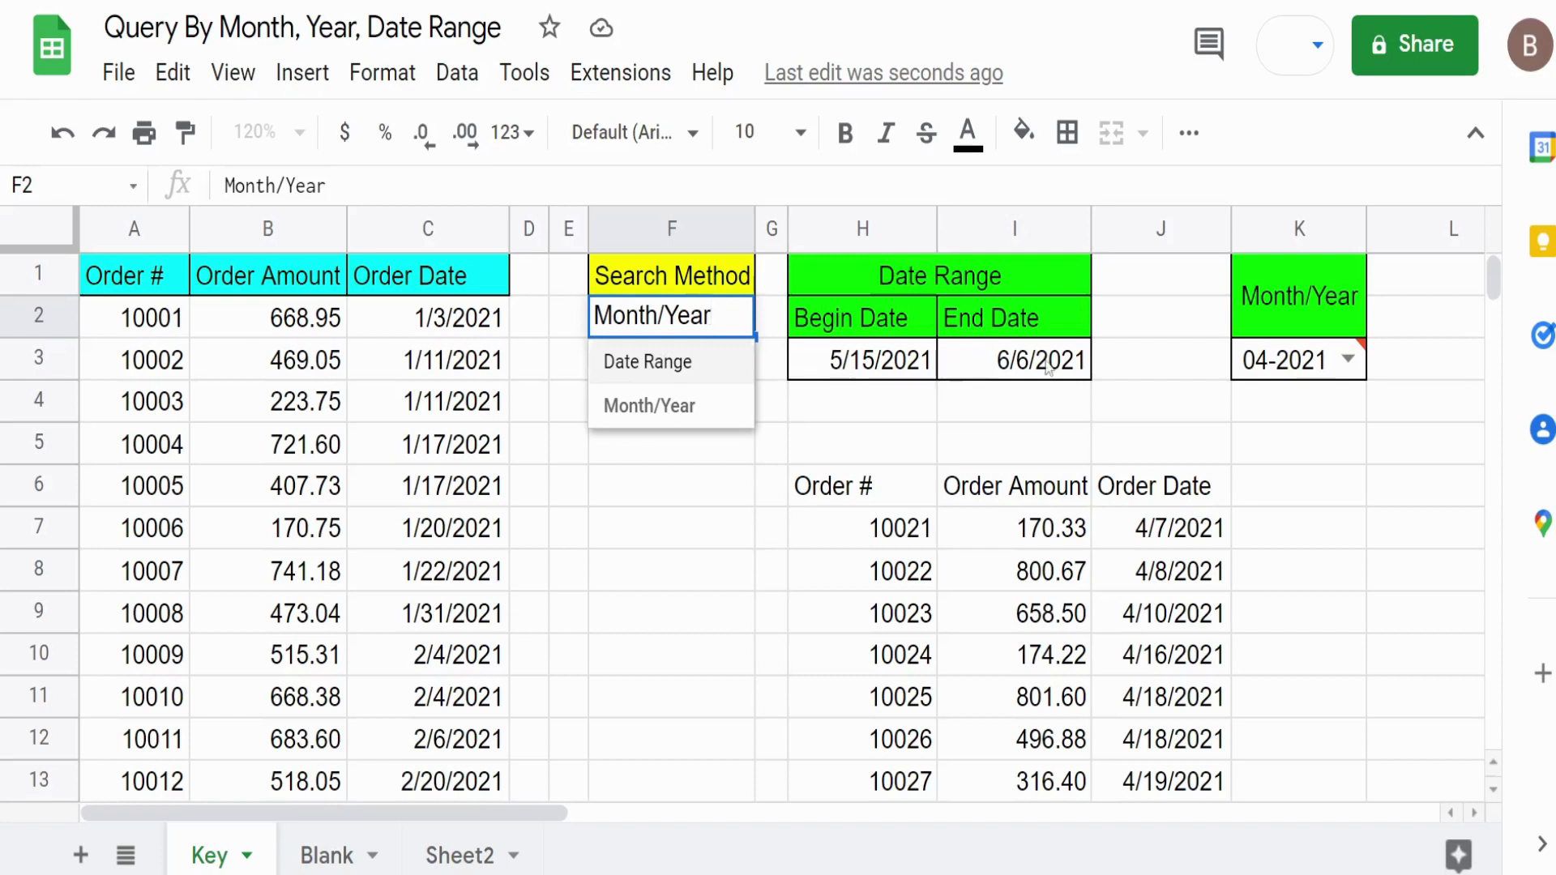
pyautogui.click(656, 375)
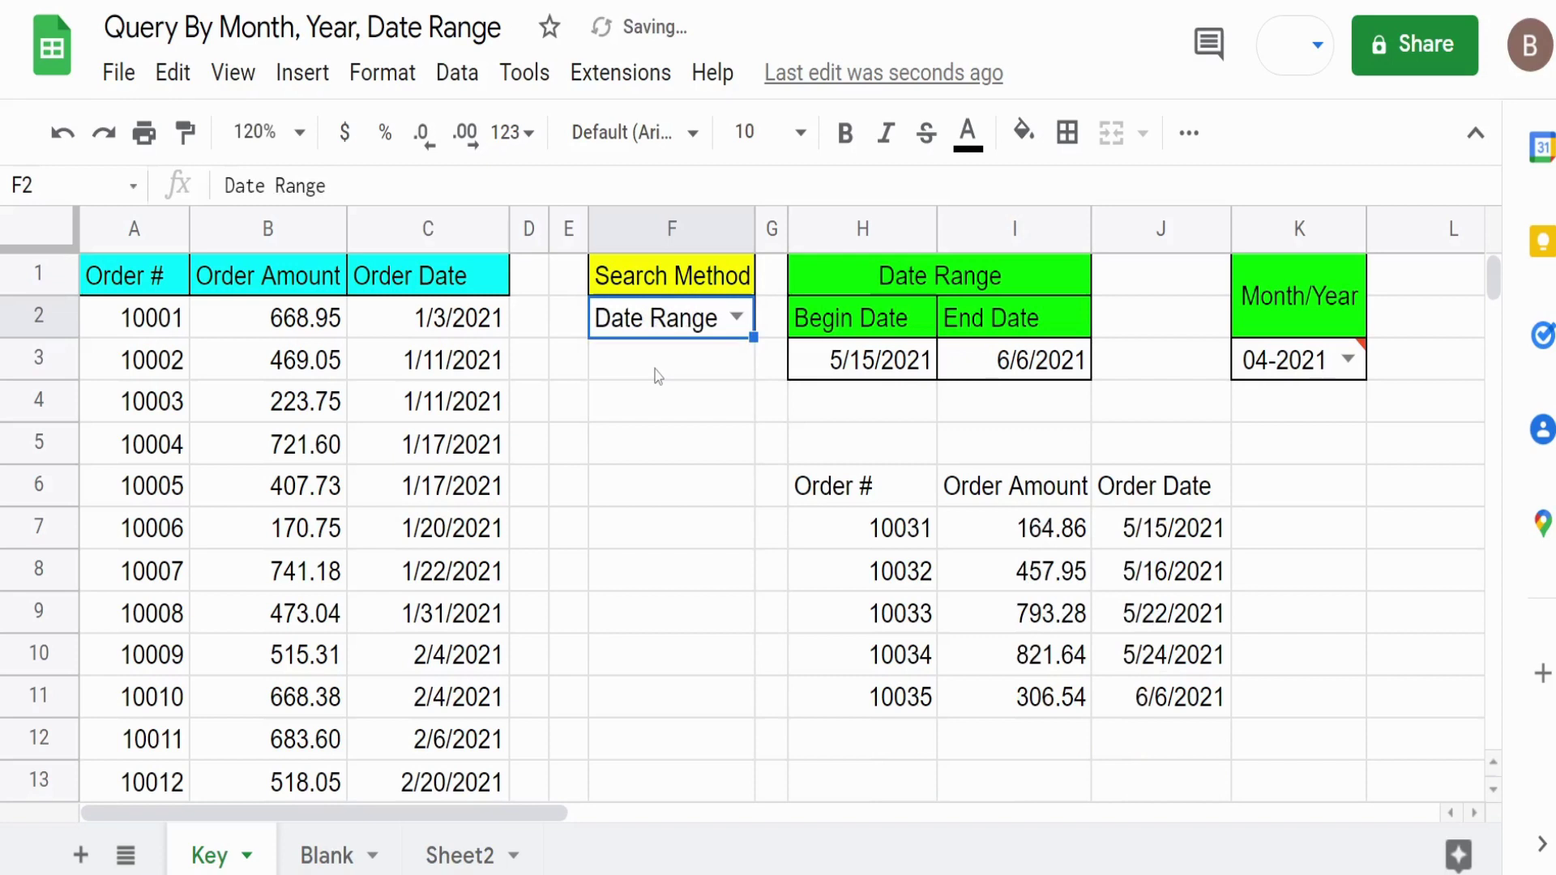
pyautogui.click(737, 322)
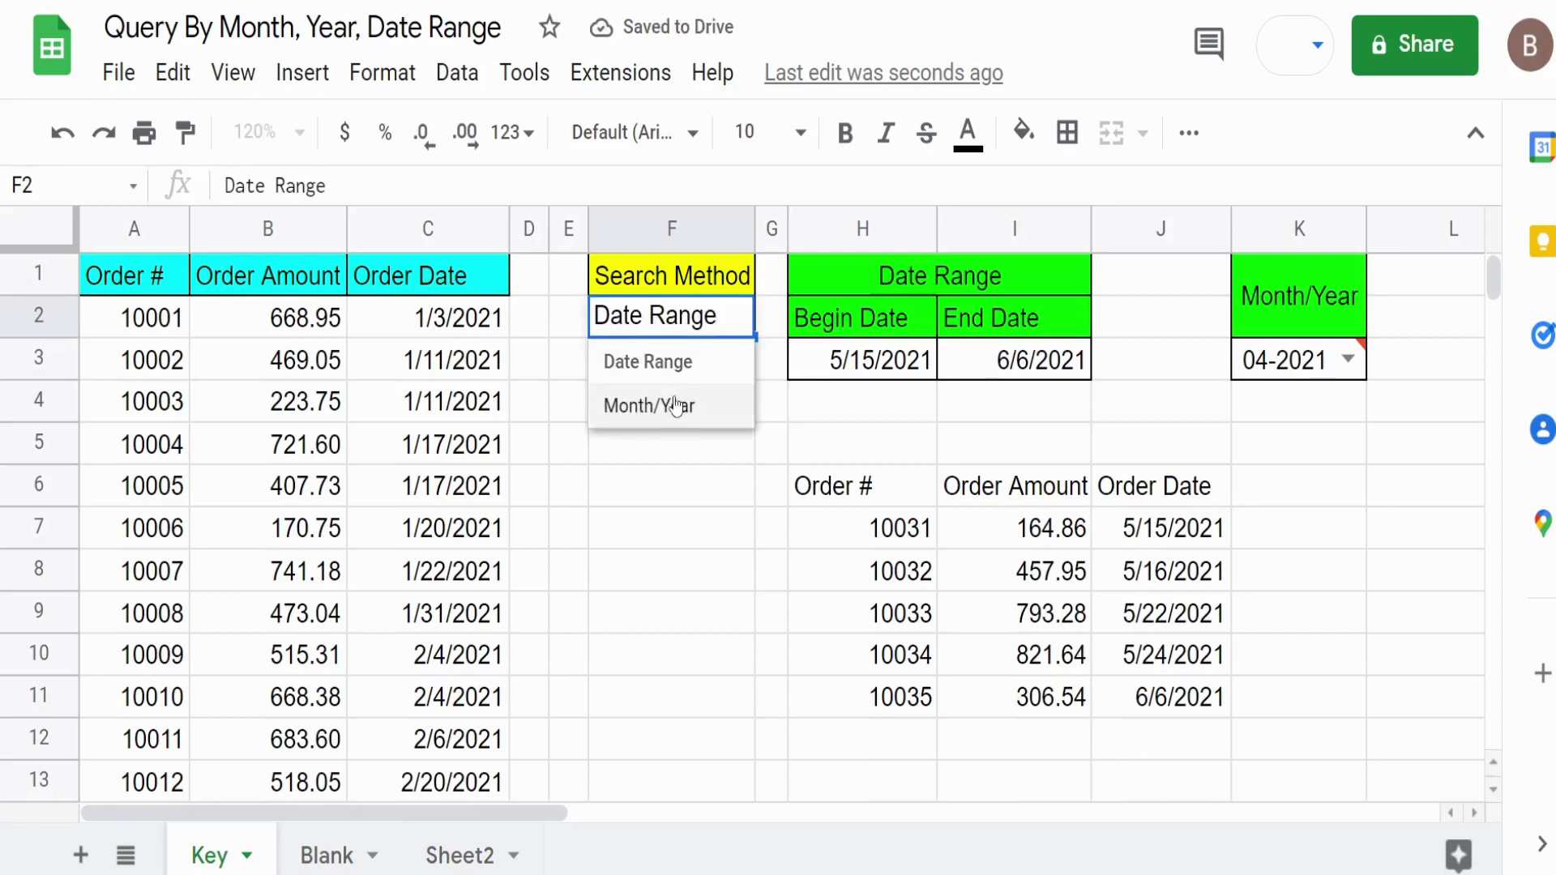
pyautogui.click(675, 408)
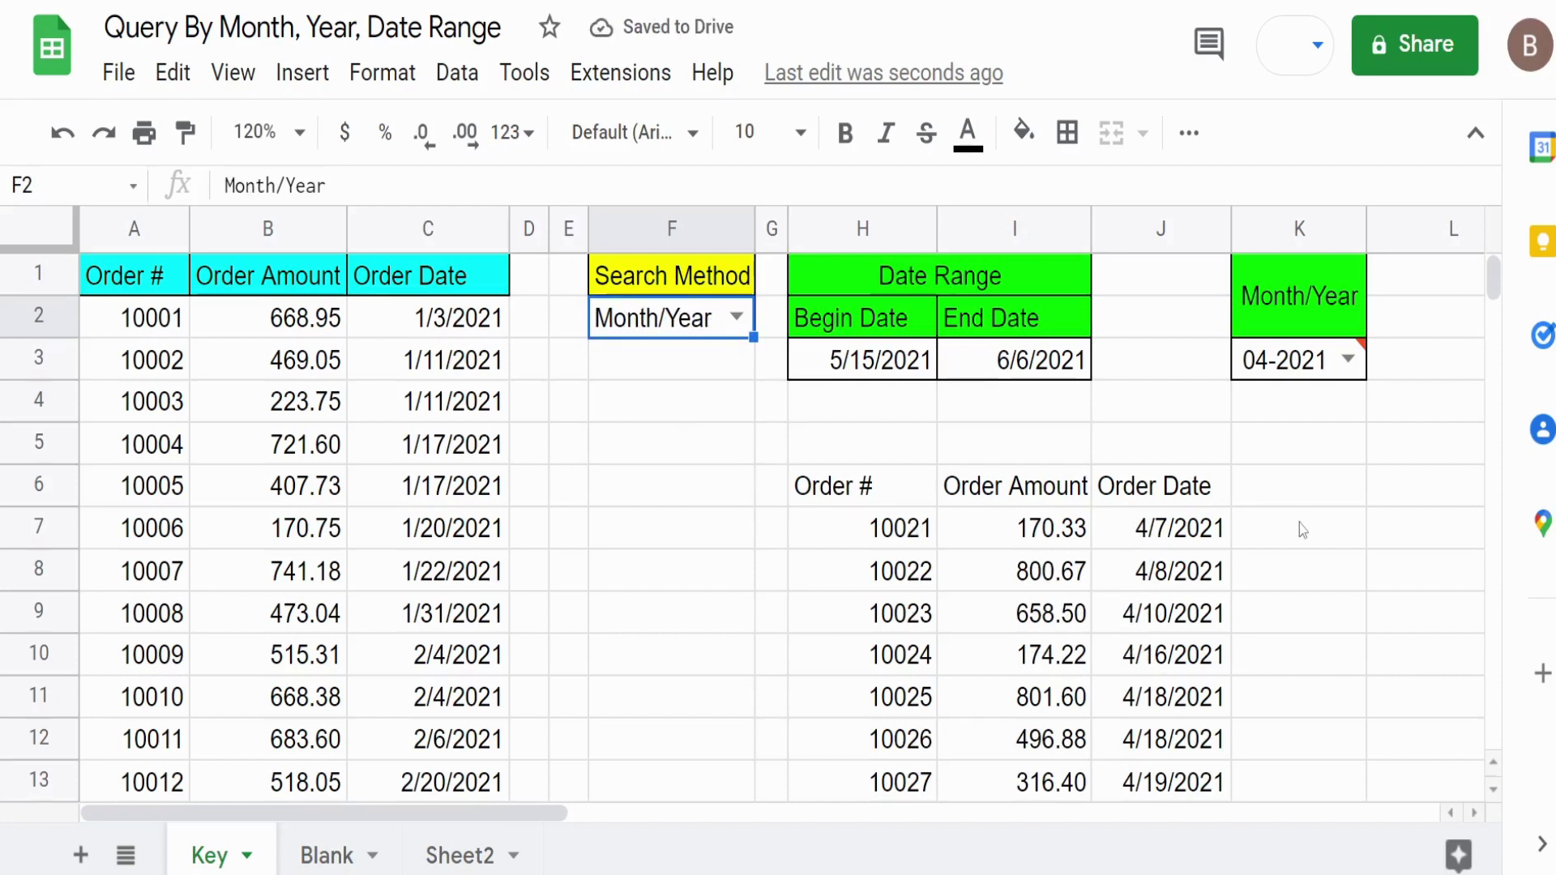
# Step: Switch to the Blank sheet and select the Order Date column, followed by the empty Month/Year cell K3
pyautogui.hotkey('ctrl', 'shift', 'pagedown')
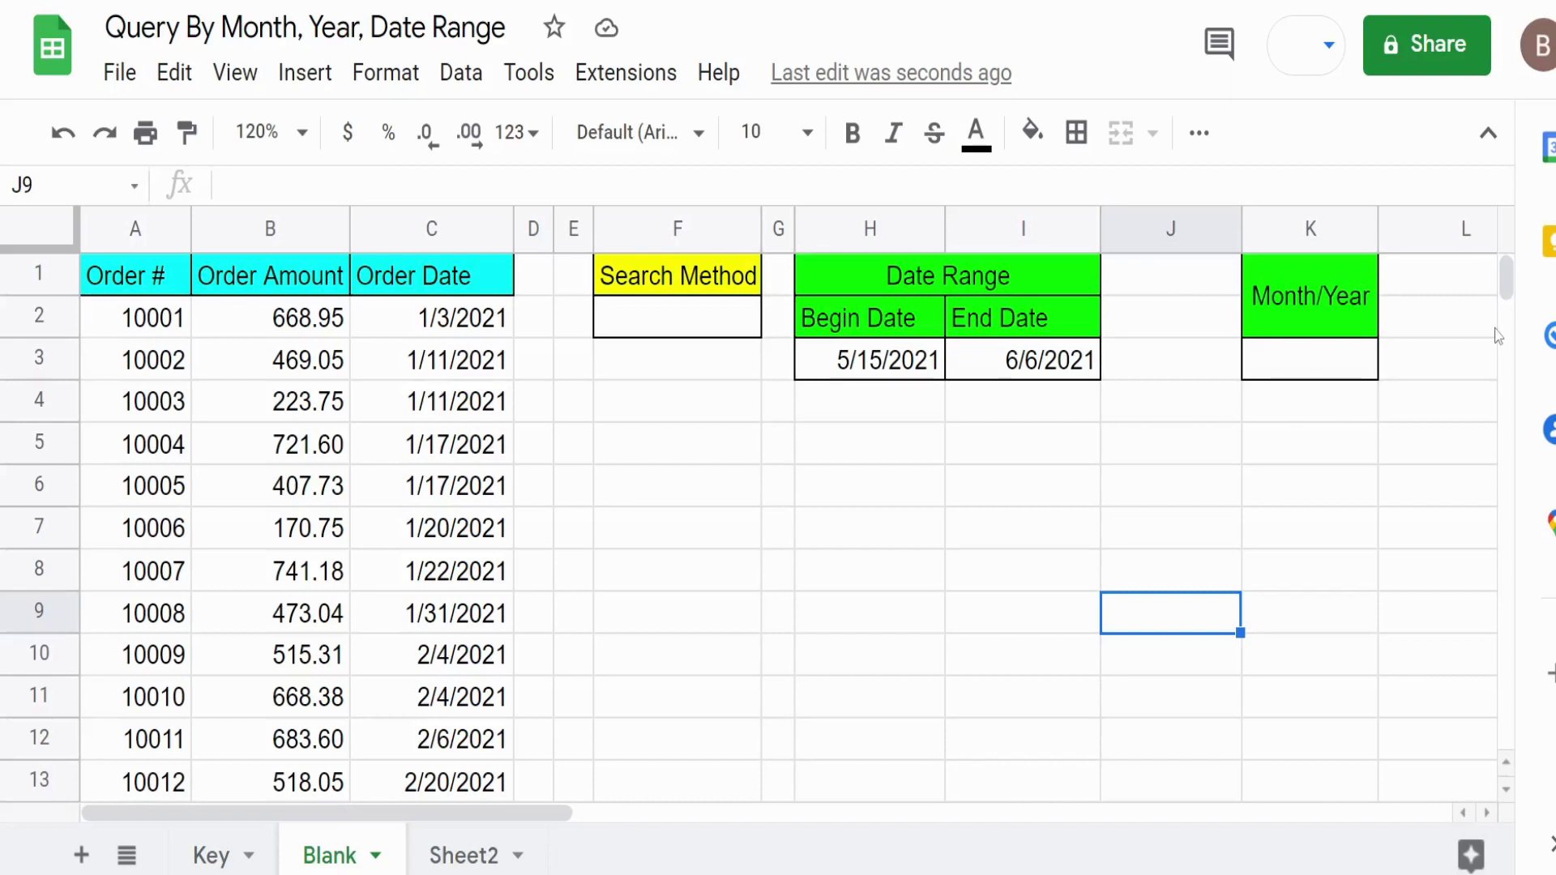
pyautogui.click(409, 231)
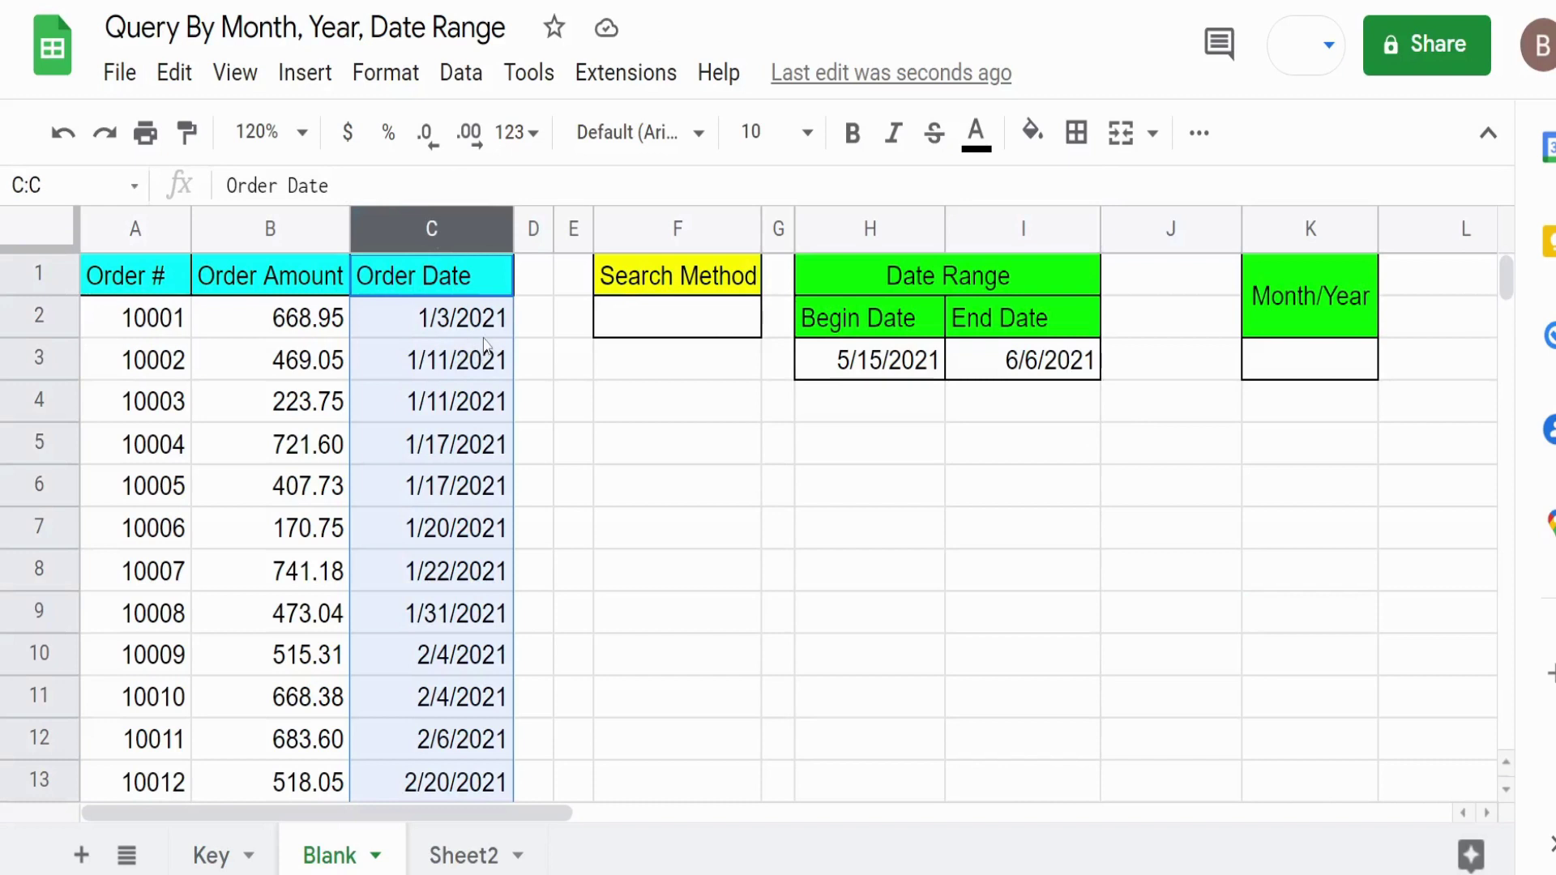
pyautogui.click(1302, 363)
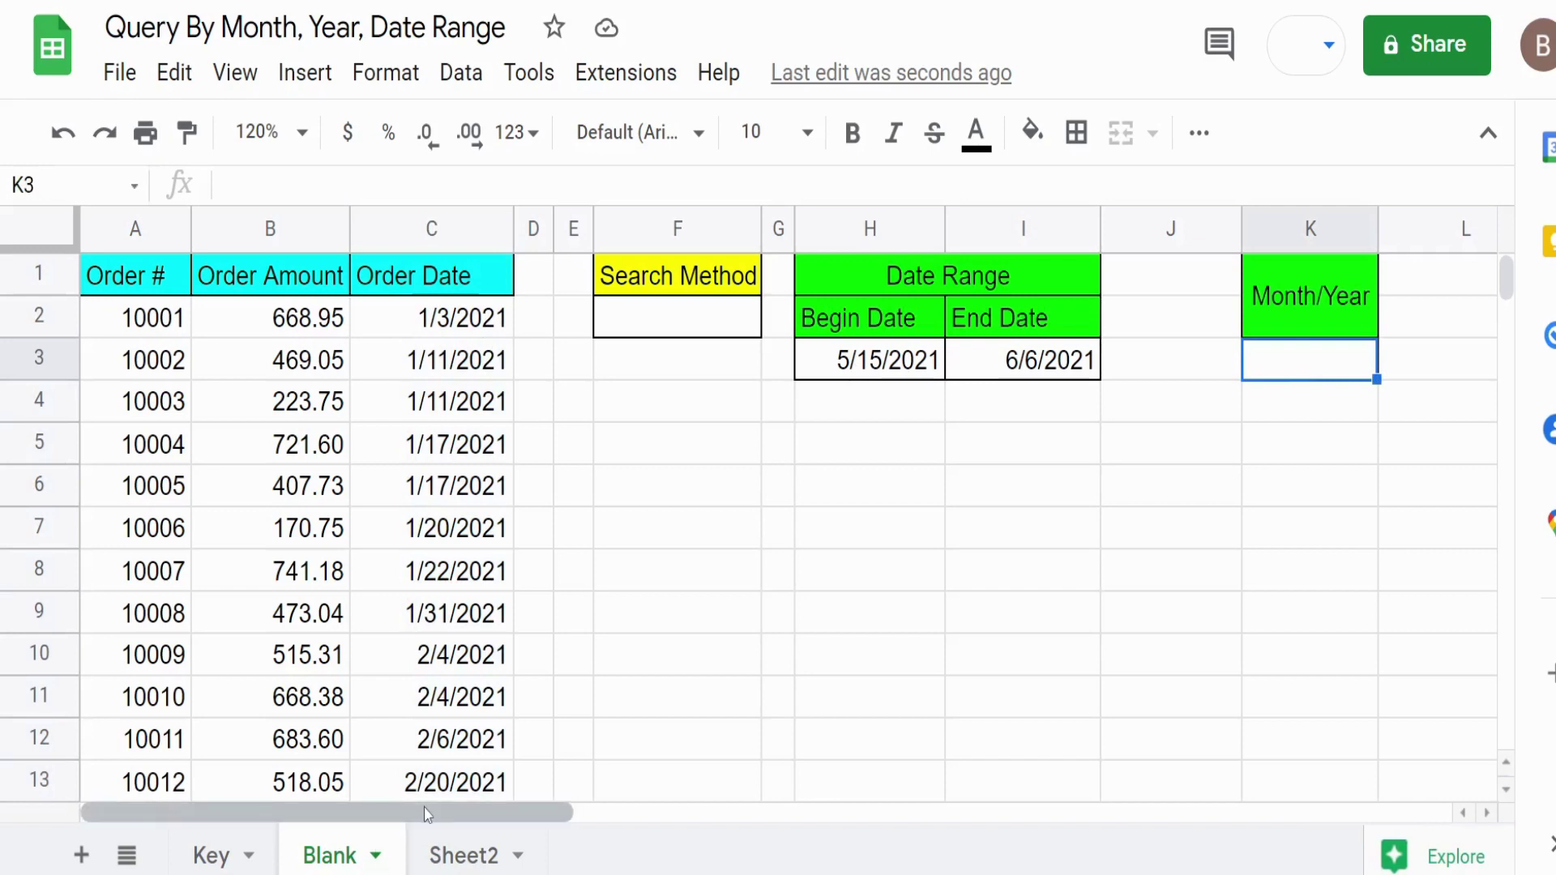
# Step: Write the formula =Text(C2:C,"MM") in cell M1 to extract the month from the order dates
pyautogui.moveTo(425, 807); pyautogui.dragTo(652, 805)
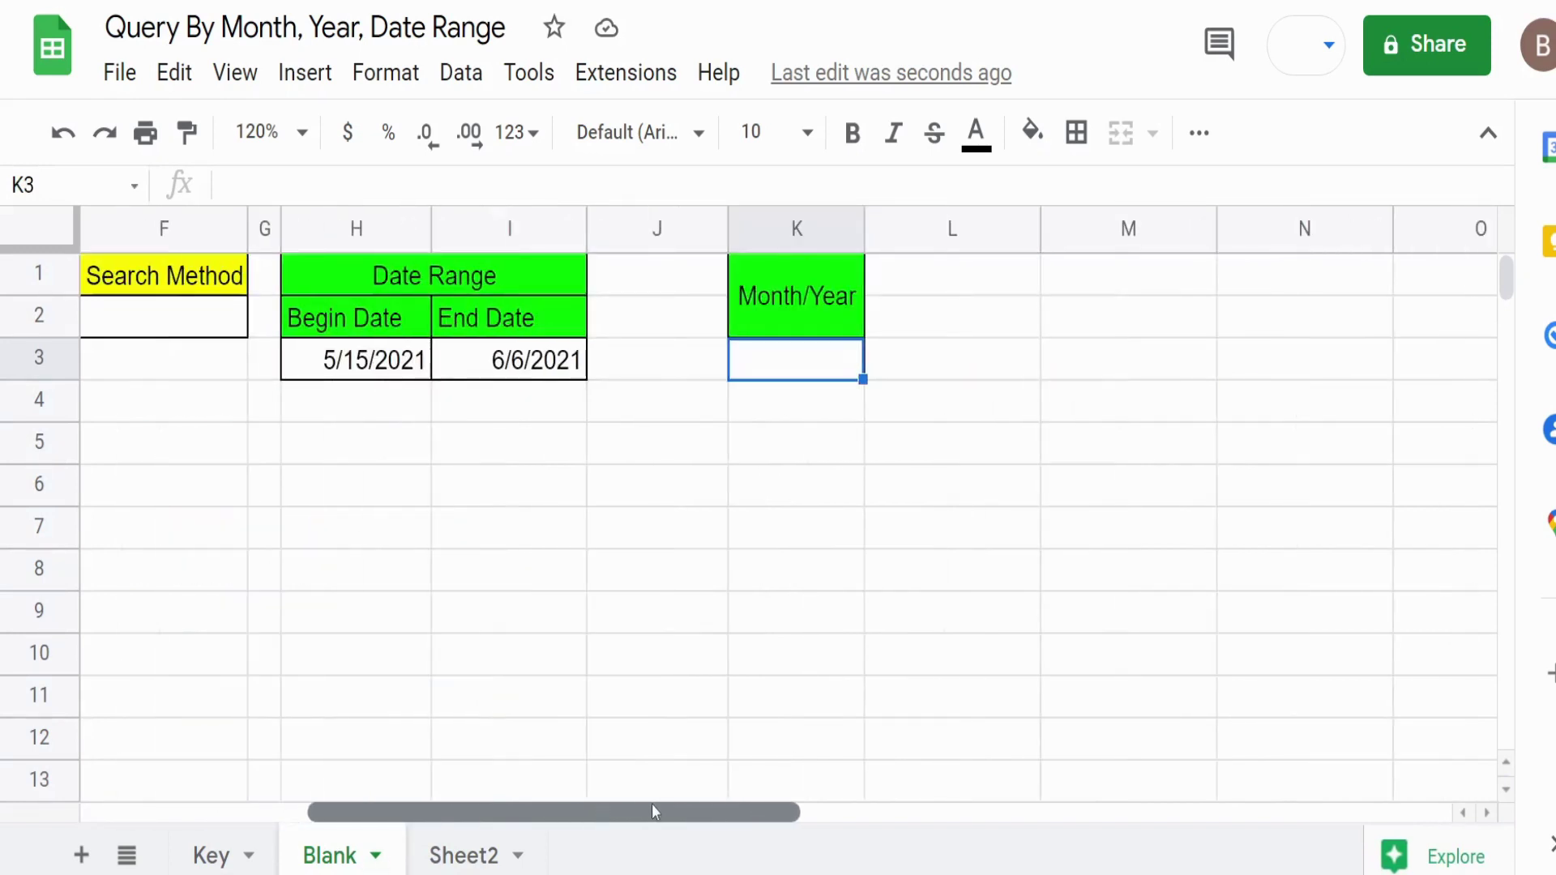
pyautogui.click(1149, 289)
pyautogui.write('=')
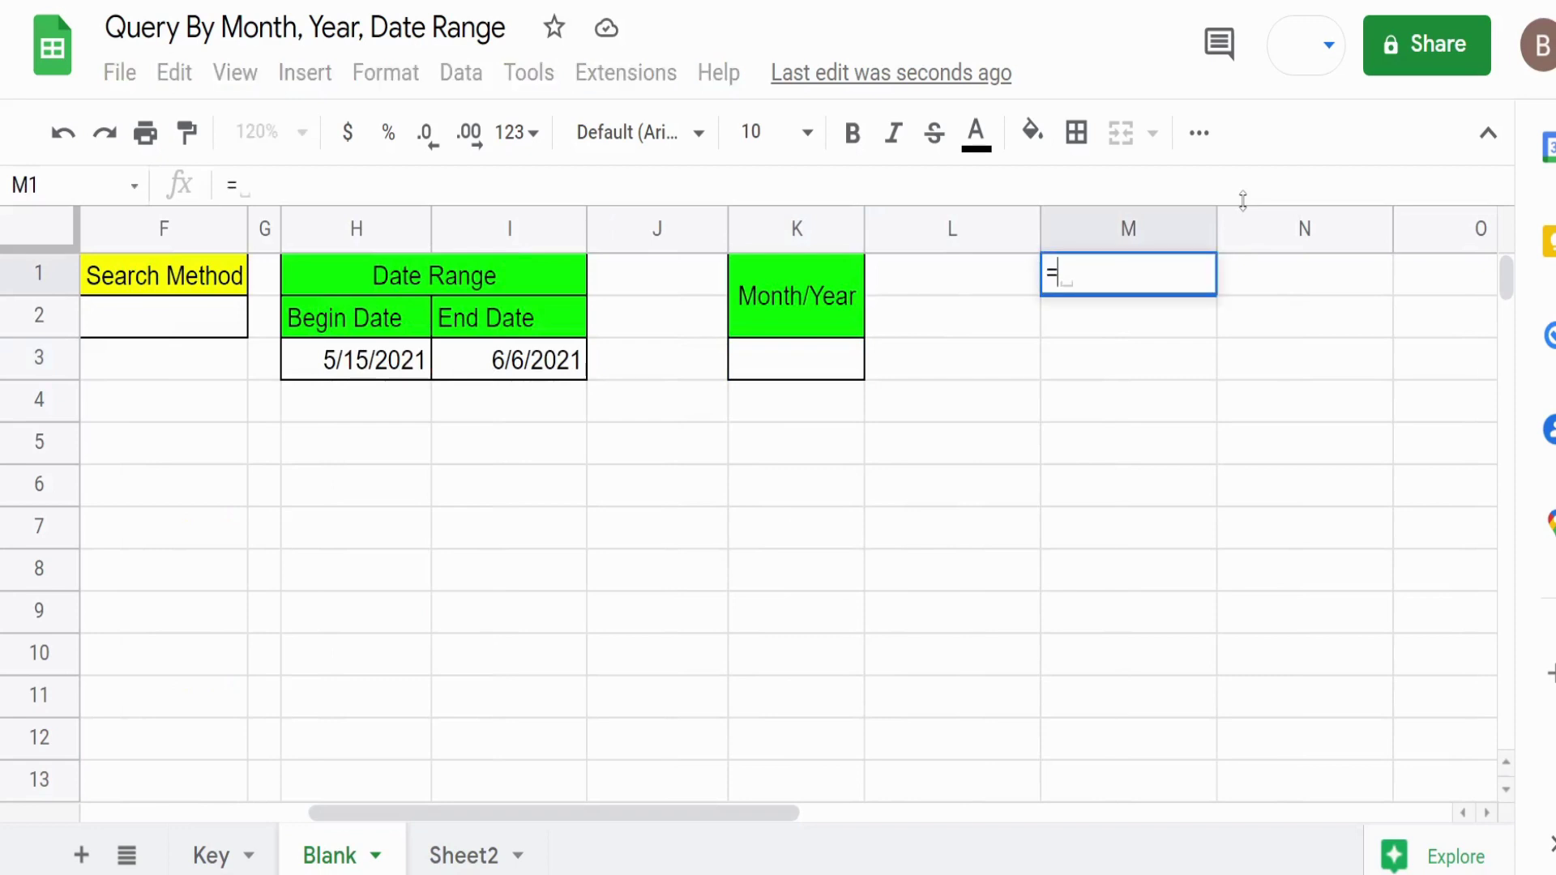
pyautogui.write('Text')
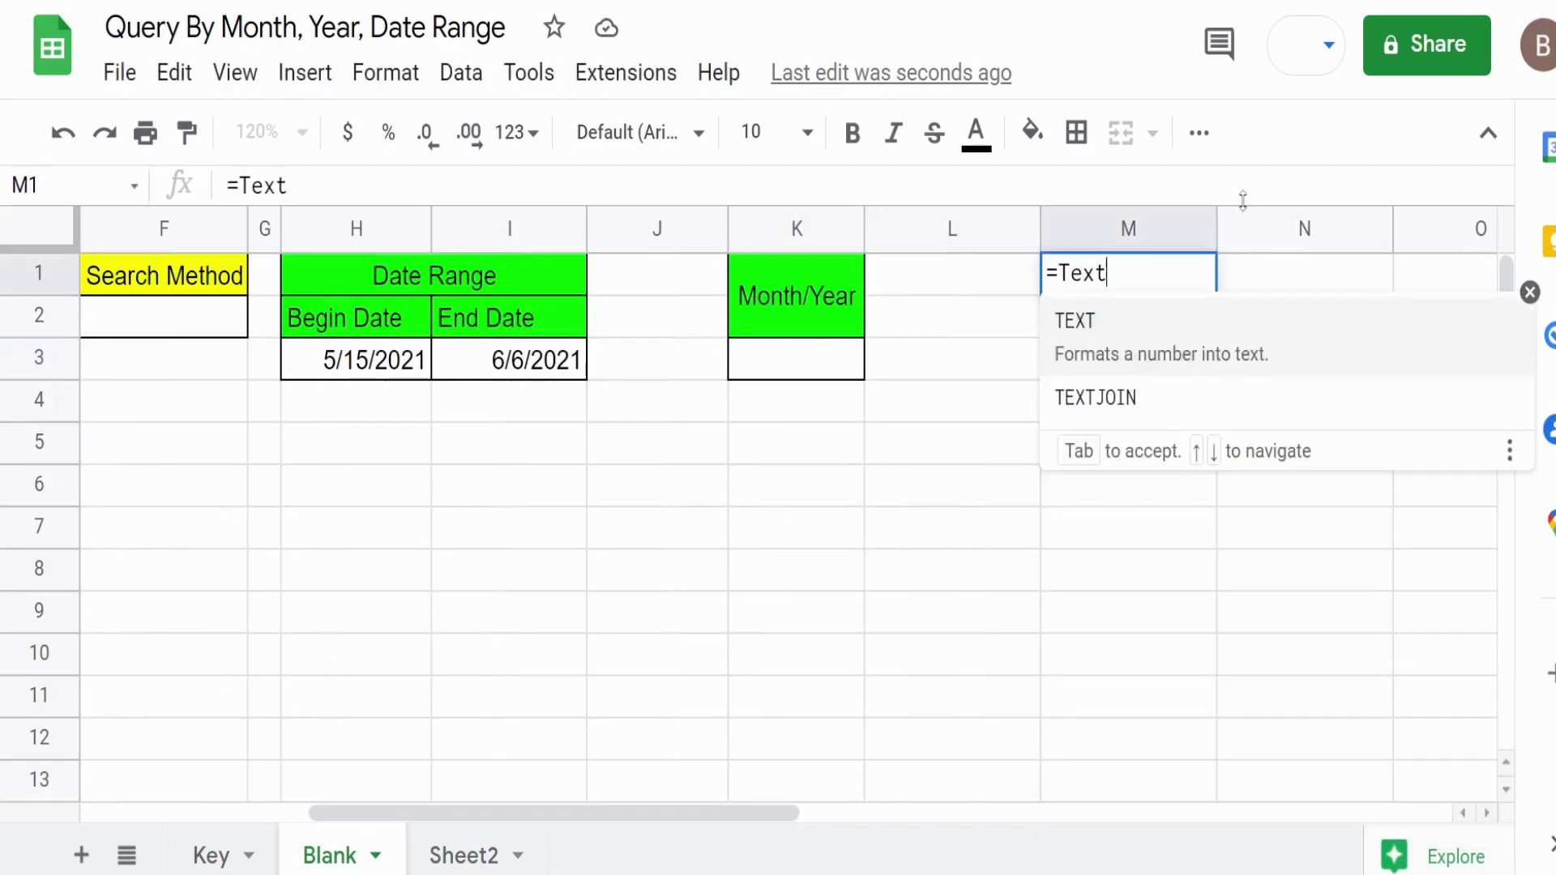
pyautogui.write('(C')
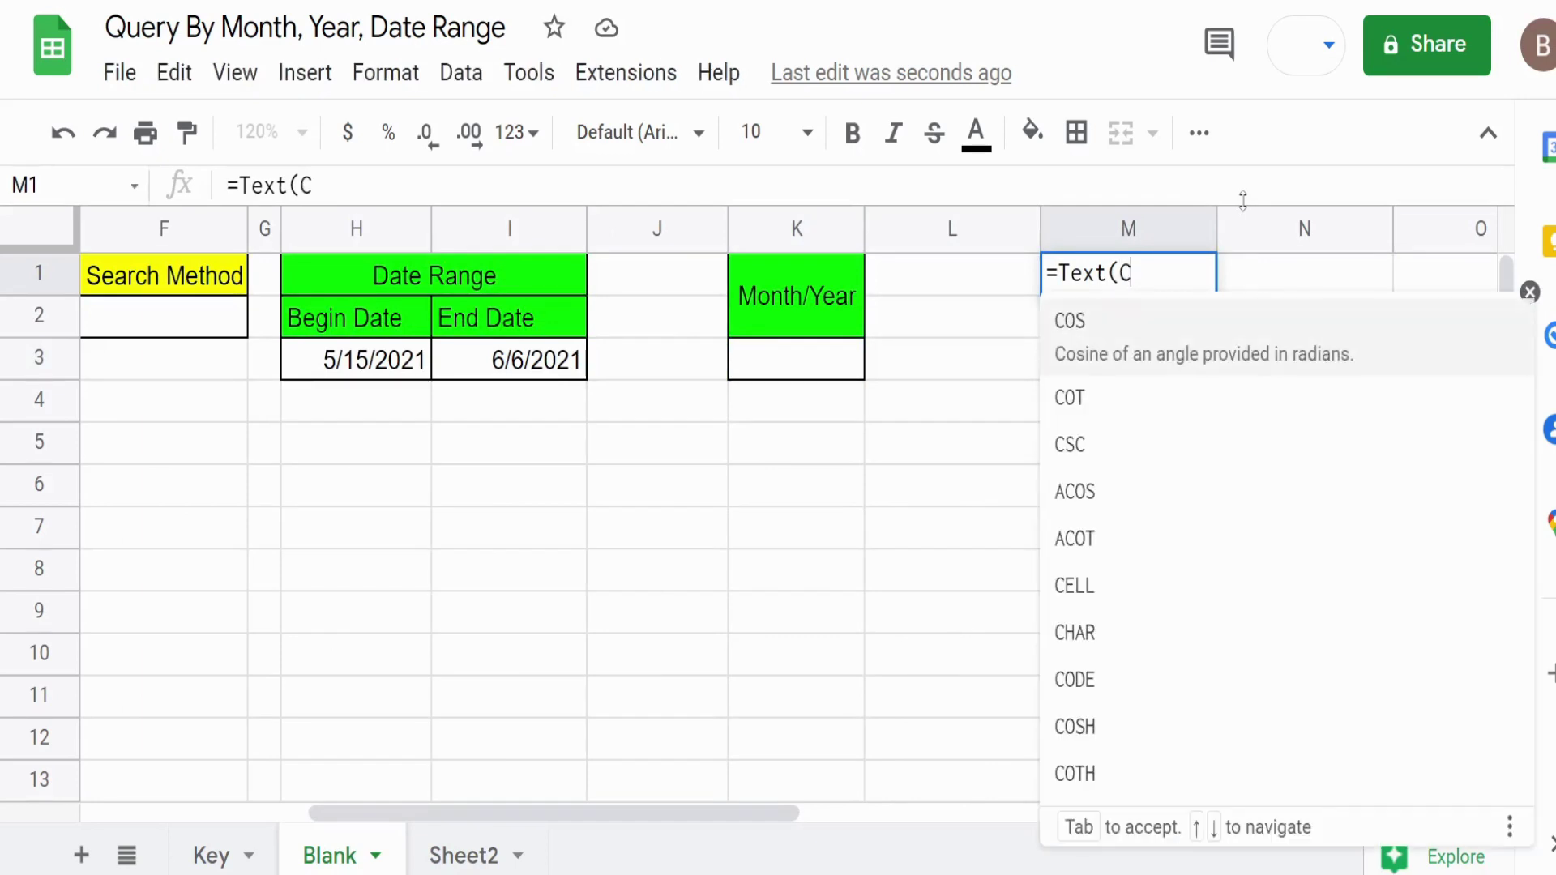
pyautogui.press('BackSpace')
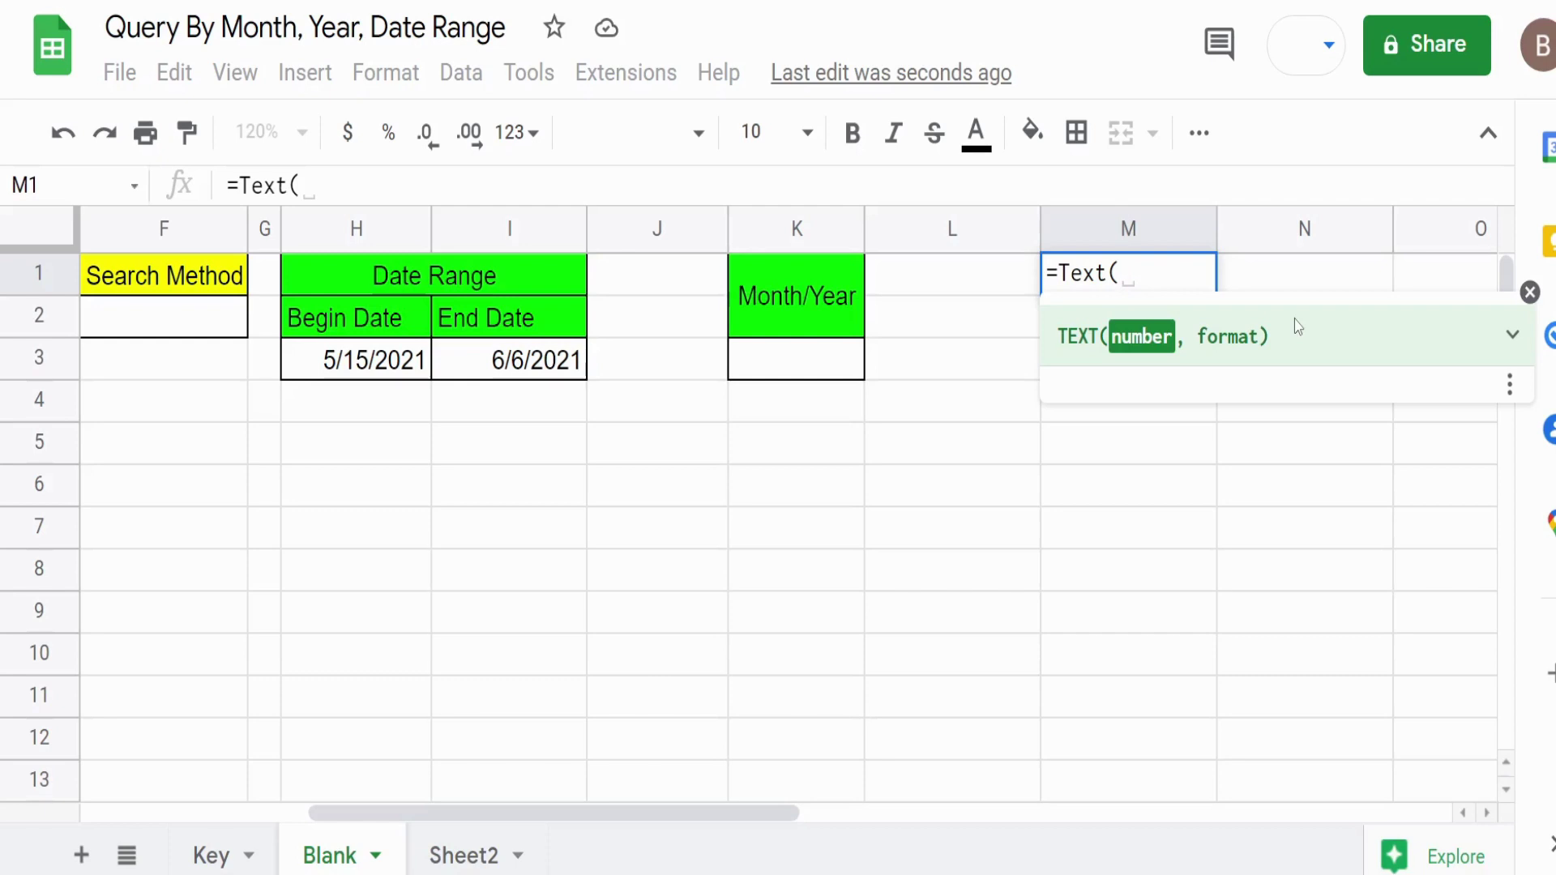
pyautogui.write('C2')
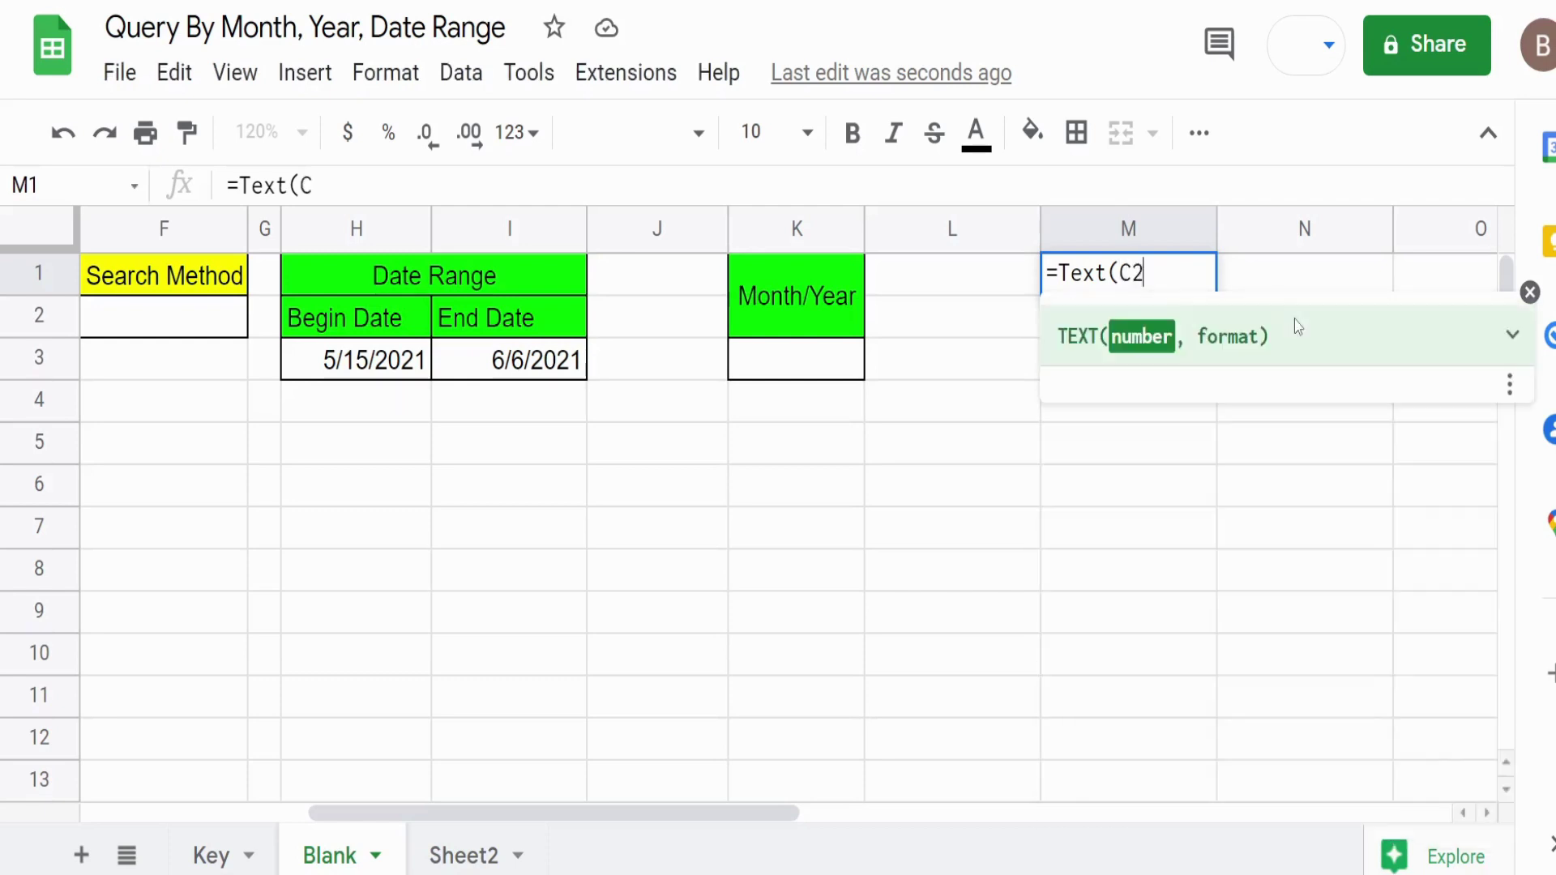
pyautogui.write(':C, ')
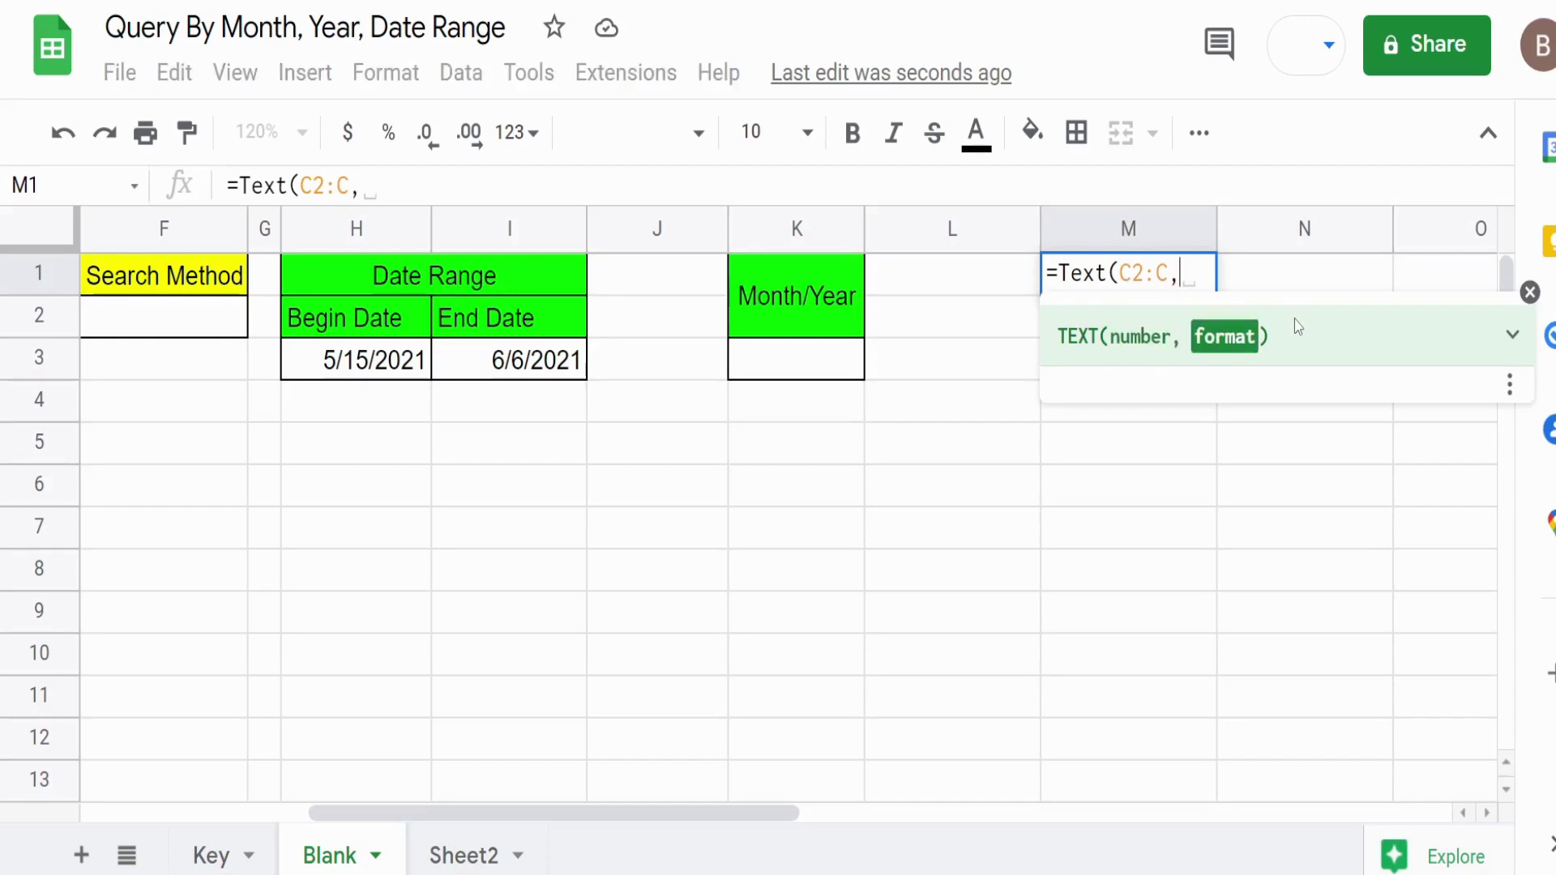
pyautogui.write('""')
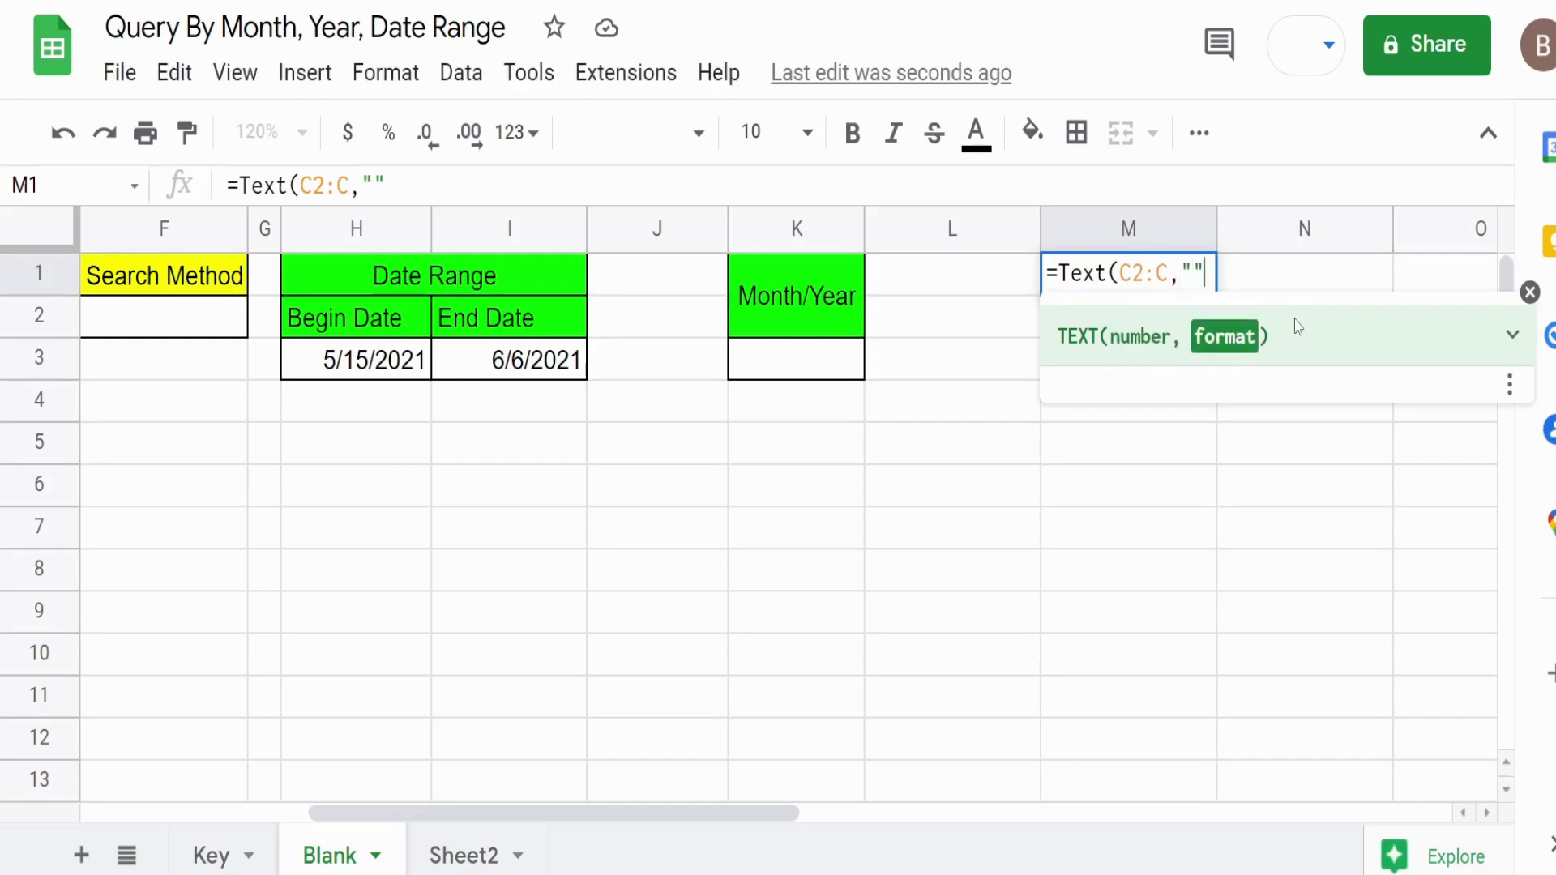
pyautogui.press('BackSpace')
pyautogui.write('MM')
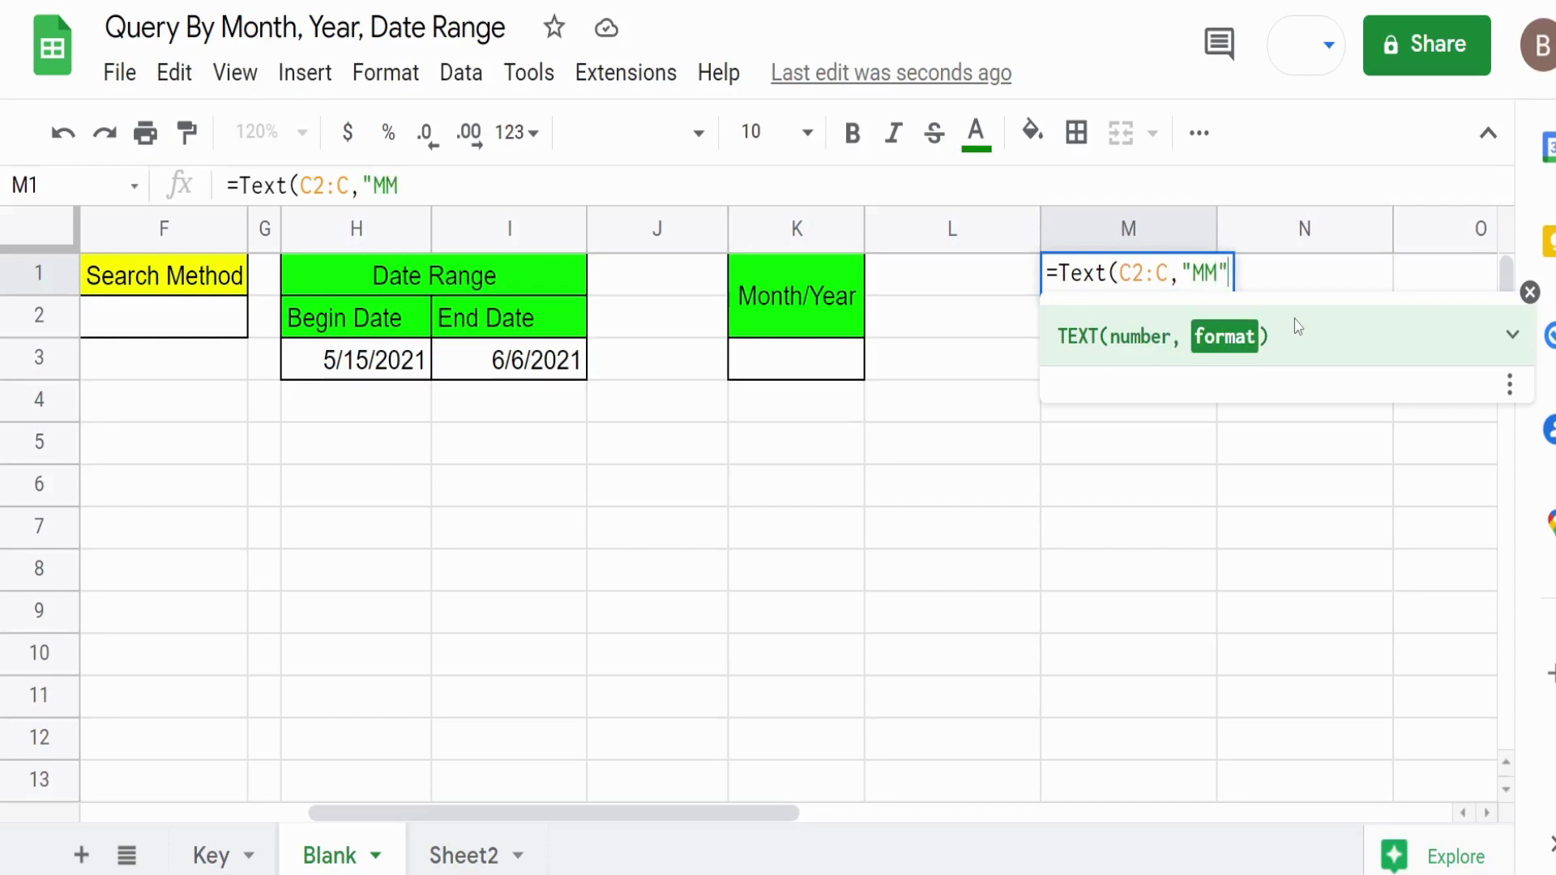
pyautogui.write('")')
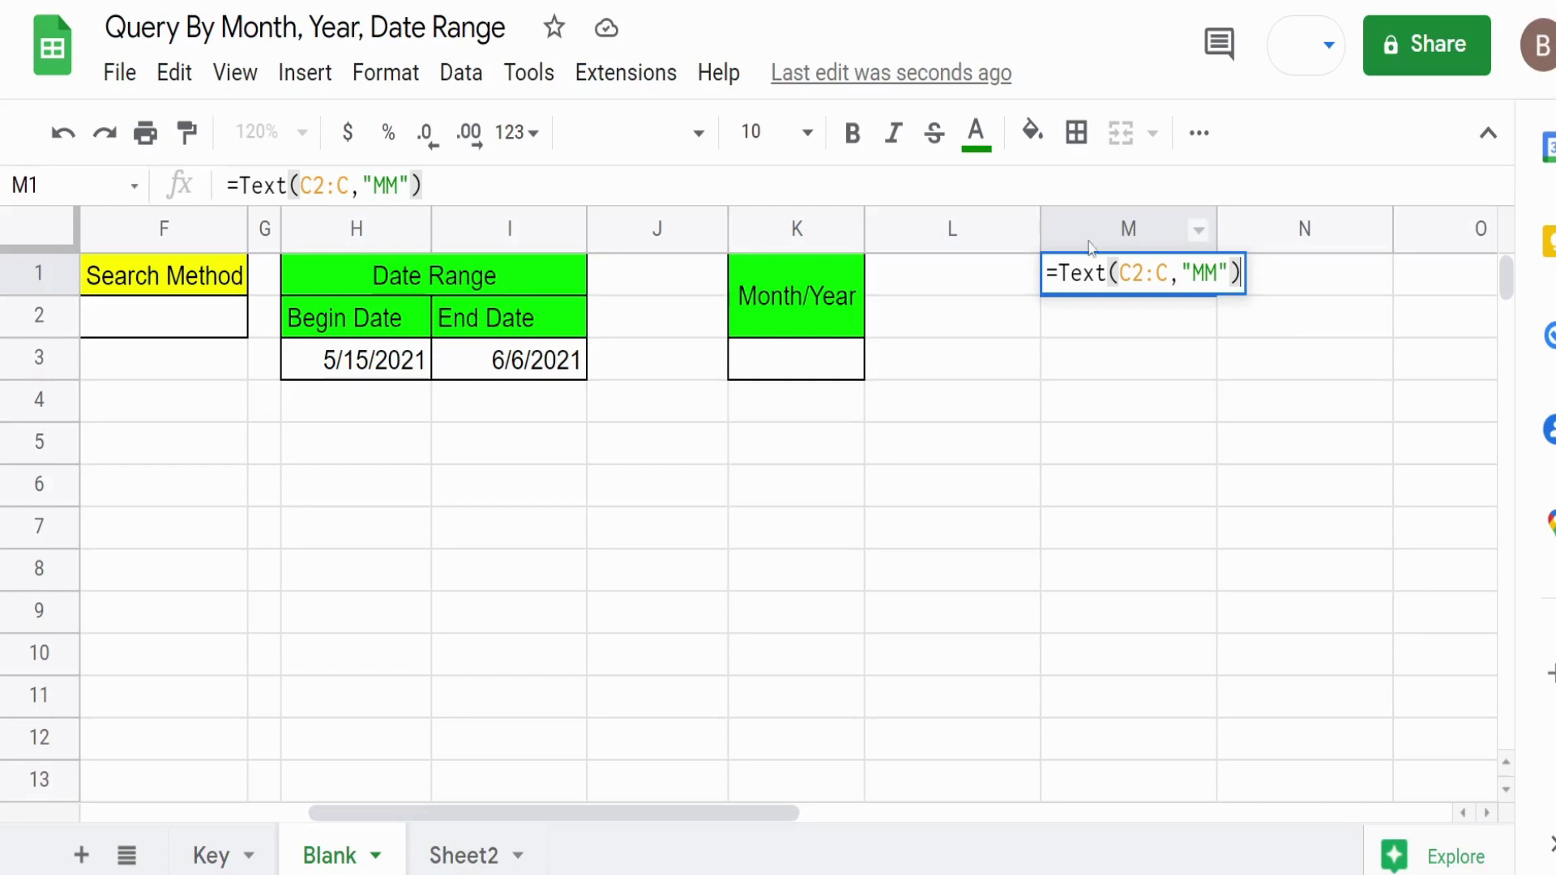
# Step: Wrap the Text formula in M1 in ArrayFormula so it fills down for every order date
pyautogui.press('Home')
pyautogui.write('ArrayF')
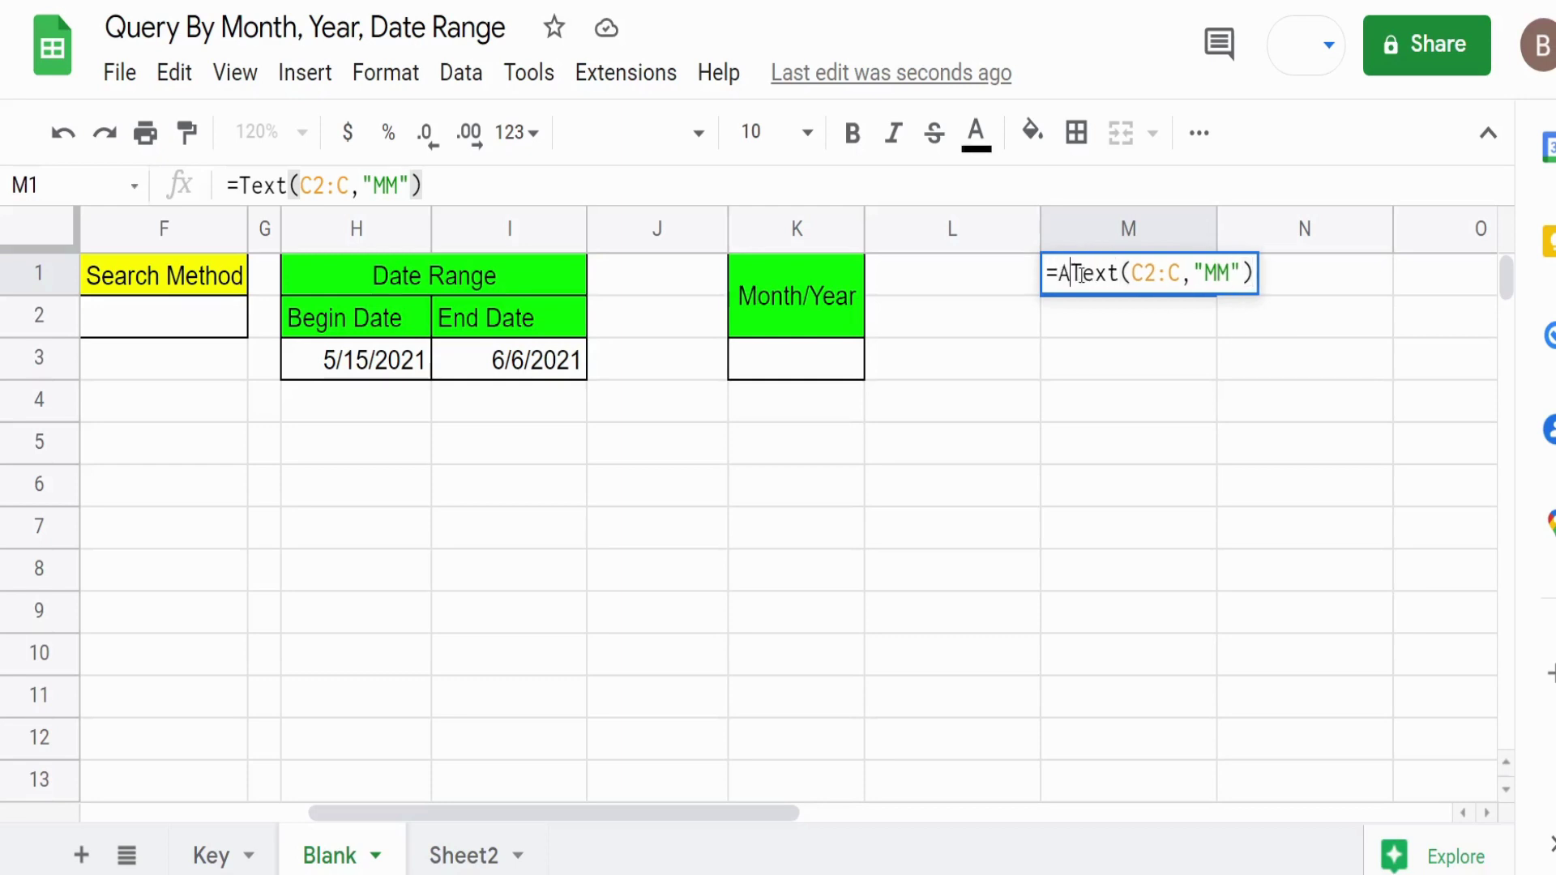
pyautogui.write('ormula')
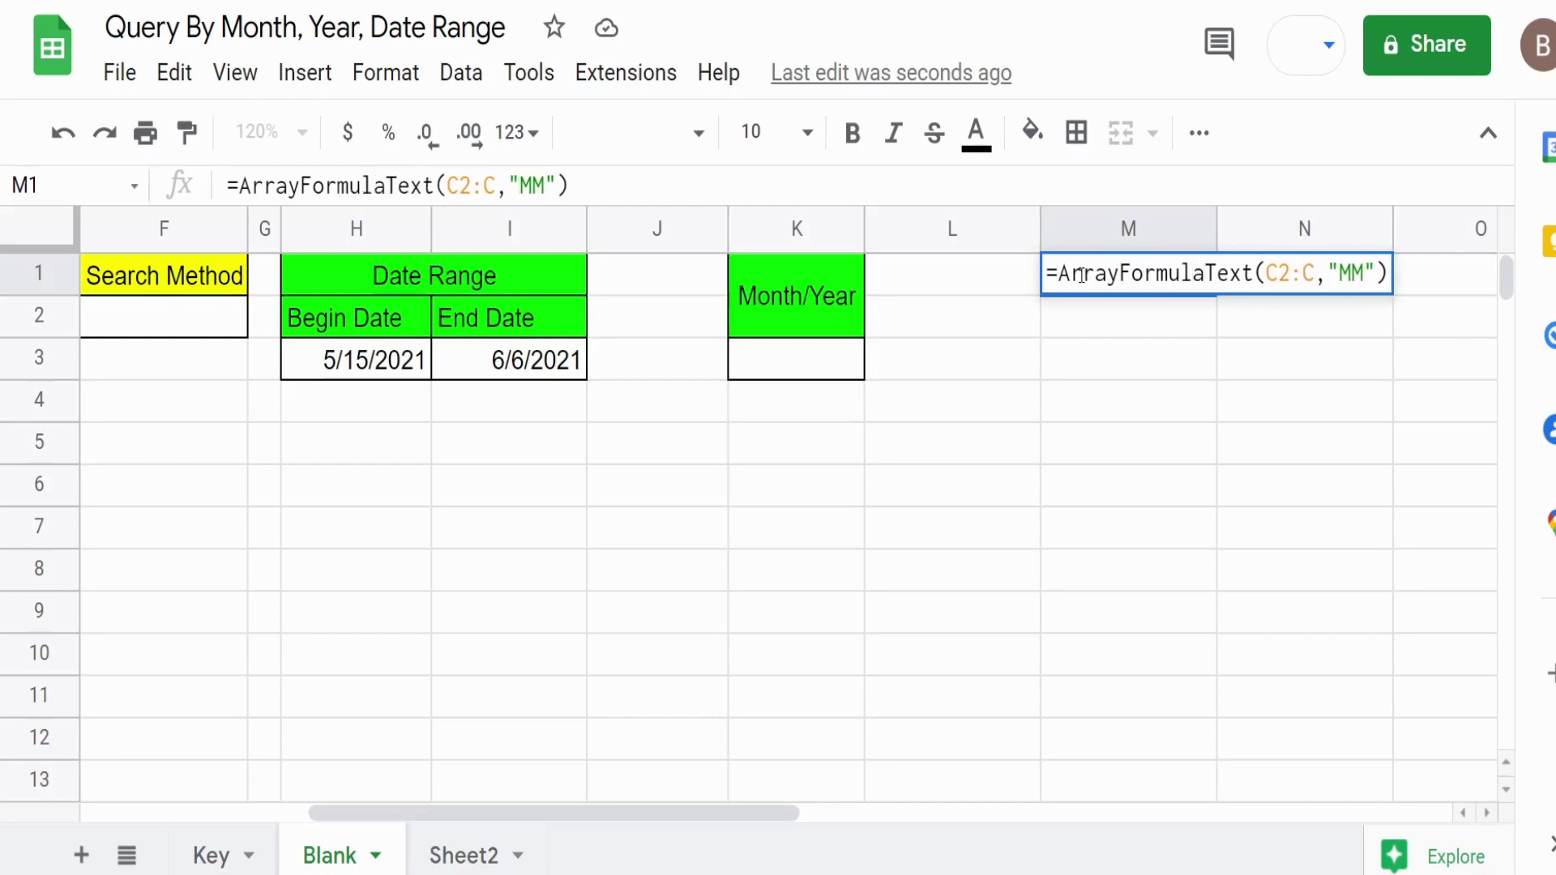
pyautogui.write('(')
pyautogui.click(1412, 276)
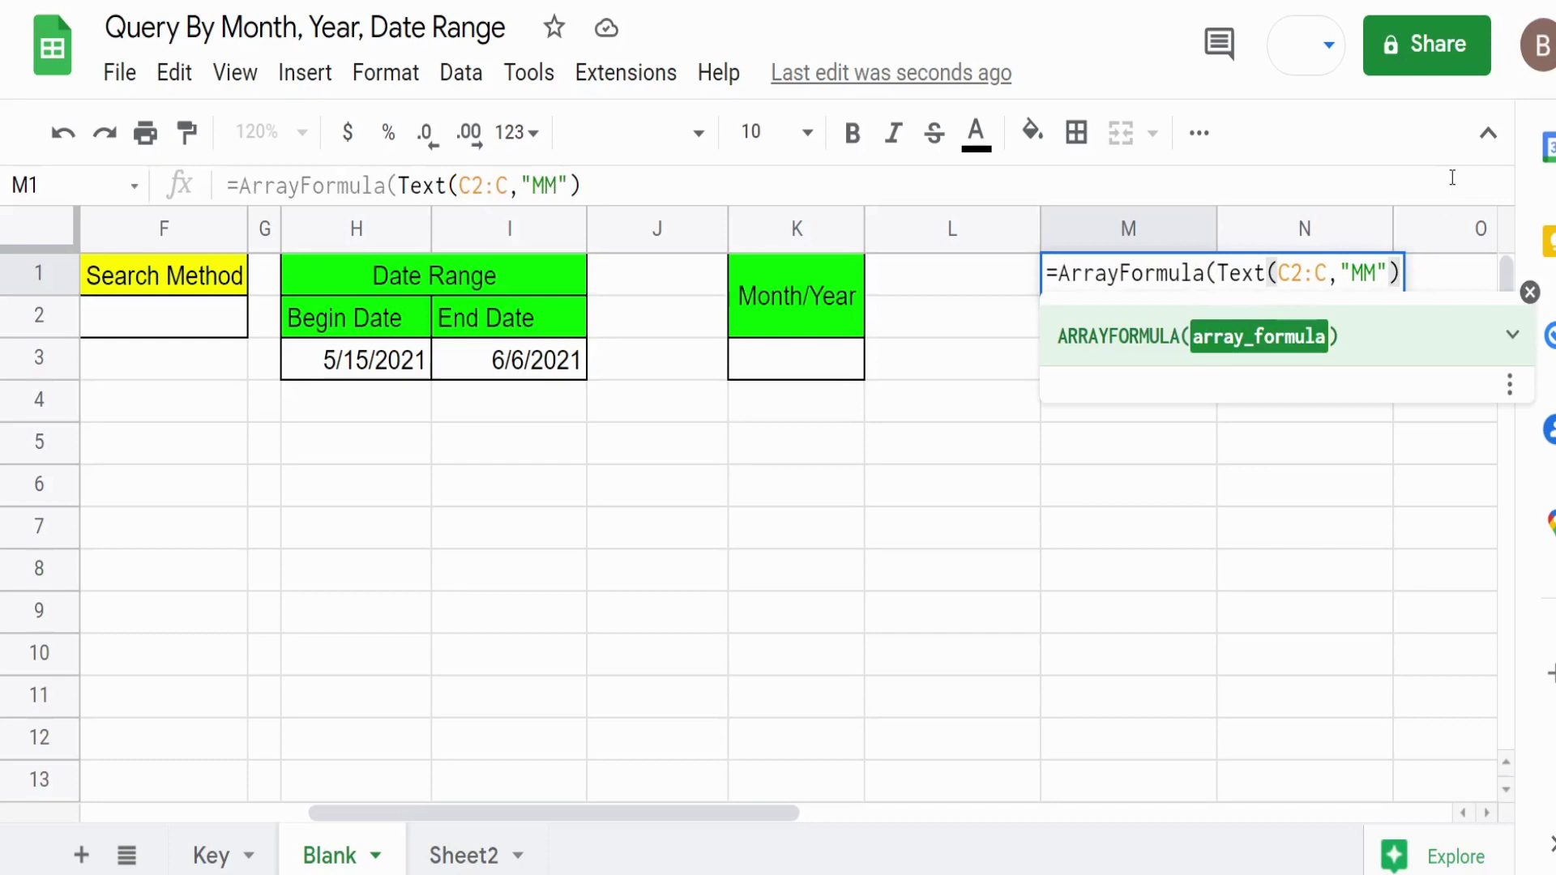
pyautogui.write(')')
pyautogui.press('Return')
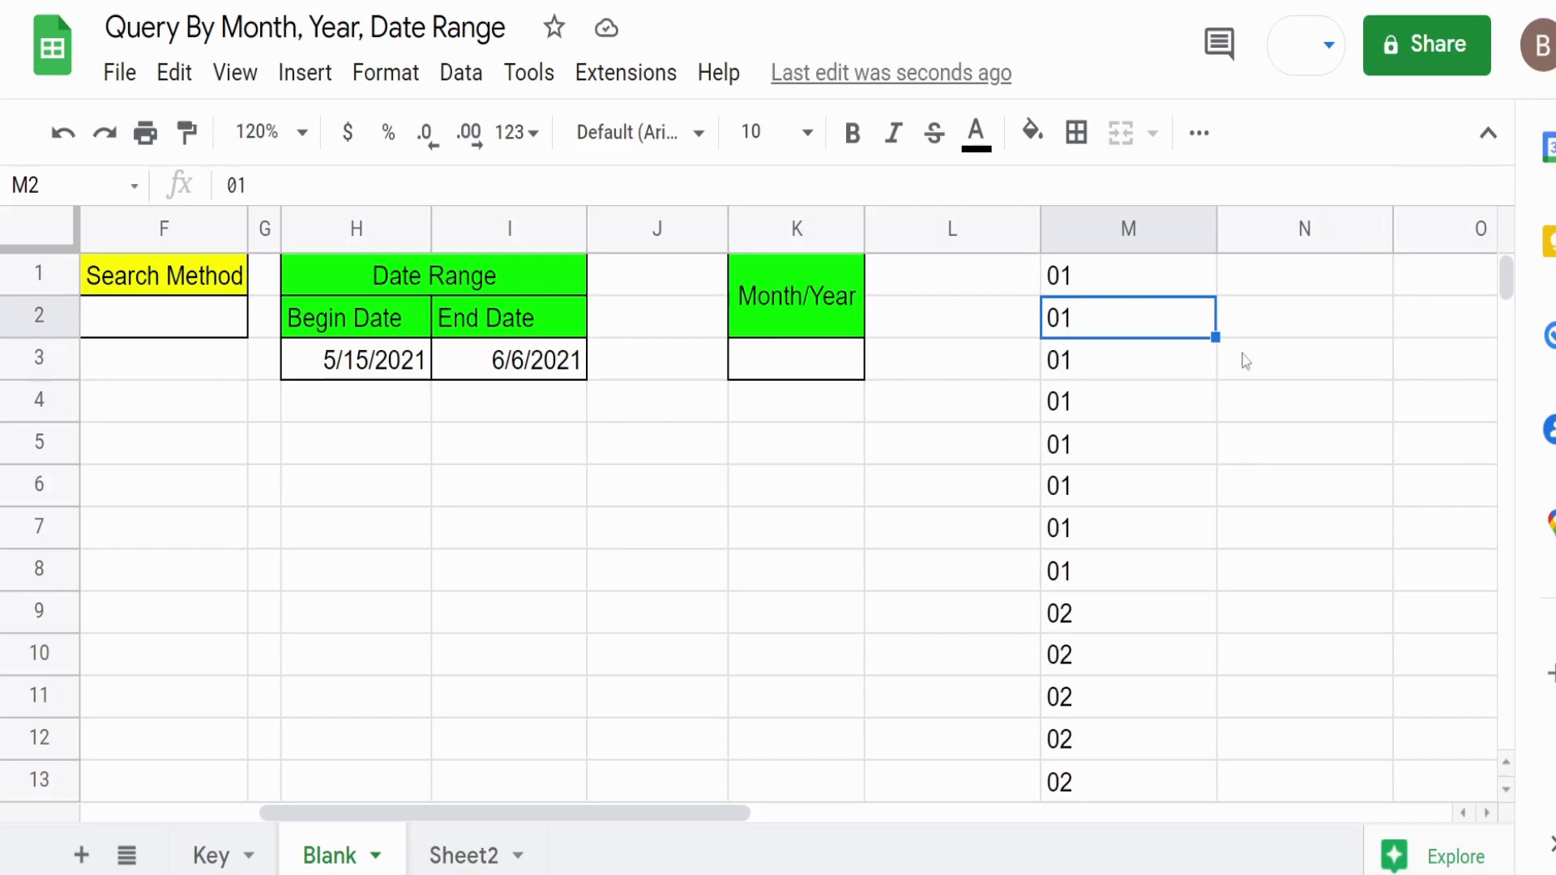
# Step: Extend the ArrayFormula in M1 by appending &"-"& after the month part as a dash separator
pyautogui.click(1153, 286)
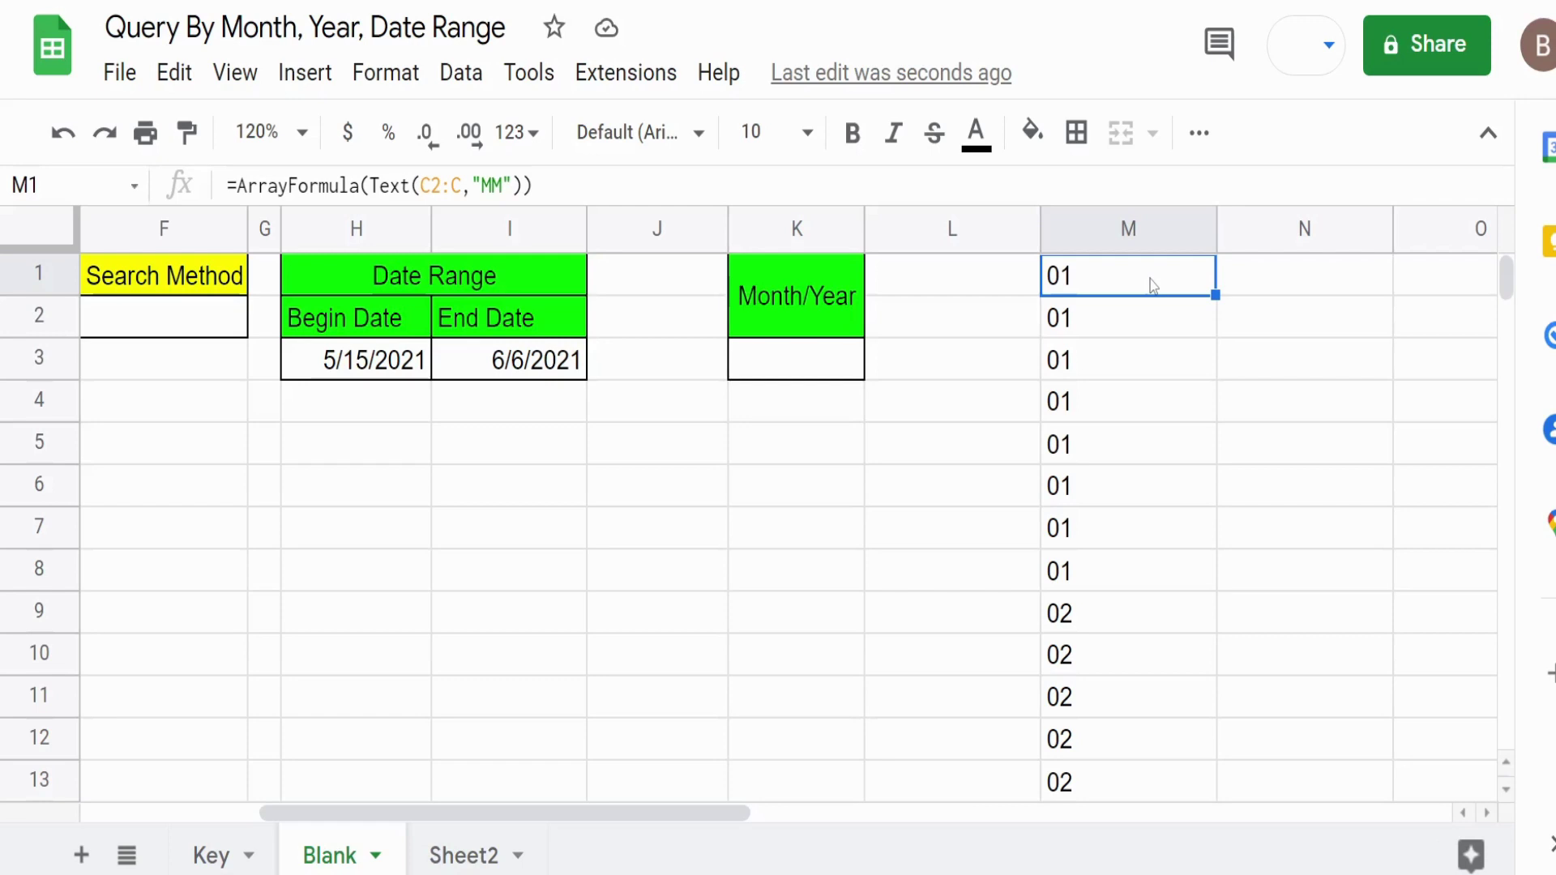
pyautogui.doubleClick(1153, 286)
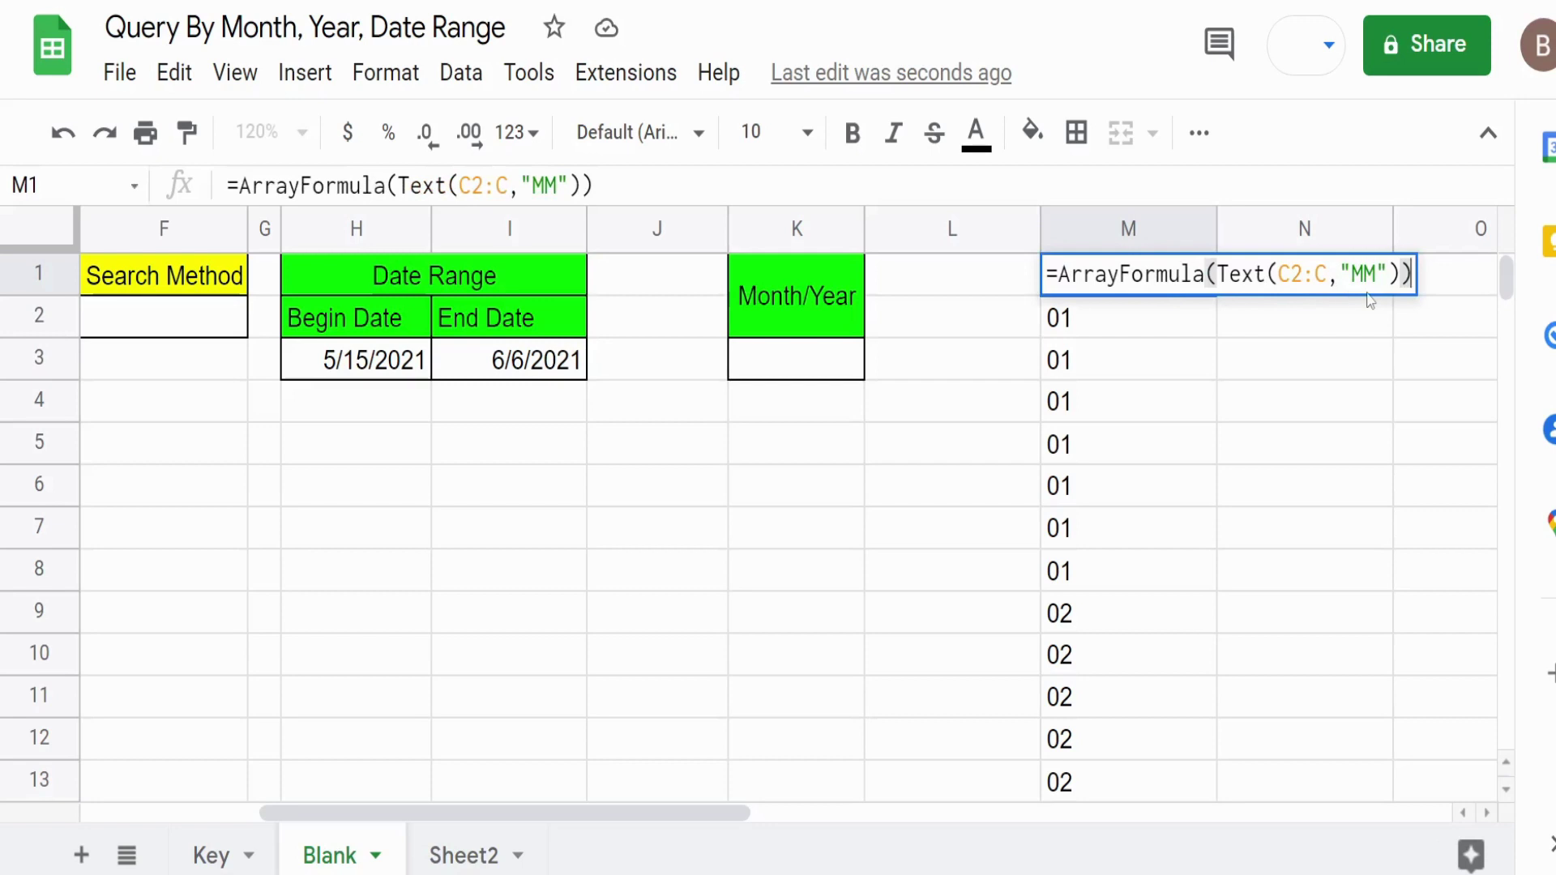
pyautogui.write('&')
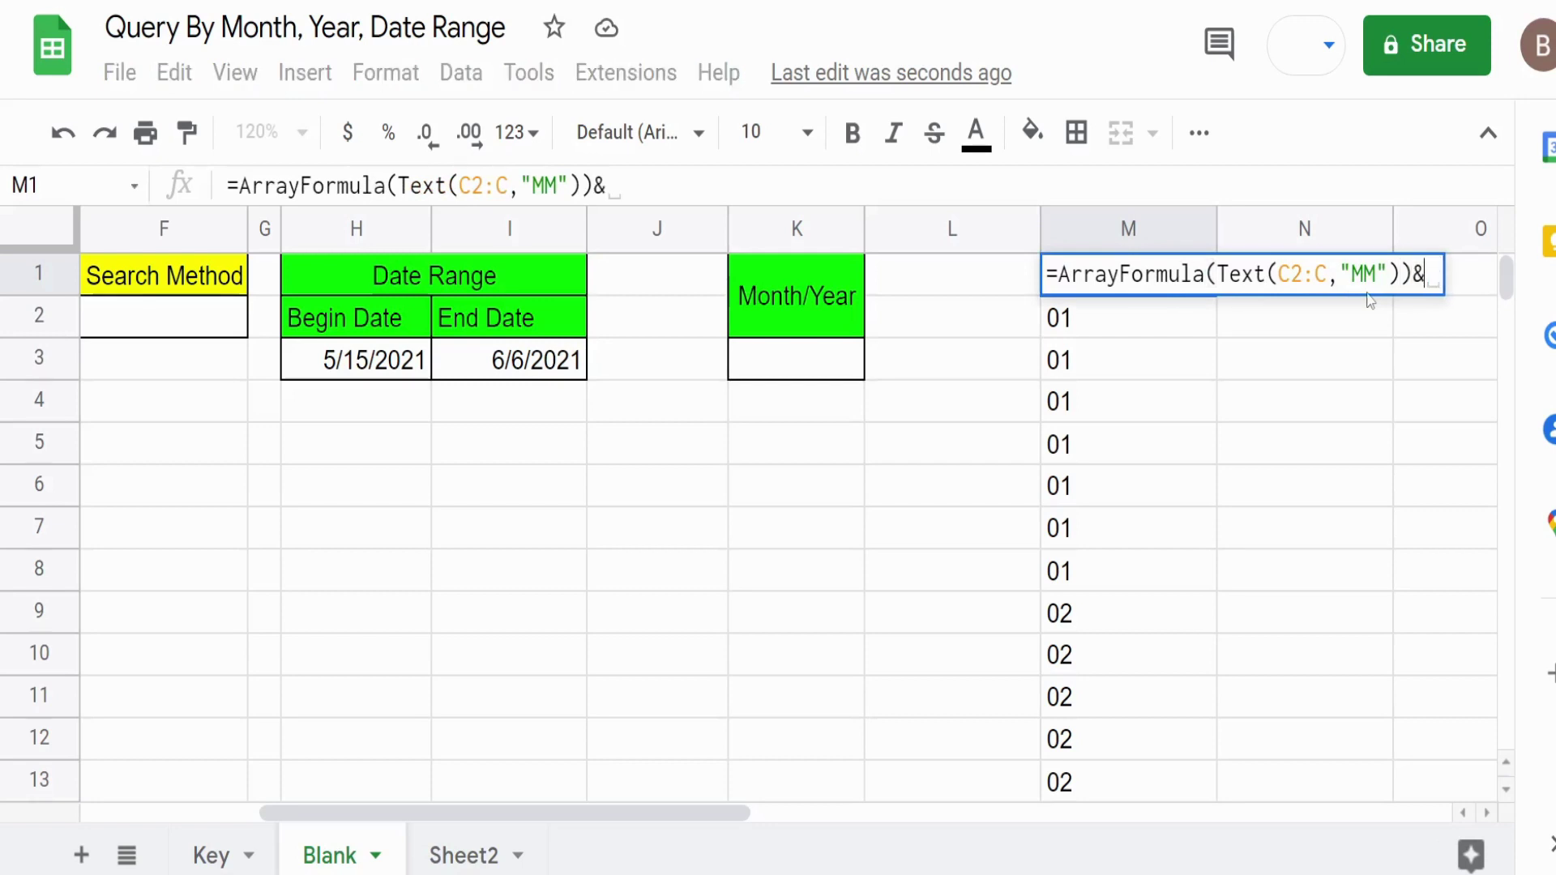
pyautogui.write('"')
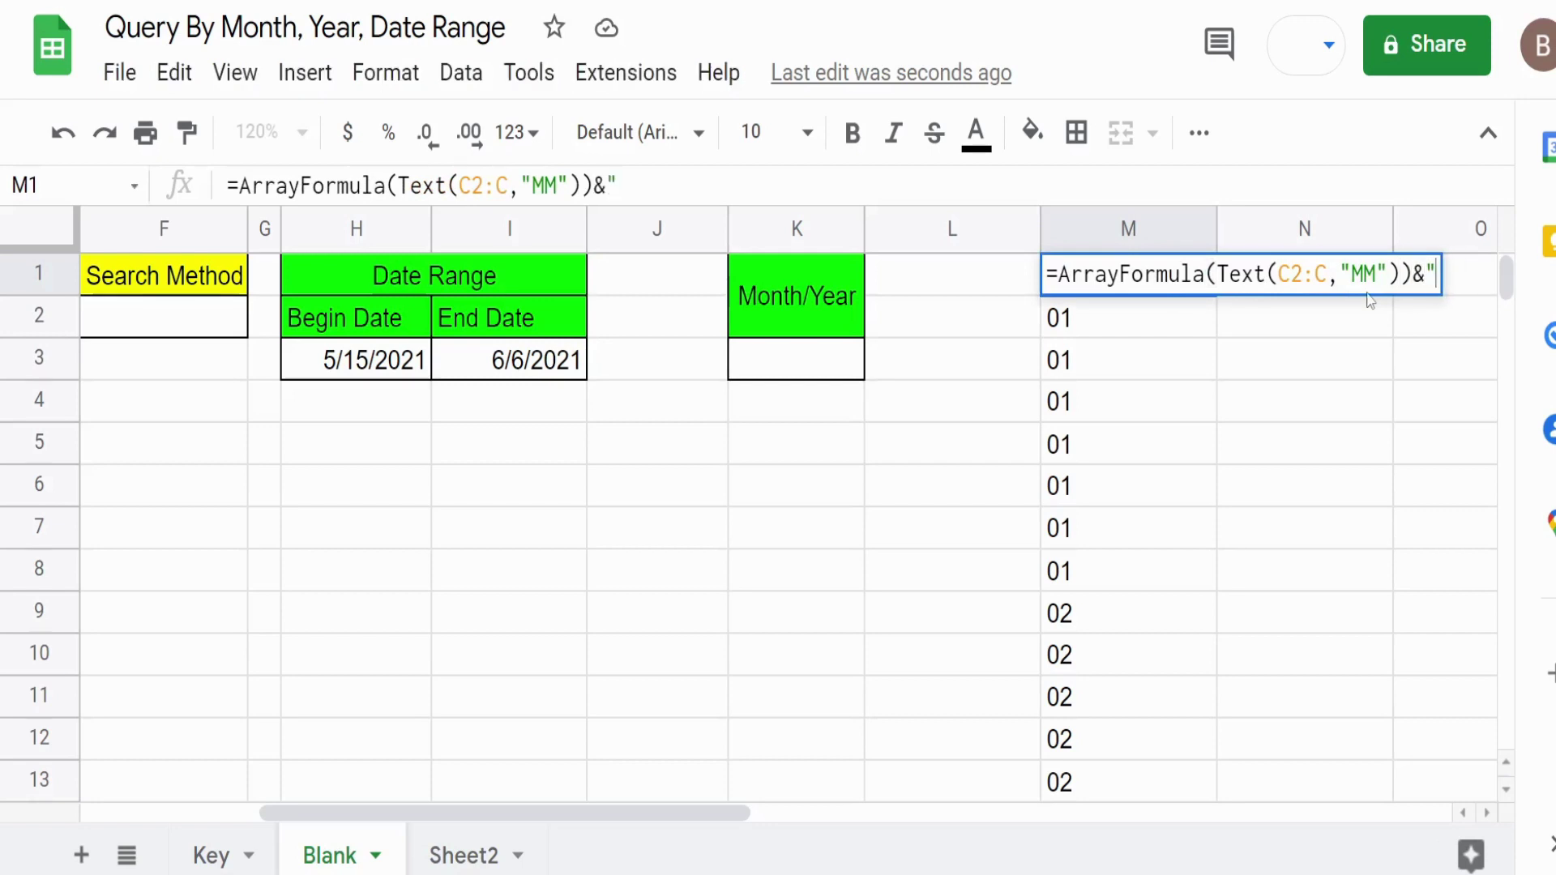
pyautogui.write('-"')
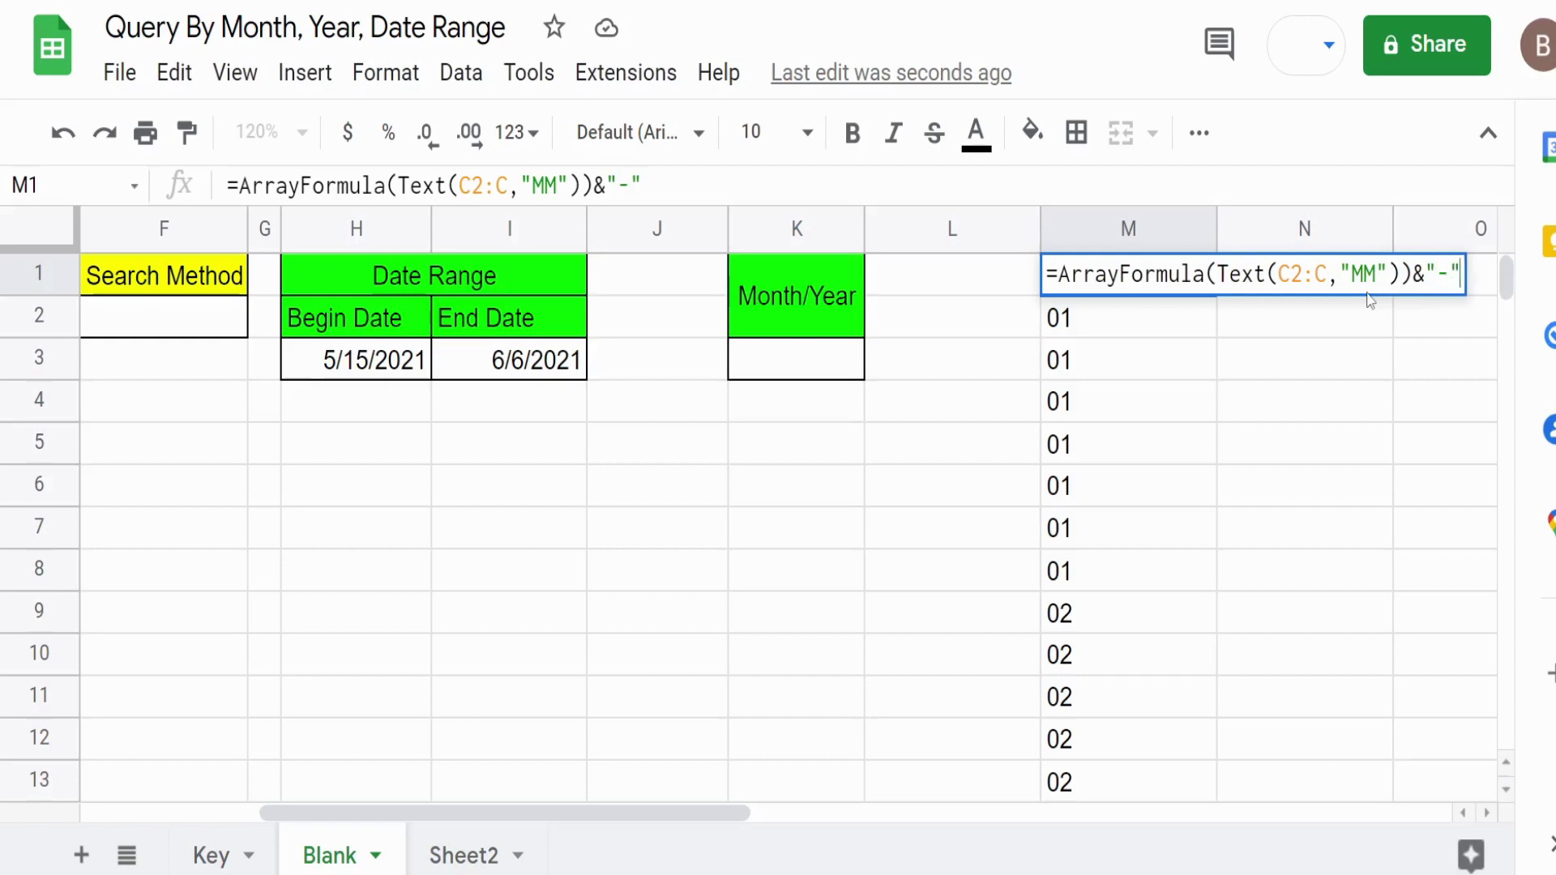
pyautogui.write('&')
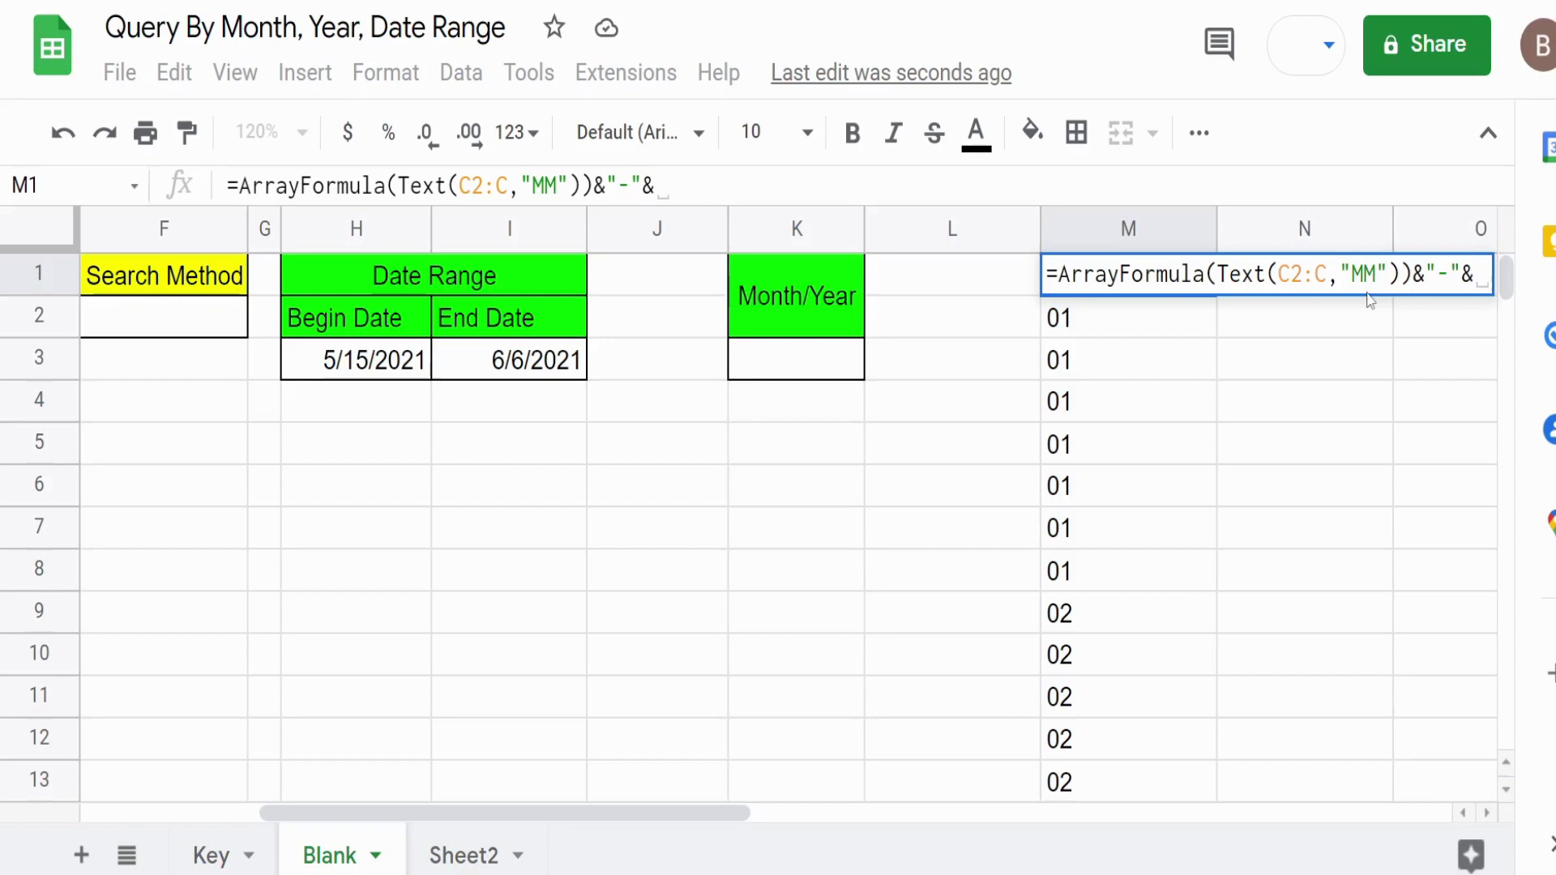
# Step: Append ArrayFormula(Year(C2:C)) to the M1 formula by reusing a copy of the month part, dropping the "MM" argument
pyautogui.moveTo(1412, 276); pyautogui.dragTo(1062, 279)
pyautogui.hotkey('ctrl', 'c')
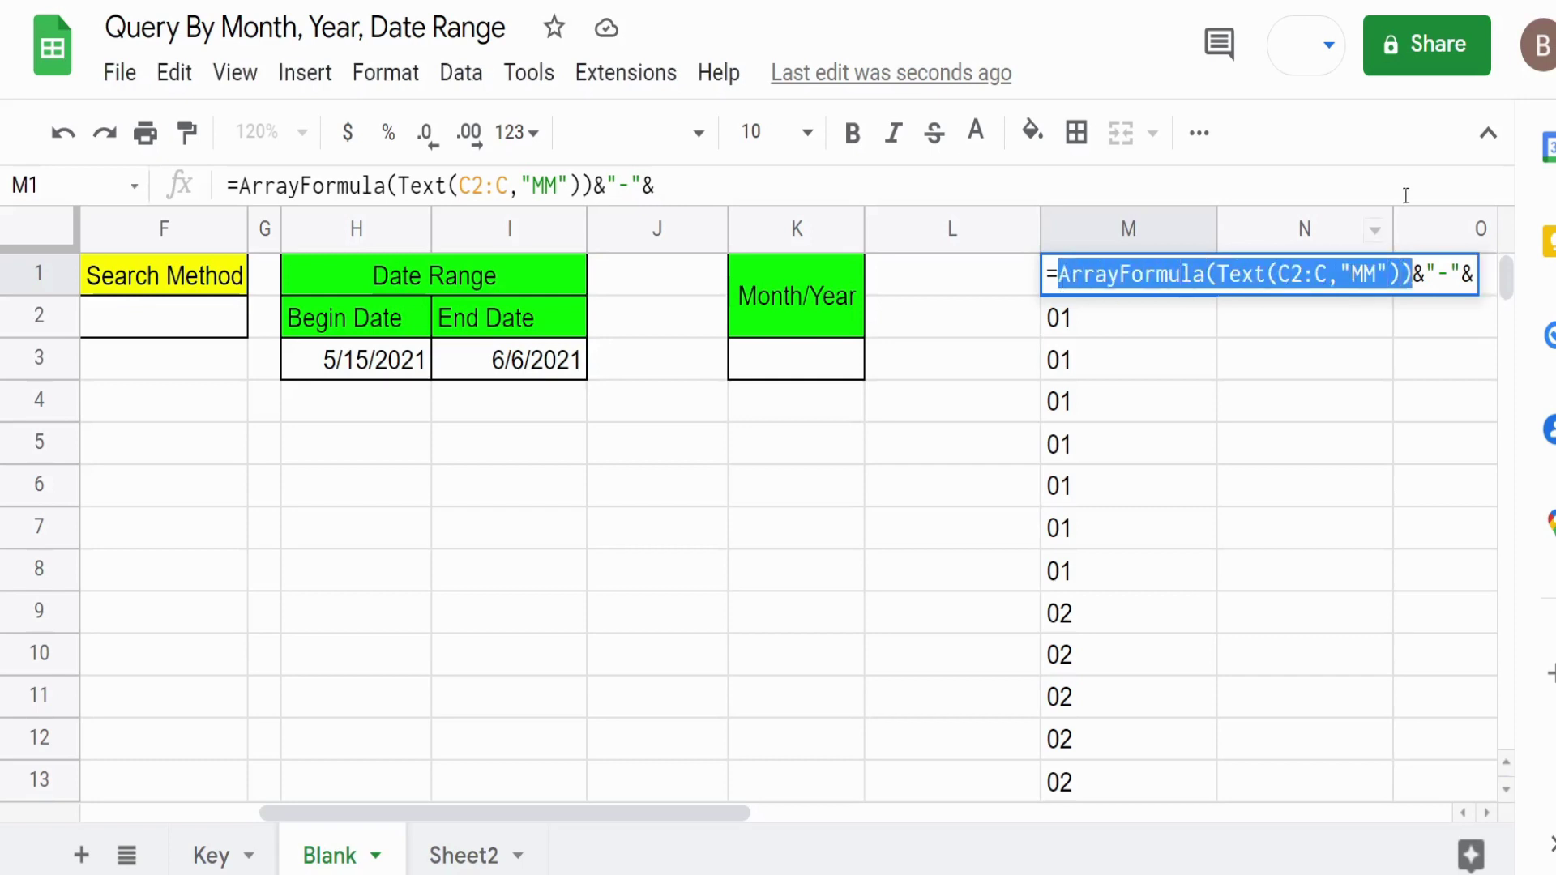
pyautogui.click(1473, 276)
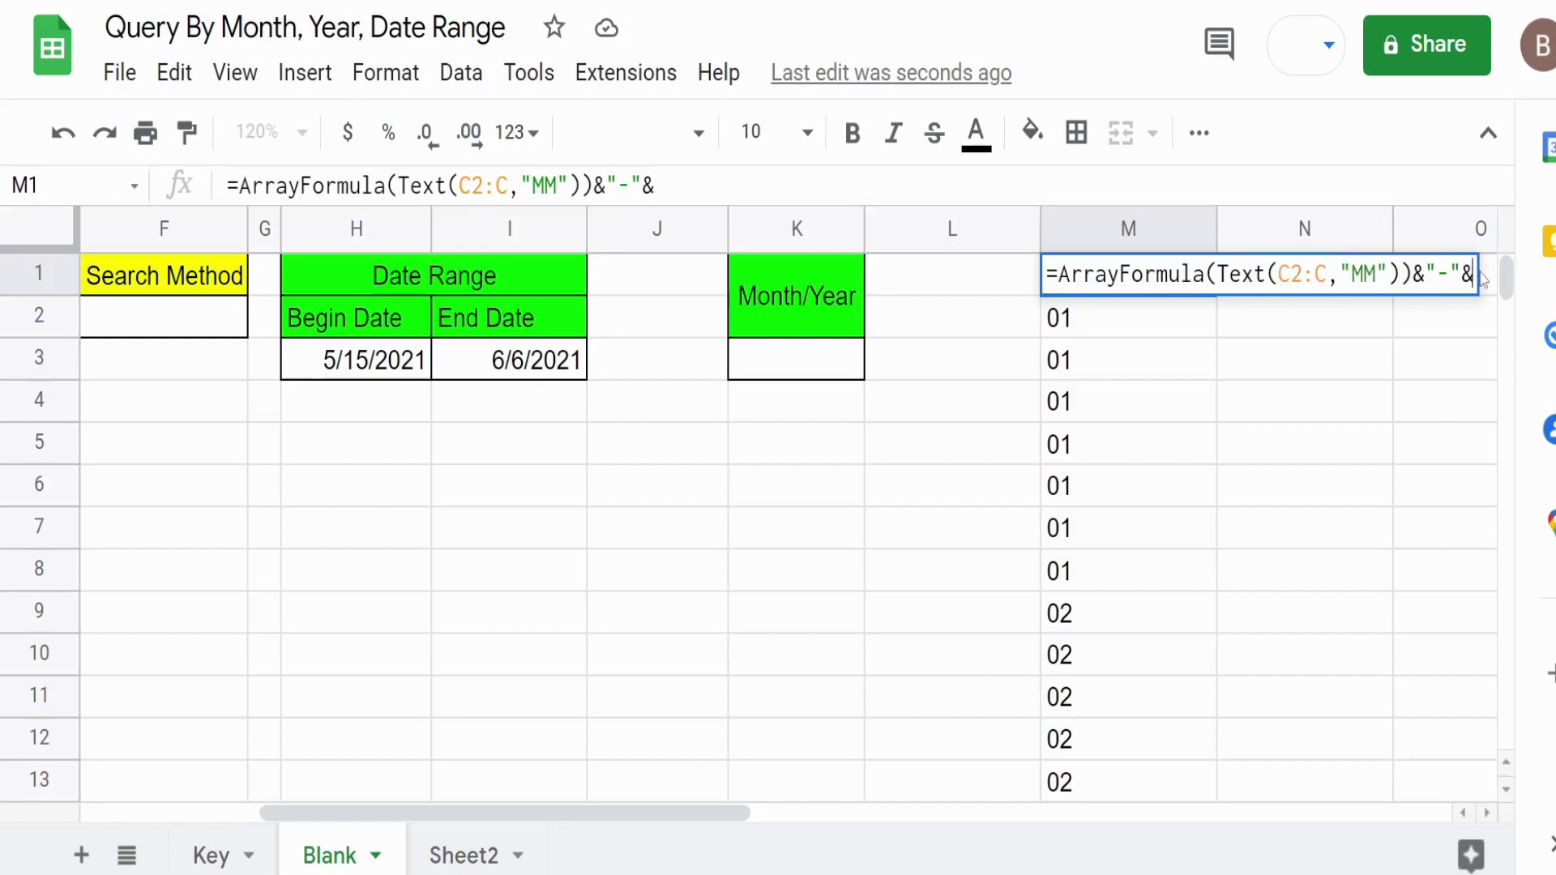
pyautogui.hotkey('ctrl', 'v')
pyautogui.moveTo(1279, 307); pyautogui.dragTo(1234, 307)
pyautogui.write('Year')
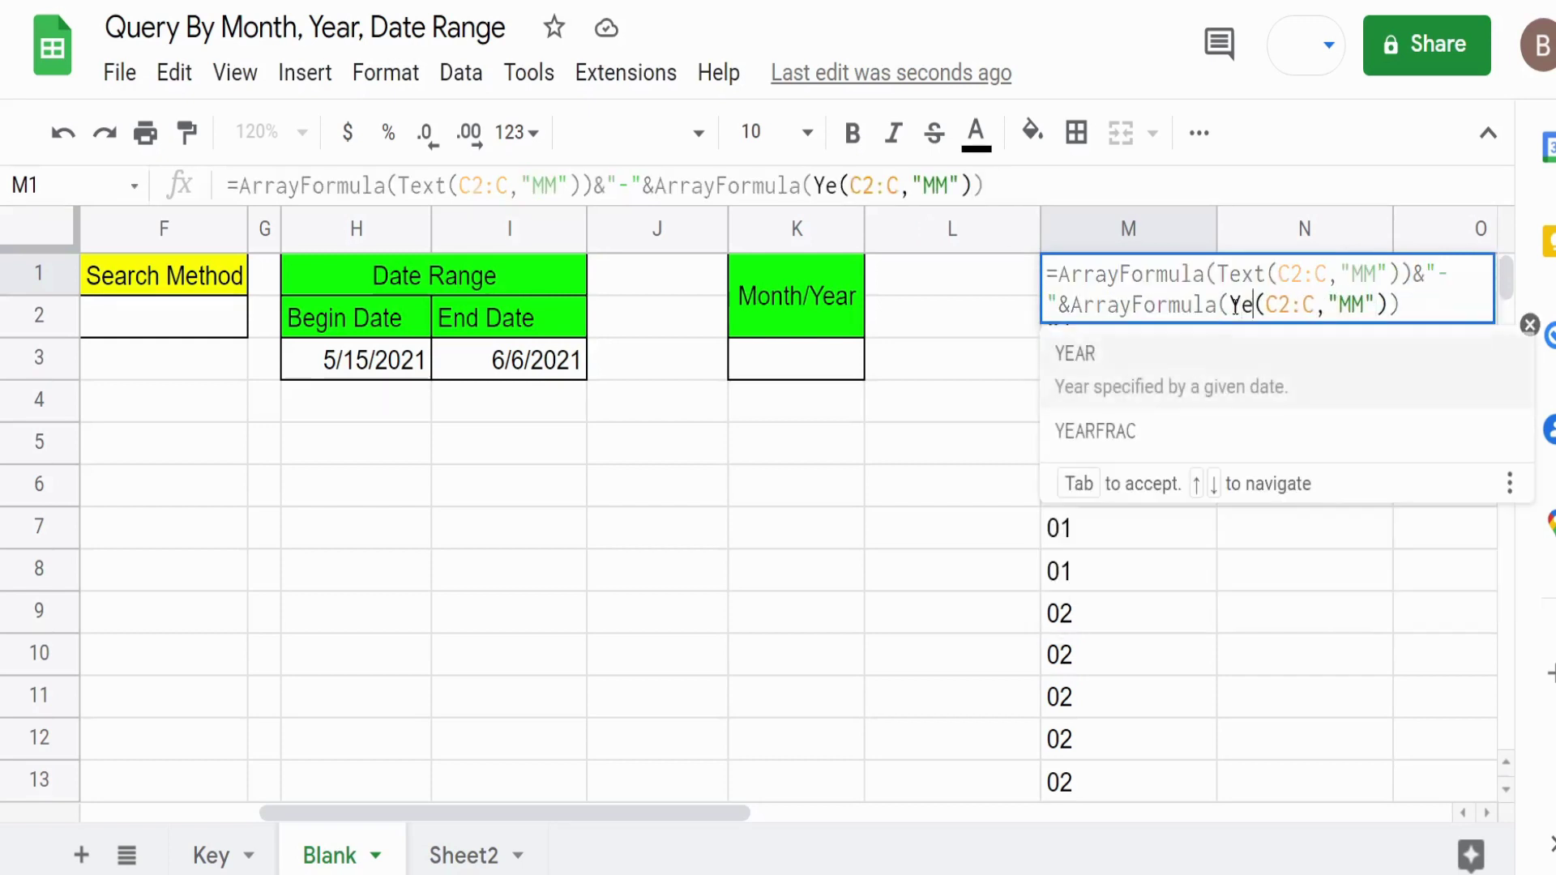
pyautogui.moveTo(1405, 305); pyautogui.dragTo(1343, 308)
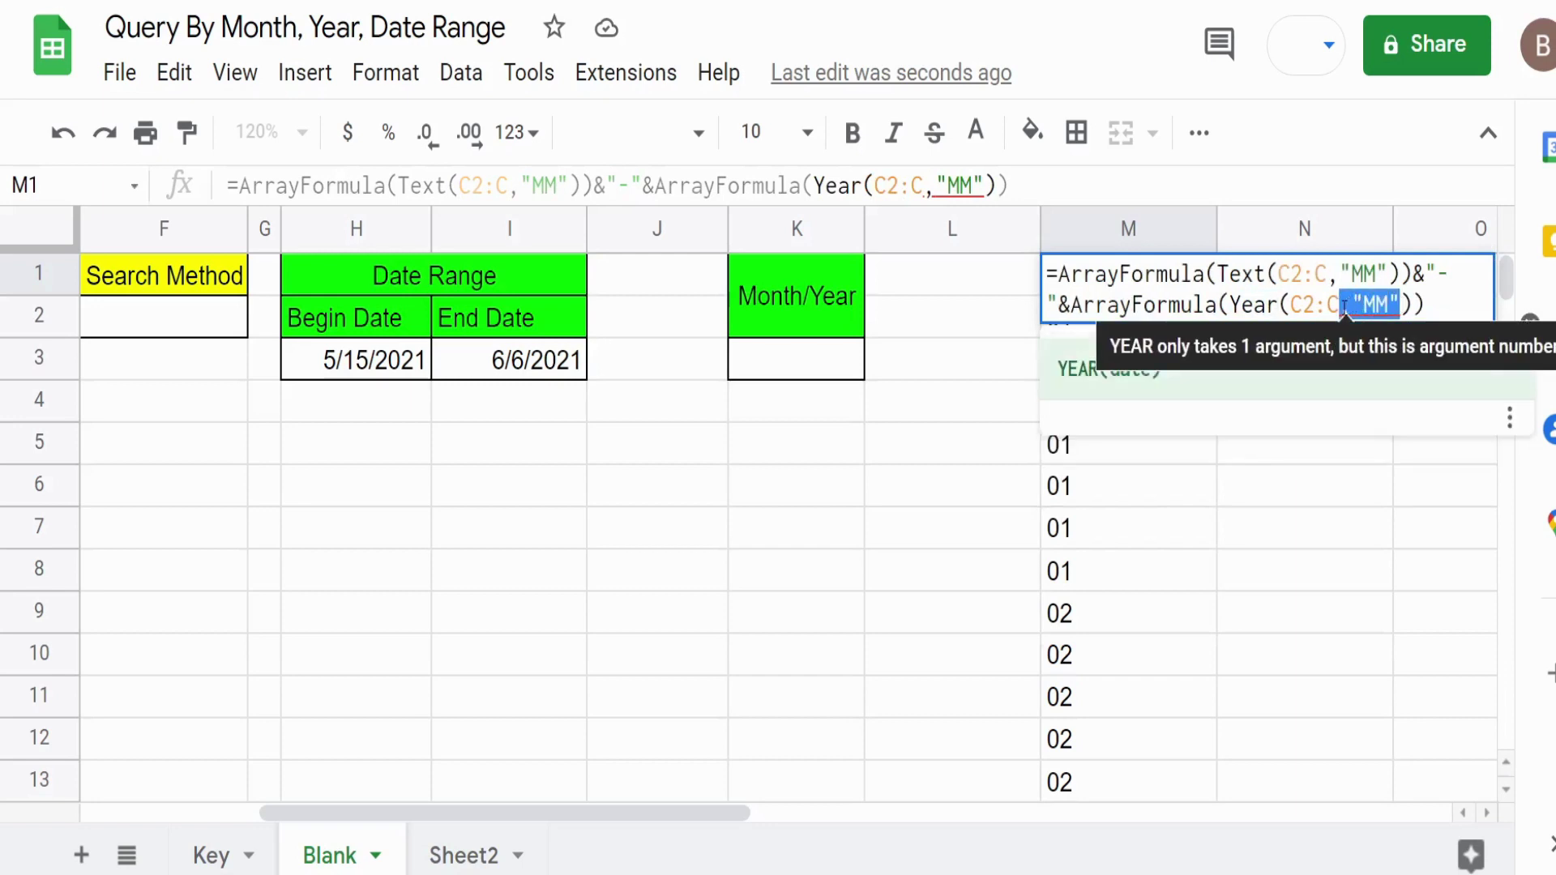
pyautogui.press('BackSpace')
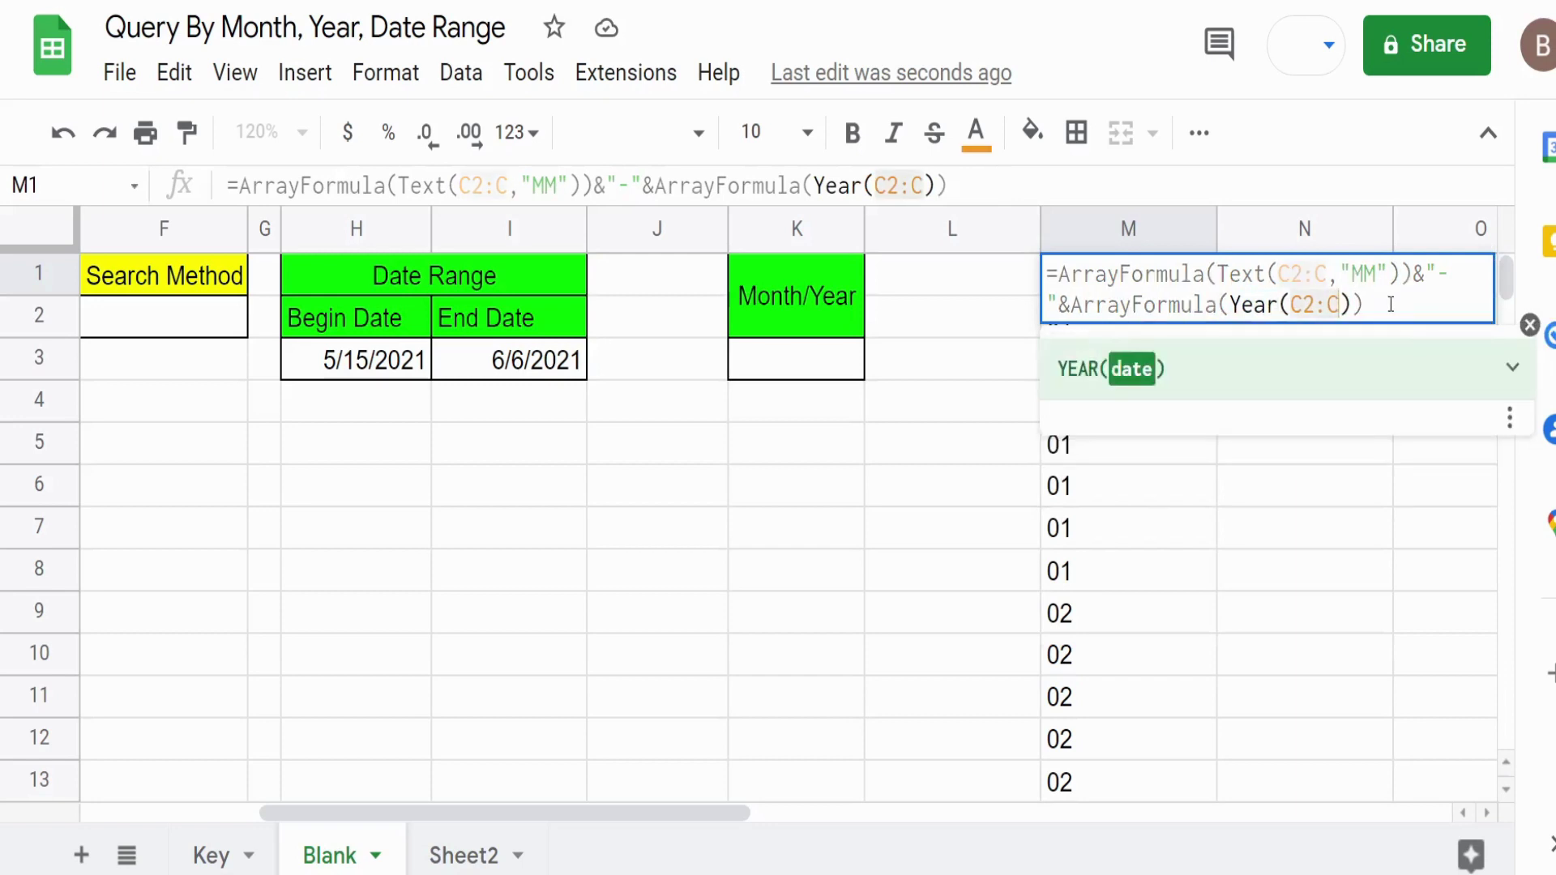
pyautogui.click(1391, 305)
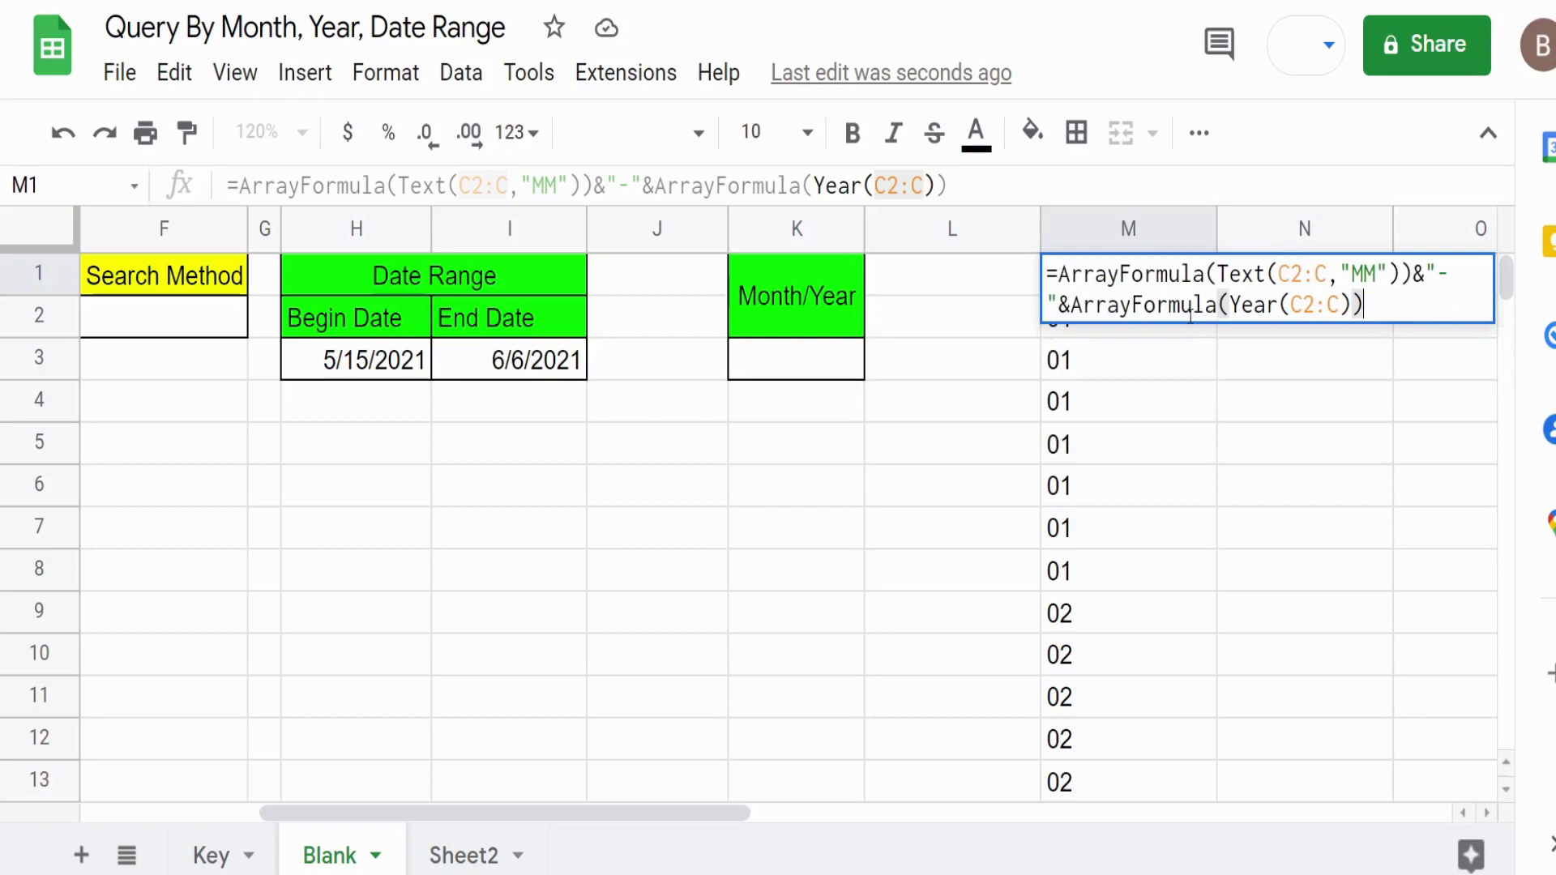
# Step: Wrap the whole month-dash-year expression in M1 in a Unique function, including its closing parenthesis
pyautogui.click(1059, 275)
pyautogui.write('Qu')
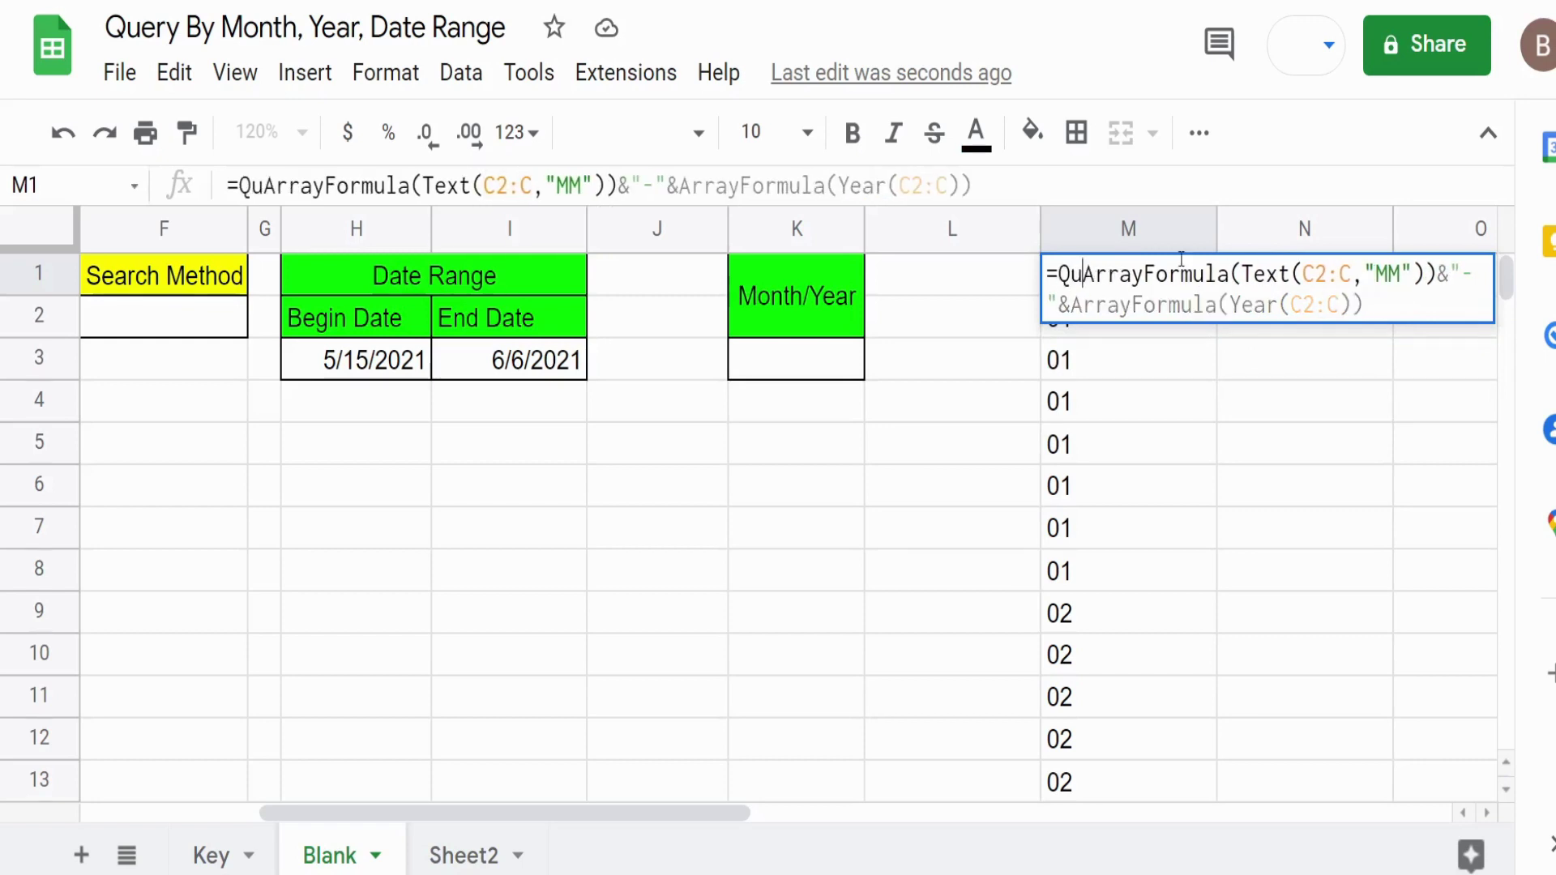
pyautogui.press('BackSpace')
pyautogui.press('BackSpace')
pyautogui.write('Uni')
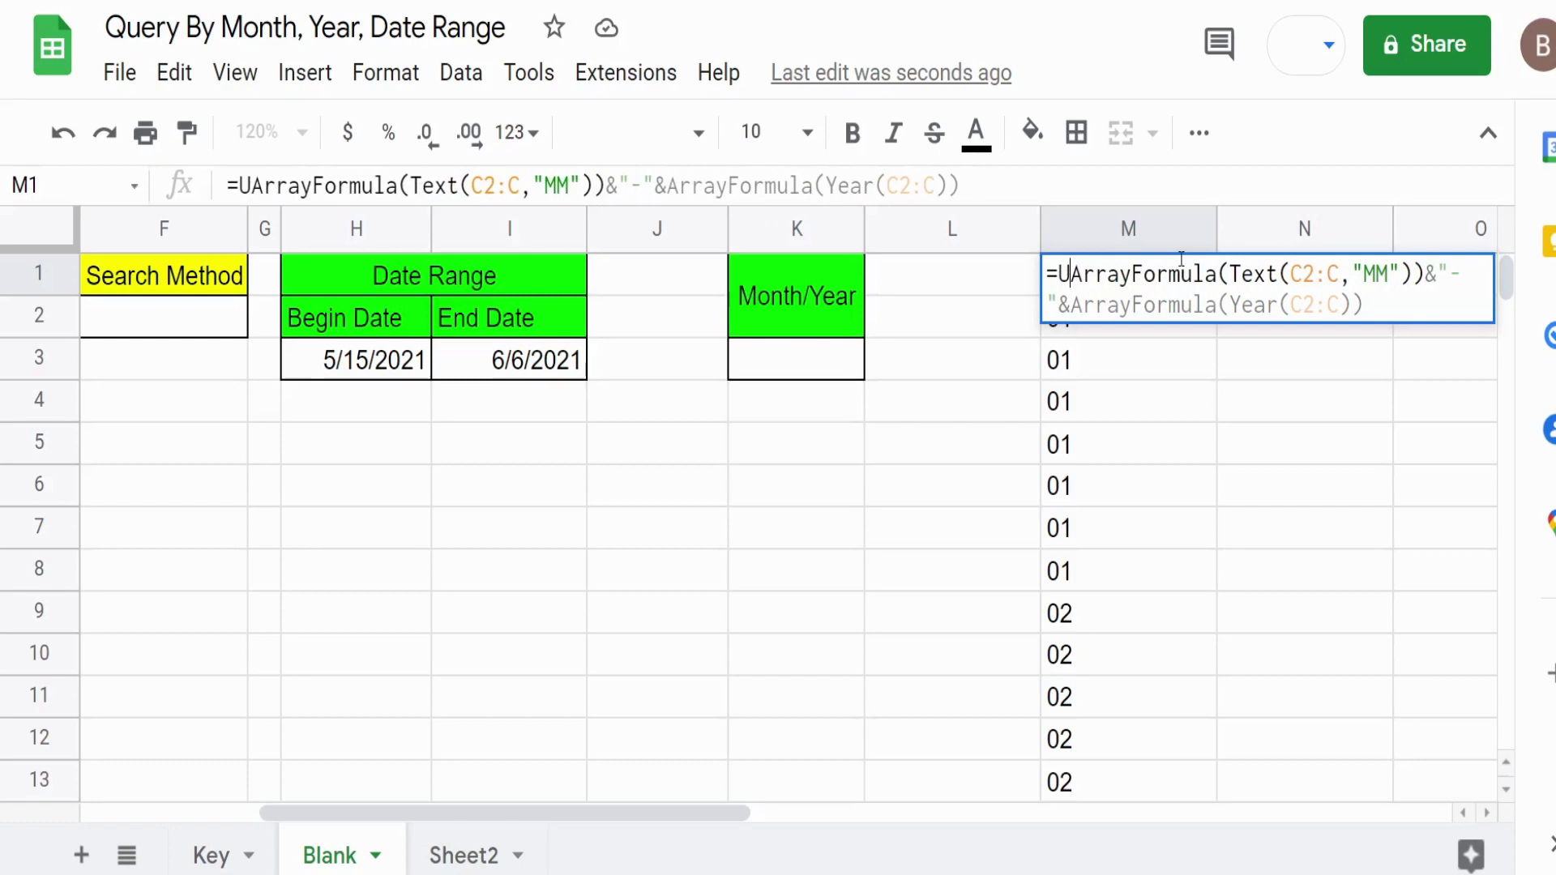
pyautogui.write('que(')
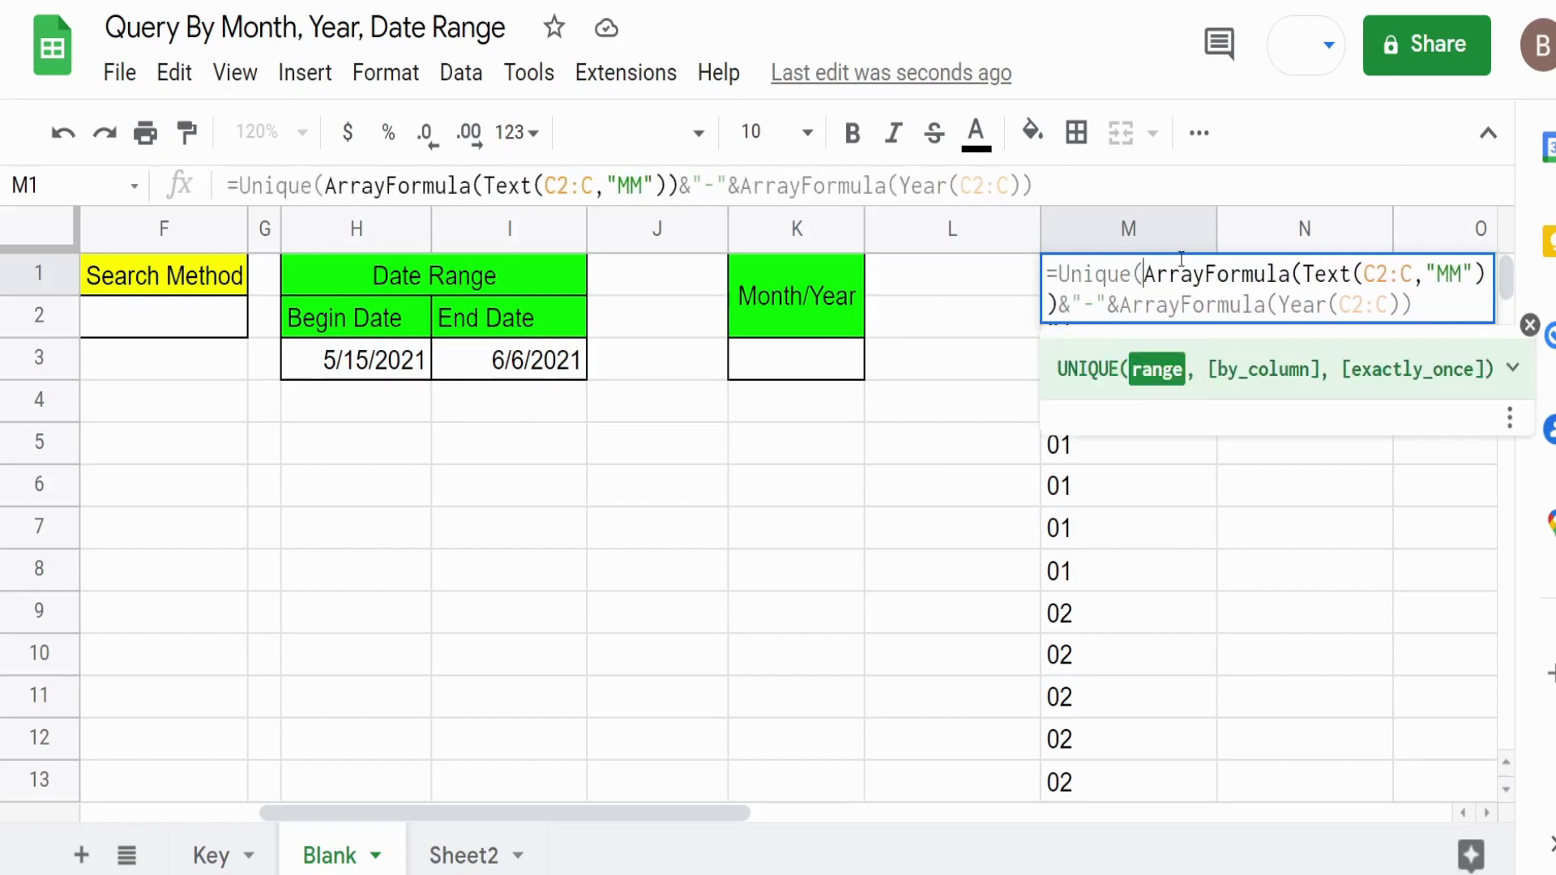
pyautogui.click(1433, 308)
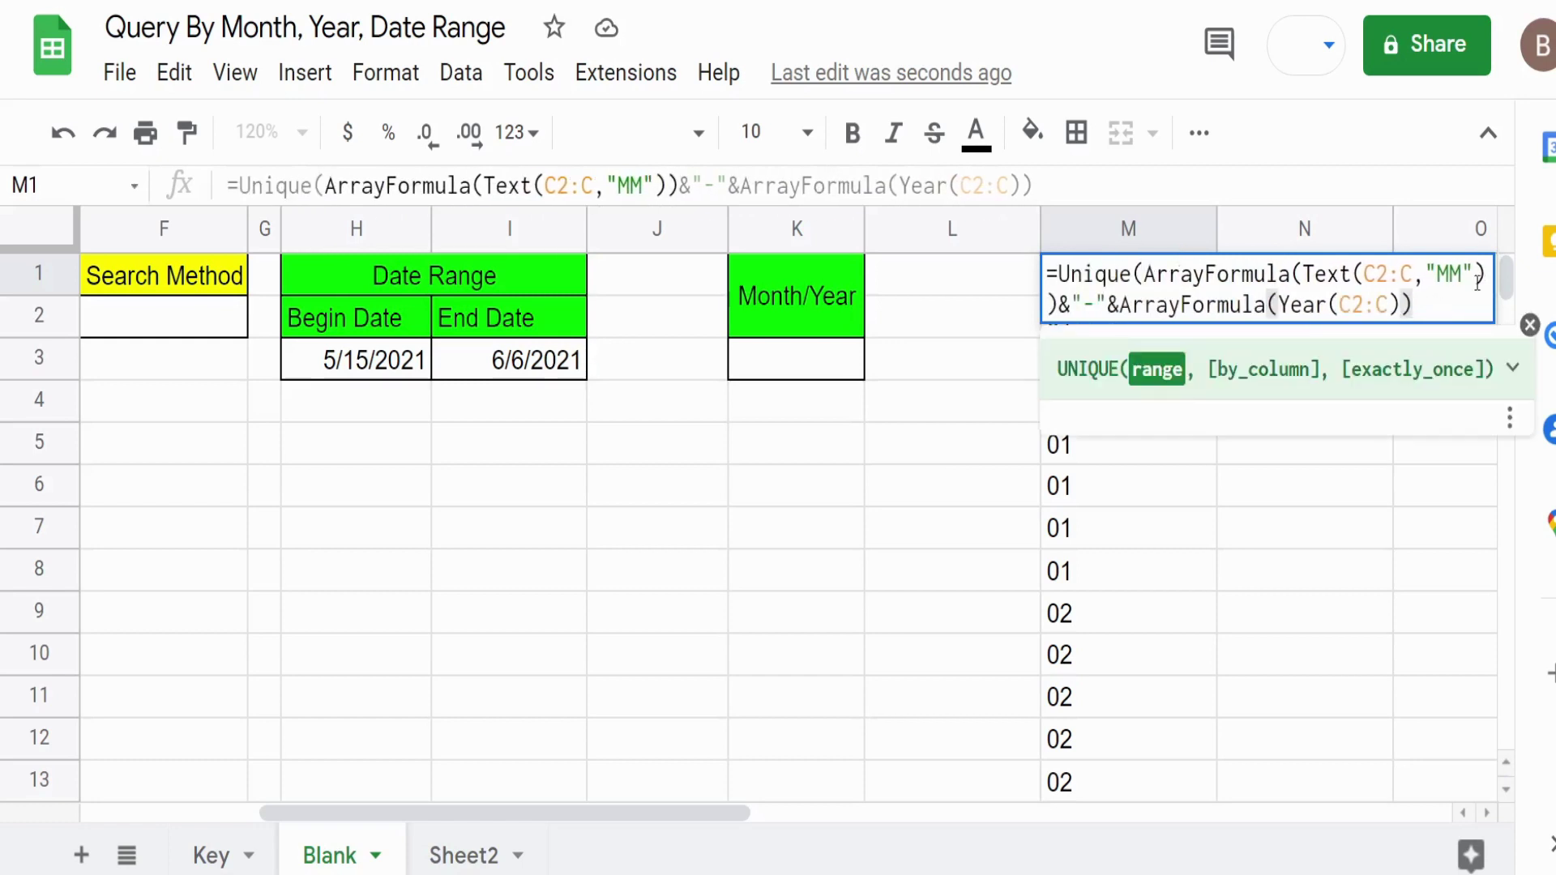
pyautogui.write(')')
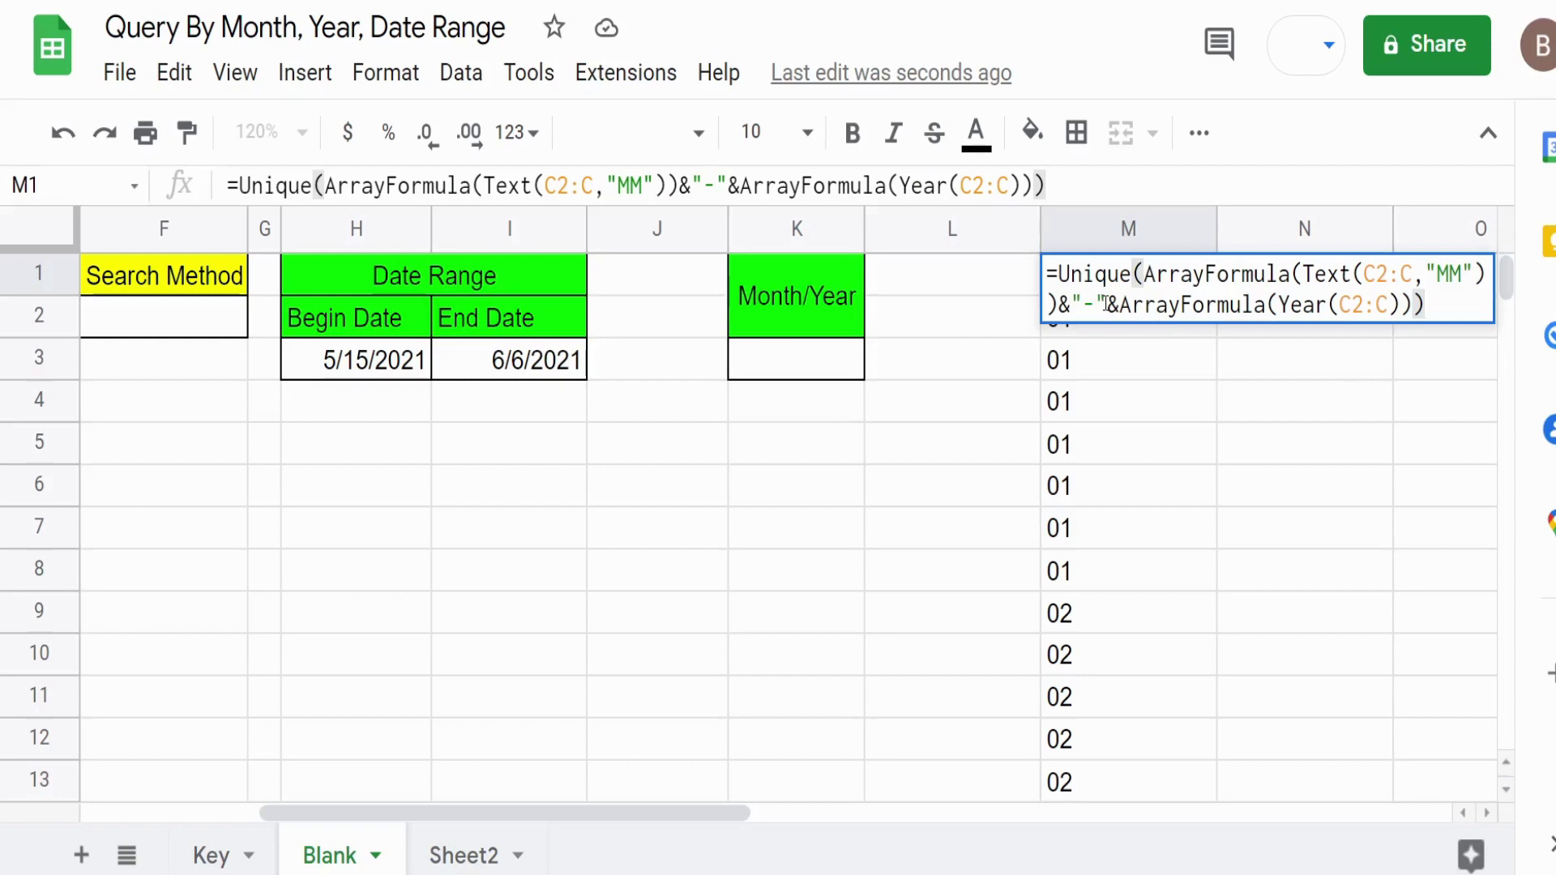
pyautogui.moveTo(1105, 304); pyautogui.dragTo(1075, 304)
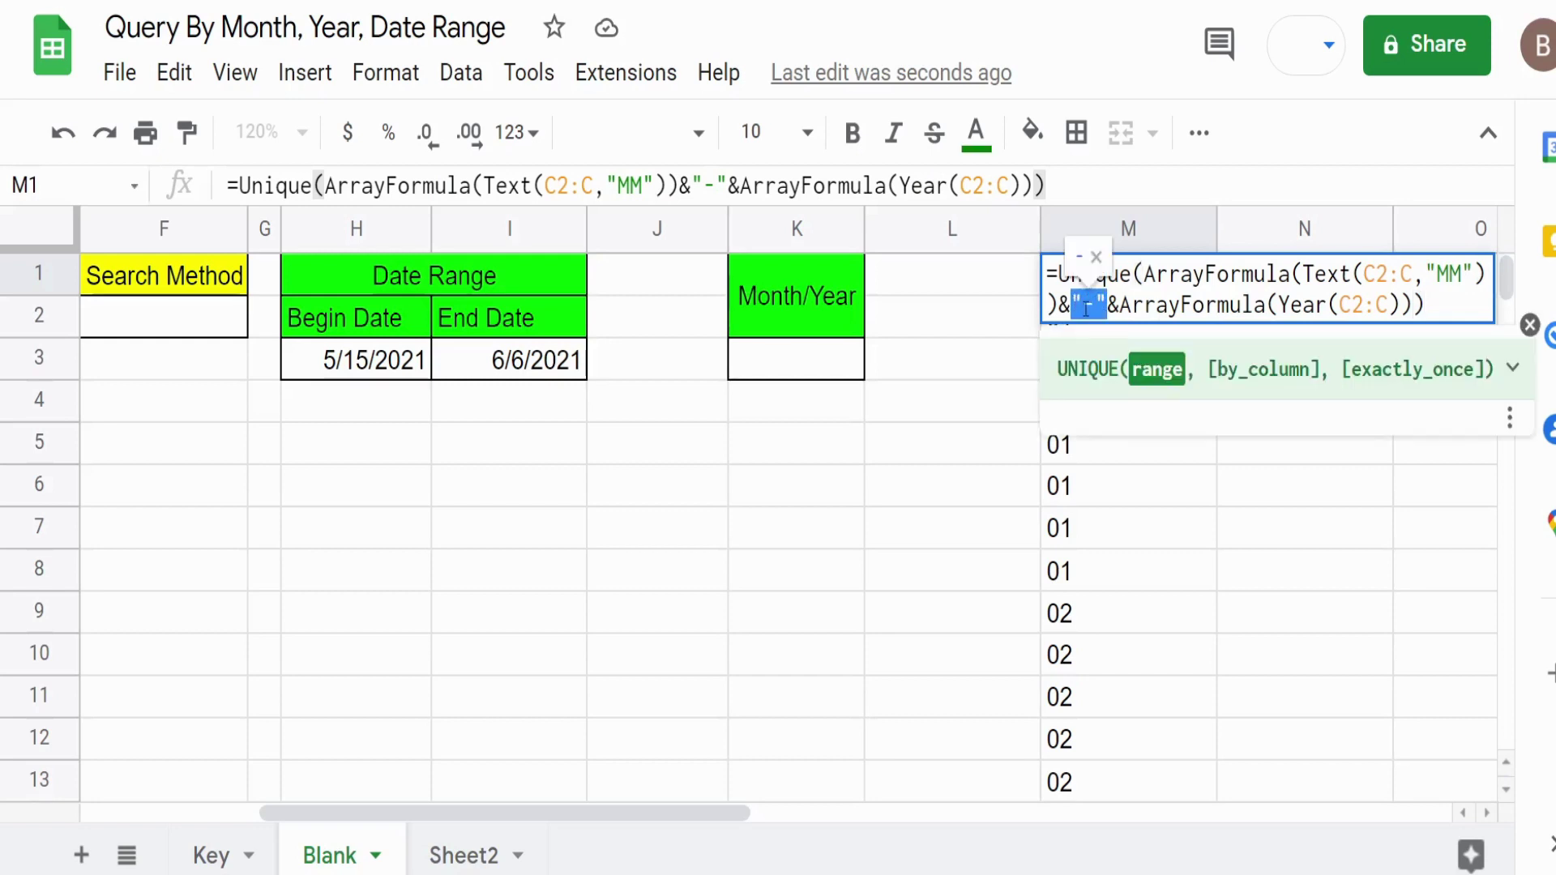
pyautogui.press('End')
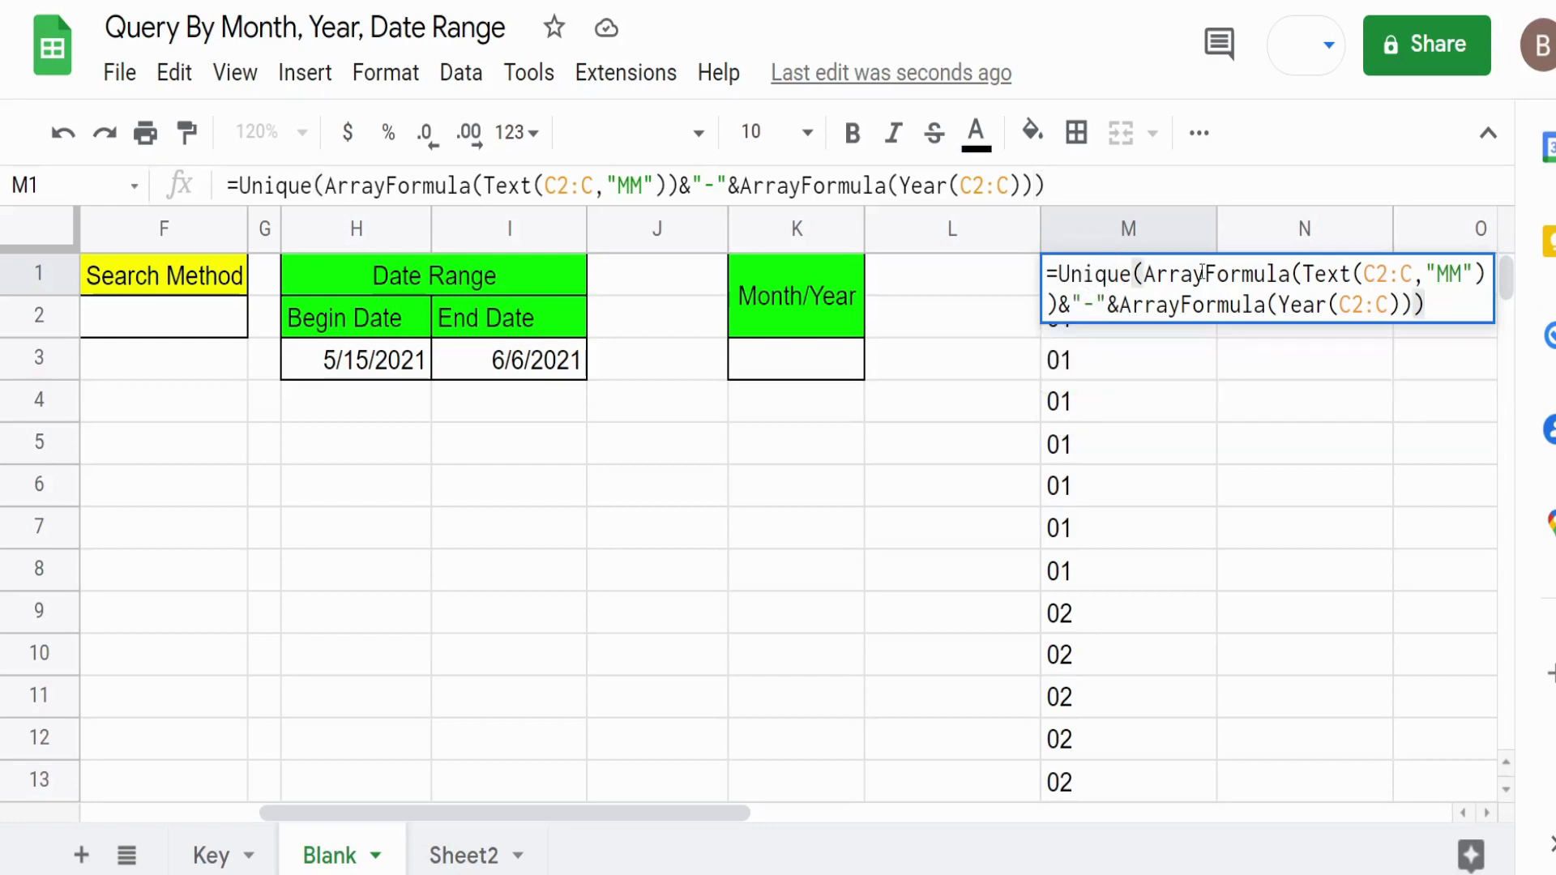
# Step: Enclose the Unique expression in M1 in an outer arrayformula and commit the formula
pyautogui.click(1057, 274)
pyautogui.write('Qa')
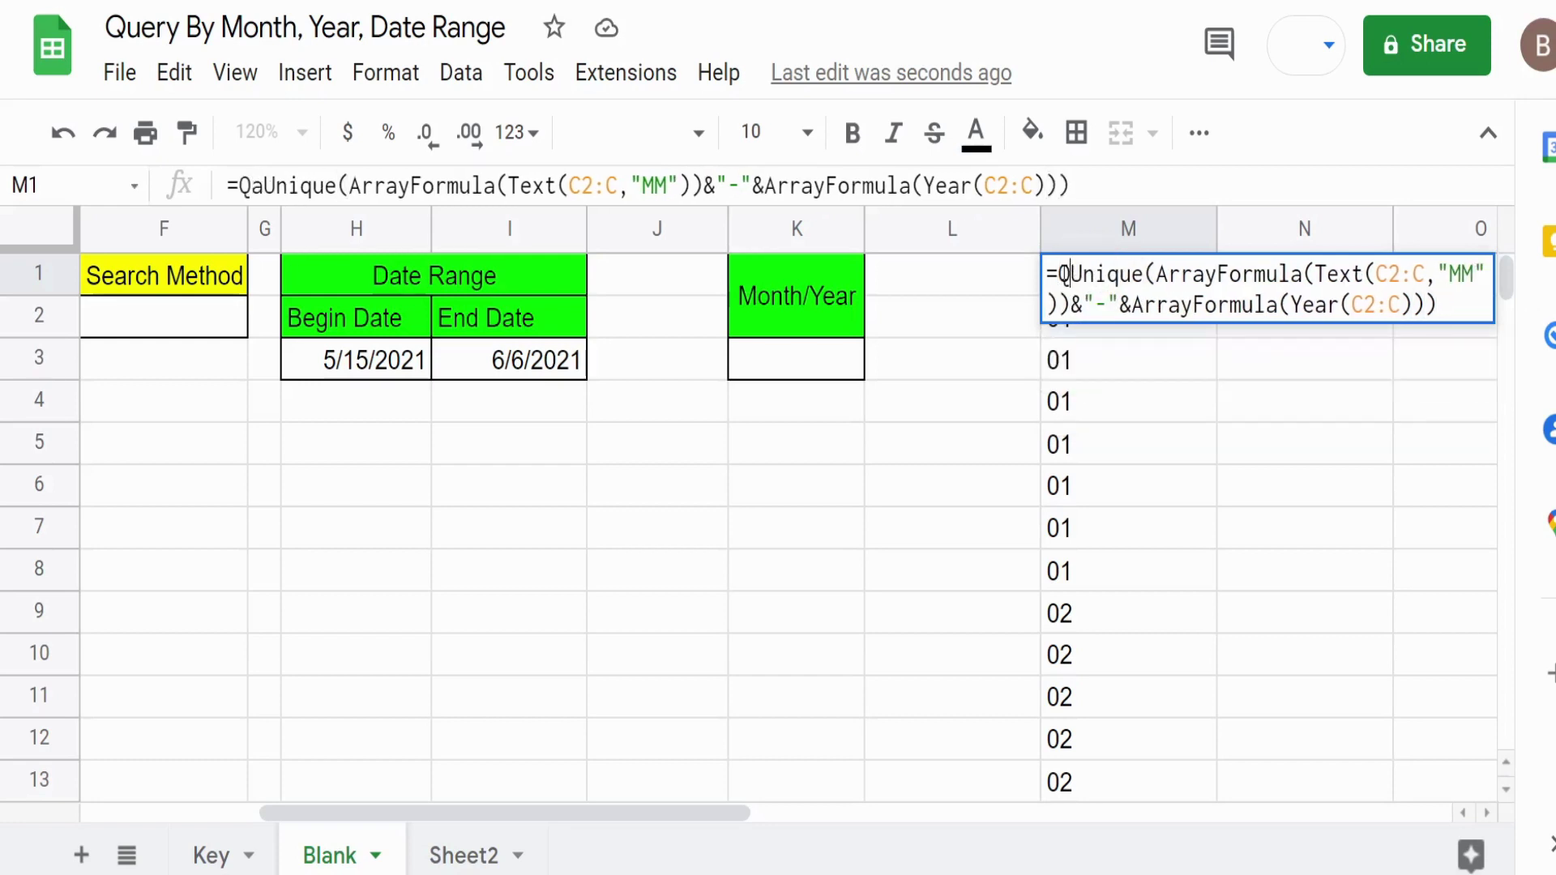
pyautogui.press('BackSpace')
pyautogui.write('array')
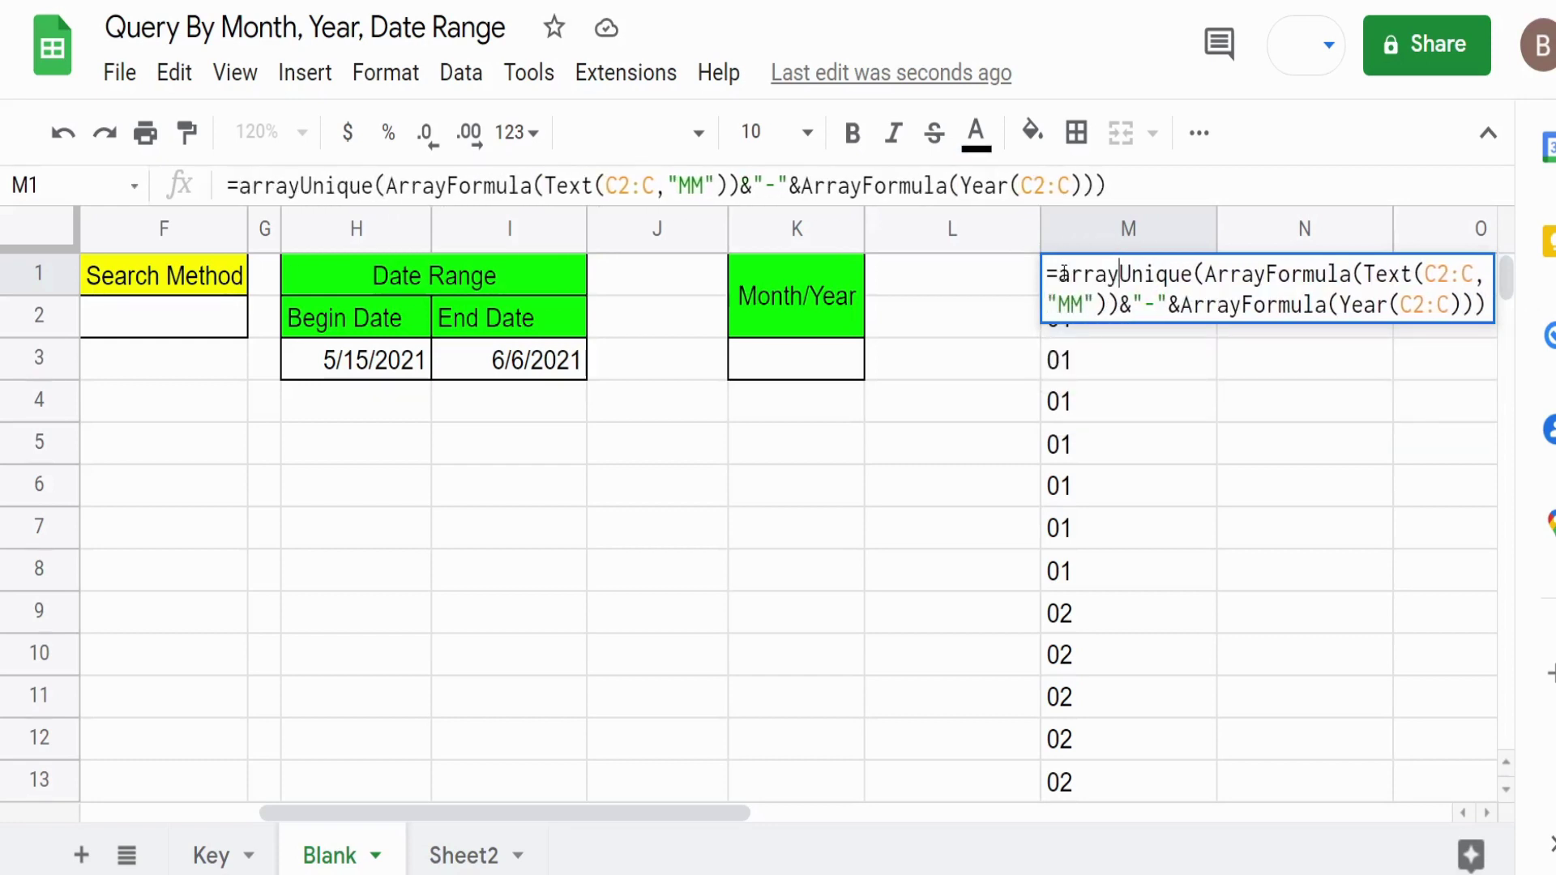
pyautogui.write('formula(')
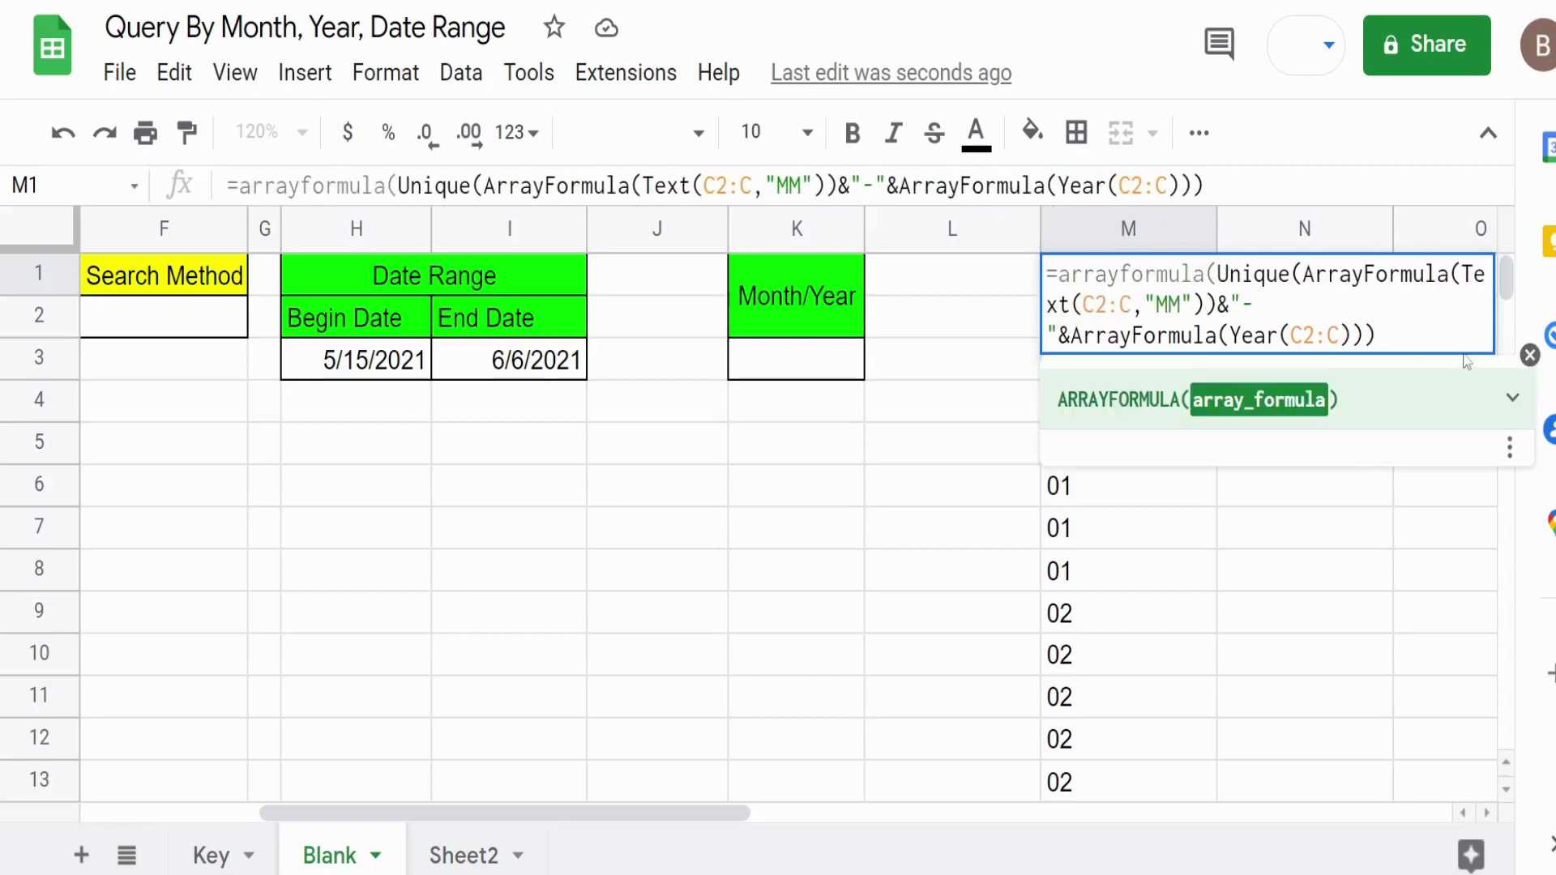
pyautogui.click(1413, 332)
pyautogui.write(')')
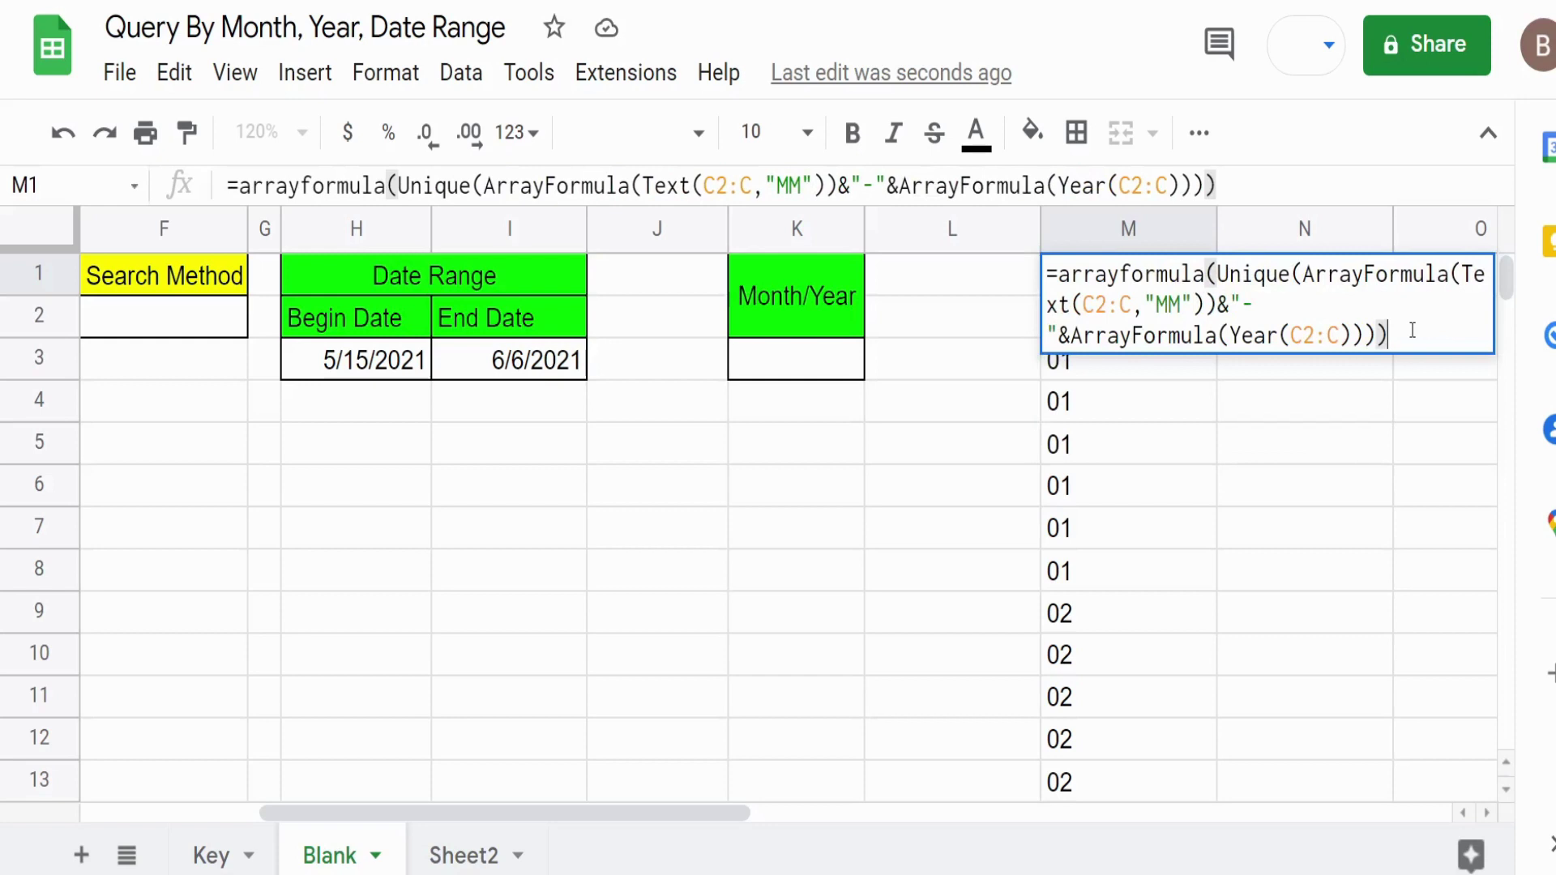
pyautogui.press('Return')
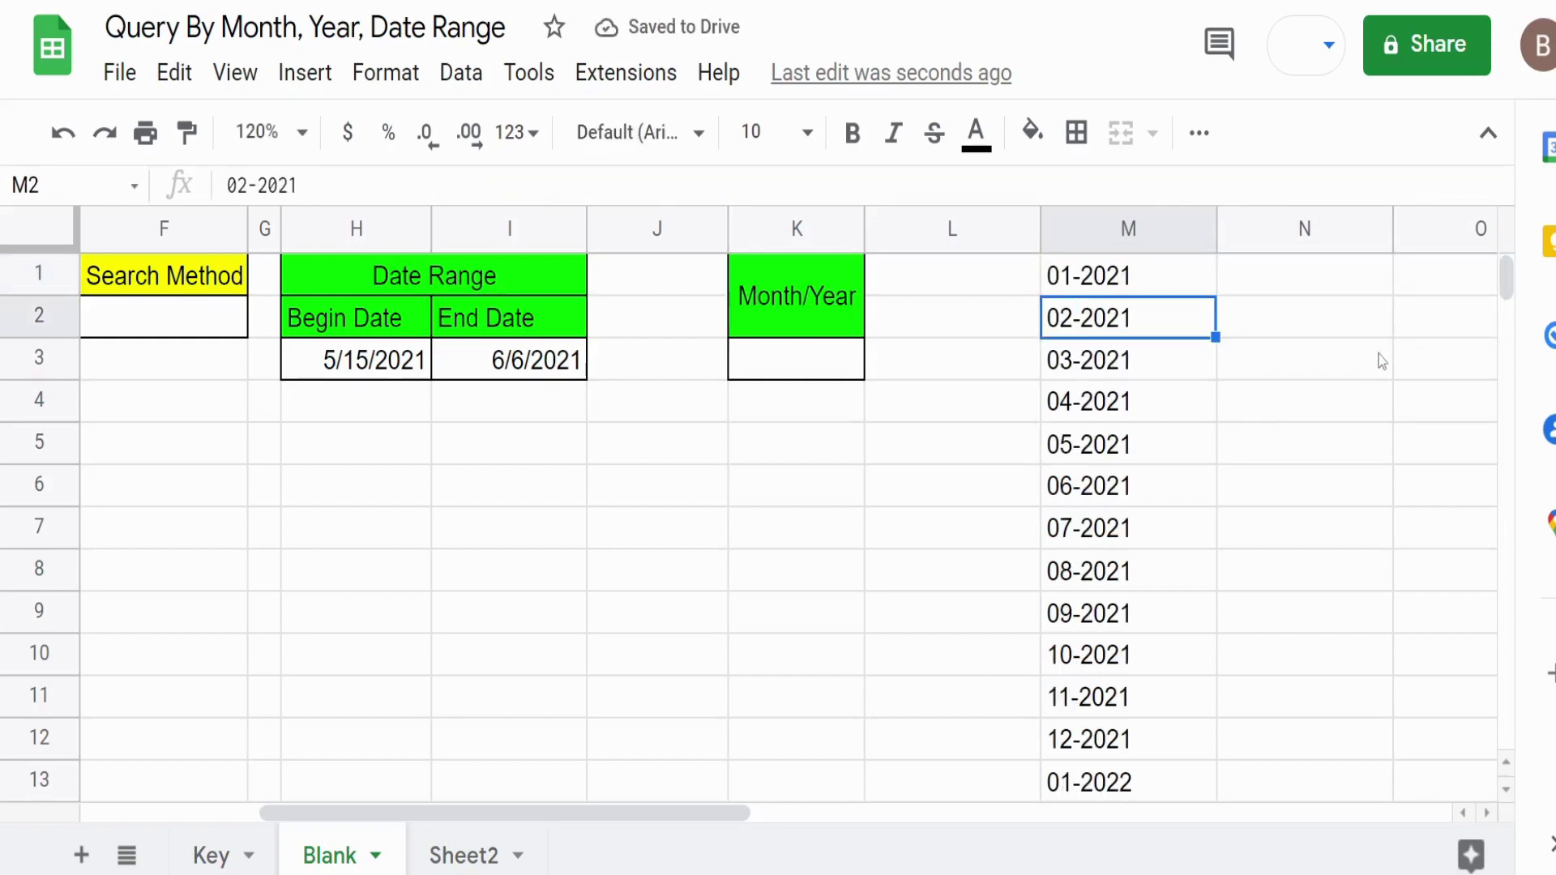
# Step: Add data validation to the Month/Year cell K3 as a list from the range M:M and save it
pyautogui.click(825, 370)
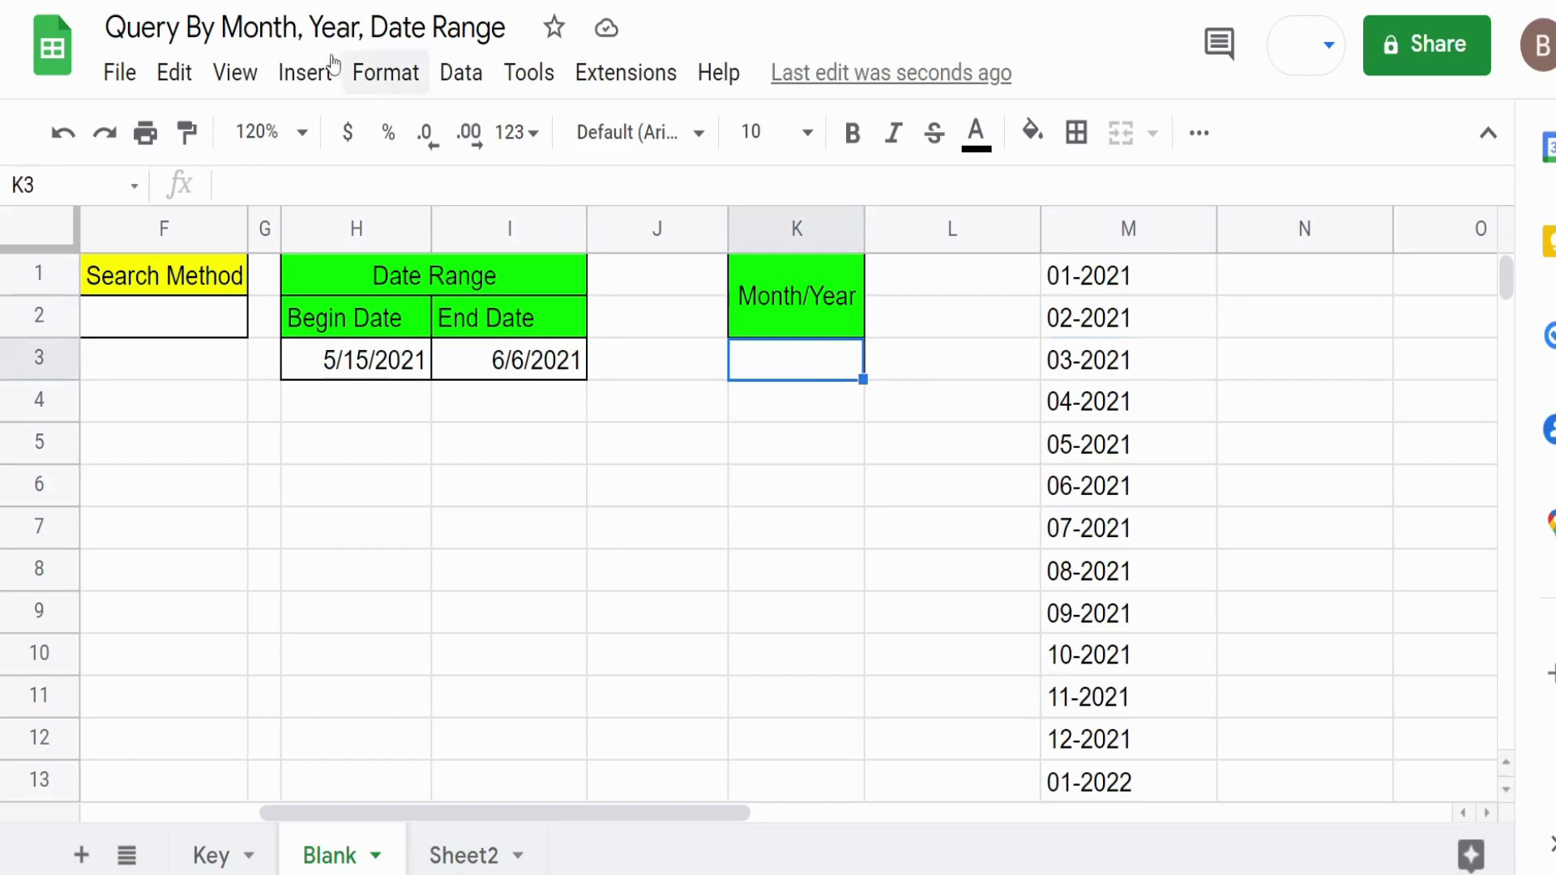
pyautogui.click(459, 73)
pyautogui.click(562, 719)
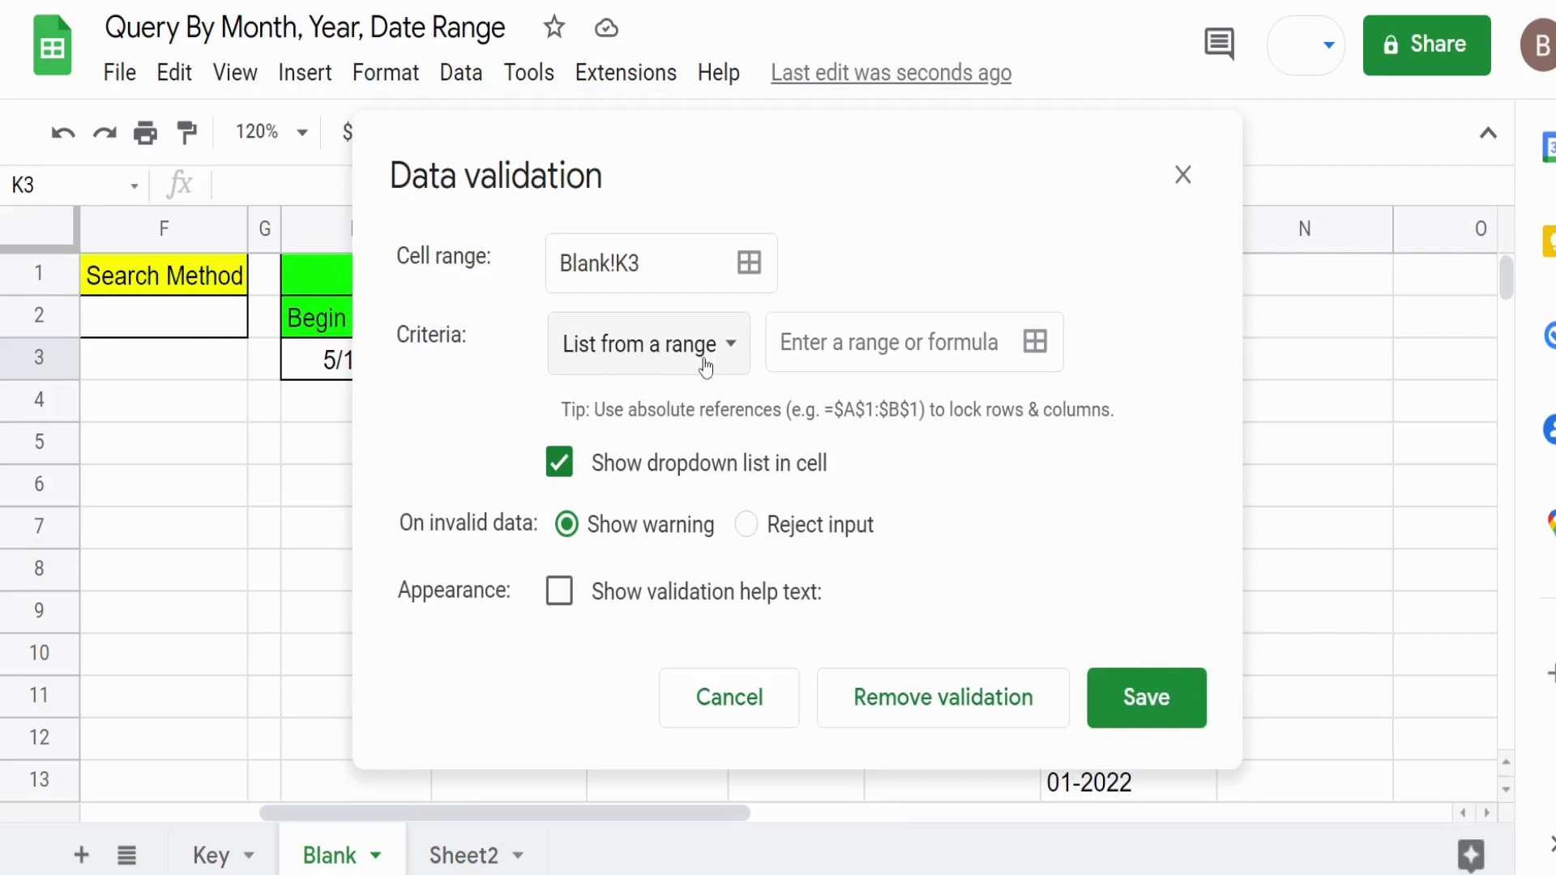
pyautogui.click(1028, 357)
pyautogui.click(580, 275)
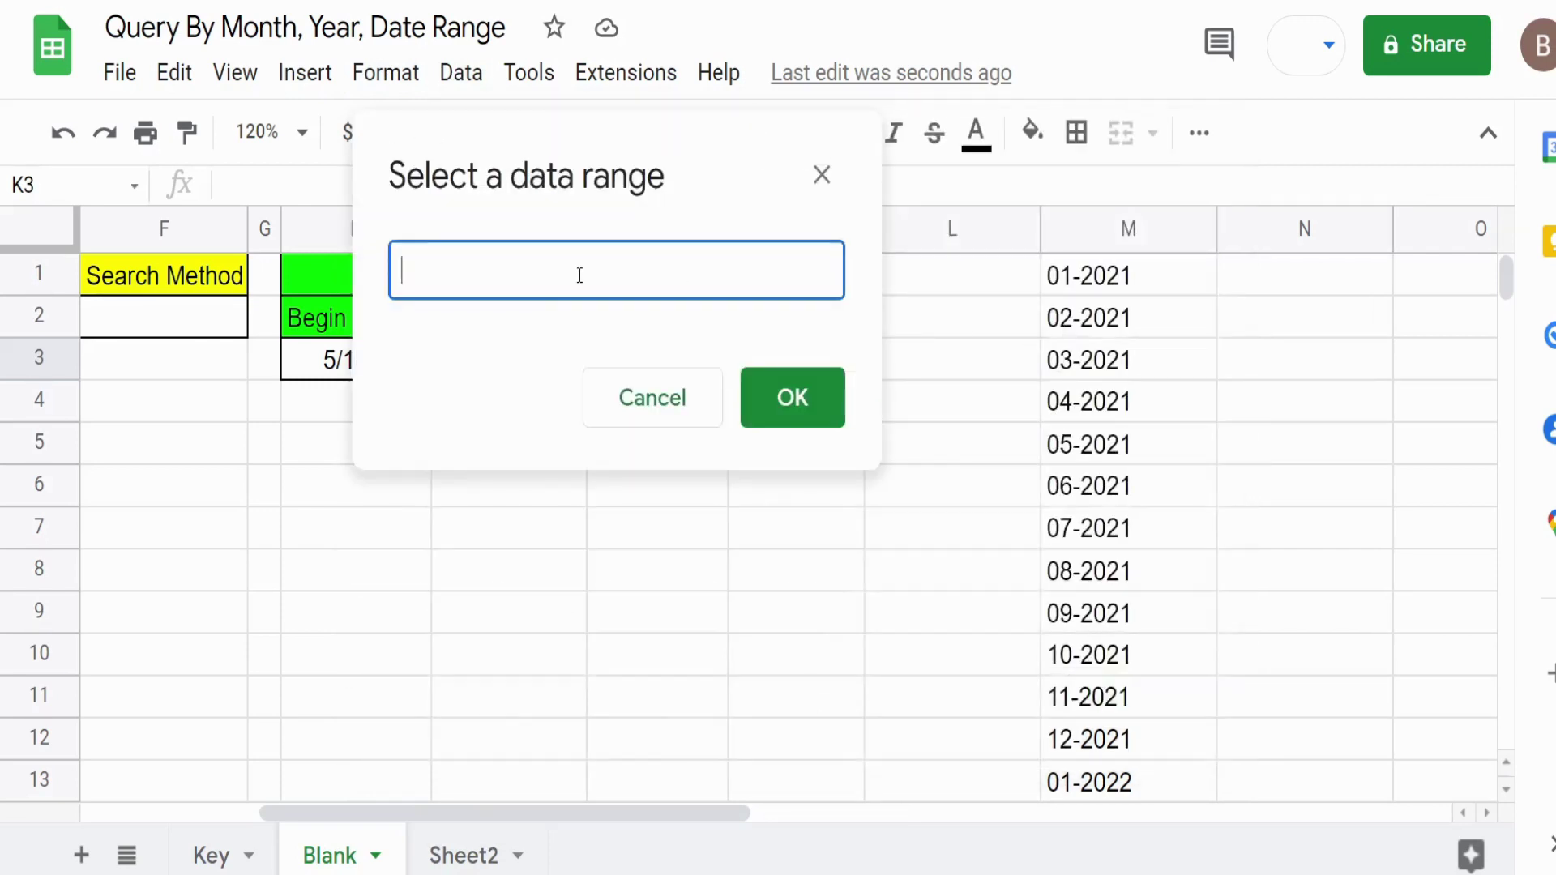
pyautogui.click(1122, 233)
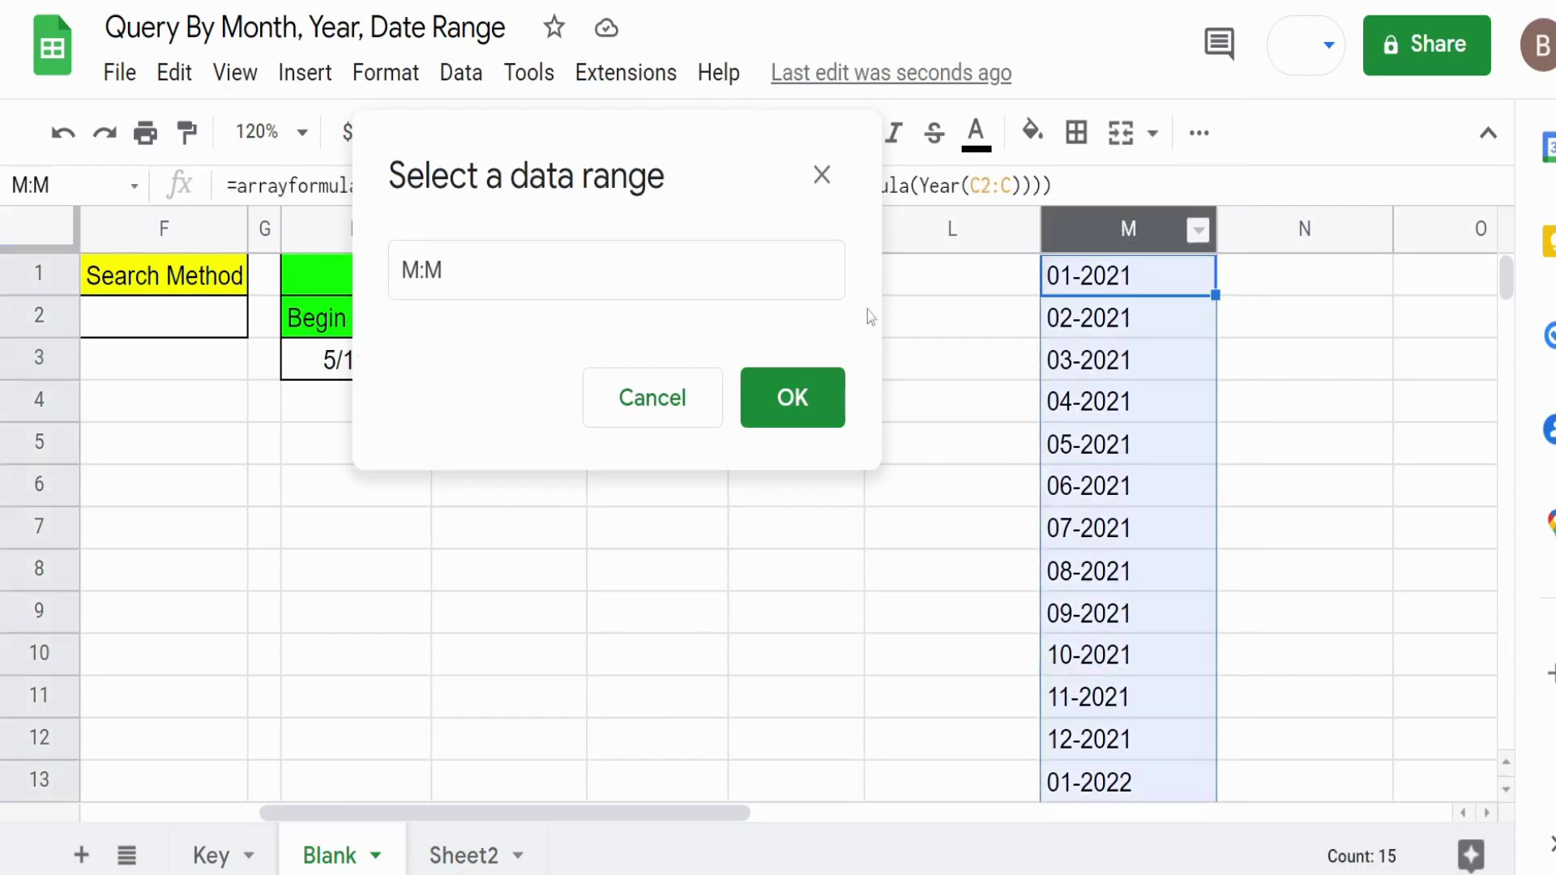
pyautogui.click(792, 401)
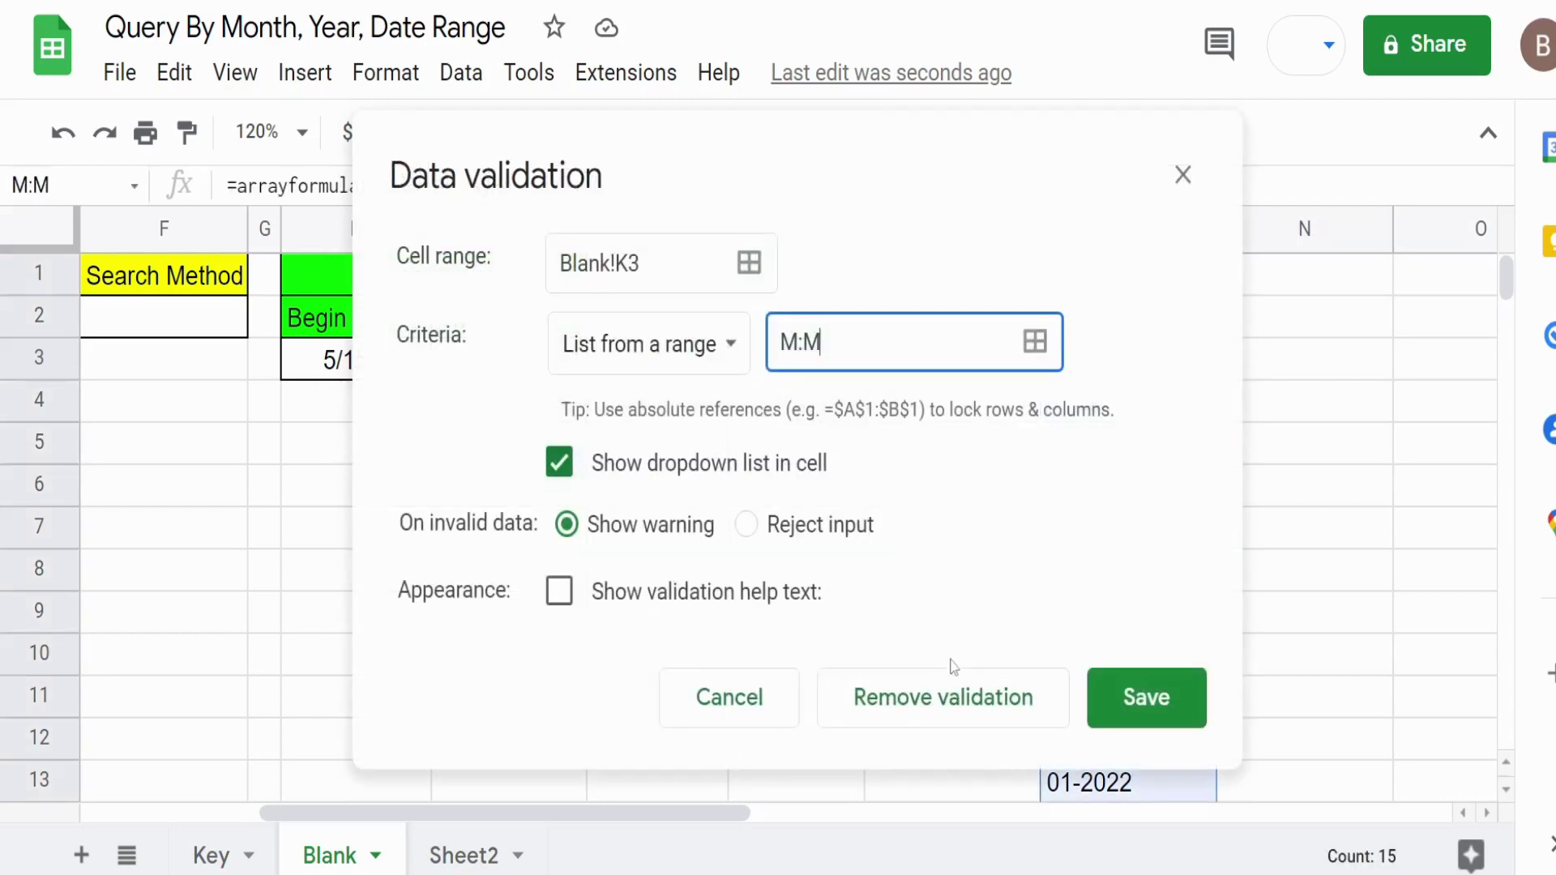
pyautogui.click(1119, 698)
# Step: Choose 03-2021 from the dropdown list in the Month/Year cell K3
pyautogui.click(845, 358)
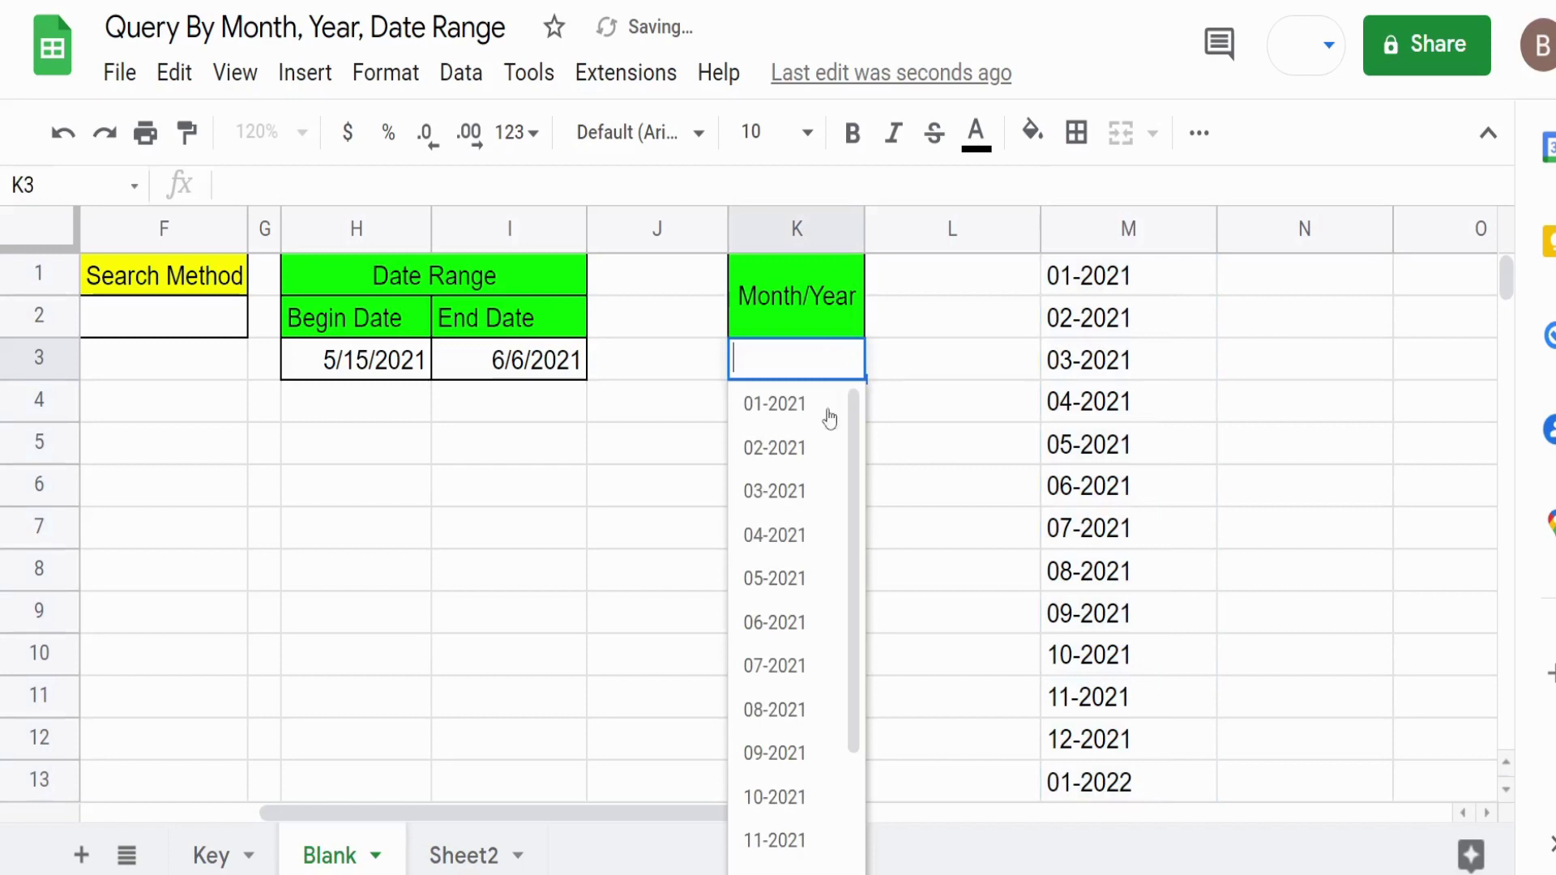
pyautogui.click(786, 492)
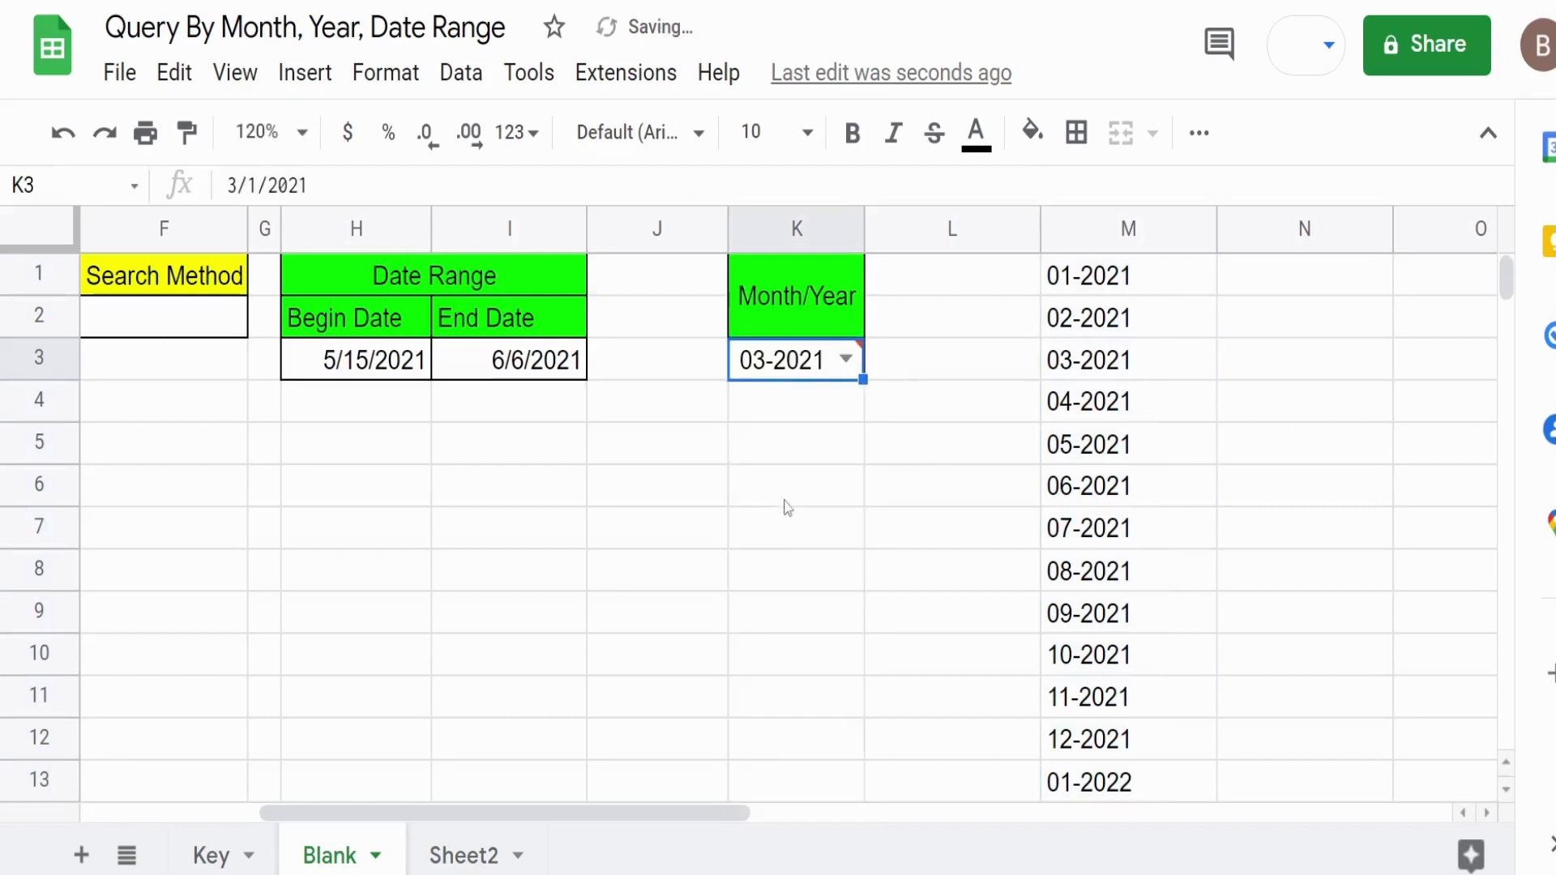
pyautogui.moveTo(383, 813); pyautogui.dragTo(205, 811)
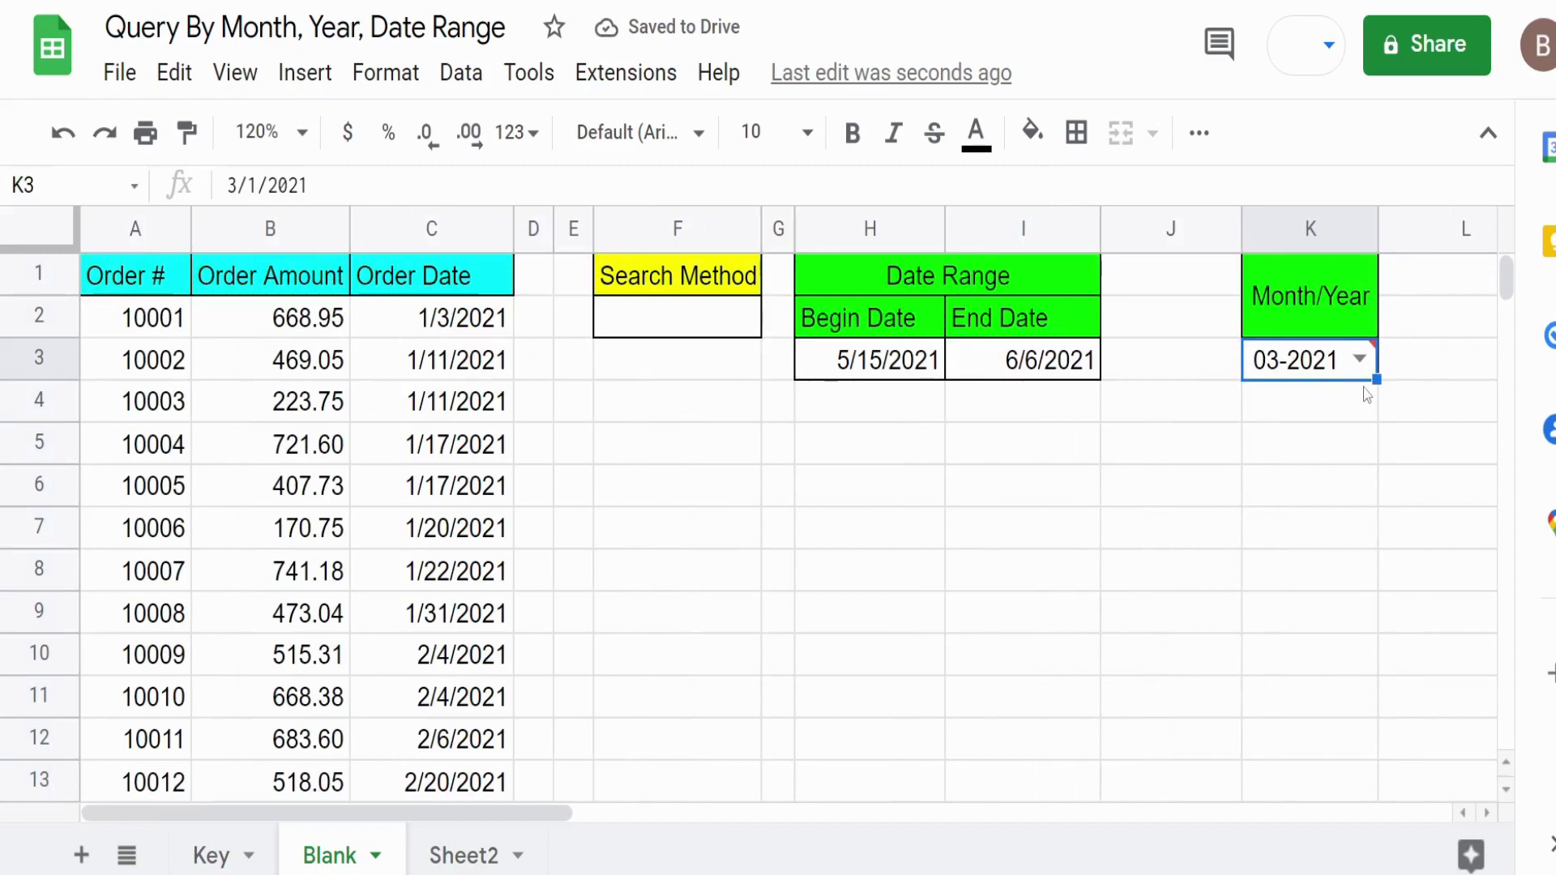
pyautogui.moveTo(1360, 361)
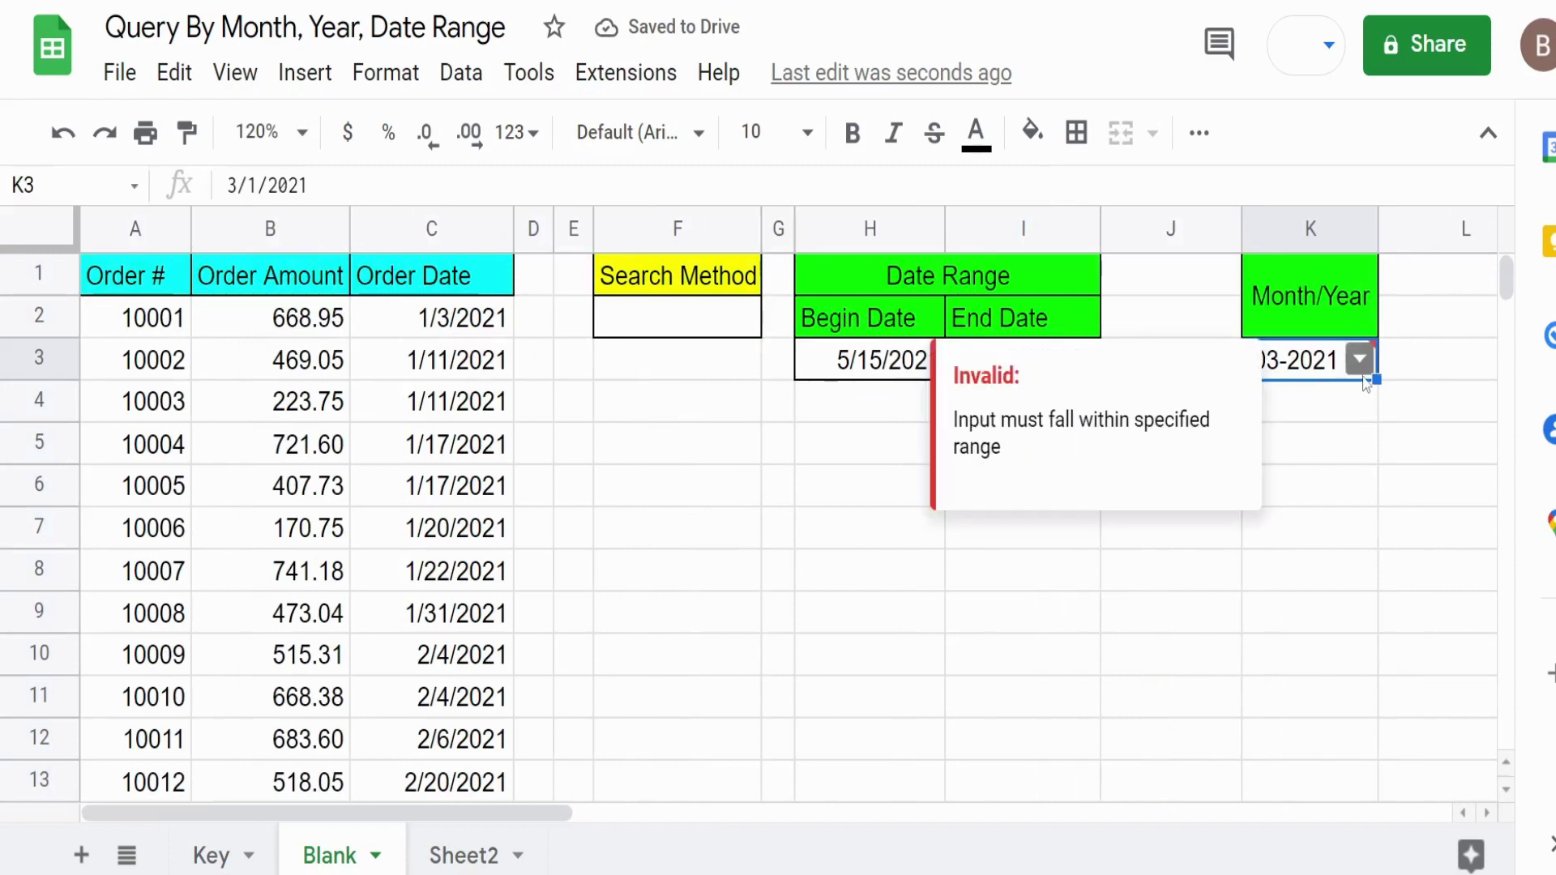
# Step: Add data validation to the Search Method cell F2 as a list of the items "Date Range, Month/Year" and save it
pyautogui.click(695, 331)
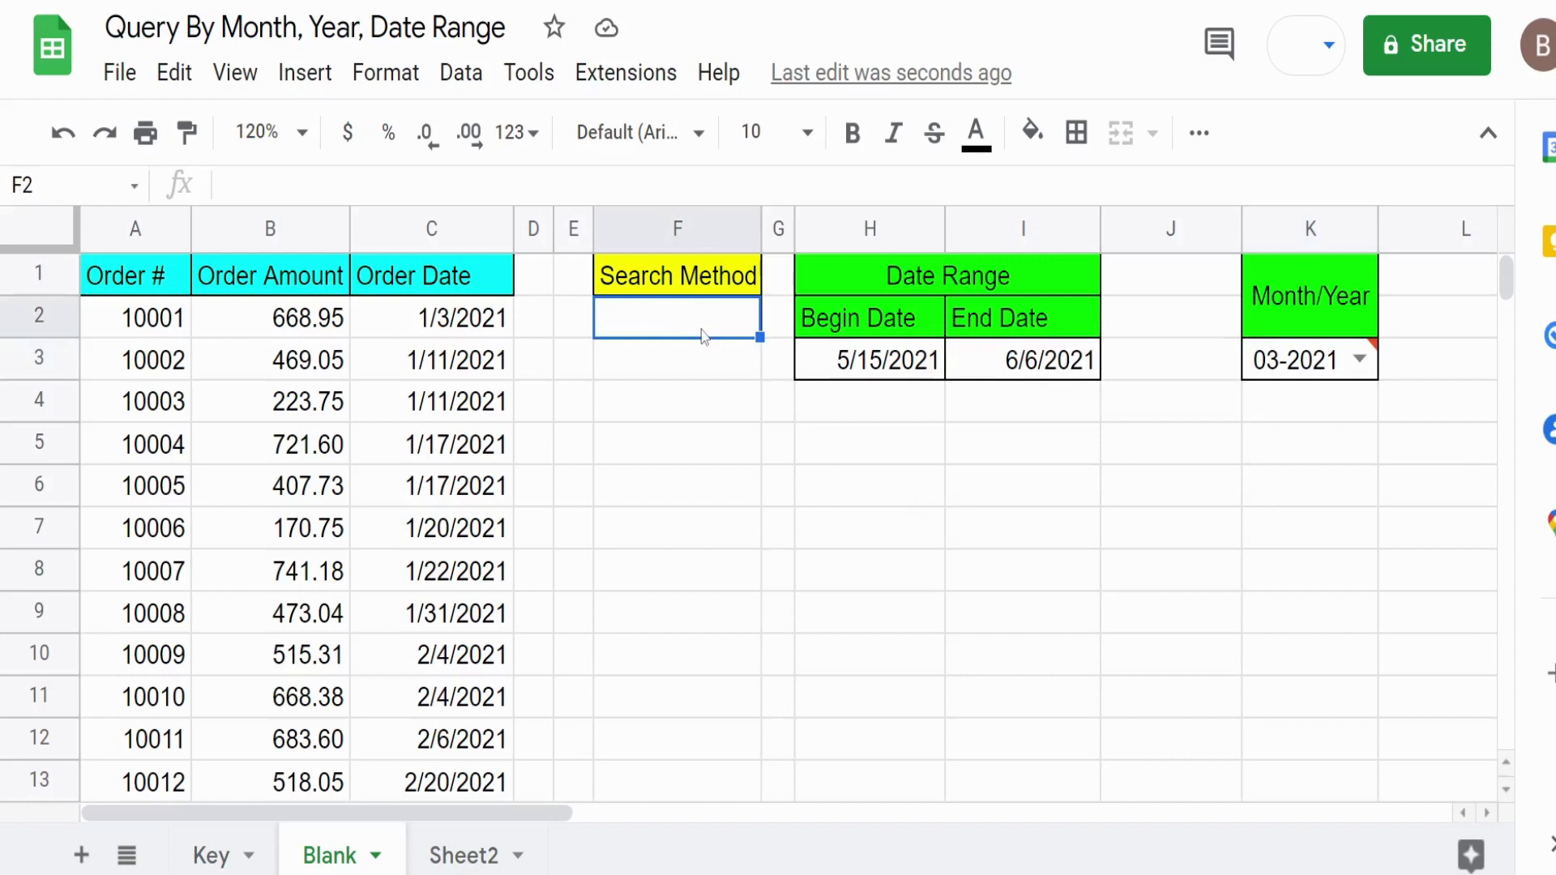
pyautogui.click(460, 75)
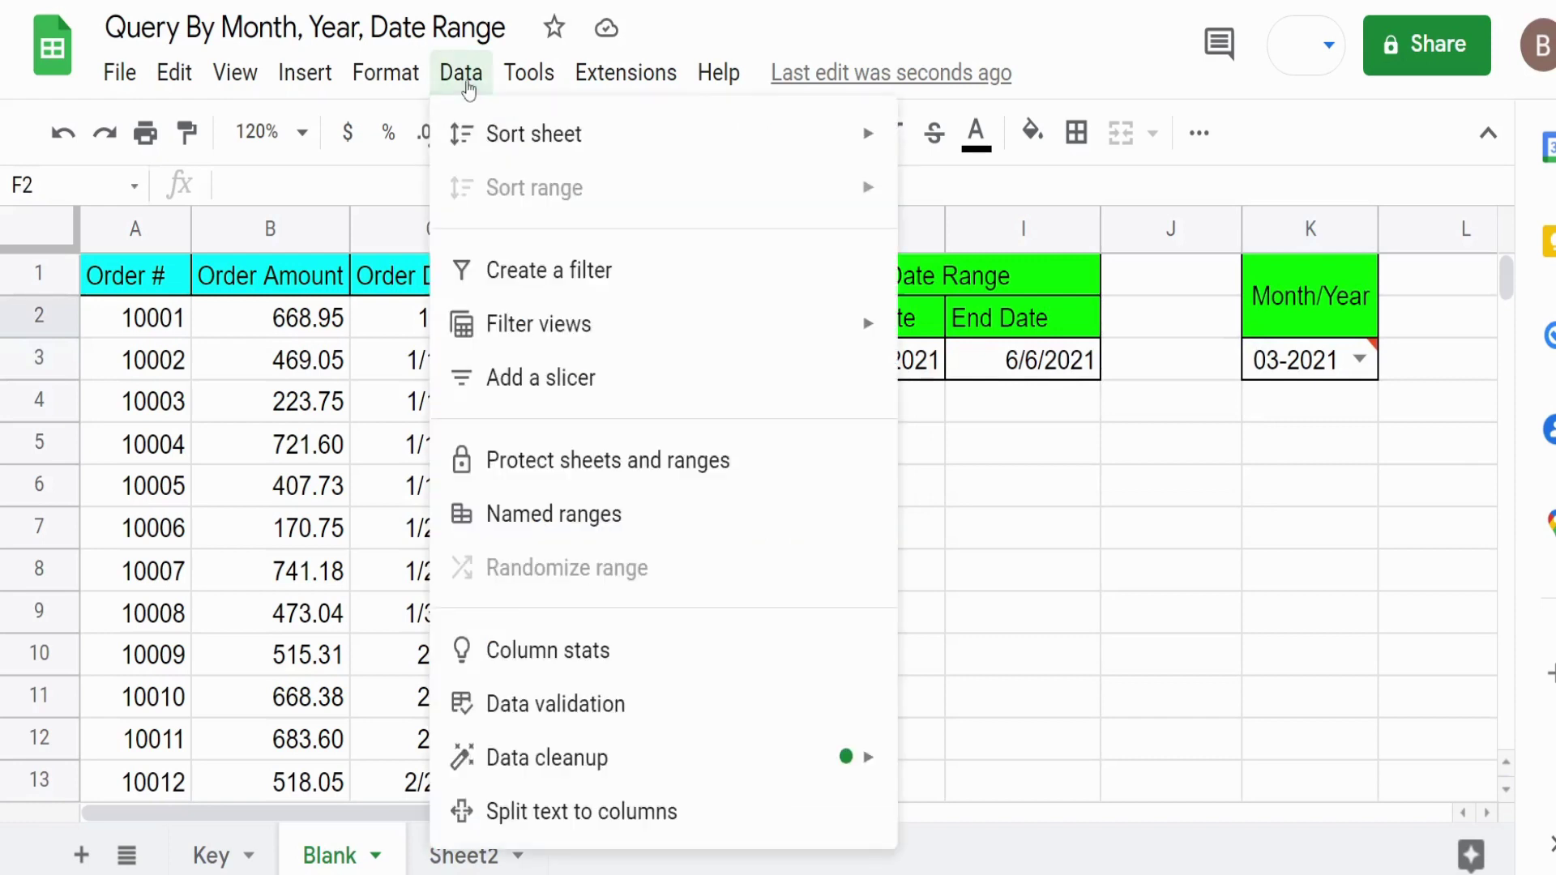
pyautogui.click(558, 709)
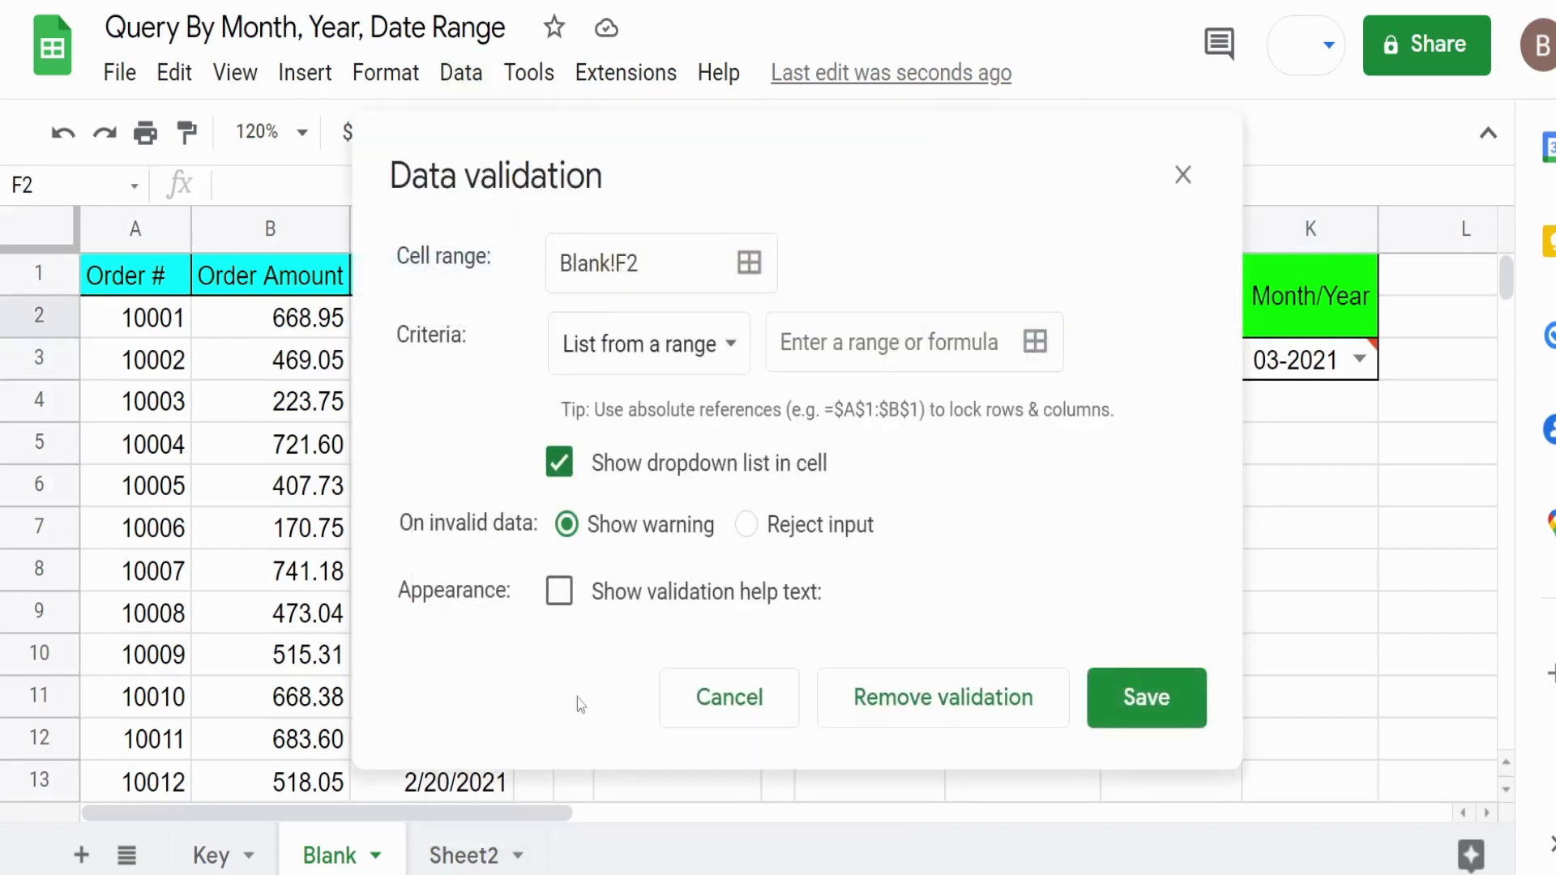
pyautogui.click(733, 365)
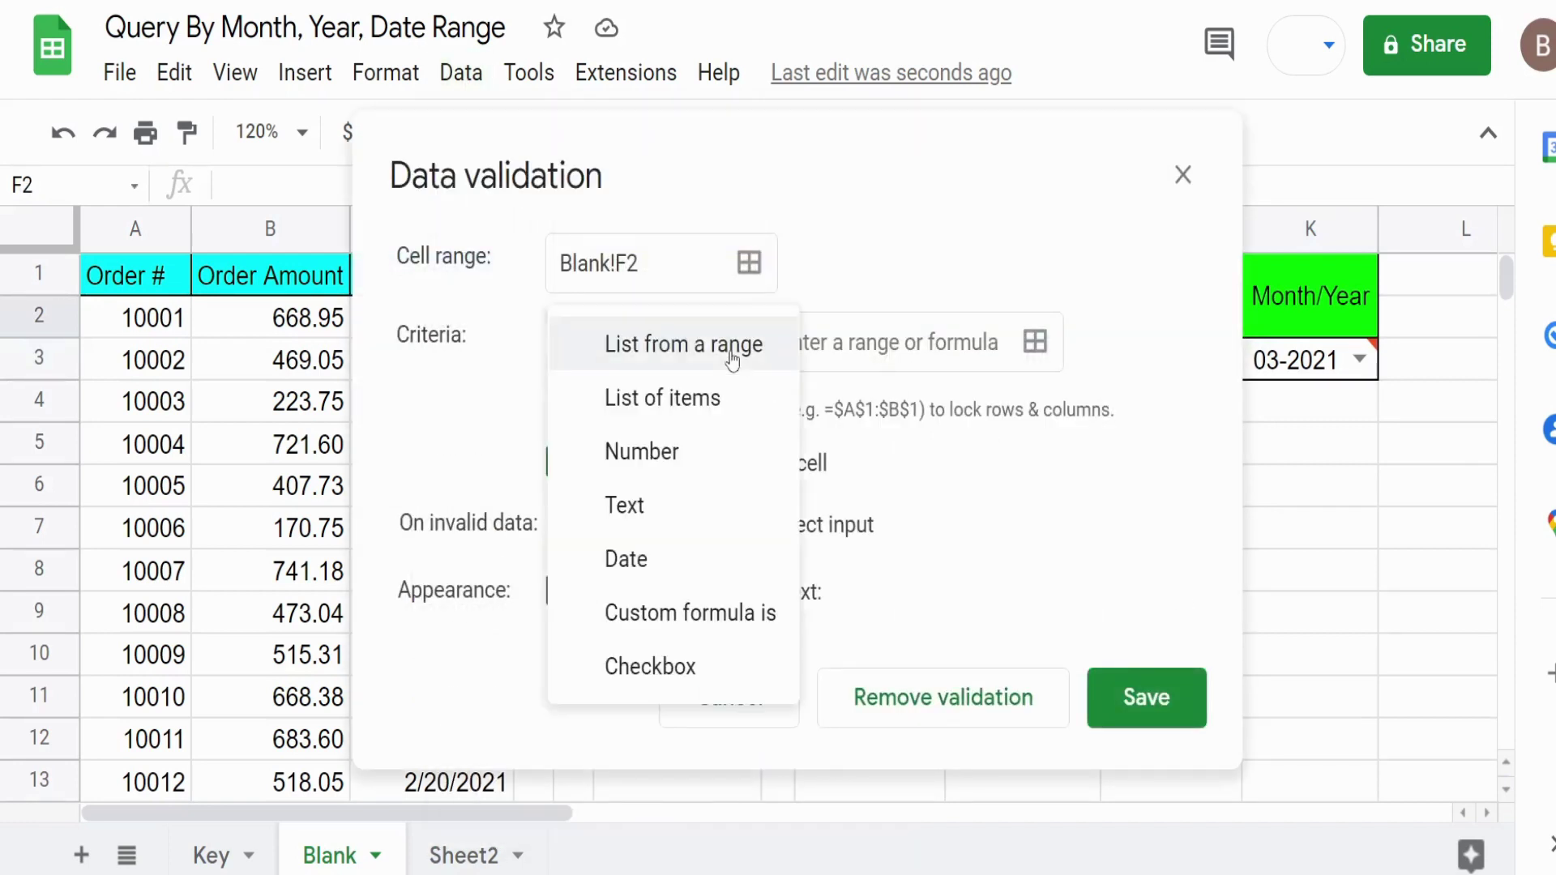
pyautogui.click(704, 399)
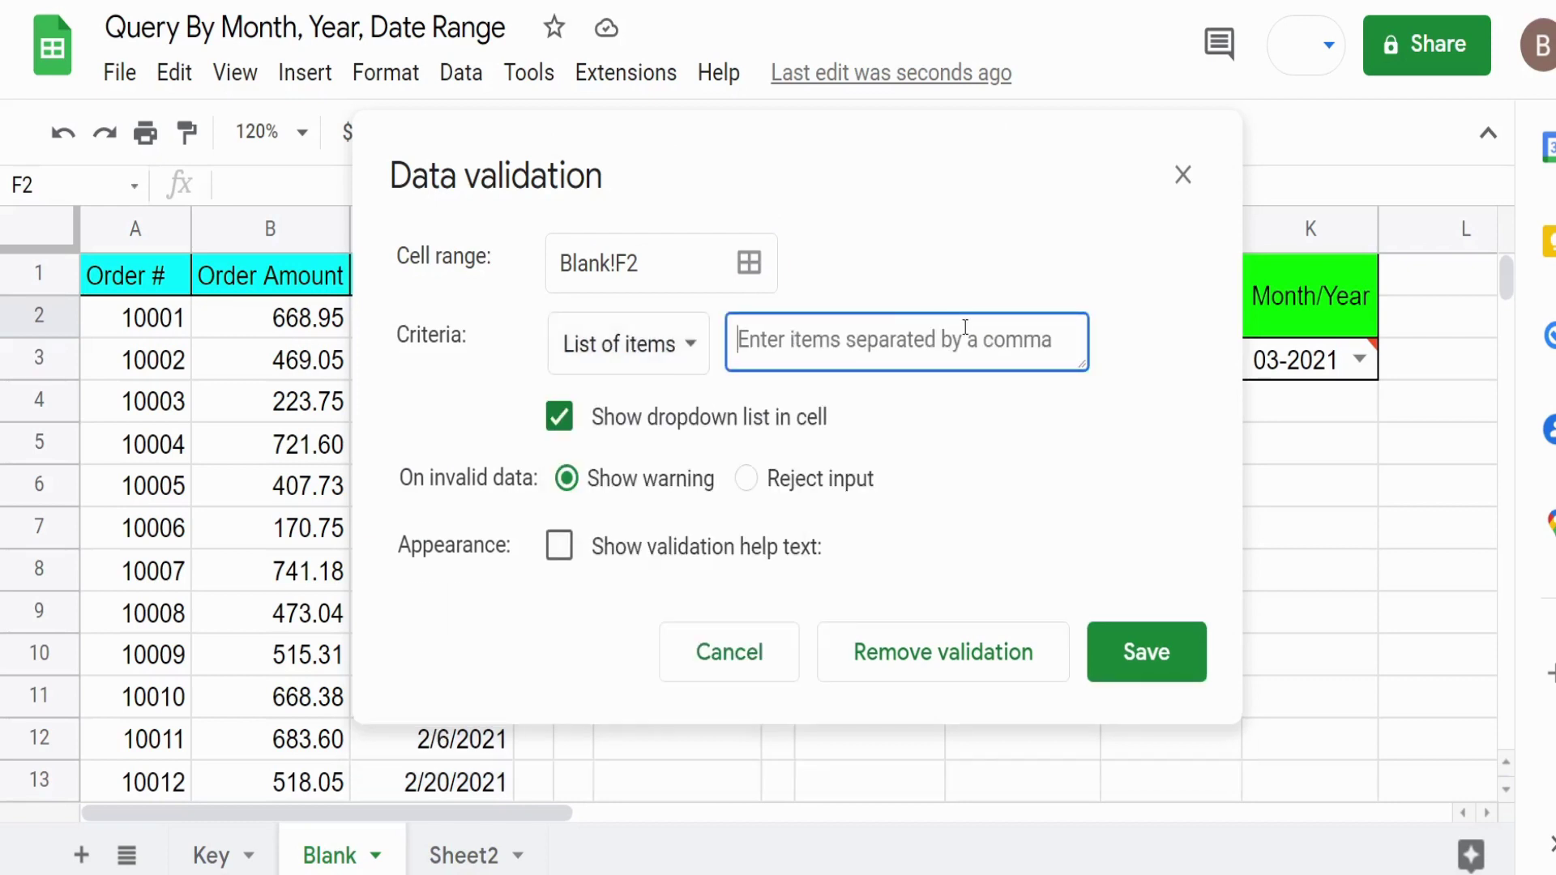
pyautogui.write('Date RAng')
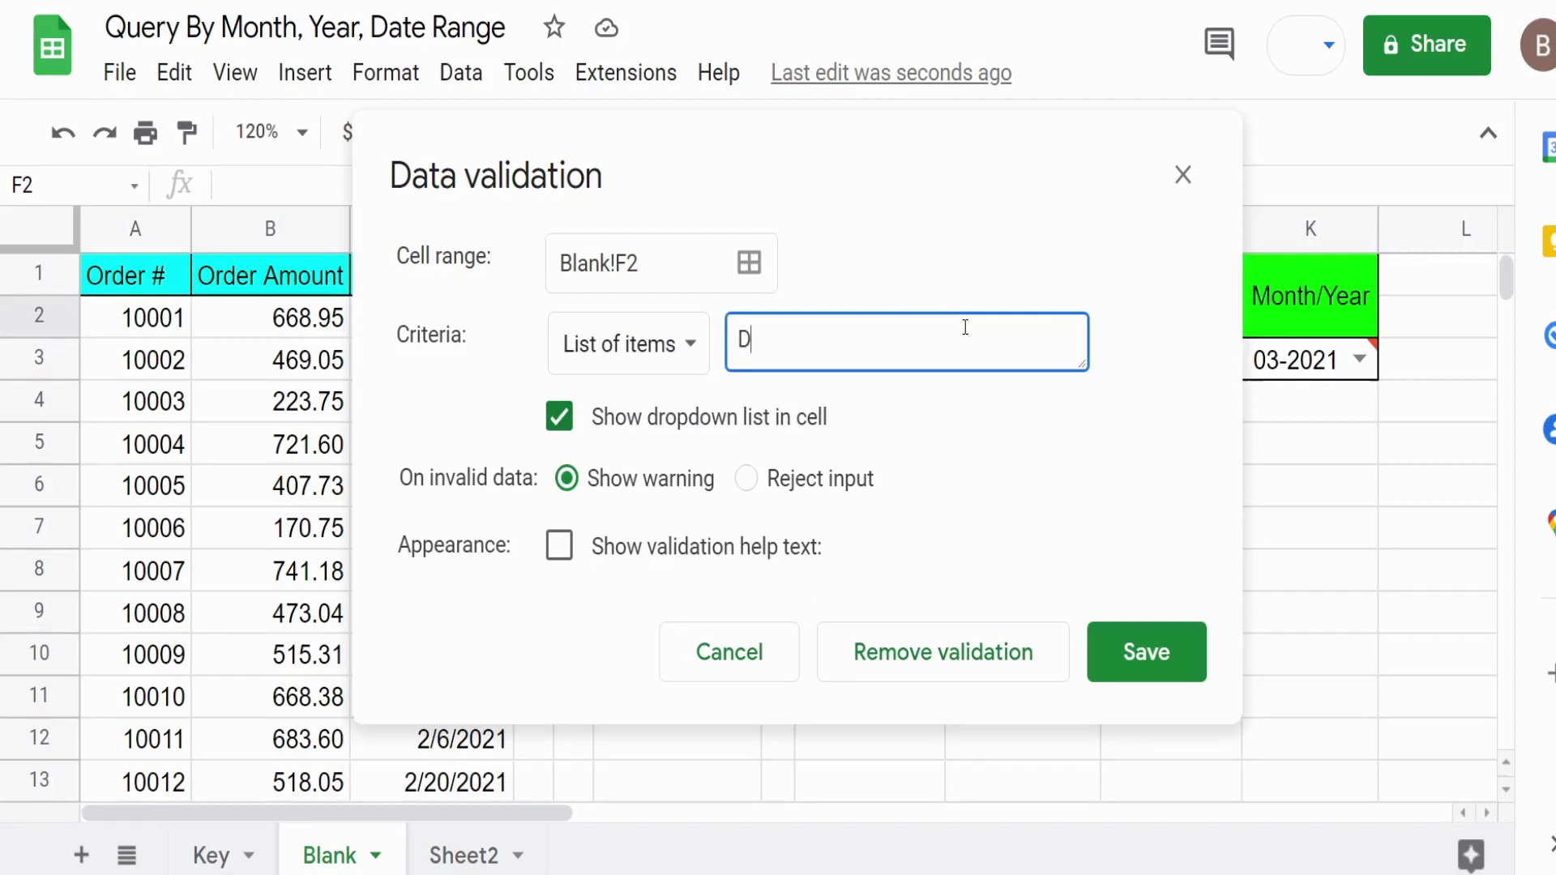
pyautogui.press('BackSpace')
pyautogui.press('BackSpace')
pyautogui.press('BackSpace')
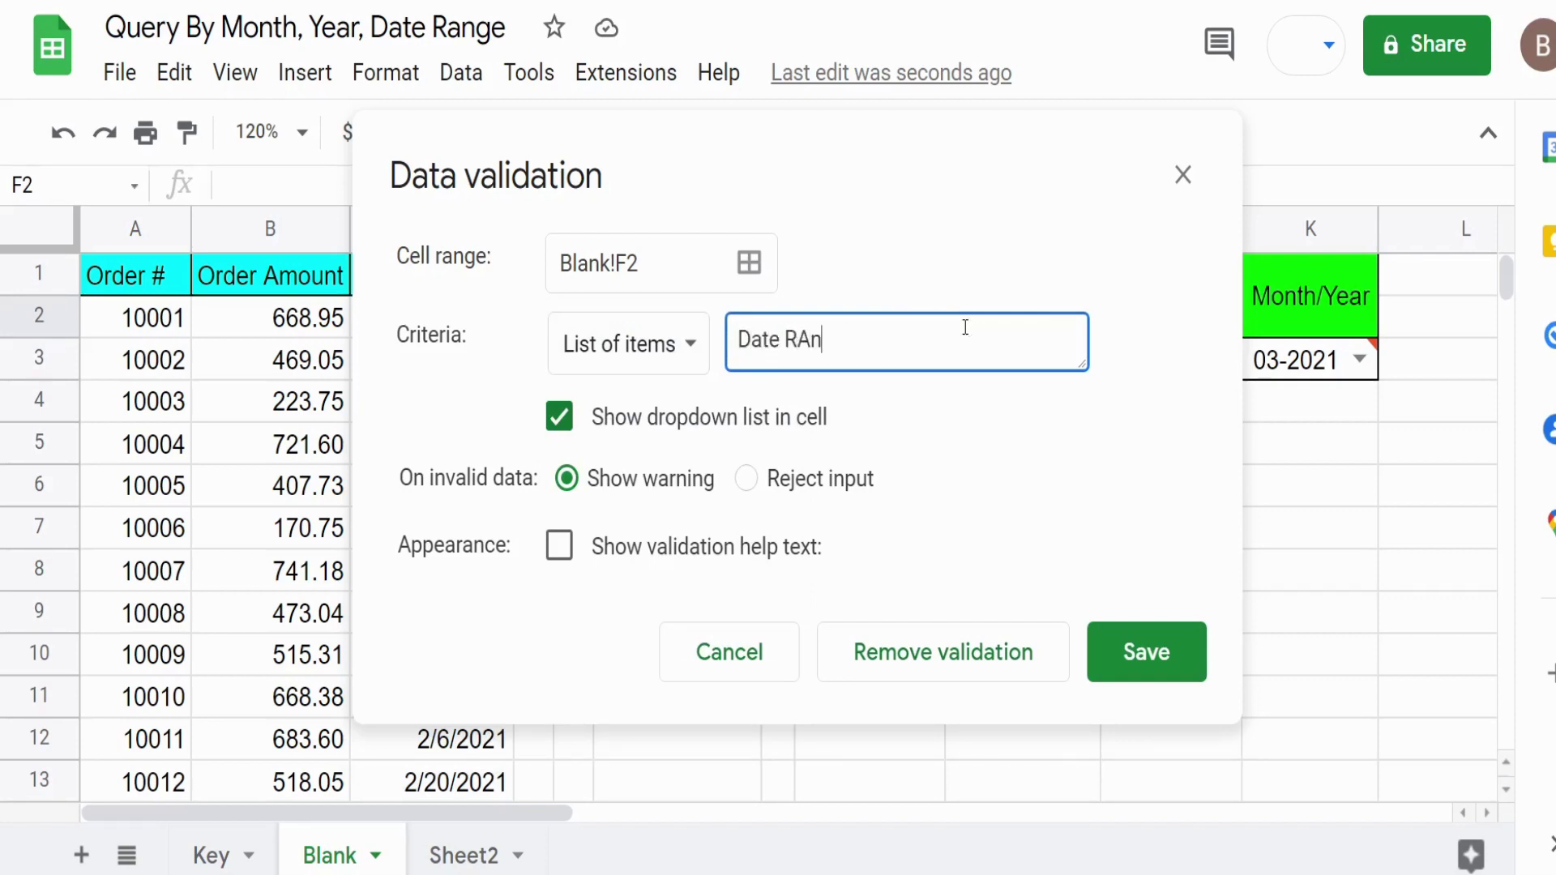
pyautogui.write('ange, Month/Year')
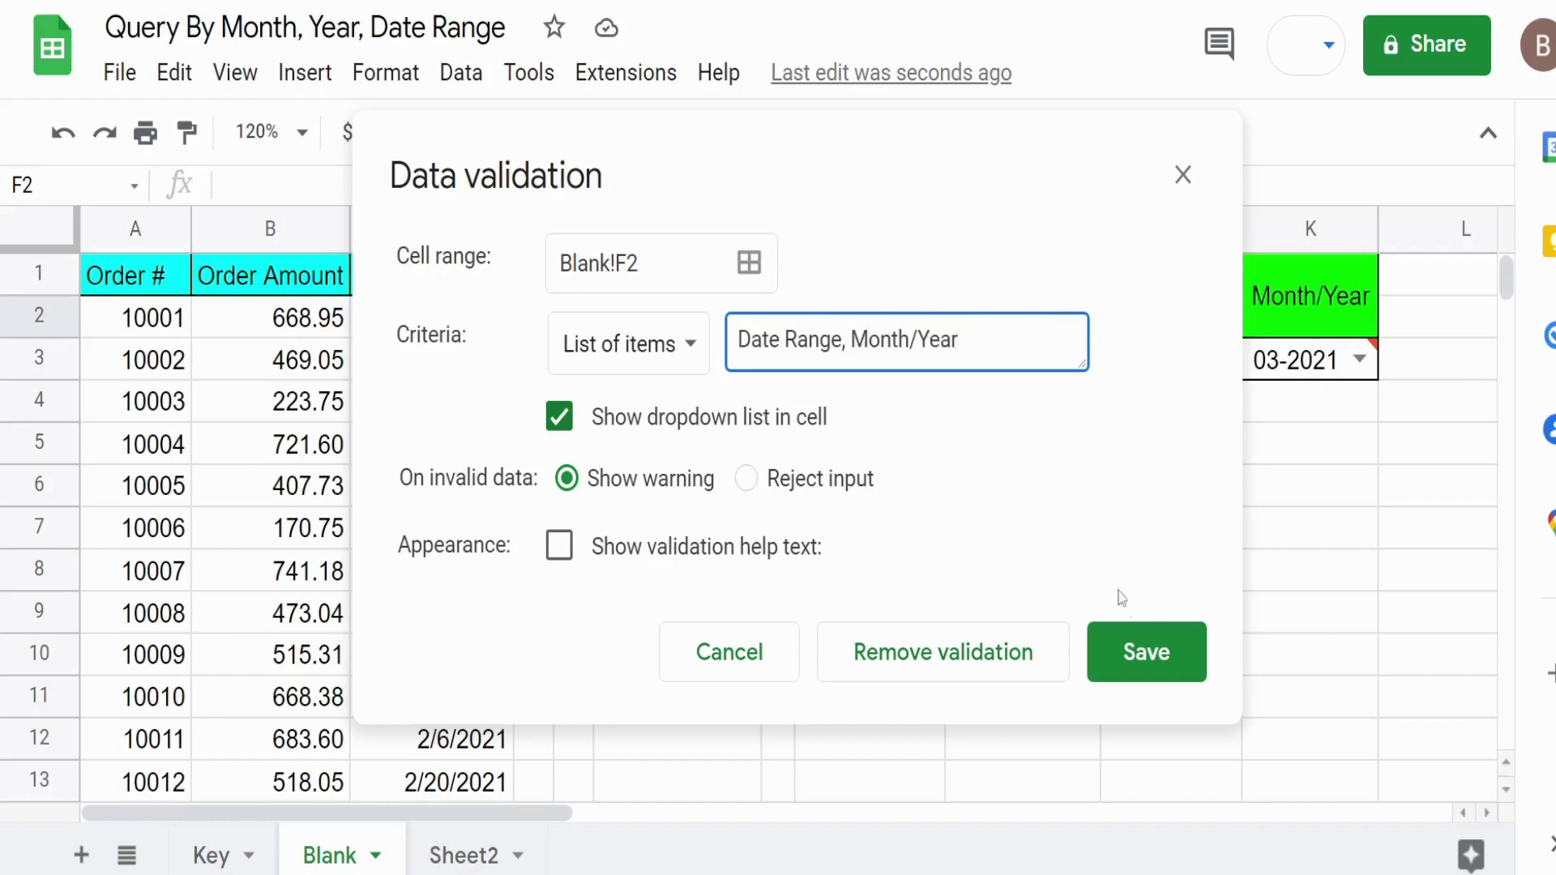
pyautogui.click(1131, 642)
# Step: Choose Date Range from the dropdown list in the Search Method cell F2
pyautogui.click(743, 316)
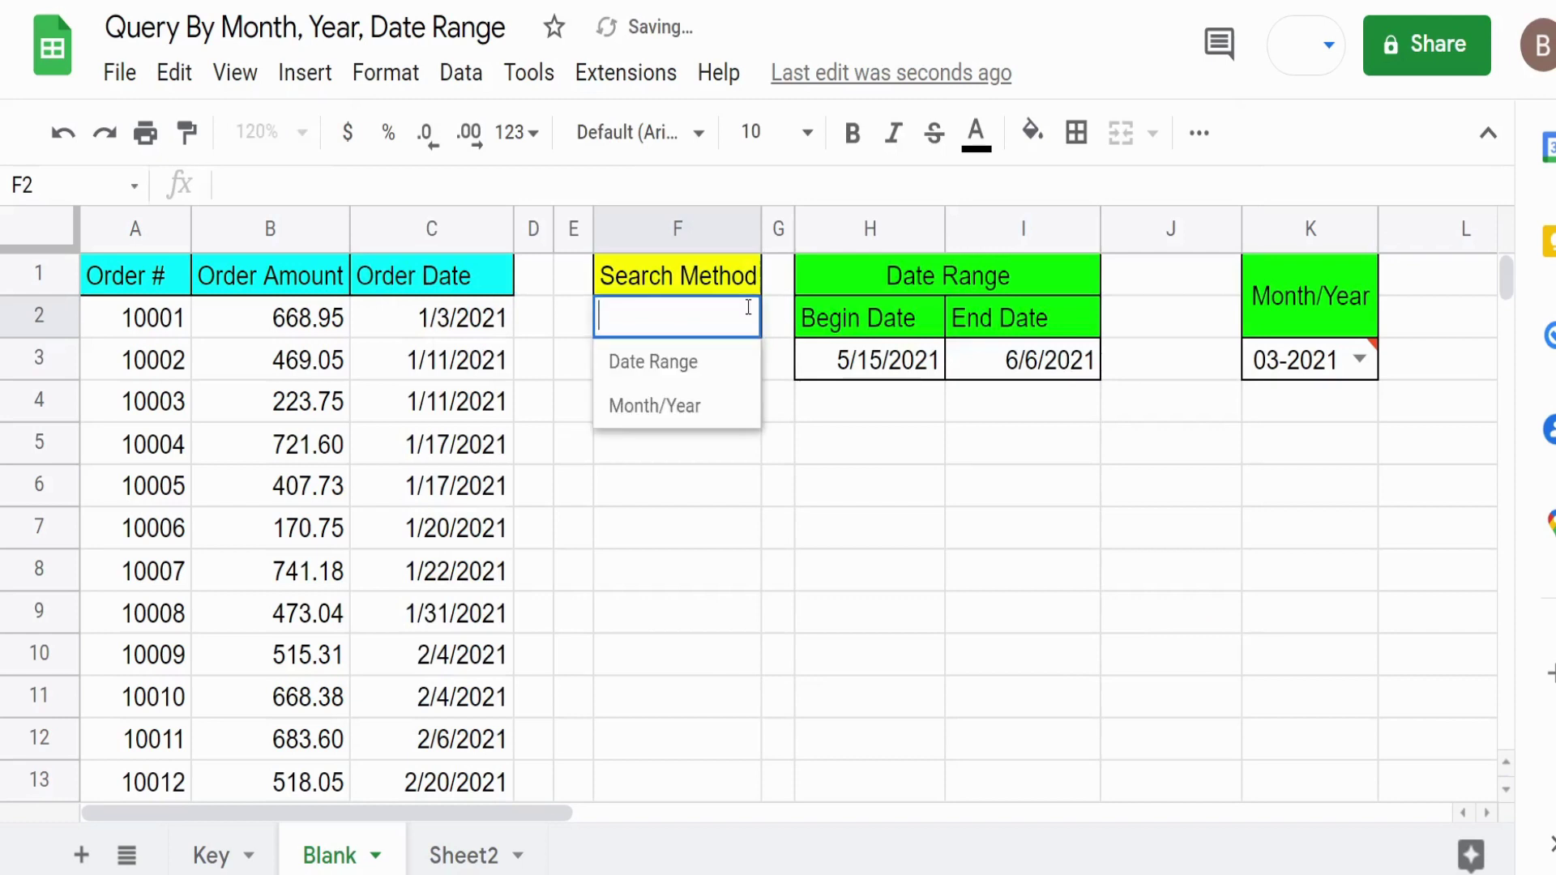
pyautogui.click(670, 363)
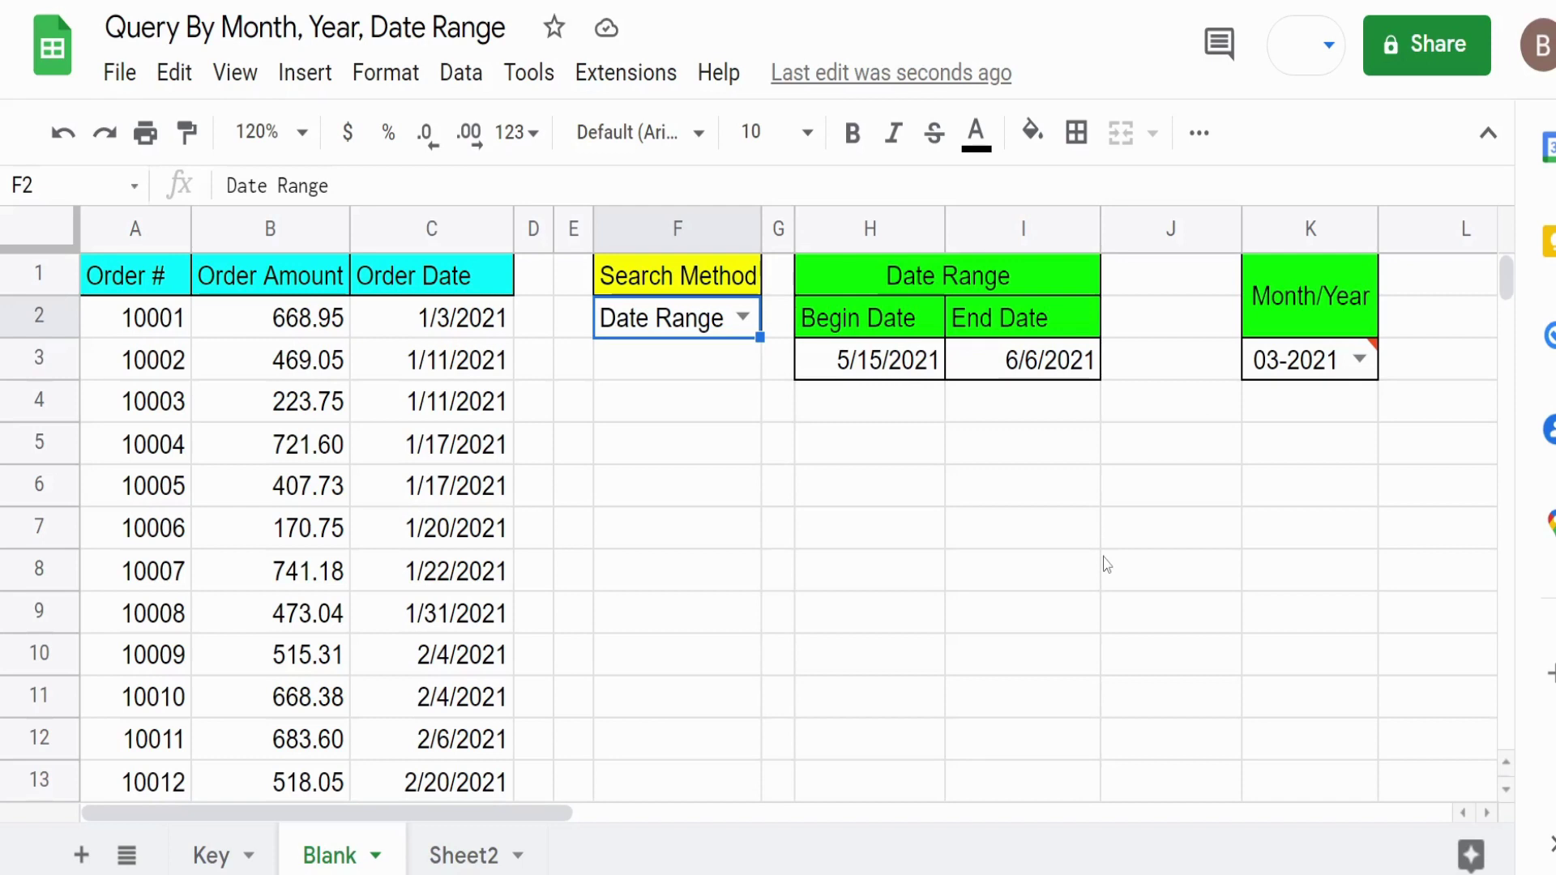
pyautogui.click(918, 440)
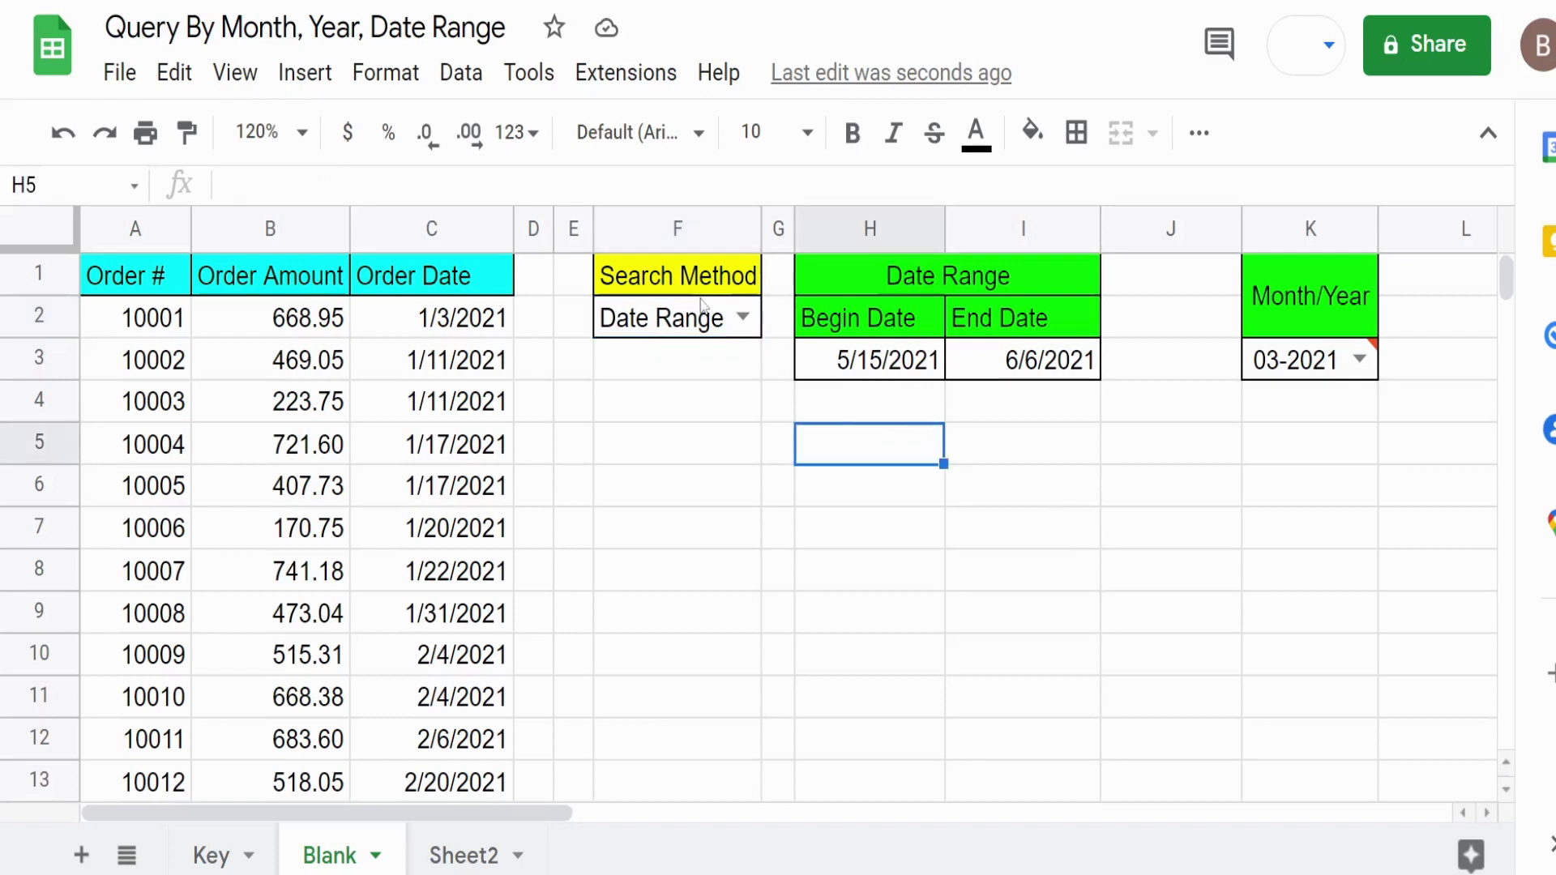
pyautogui.click(661, 327)
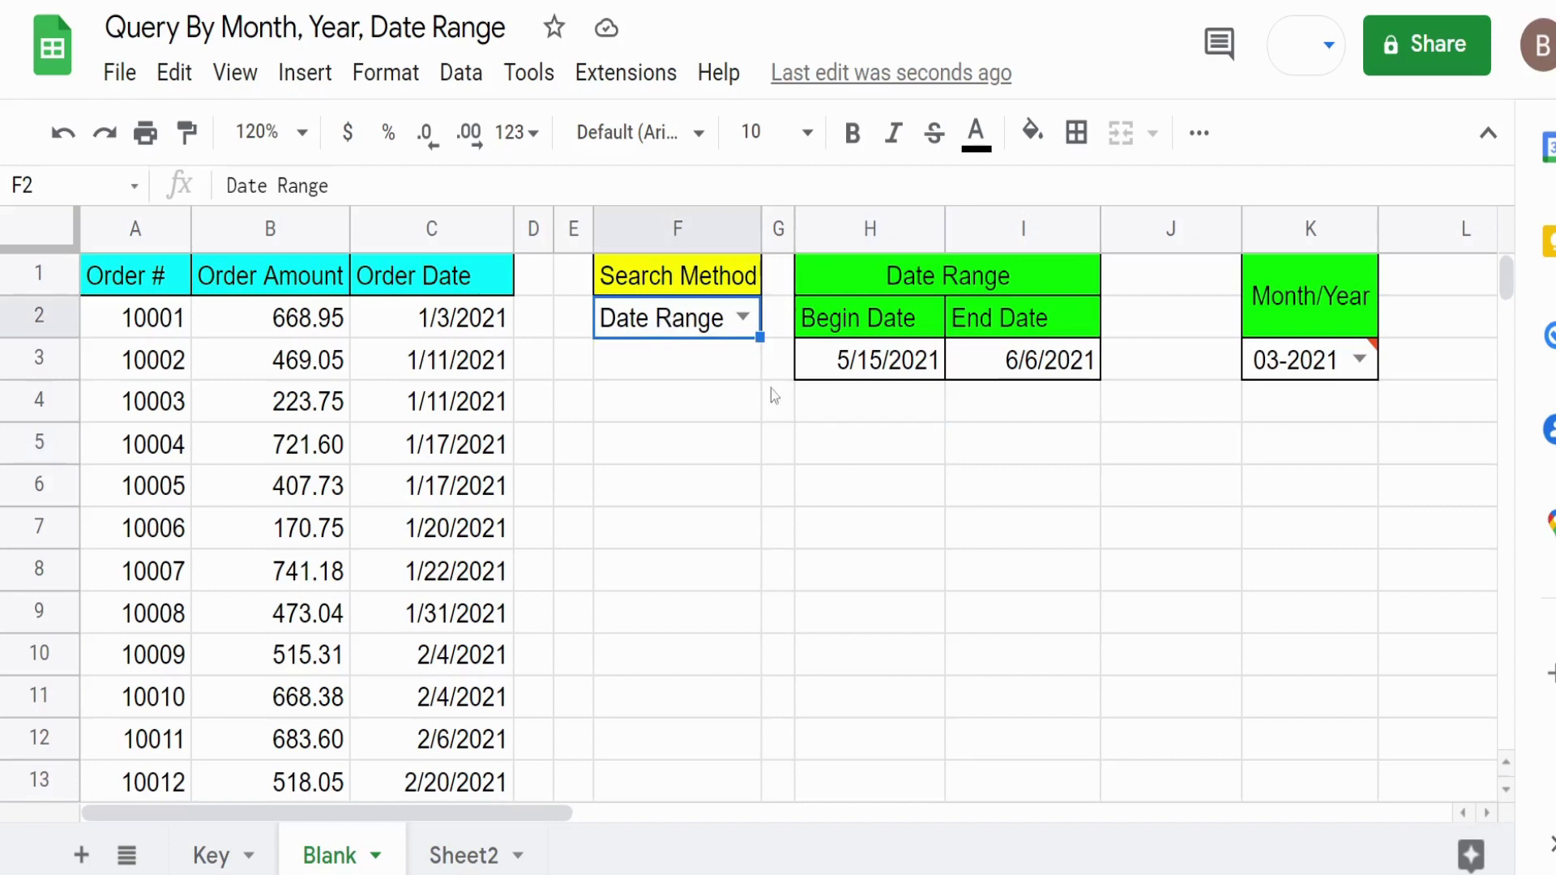
# Step: Start a QUERY formula in H5 with columns A to C as the absolute data range $A:$C
pyautogui.click(856, 450)
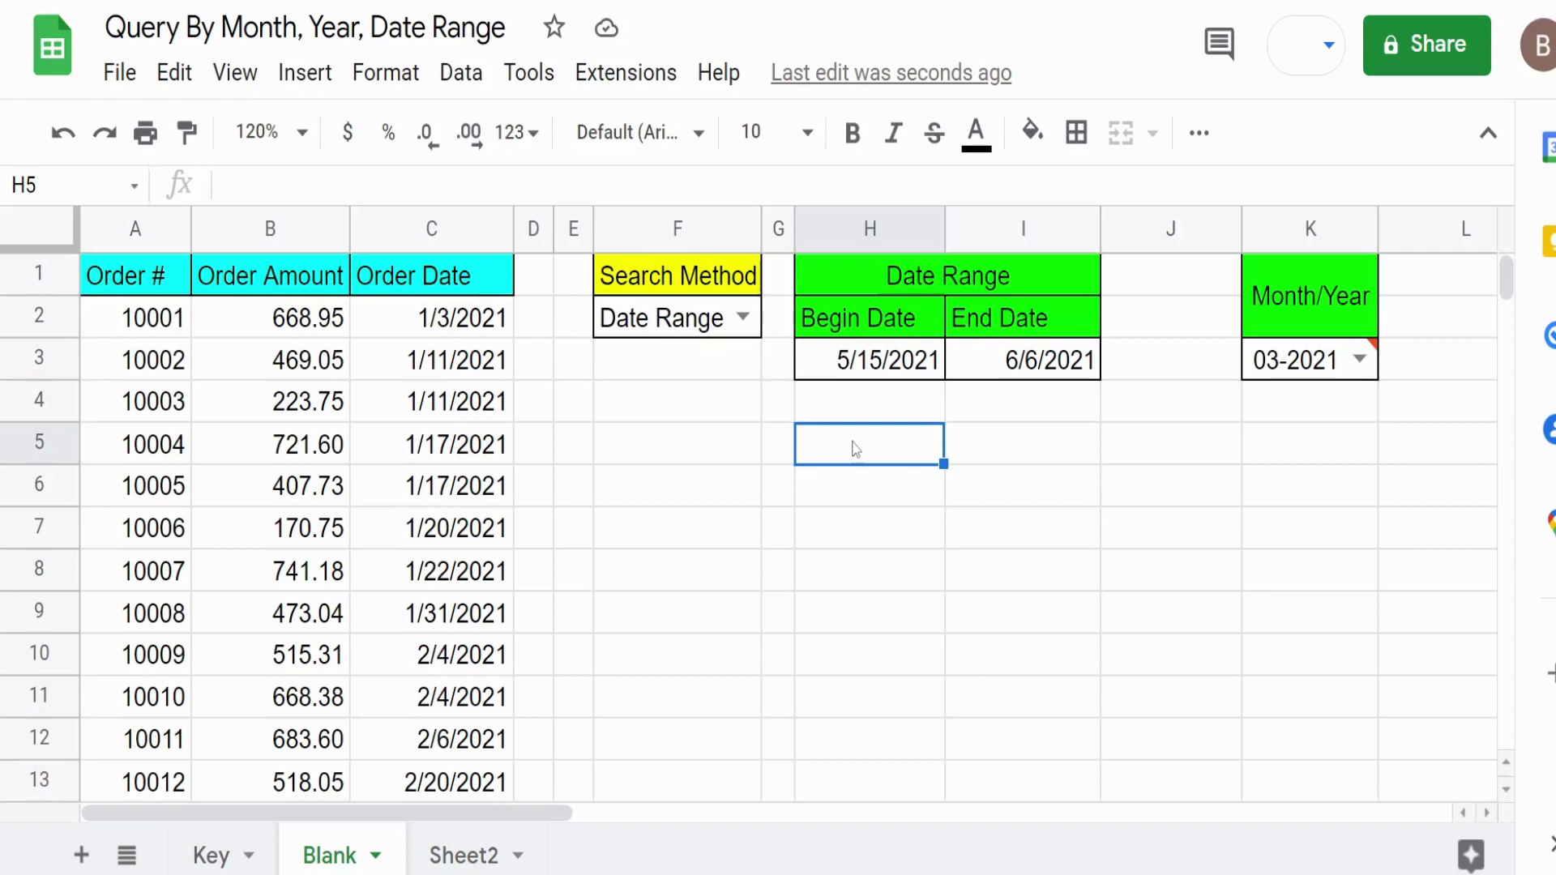
pyautogui.write('=Query')
pyautogui.press('Tab')
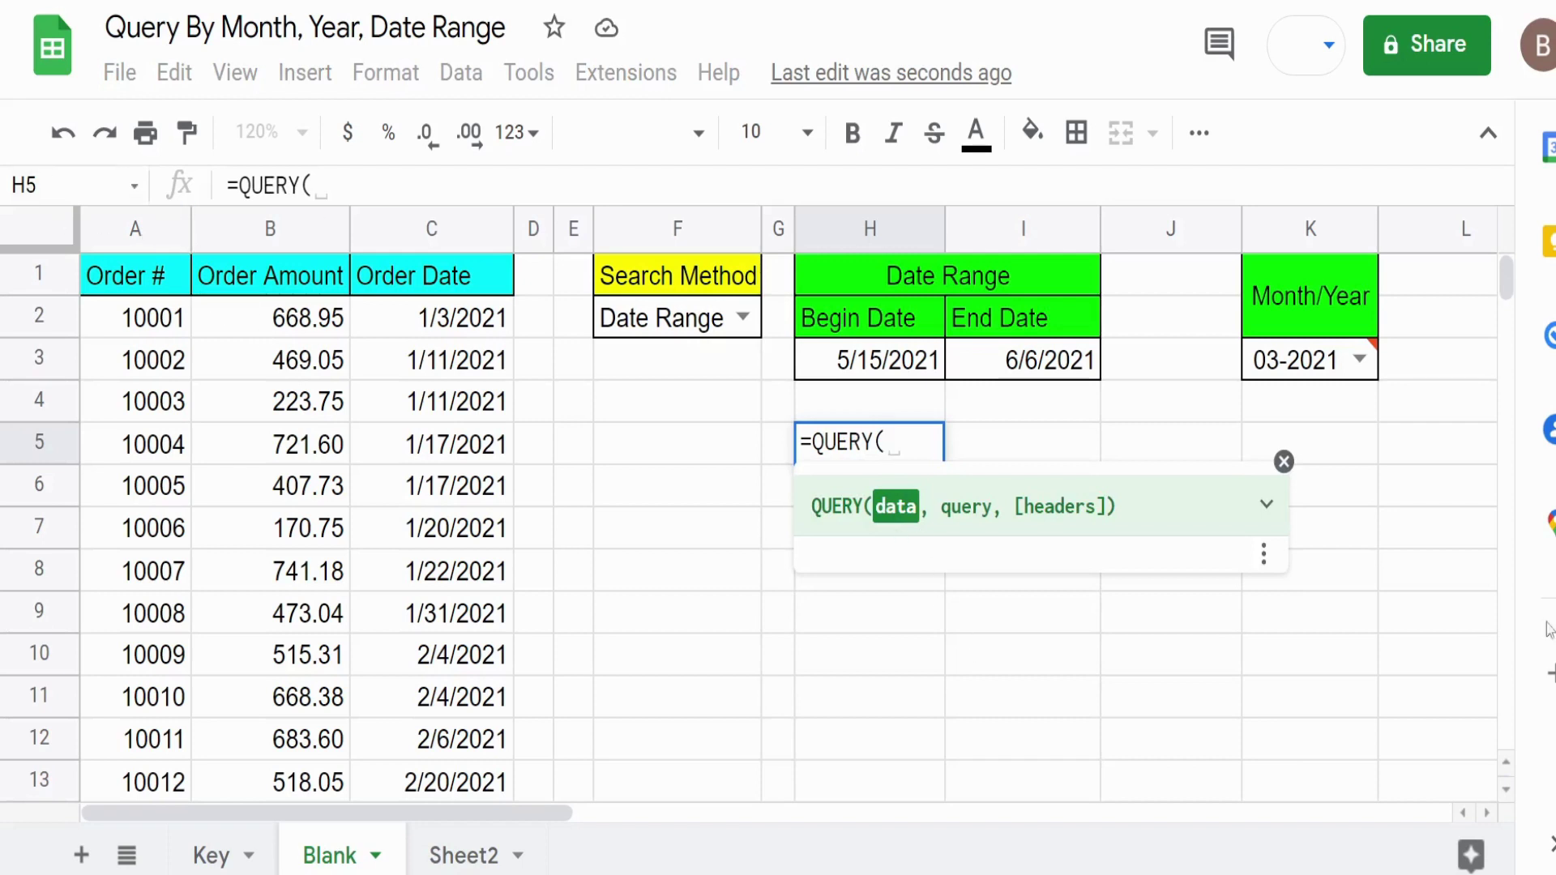
pyautogui.moveTo(142, 227); pyautogui.dragTo(455, 227)
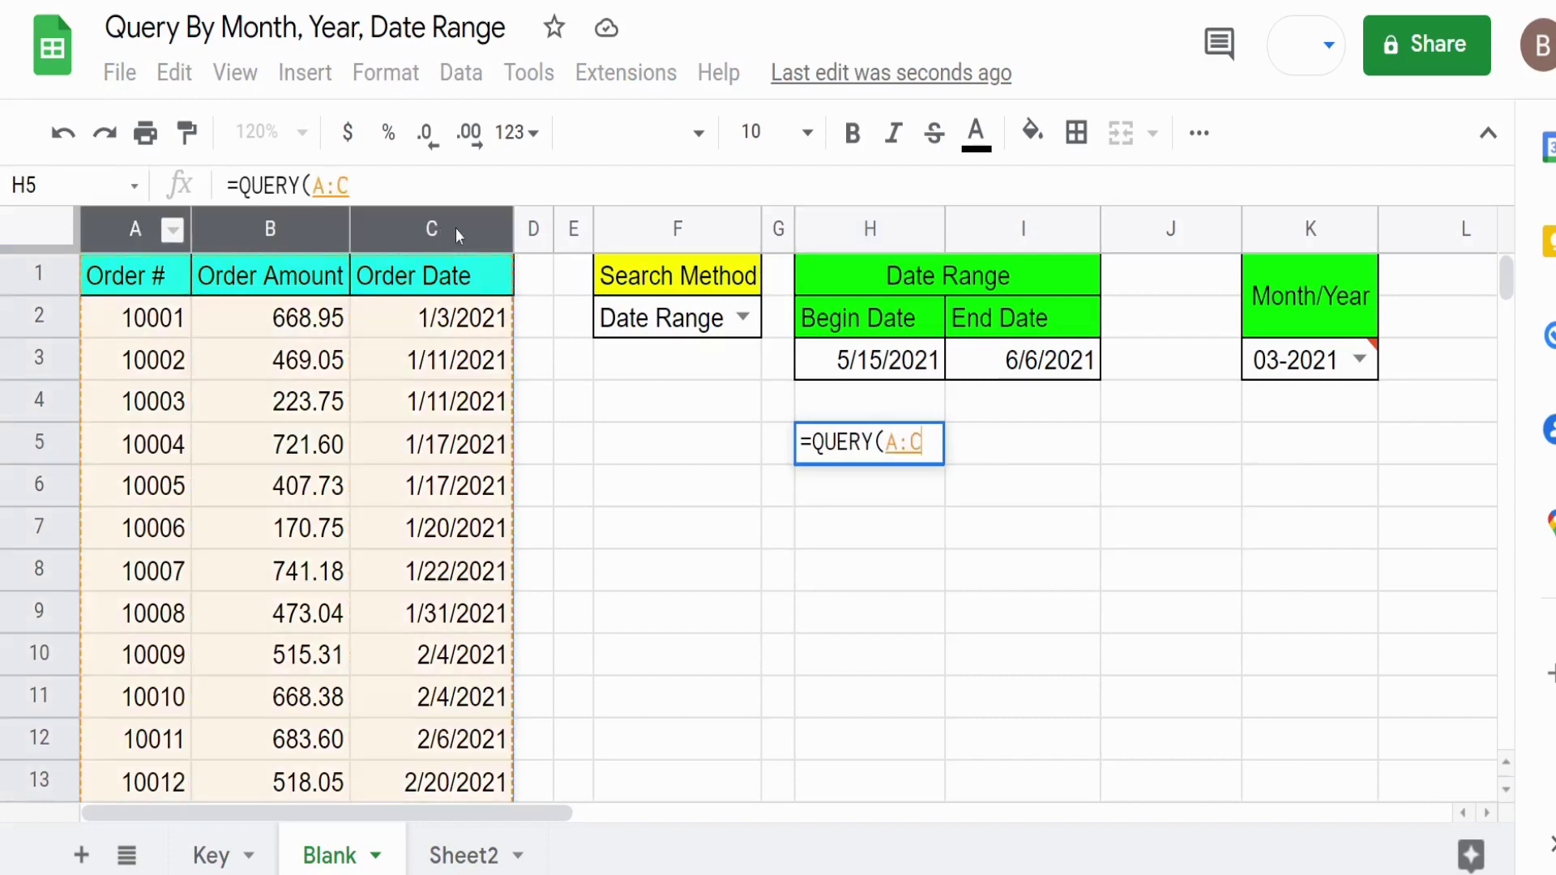
pyautogui.press('F4')
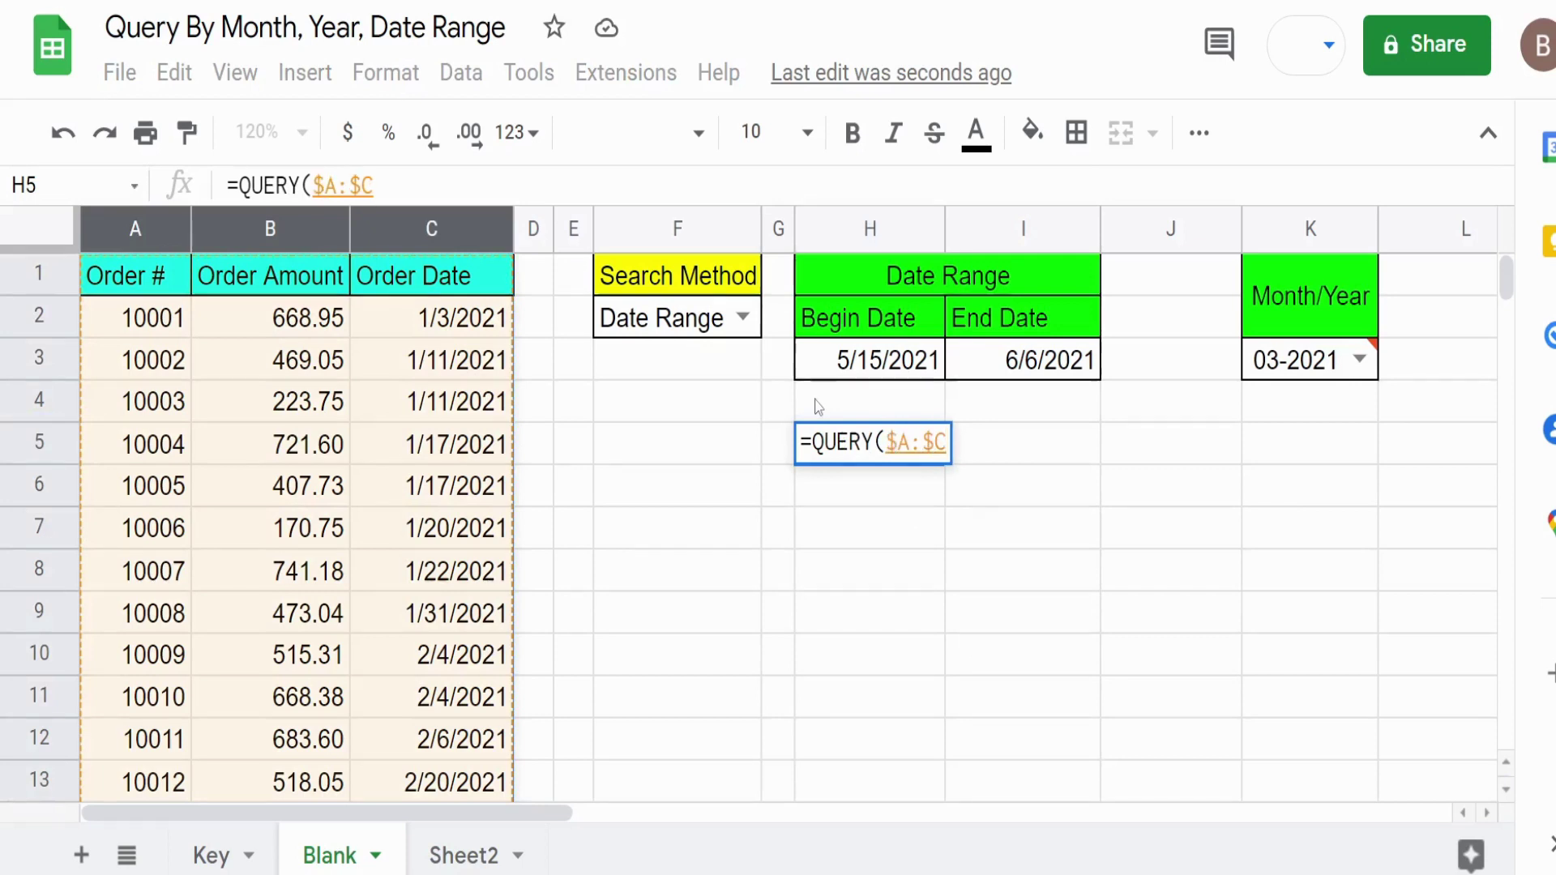
# Step: Add the query string "Select * Where C >= date '" as the second QUERY argument in H5, followed by an ampersand
pyautogui.write(',"Sele')
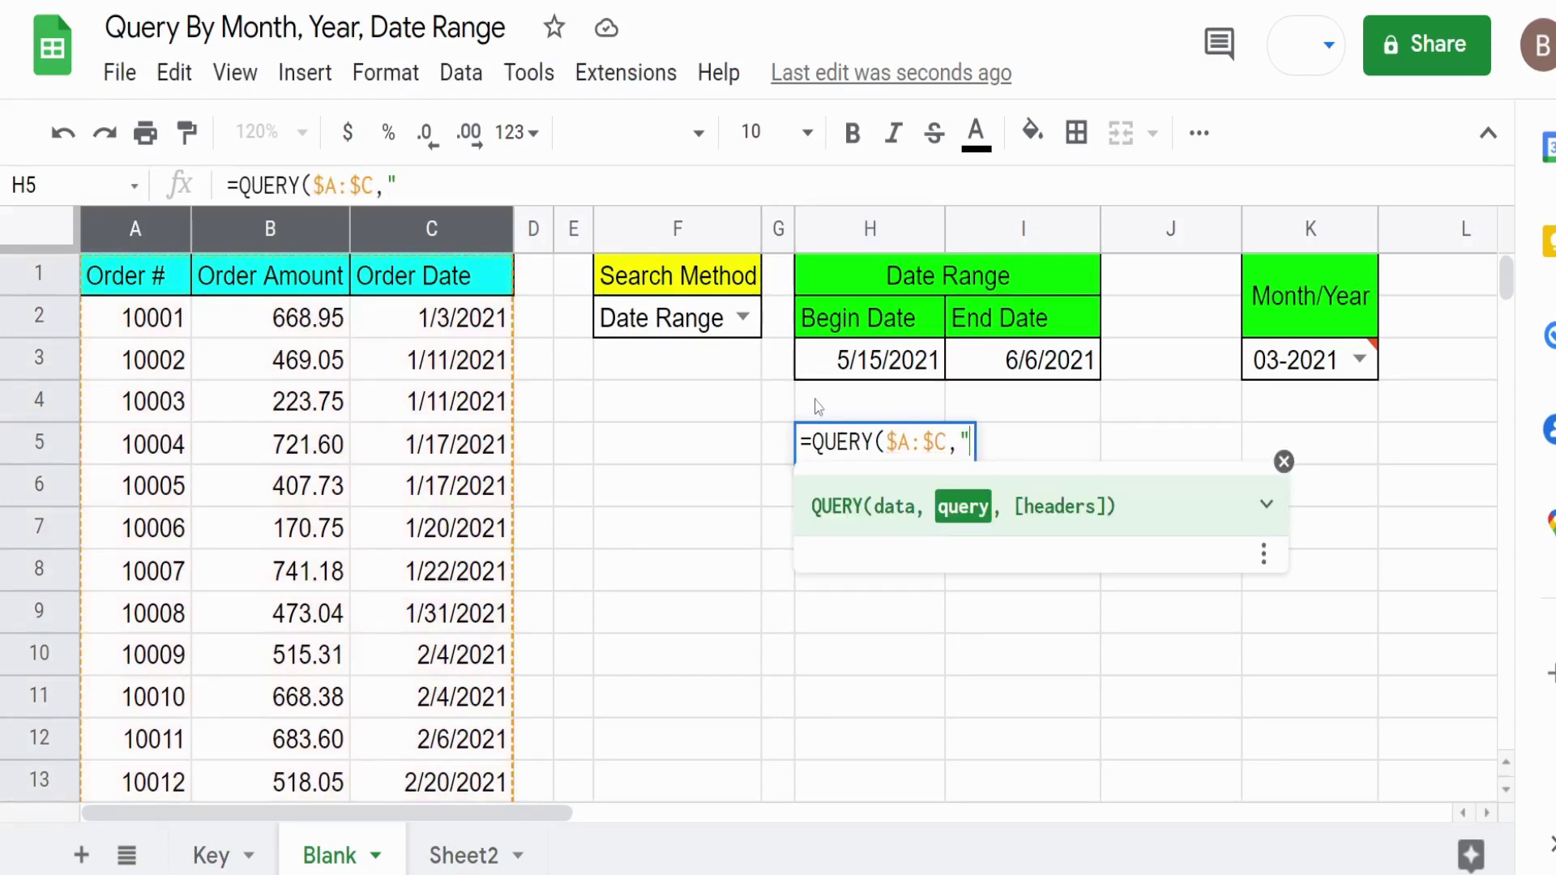
pyautogui.write('ct ')
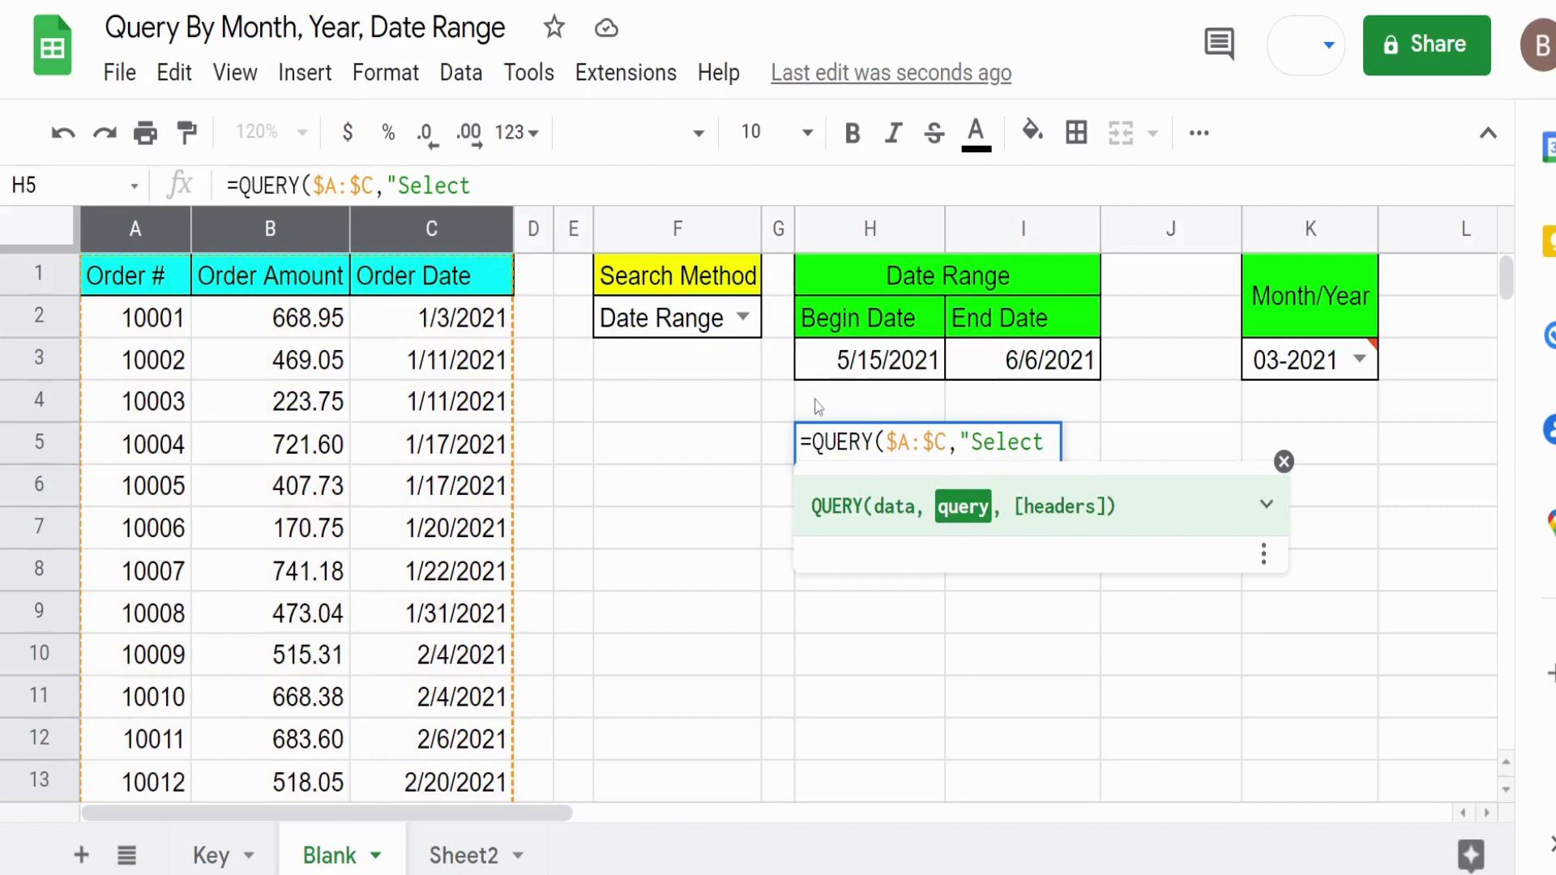
pyautogui.write('*')
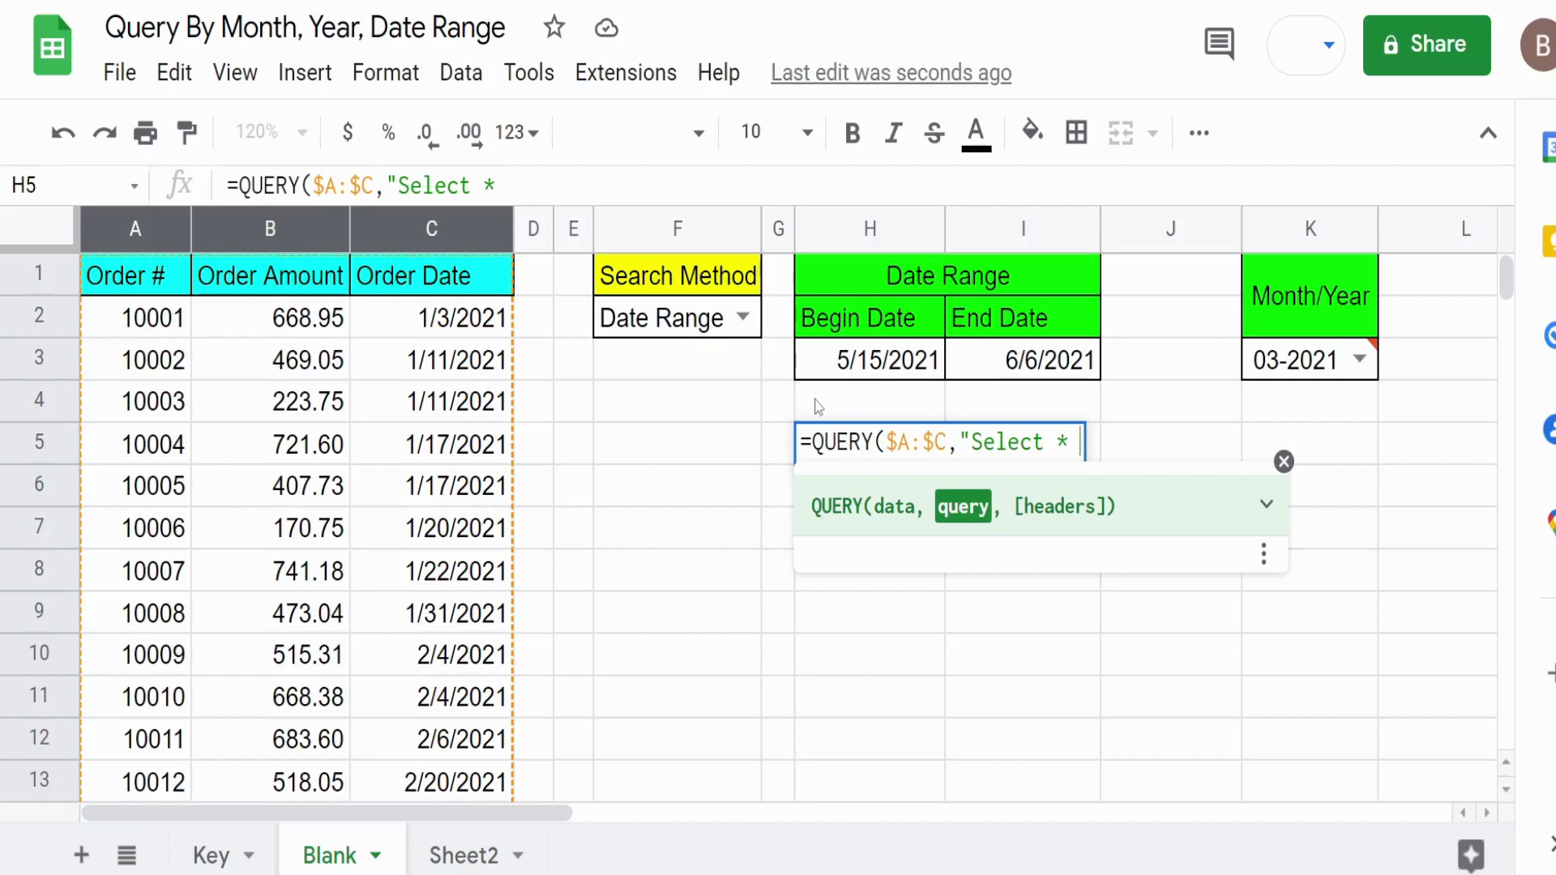
pyautogui.write(' Where')
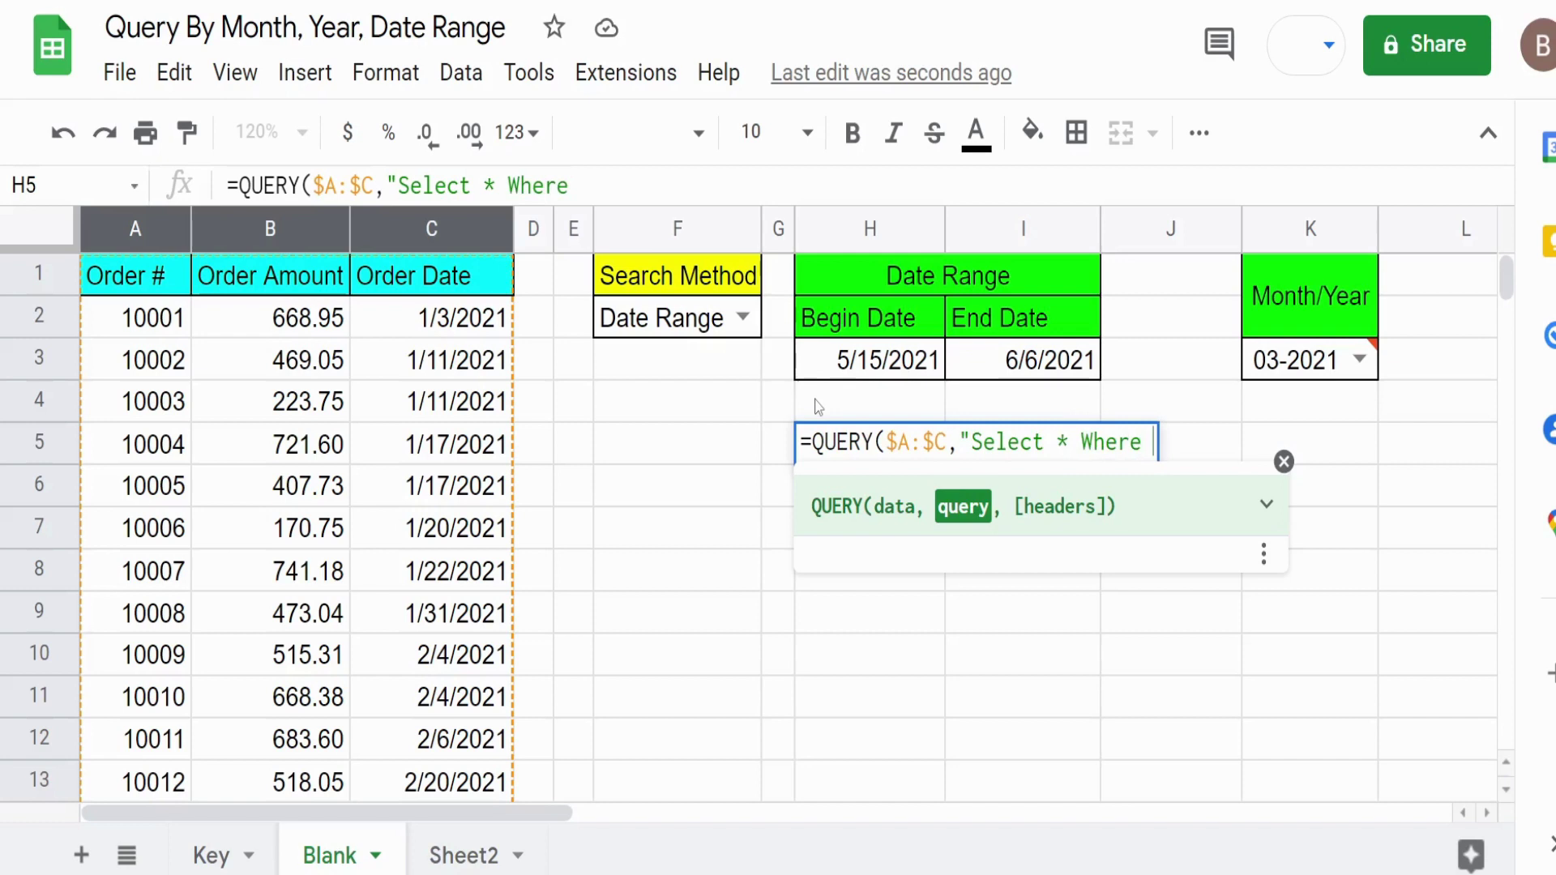
pyautogui.write('C >=')
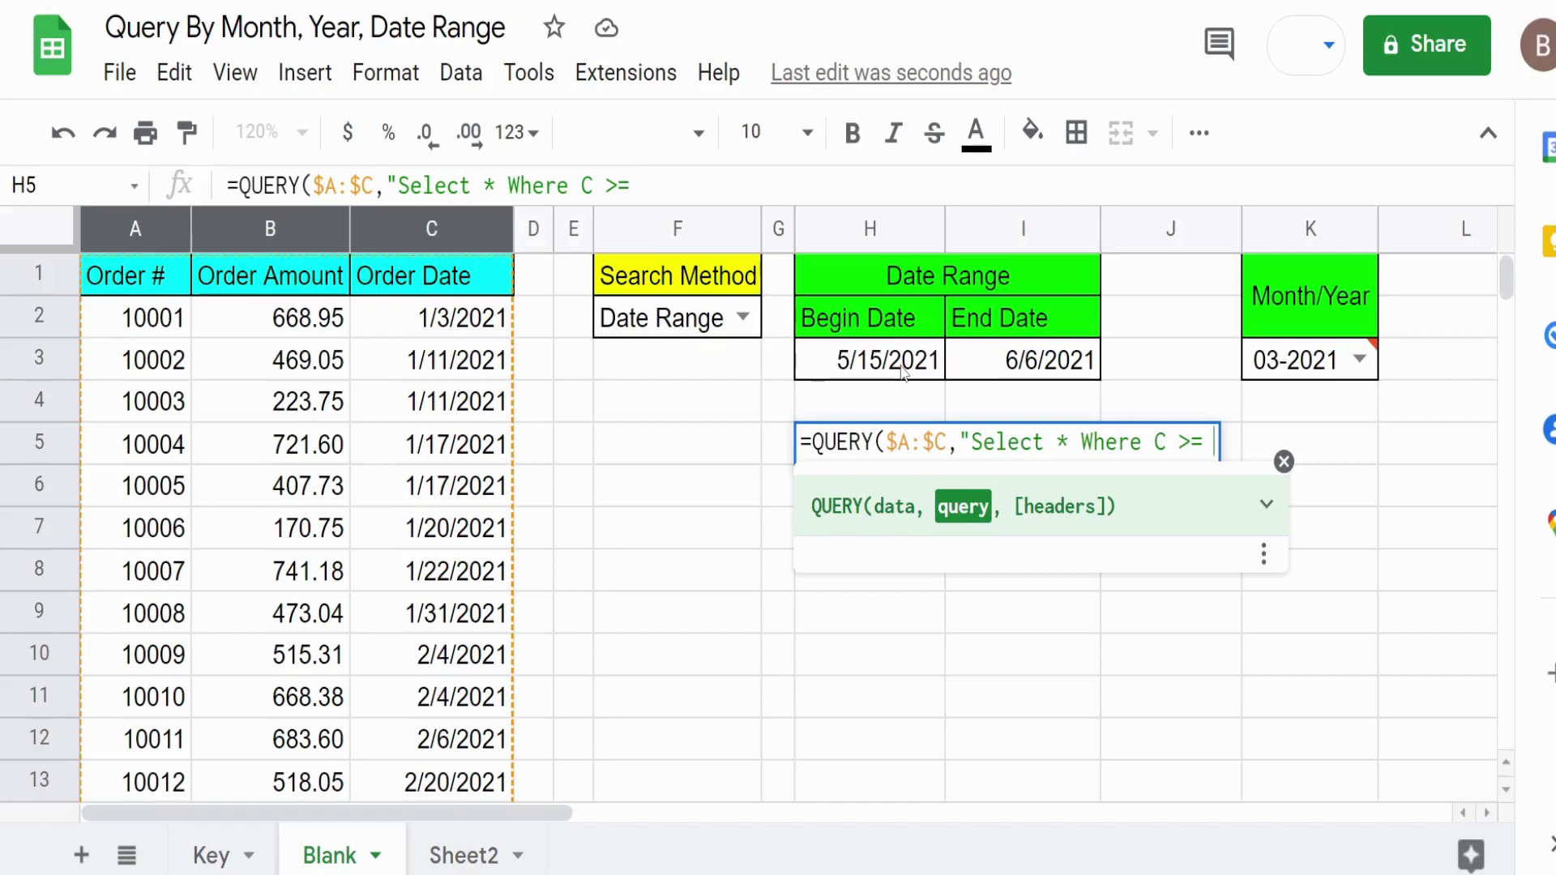
pyautogui.write('date')
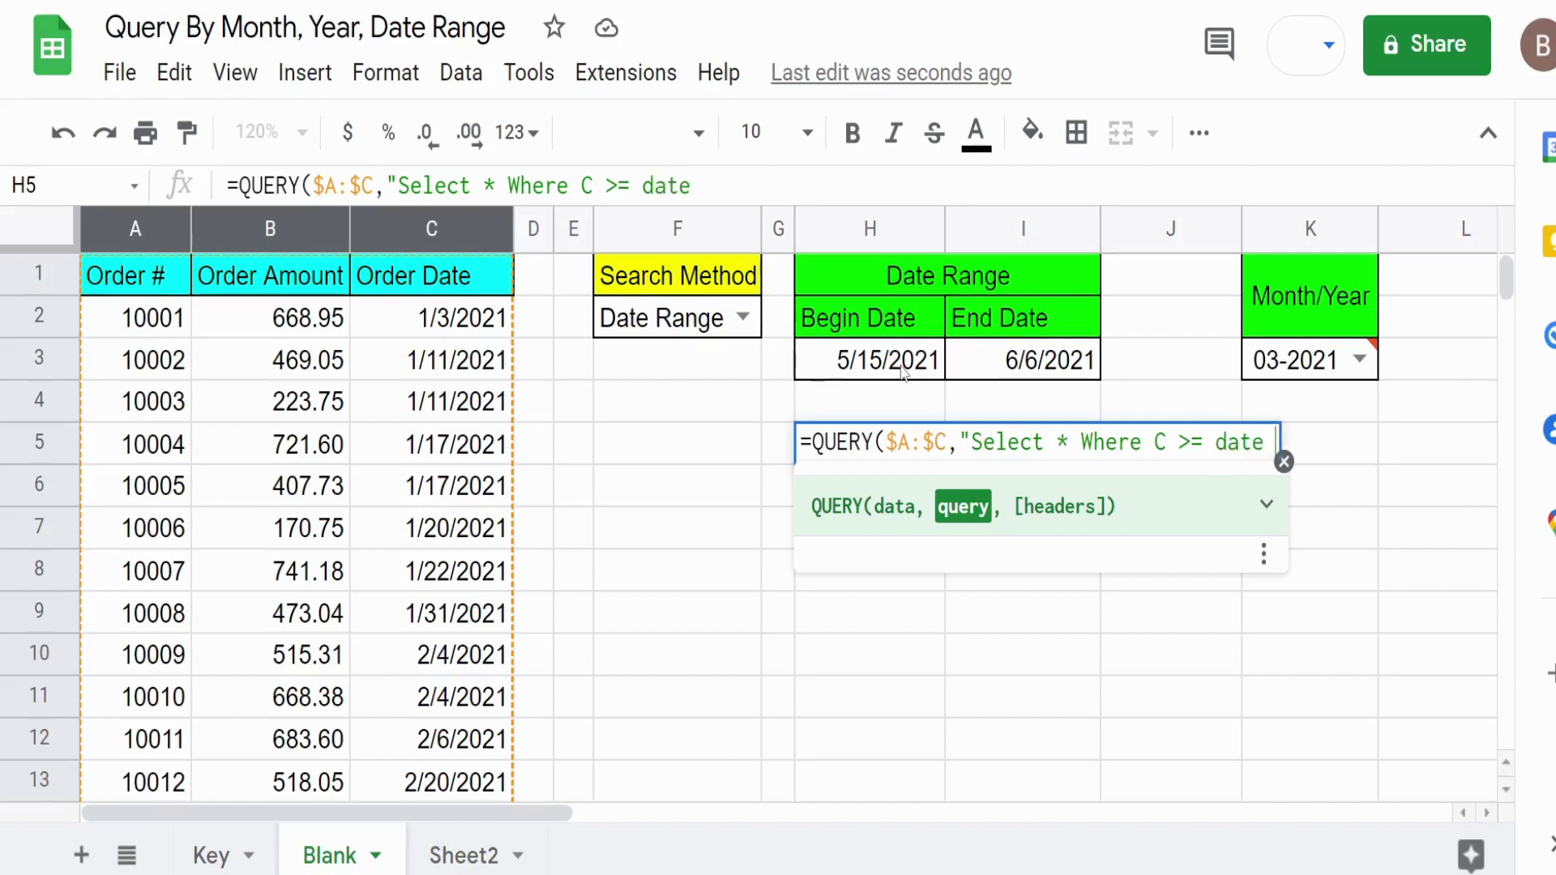
pyautogui.write(" '")
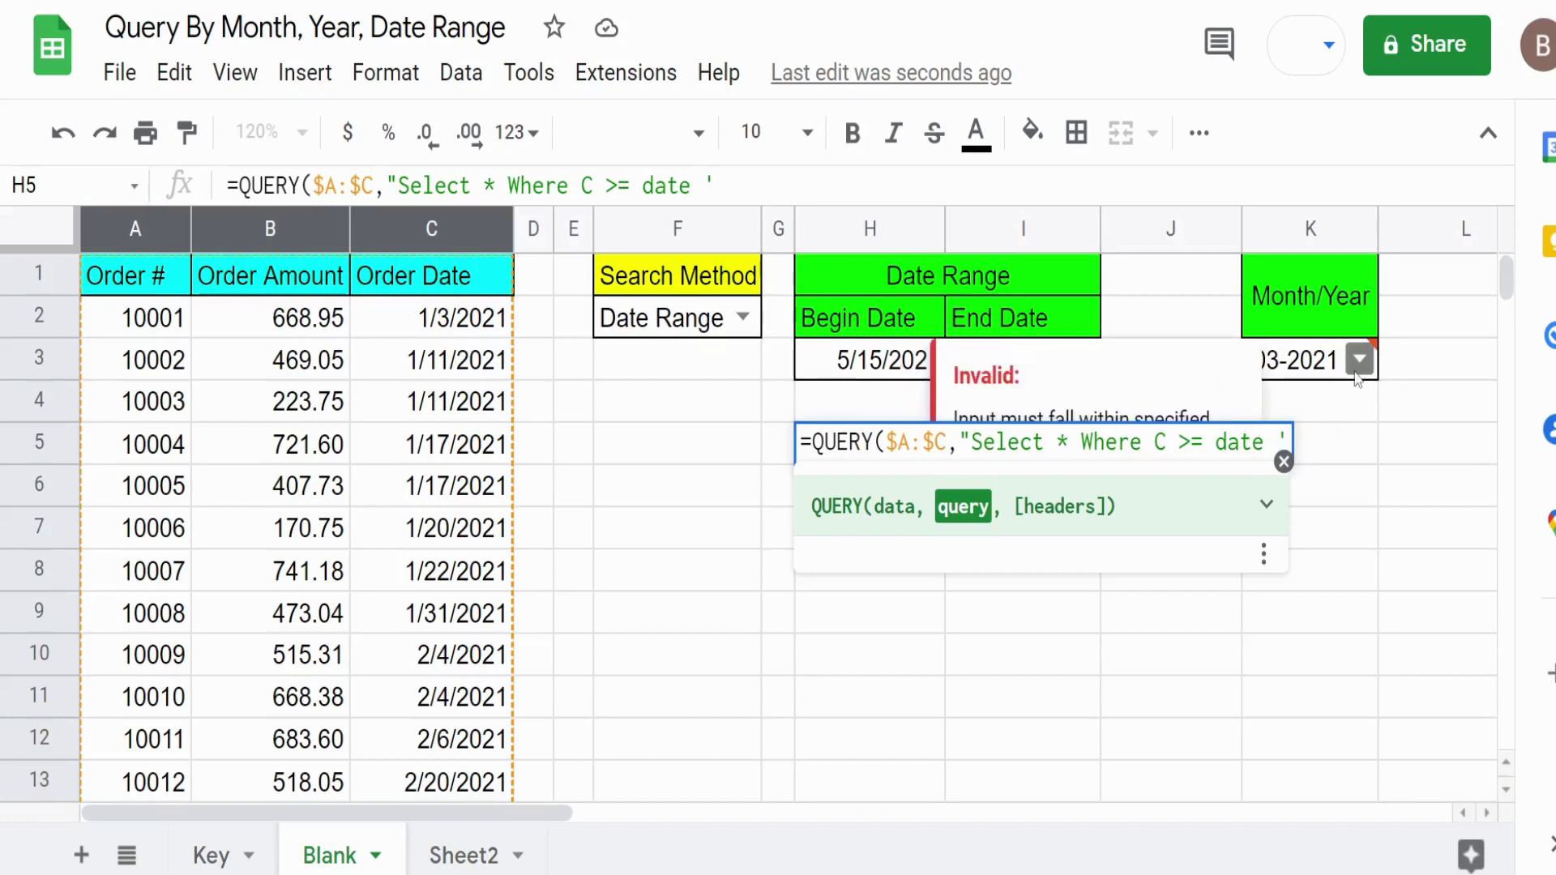
pyautogui.write('"')
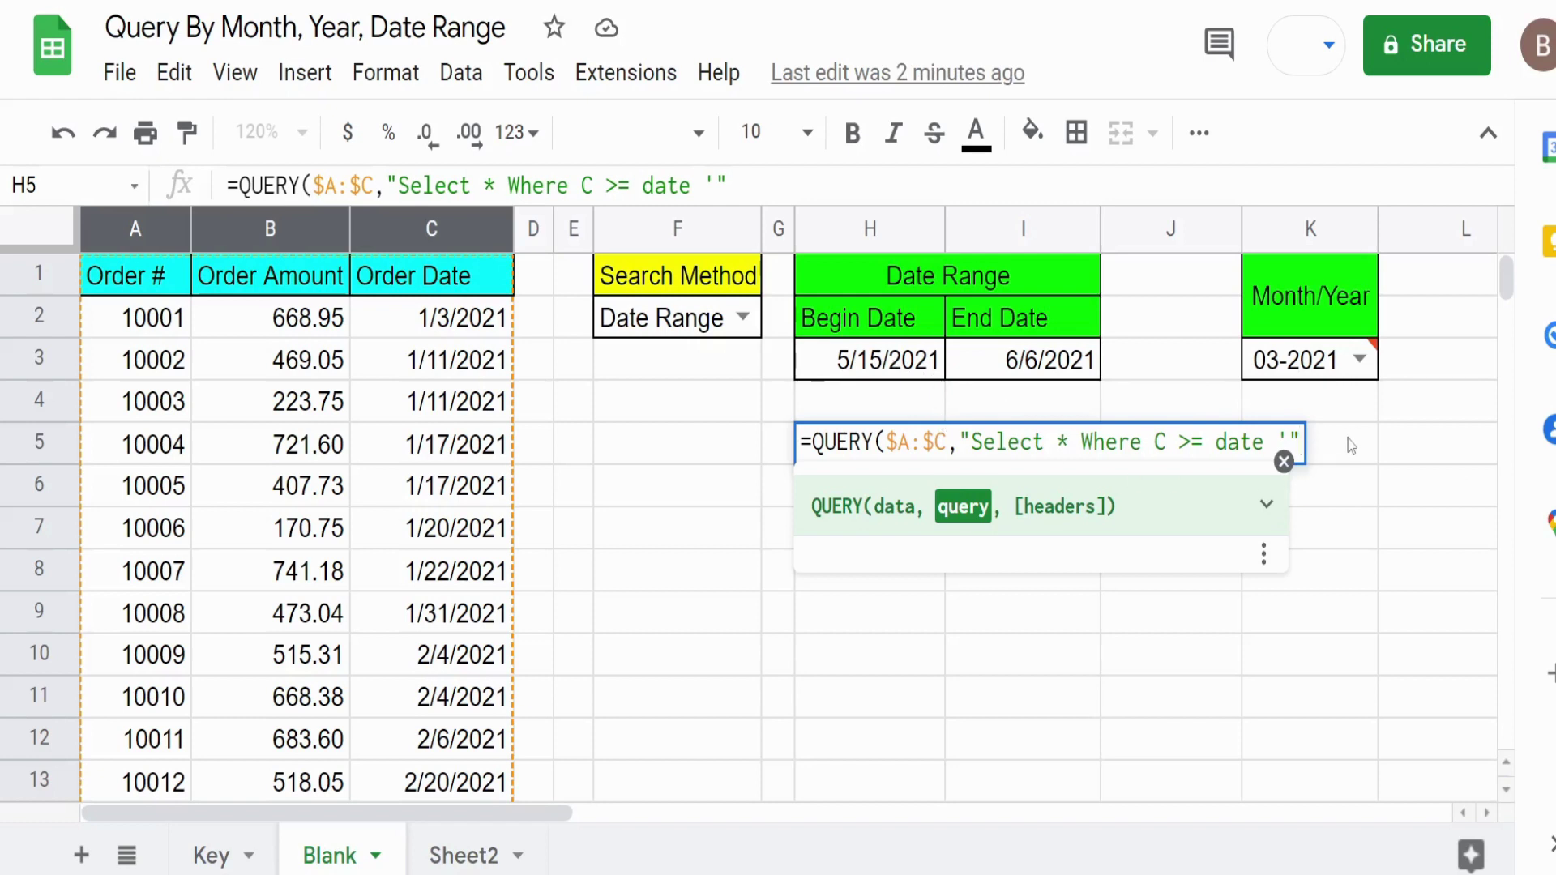
pyautogui.write('&')
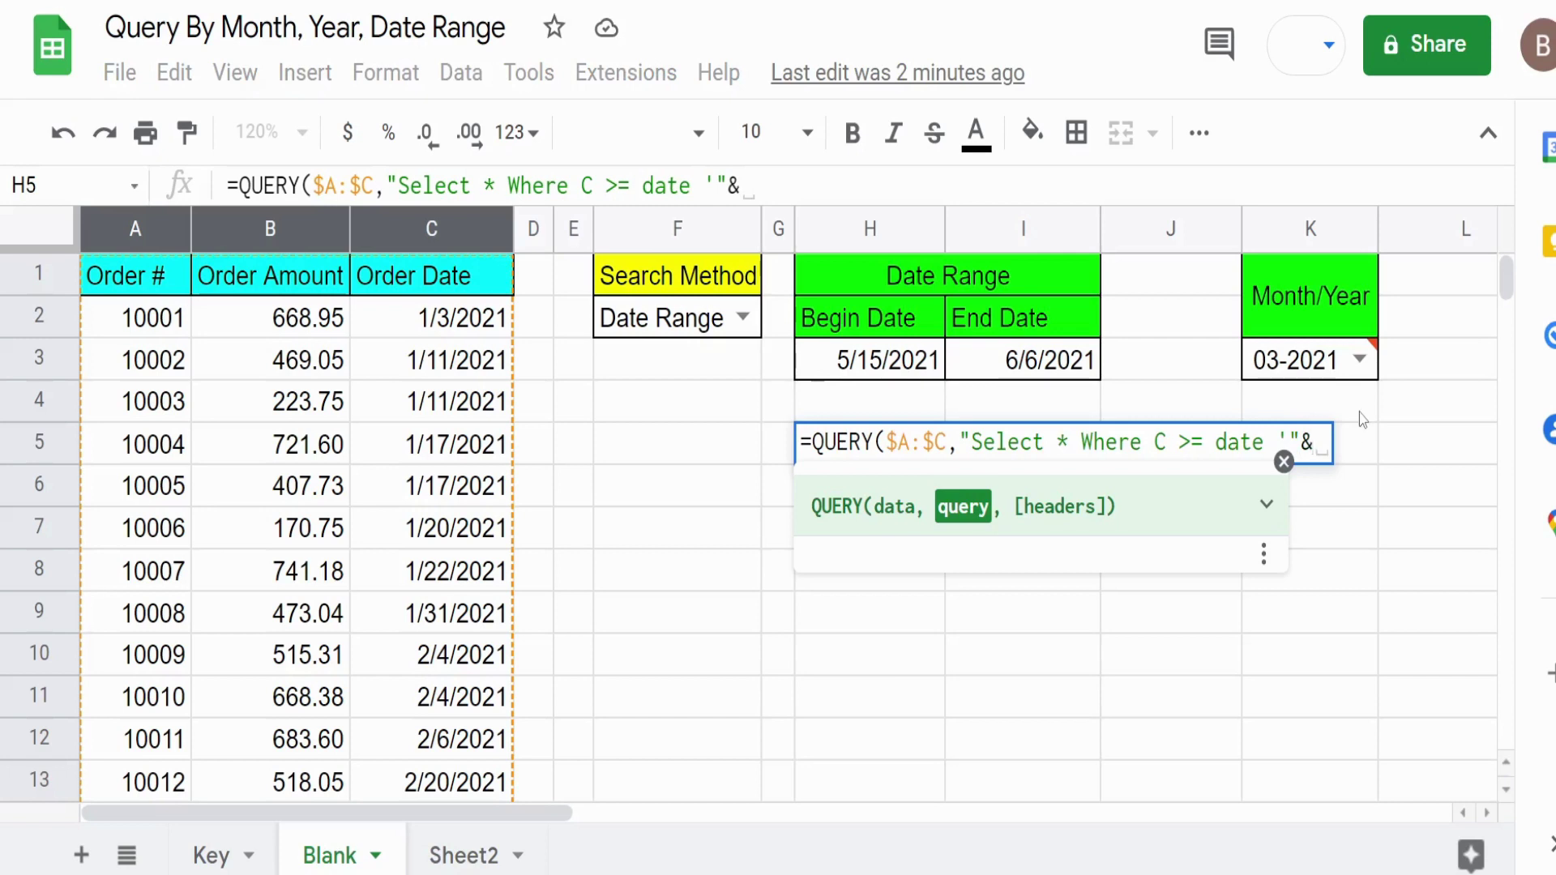
# Step: Append the Begin Date in H3 as TEXT(H3,"YYYY-MM-DD") to the query string in H5, followed by an ampersand
pyautogui.write('Text')
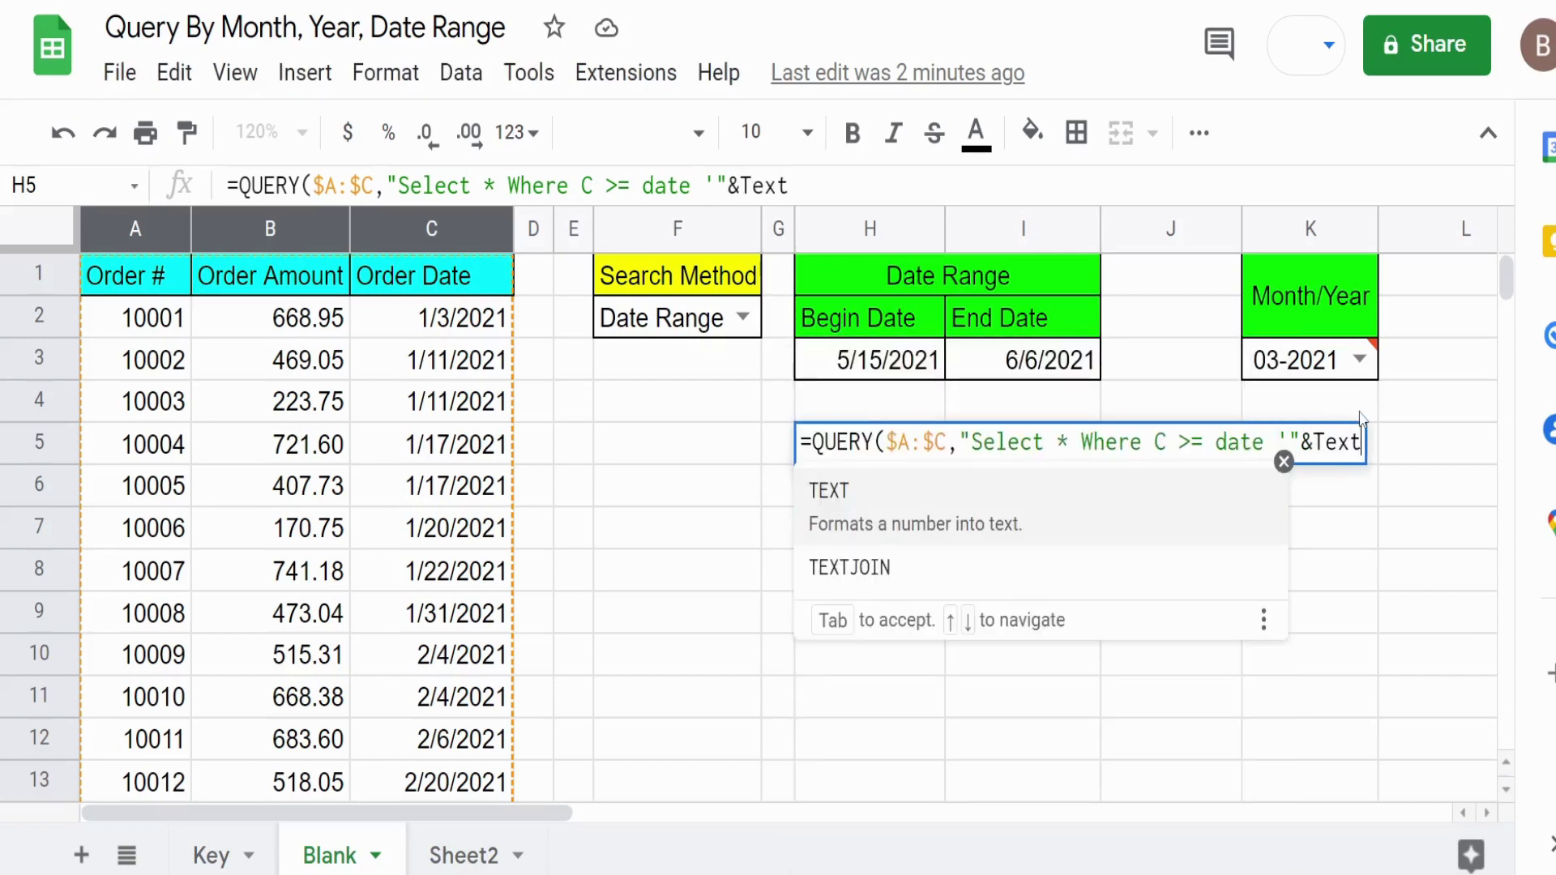
pyautogui.write('(')
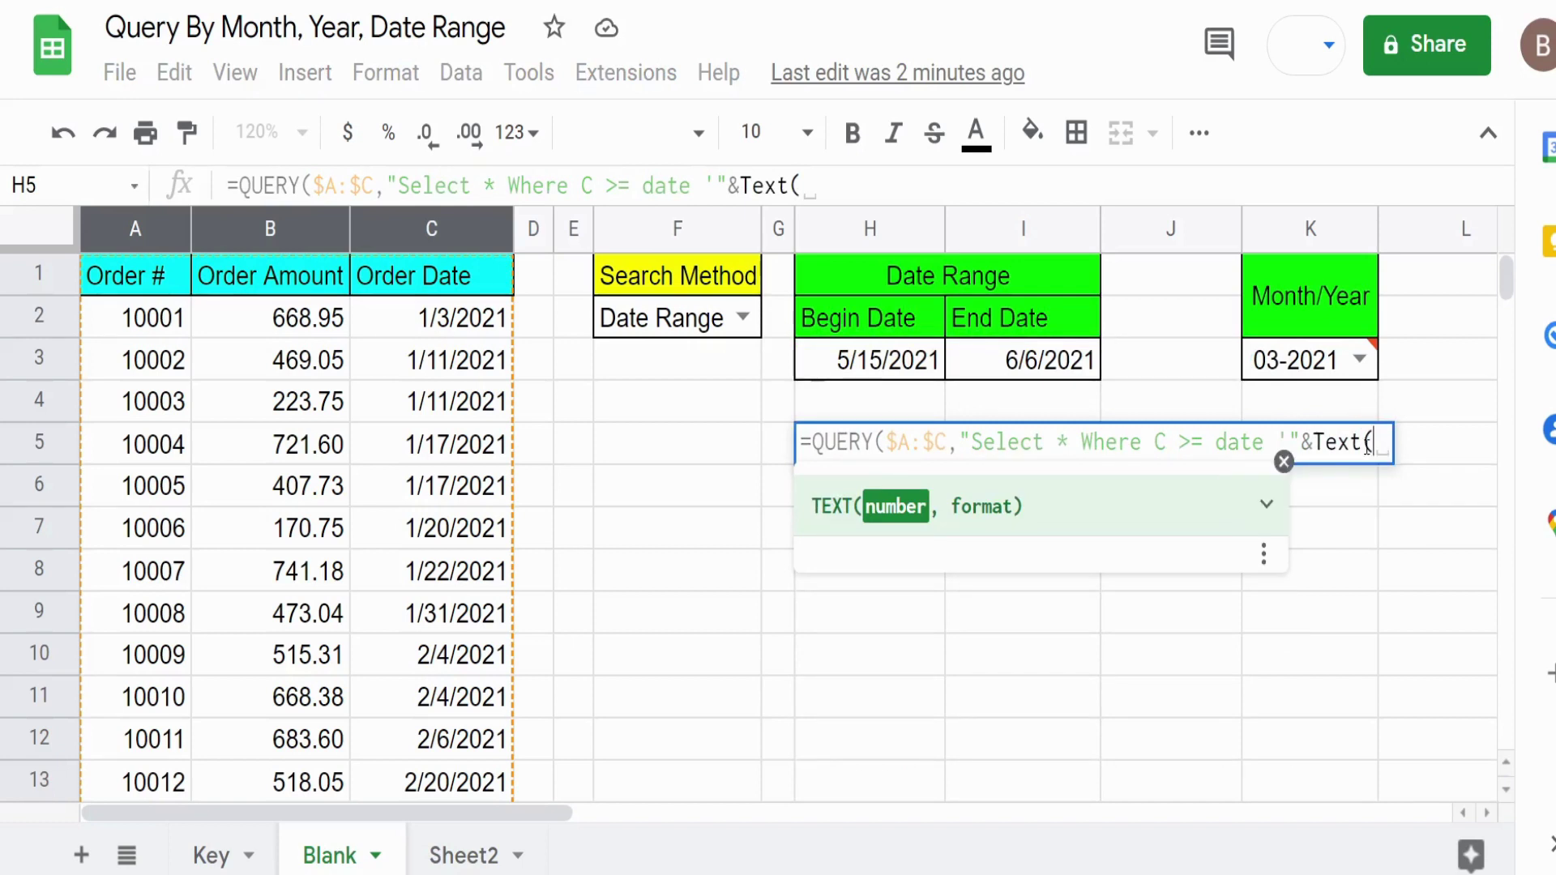
pyautogui.click(850, 362)
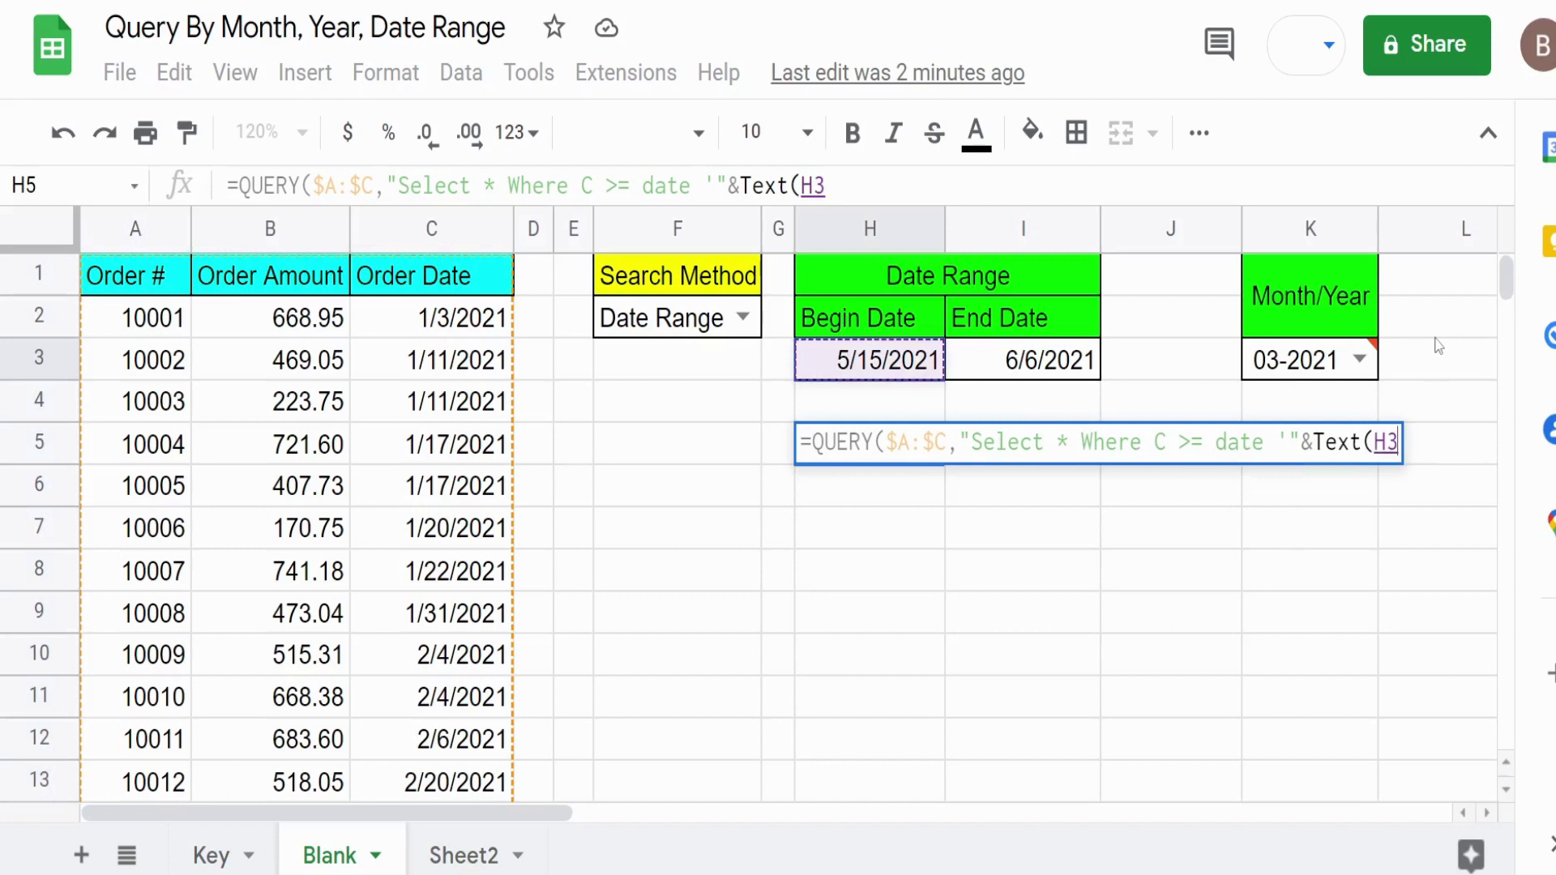
pyautogui.write(',')
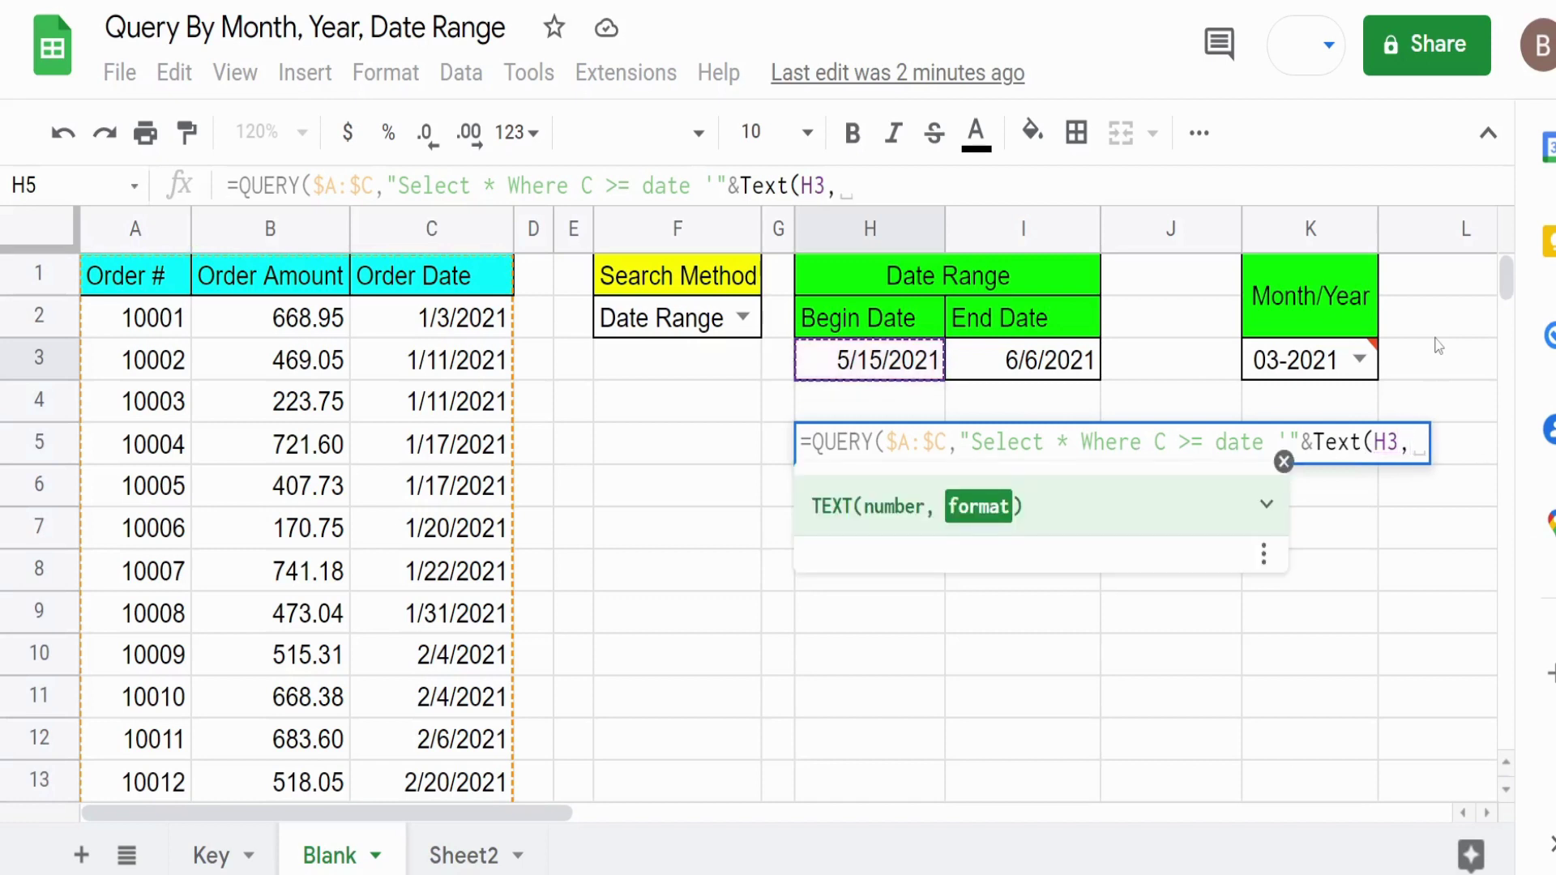
pyautogui.write('"')
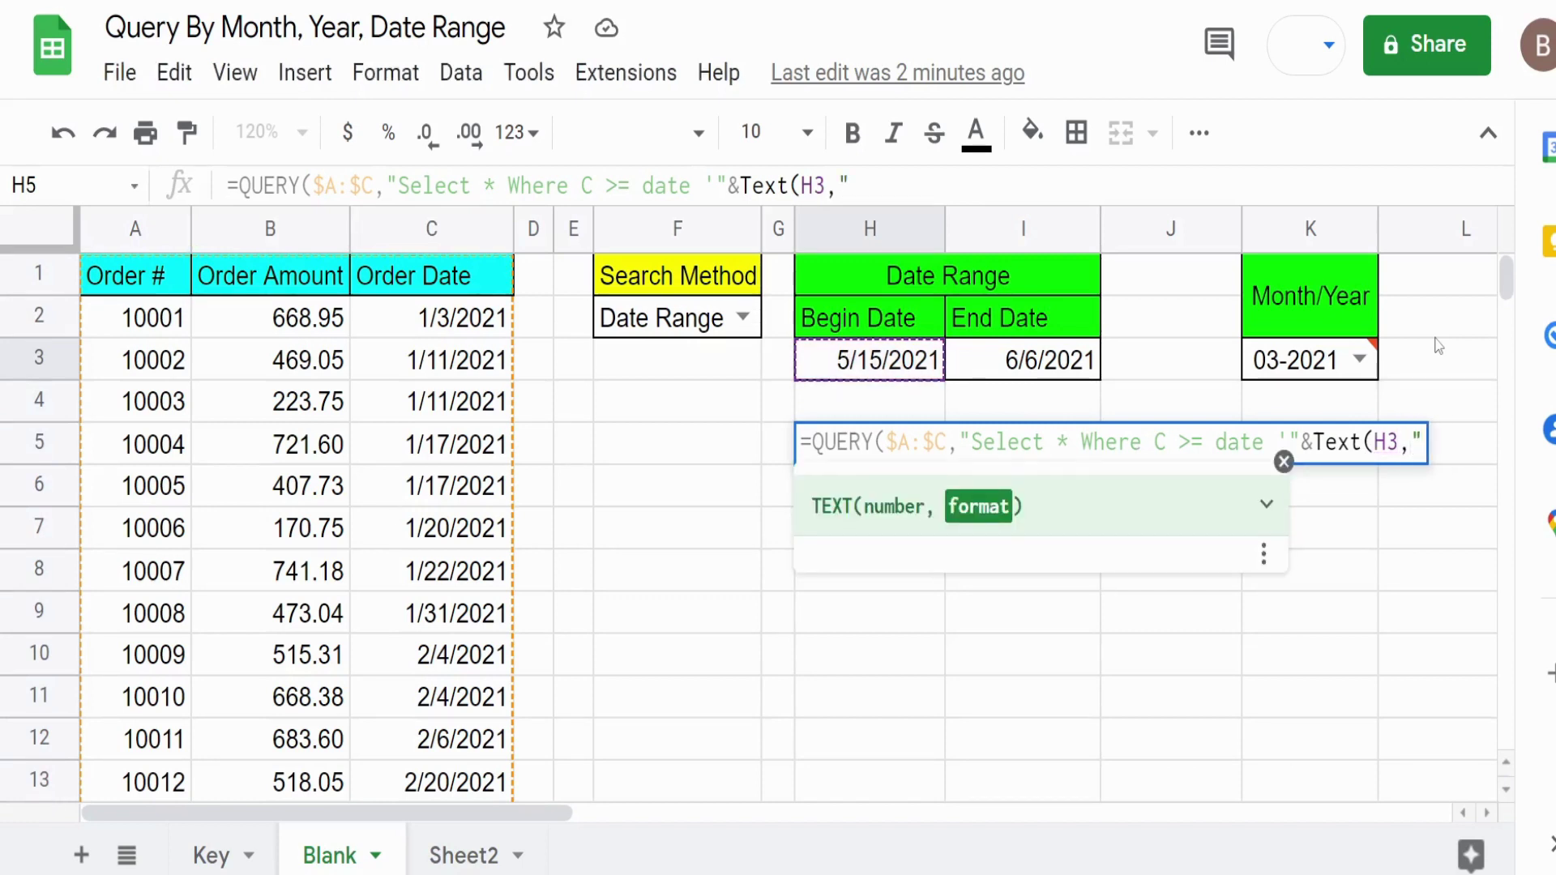
pyautogui.write('YYYY-')
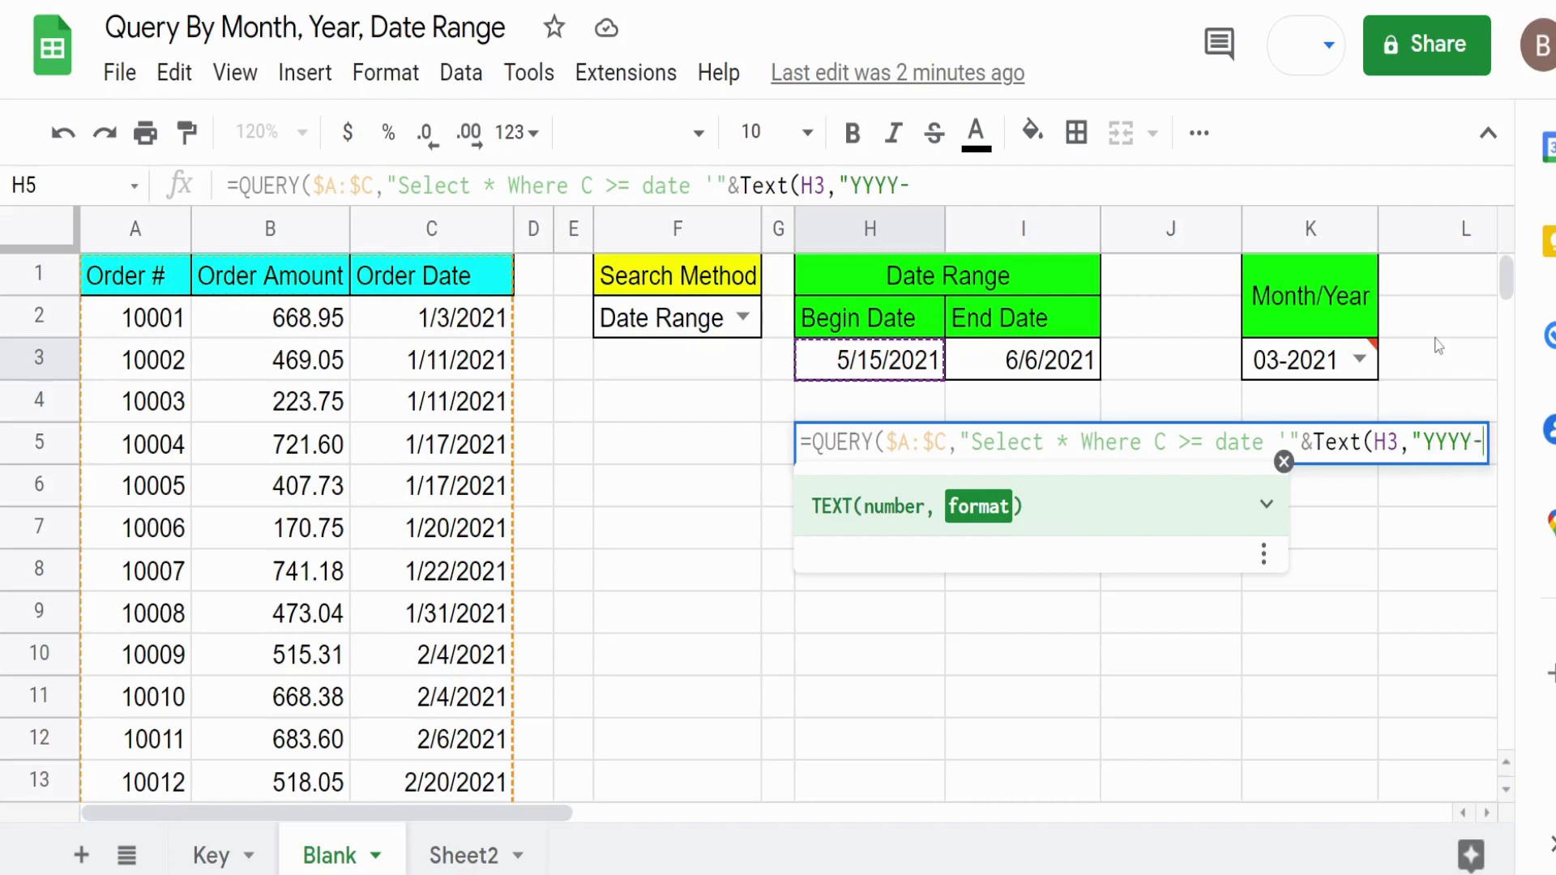
pyautogui.write('MM')
pyautogui.write('-DD"')
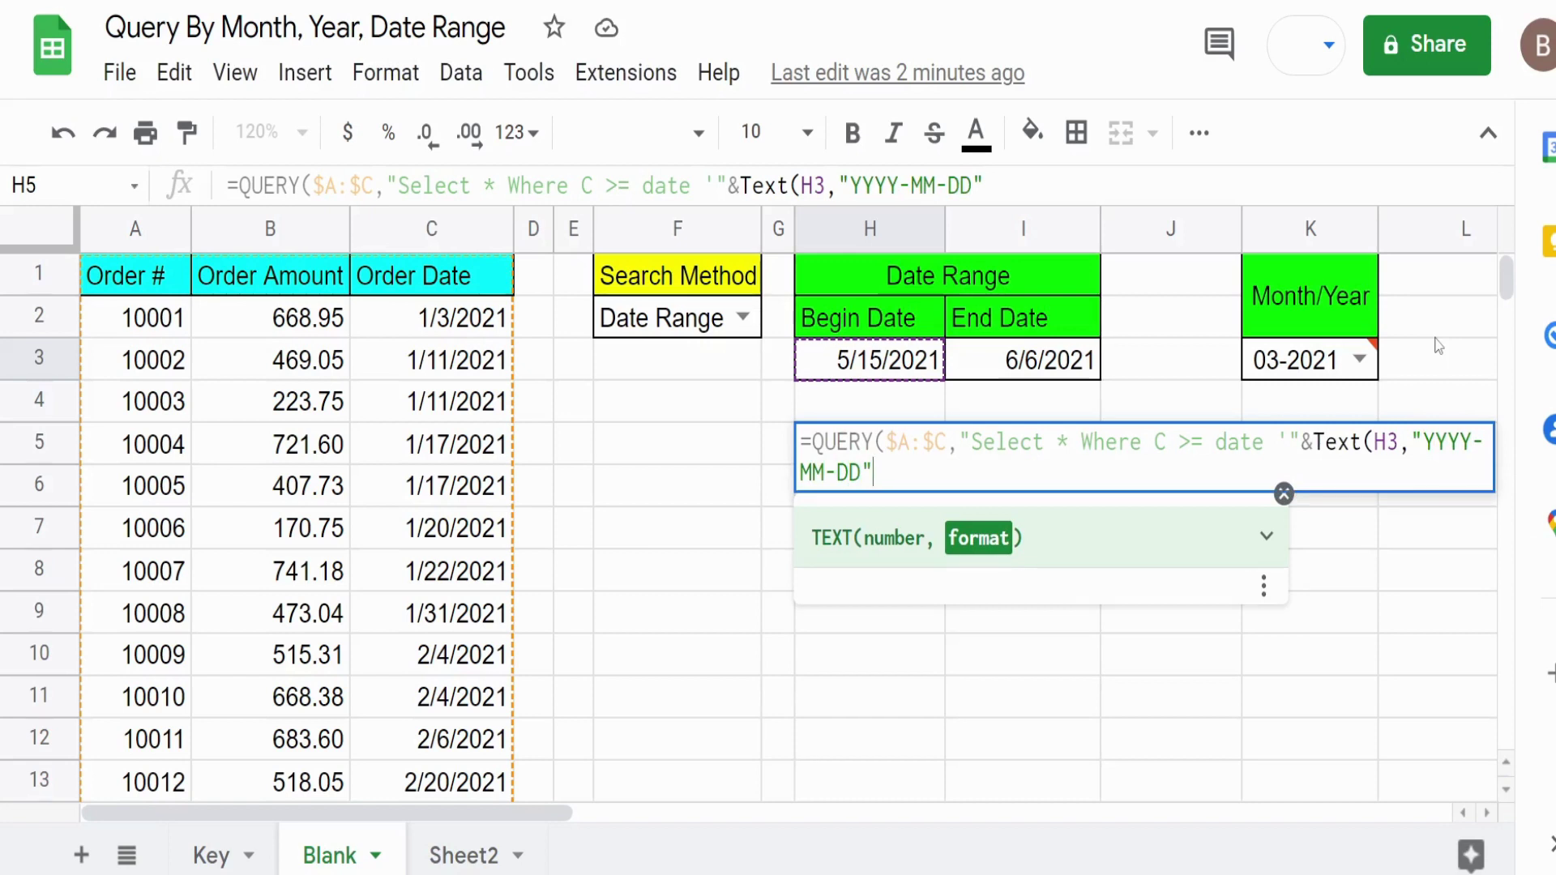
pyautogui.write(')')
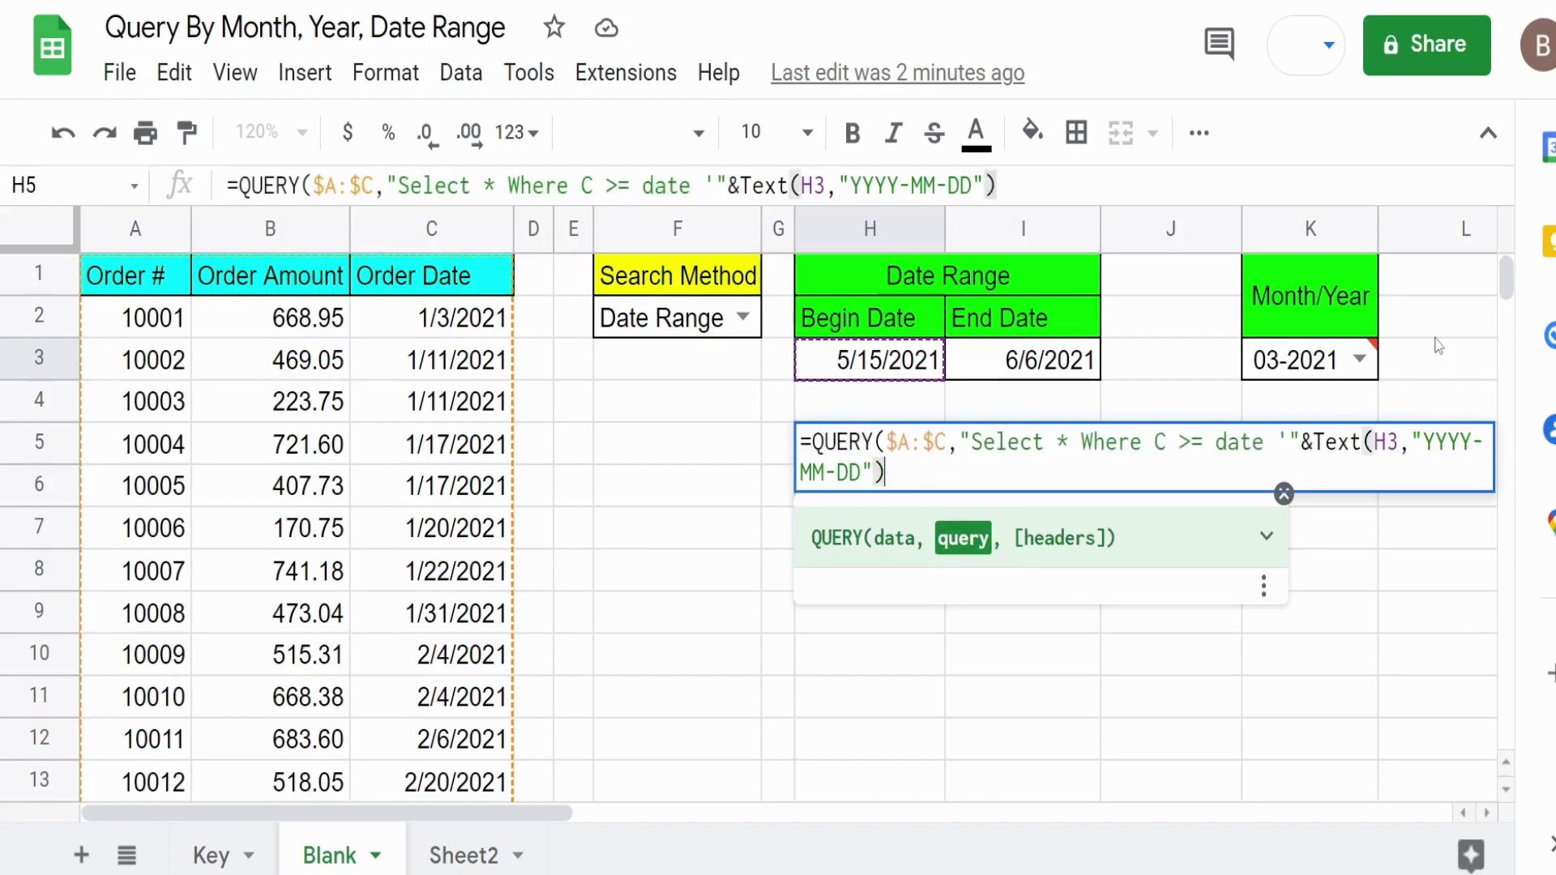
pyautogui.write('&')
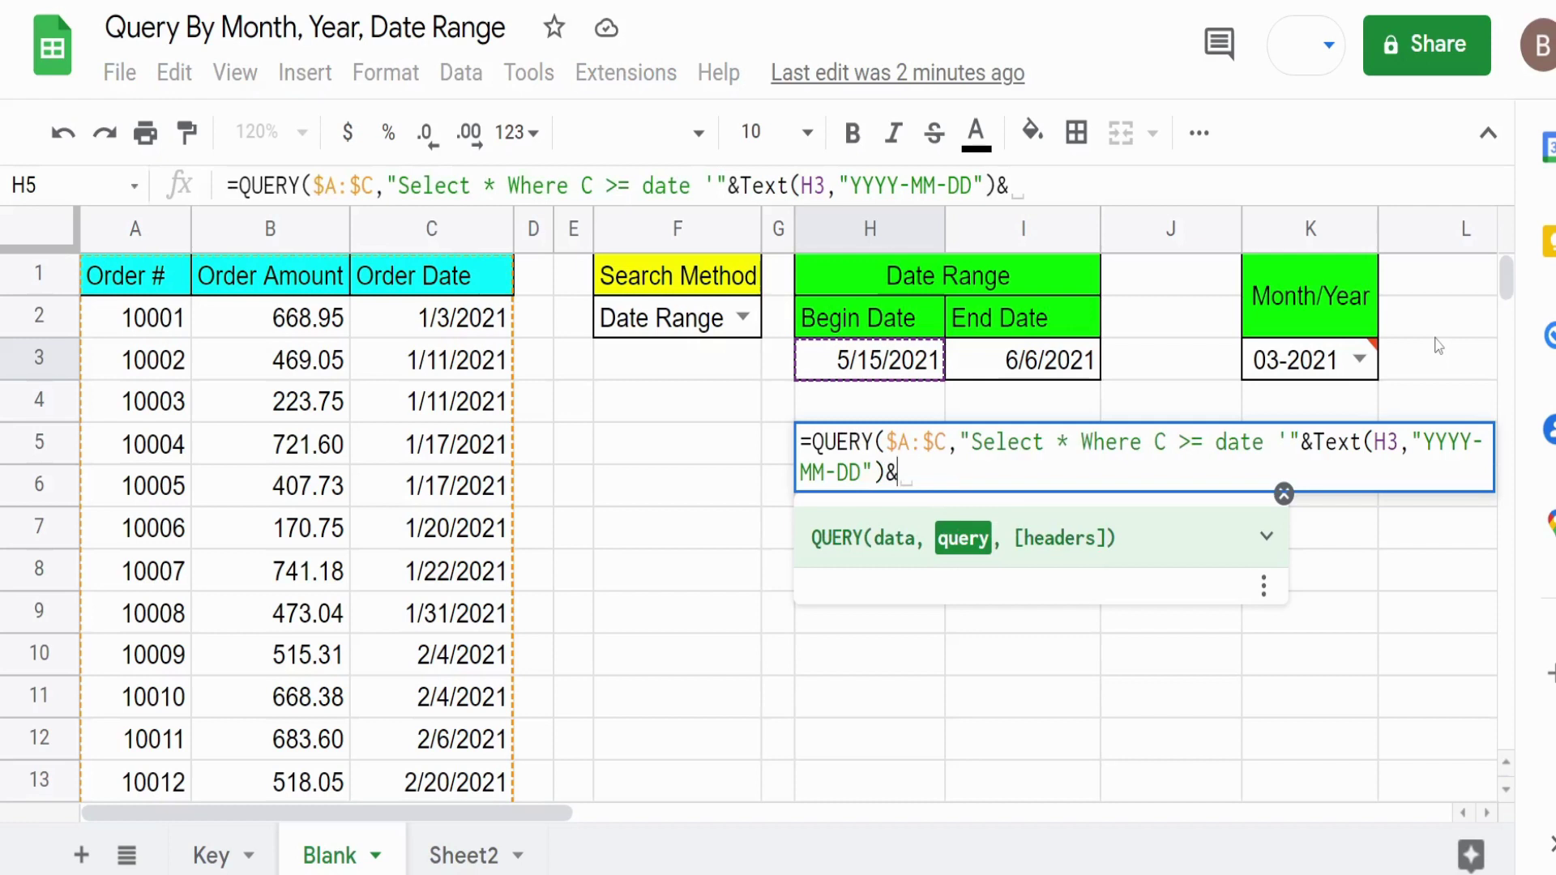
# Step: Add the second condition string "' and C <= date '" to the QUERY formula in H5
pyautogui.write('"')
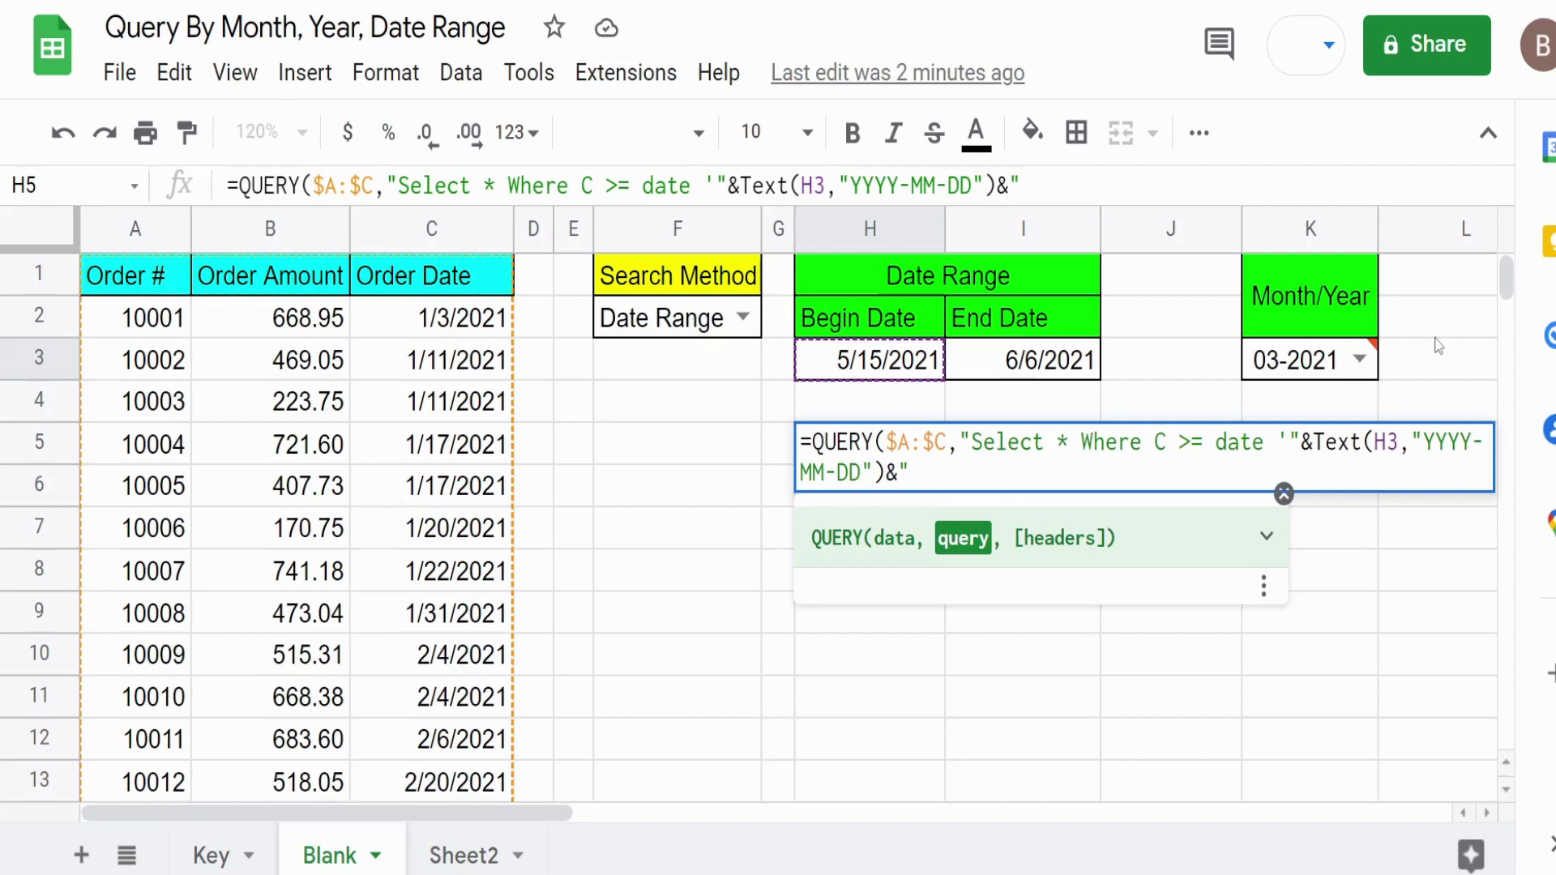
pyautogui.write("' and C")
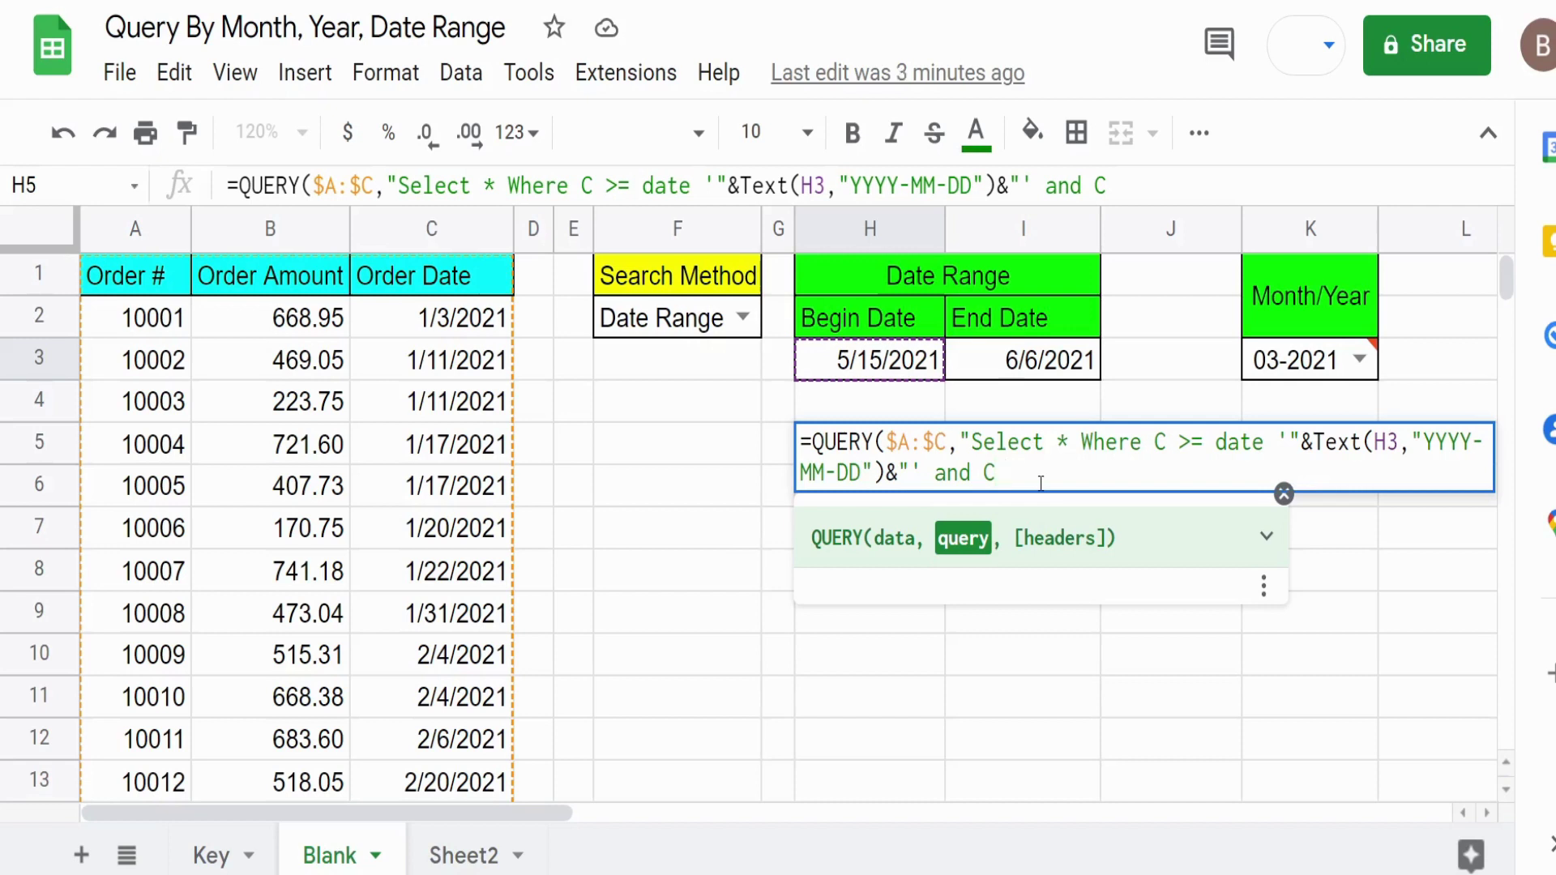
pyautogui.write('<= date \'"')
# Step: Copy the &Text(H3,"YYYY-MM-DD")& part to the end of the H5 formula and change the copy's reference to the End Date cell I3
pyautogui.moveTo(1300, 442); pyautogui.dragTo(896, 480)
pyautogui.hotkey('ctrl', 'c')
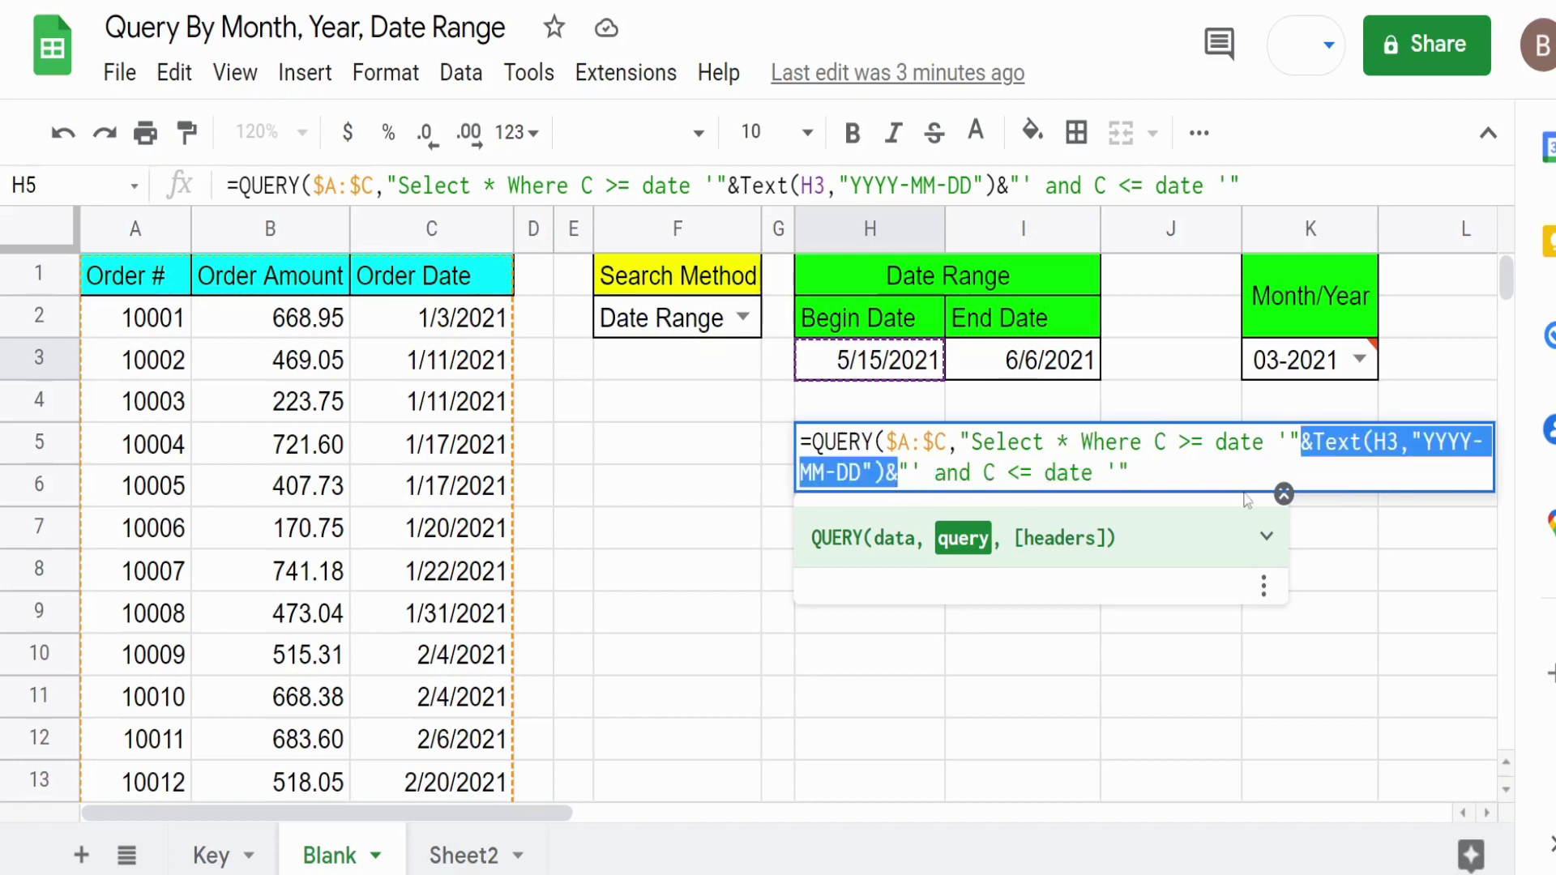
pyautogui.click(1215, 471)
pyautogui.hotkey('ctrl', 'v')
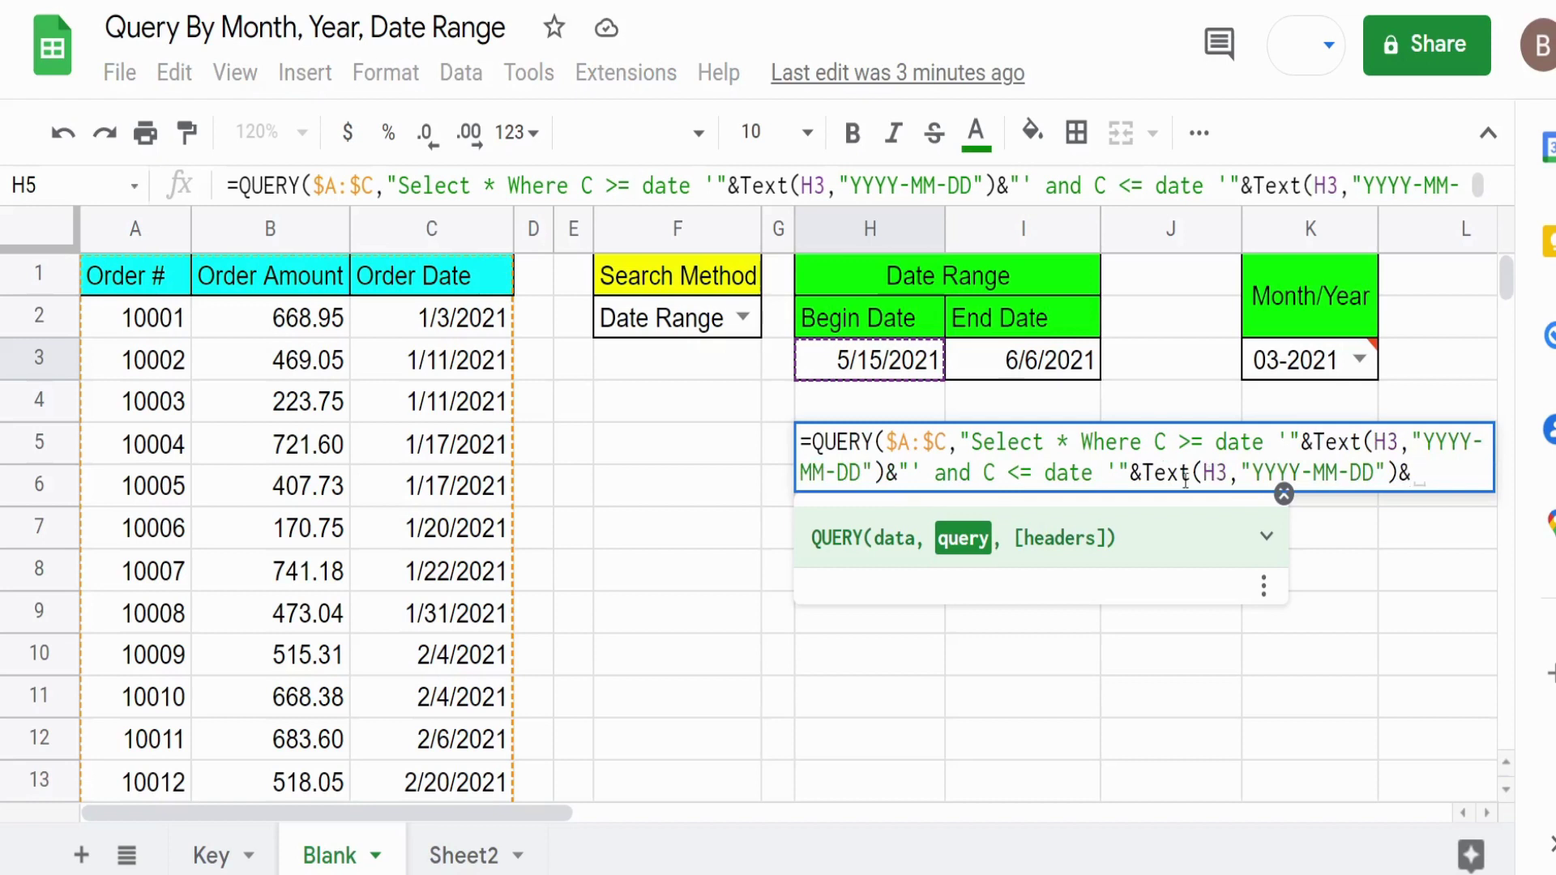
pyautogui.click(1215, 473)
pyautogui.press('BackSpace')
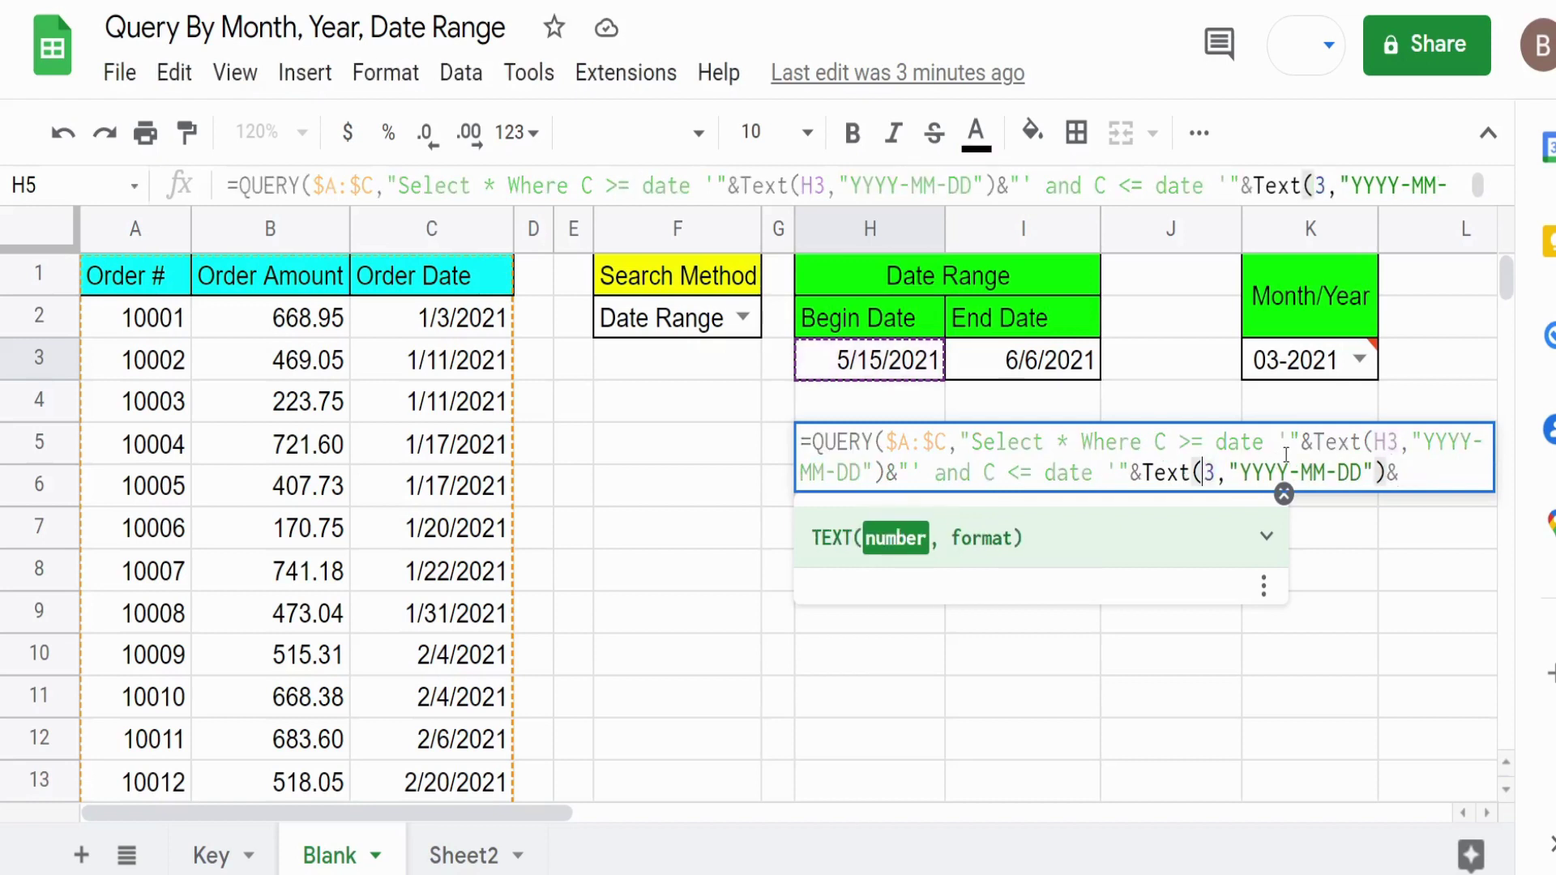
pyautogui.write('I')
pyautogui.press('End')
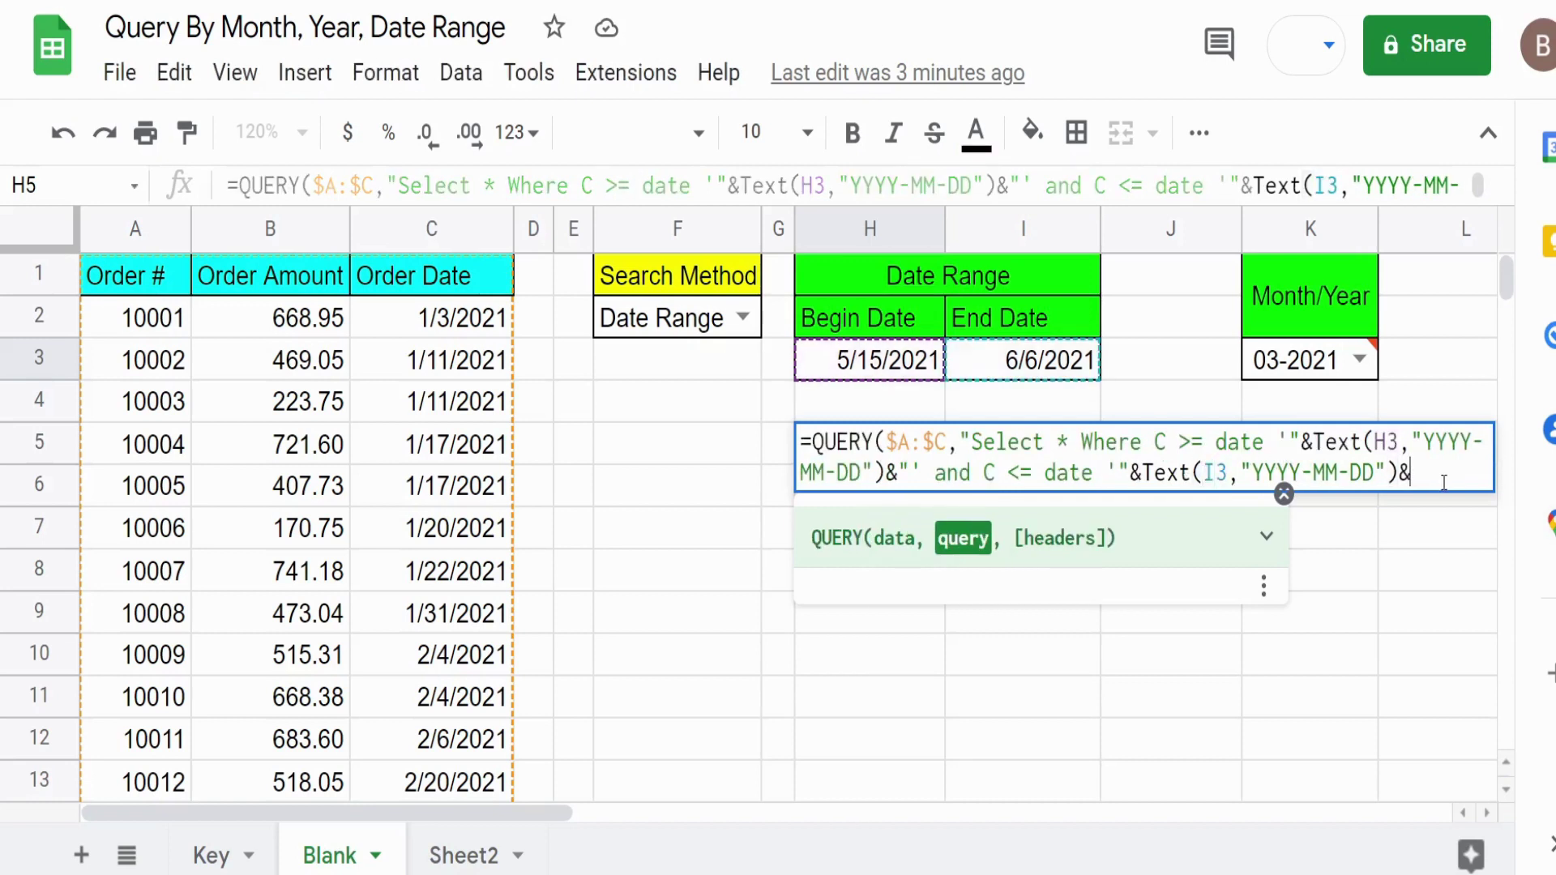
# Step: Finish the H5 query string with a single quote in double quotes, set the headers argument to 1 and enter the formula
pyautogui.write('"')
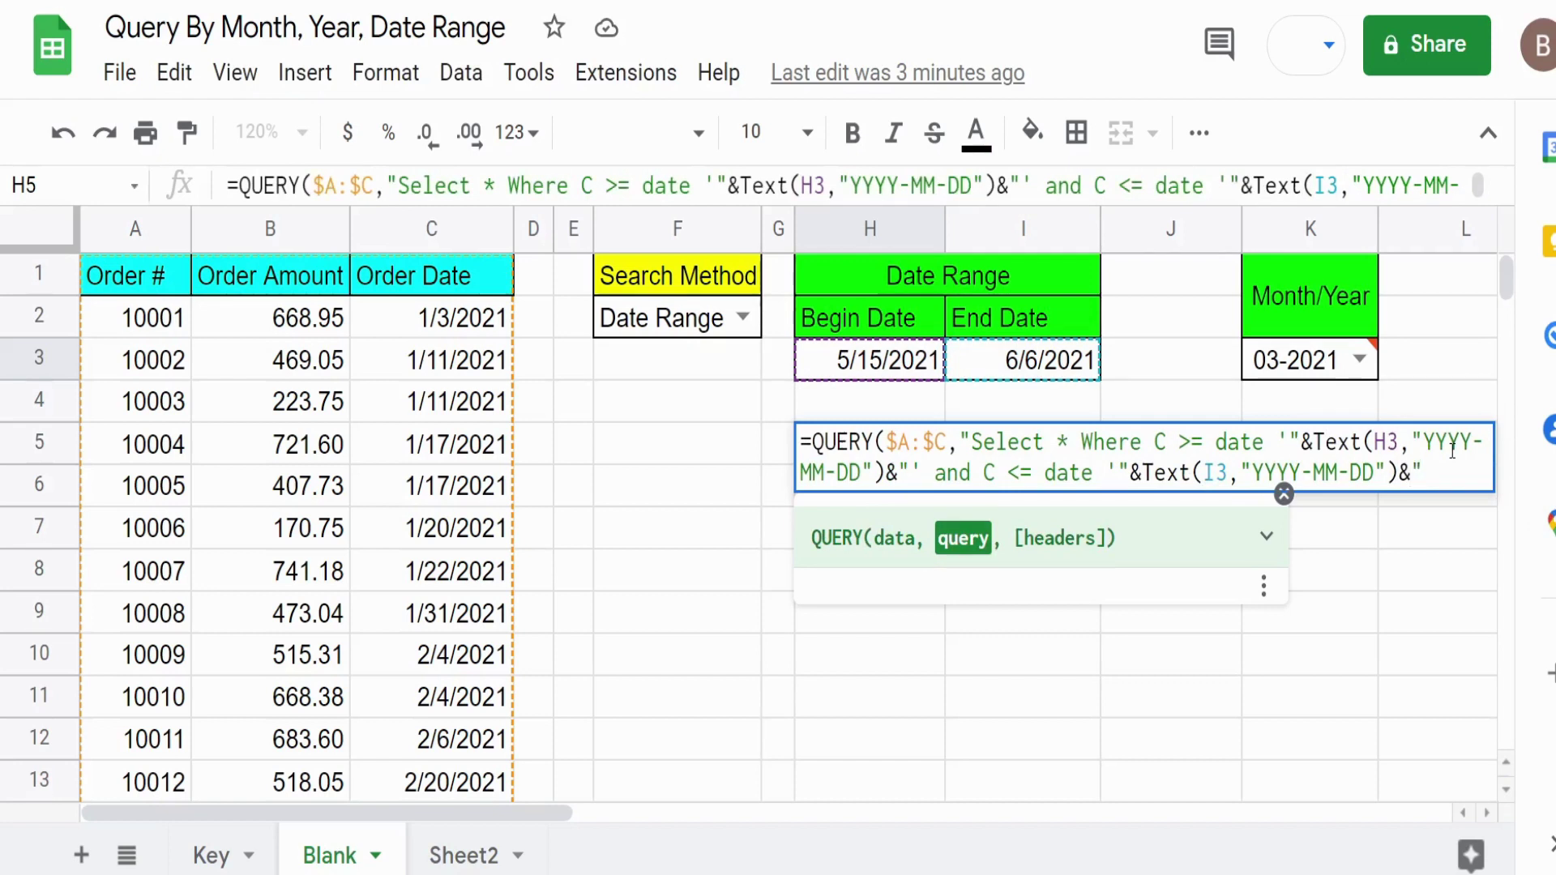
pyautogui.write('\'",')
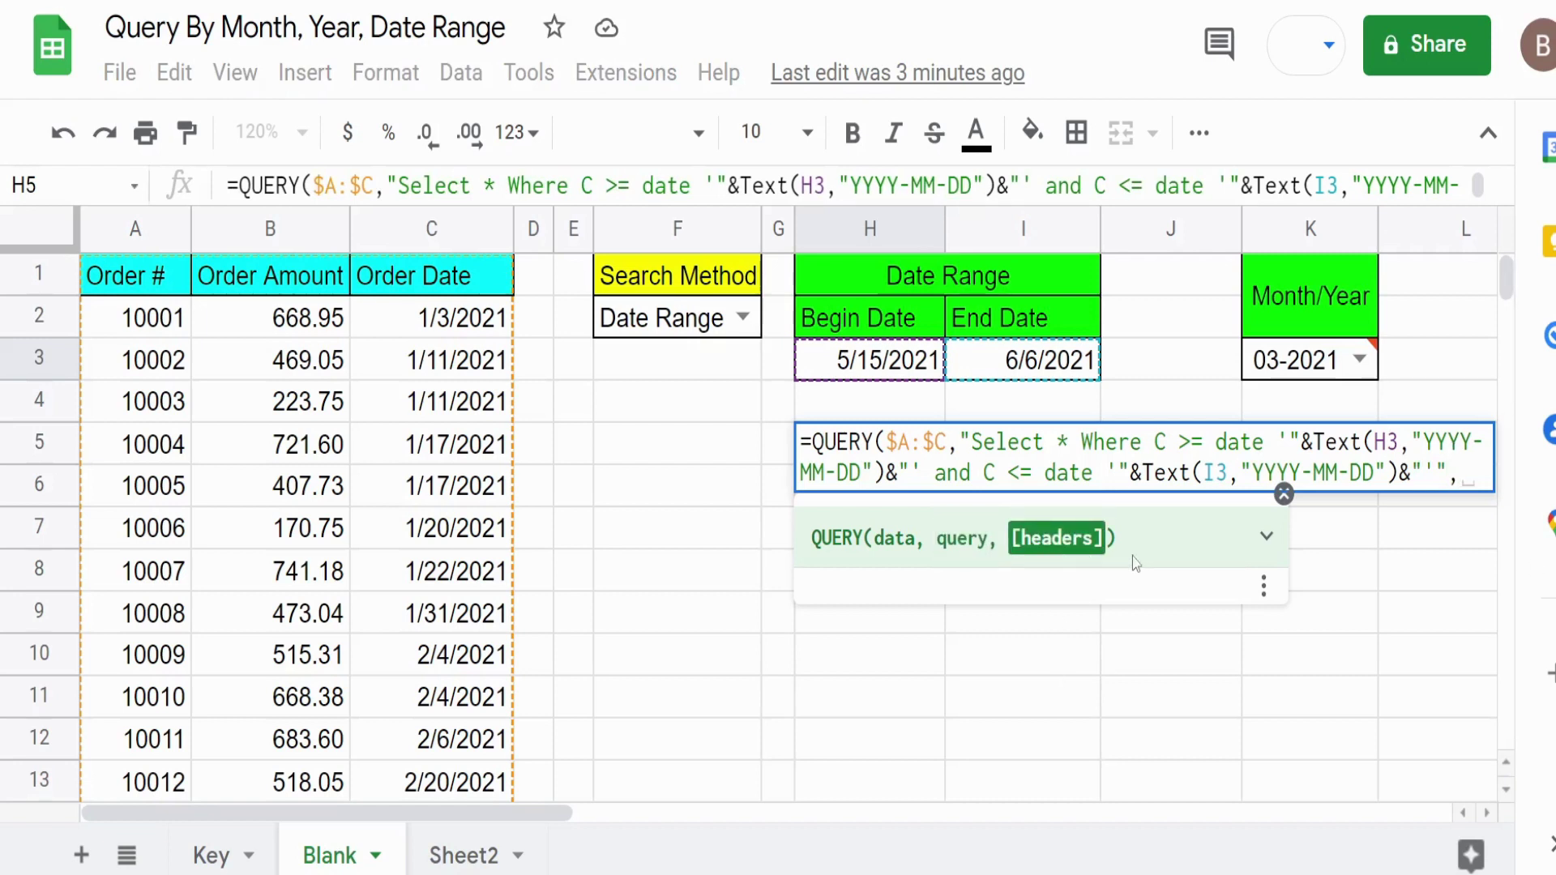
pyautogui.write('1')
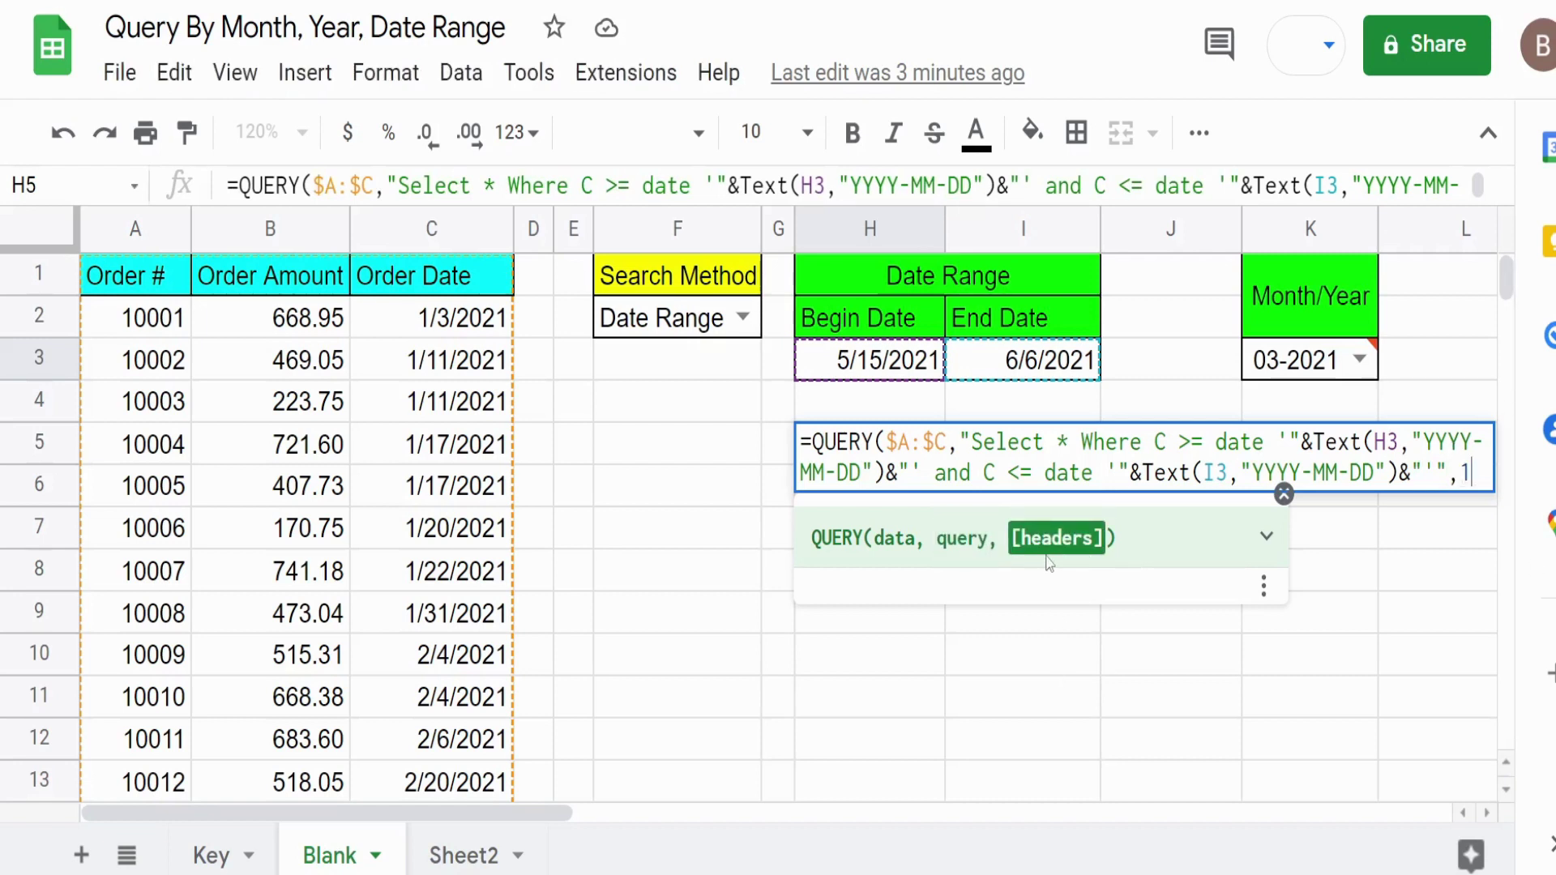
pyautogui.write(')')
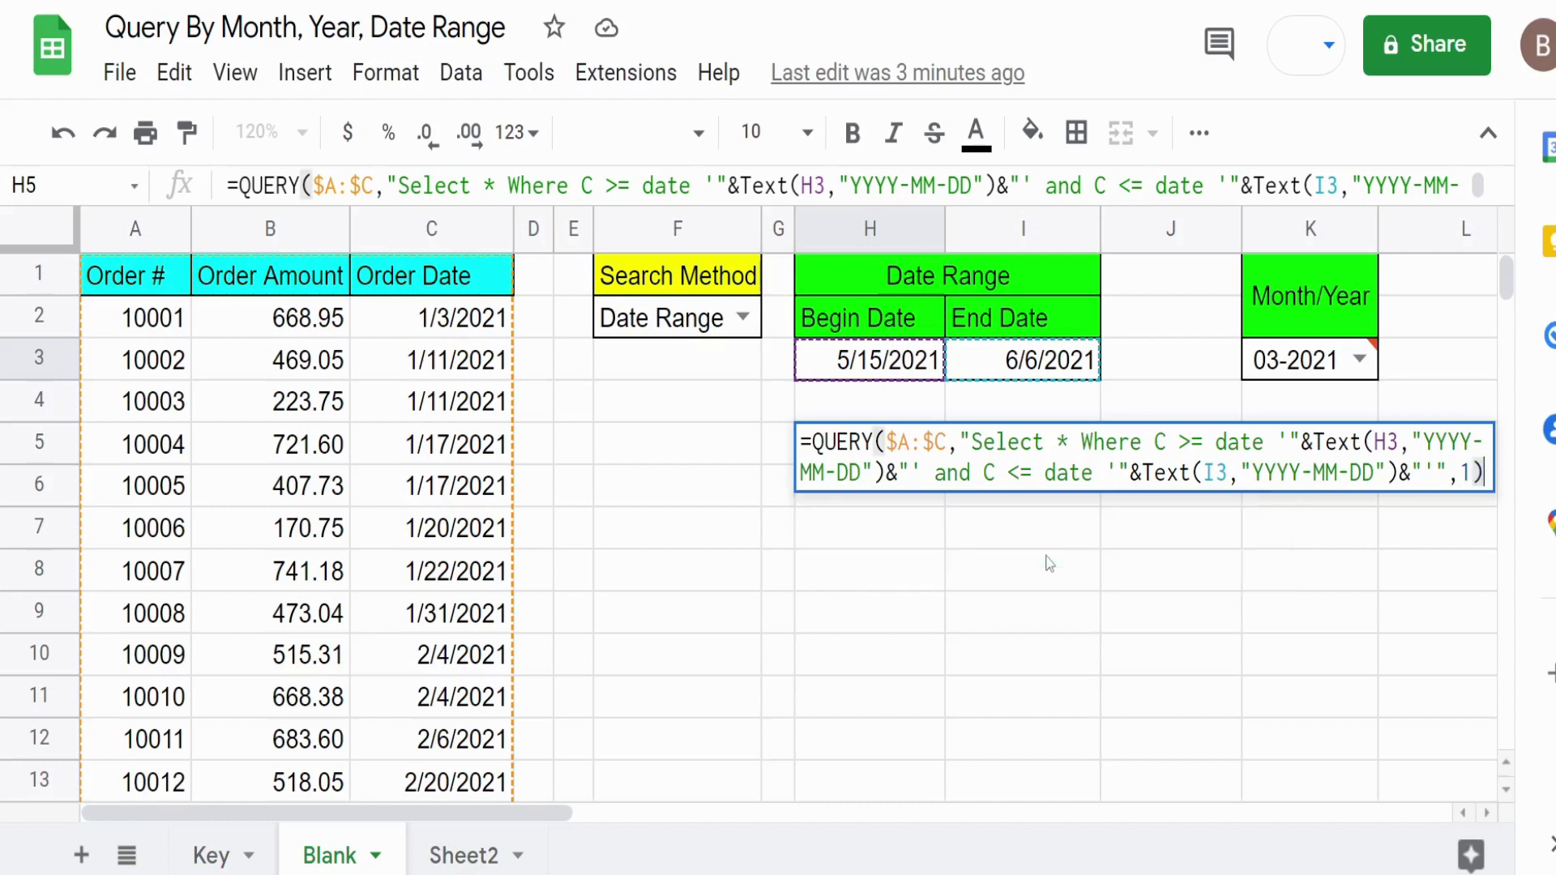
pyautogui.press('Return')
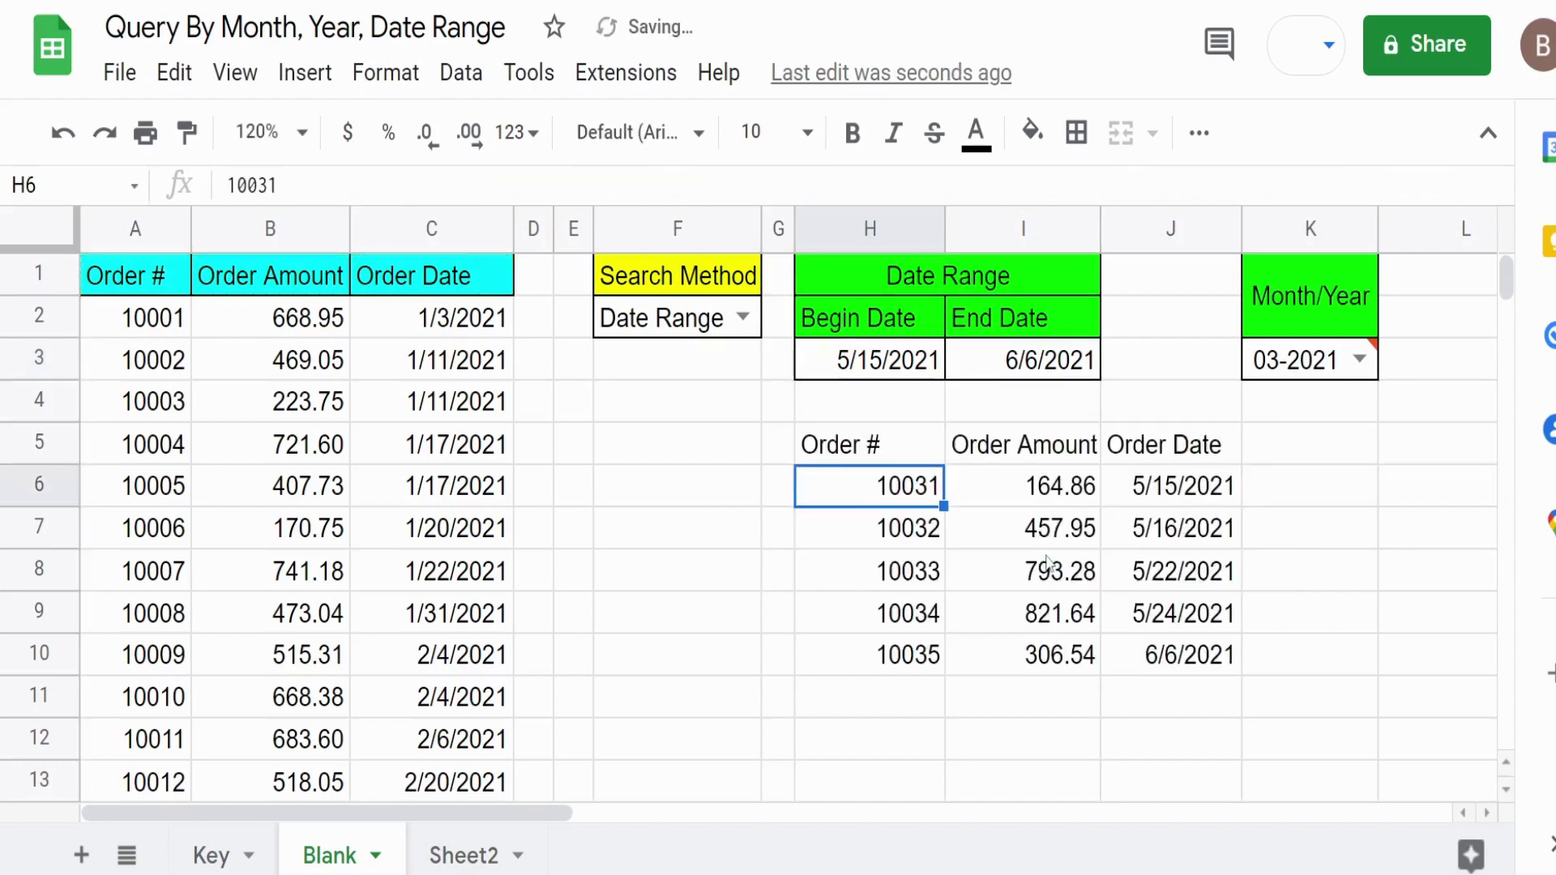
pyautogui.press('Up')
# Step: Set the End Date in I3 to 5/26/2021 using the date picker
pyautogui.click(1081, 366)
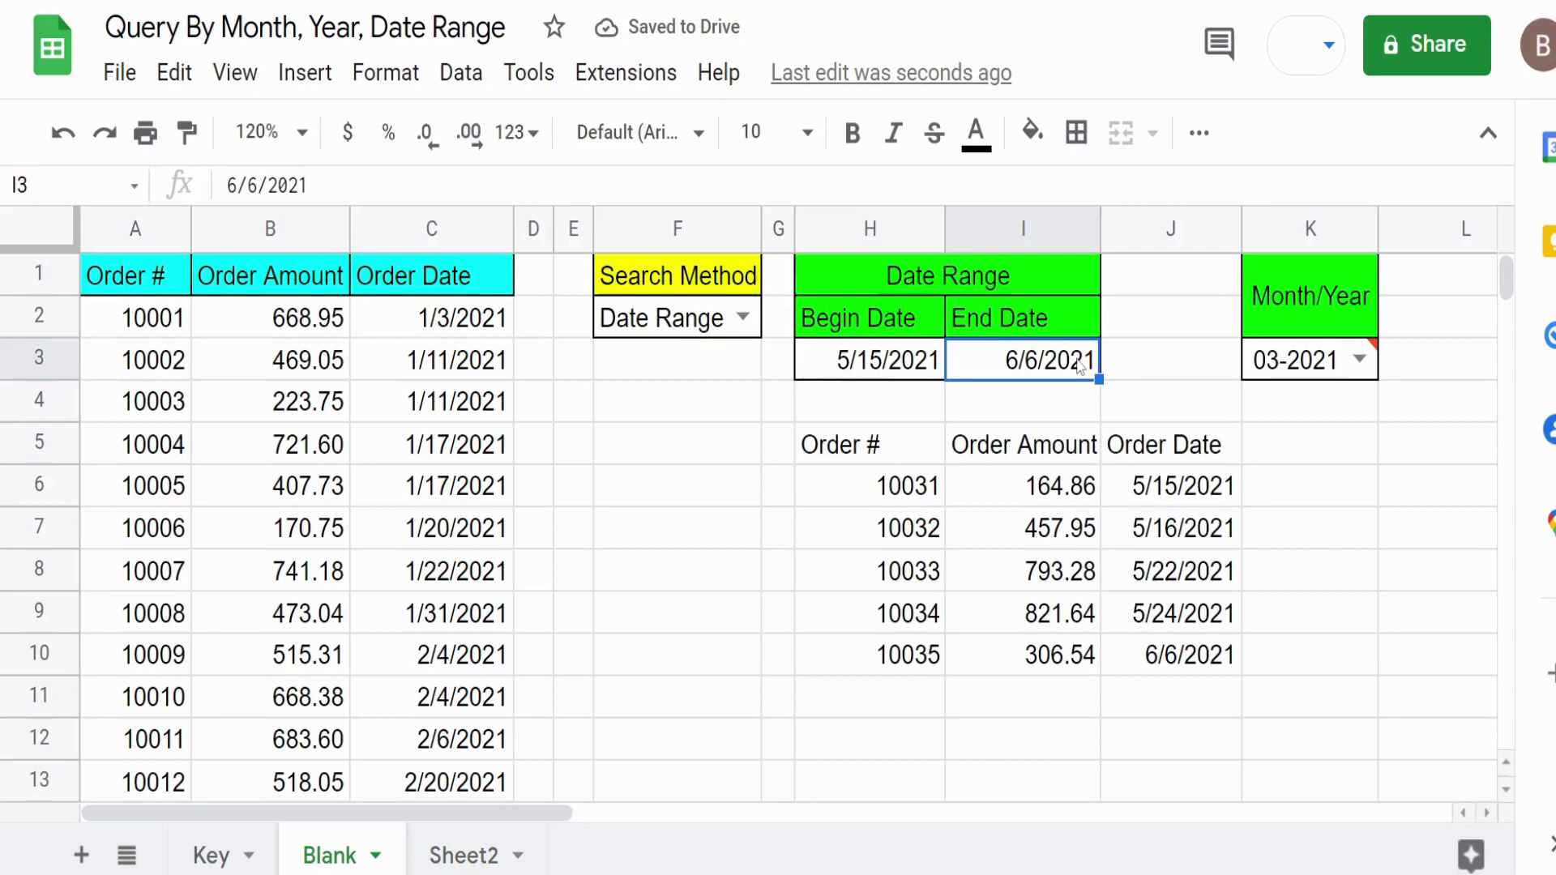
pyautogui.doubleClick(1079, 365)
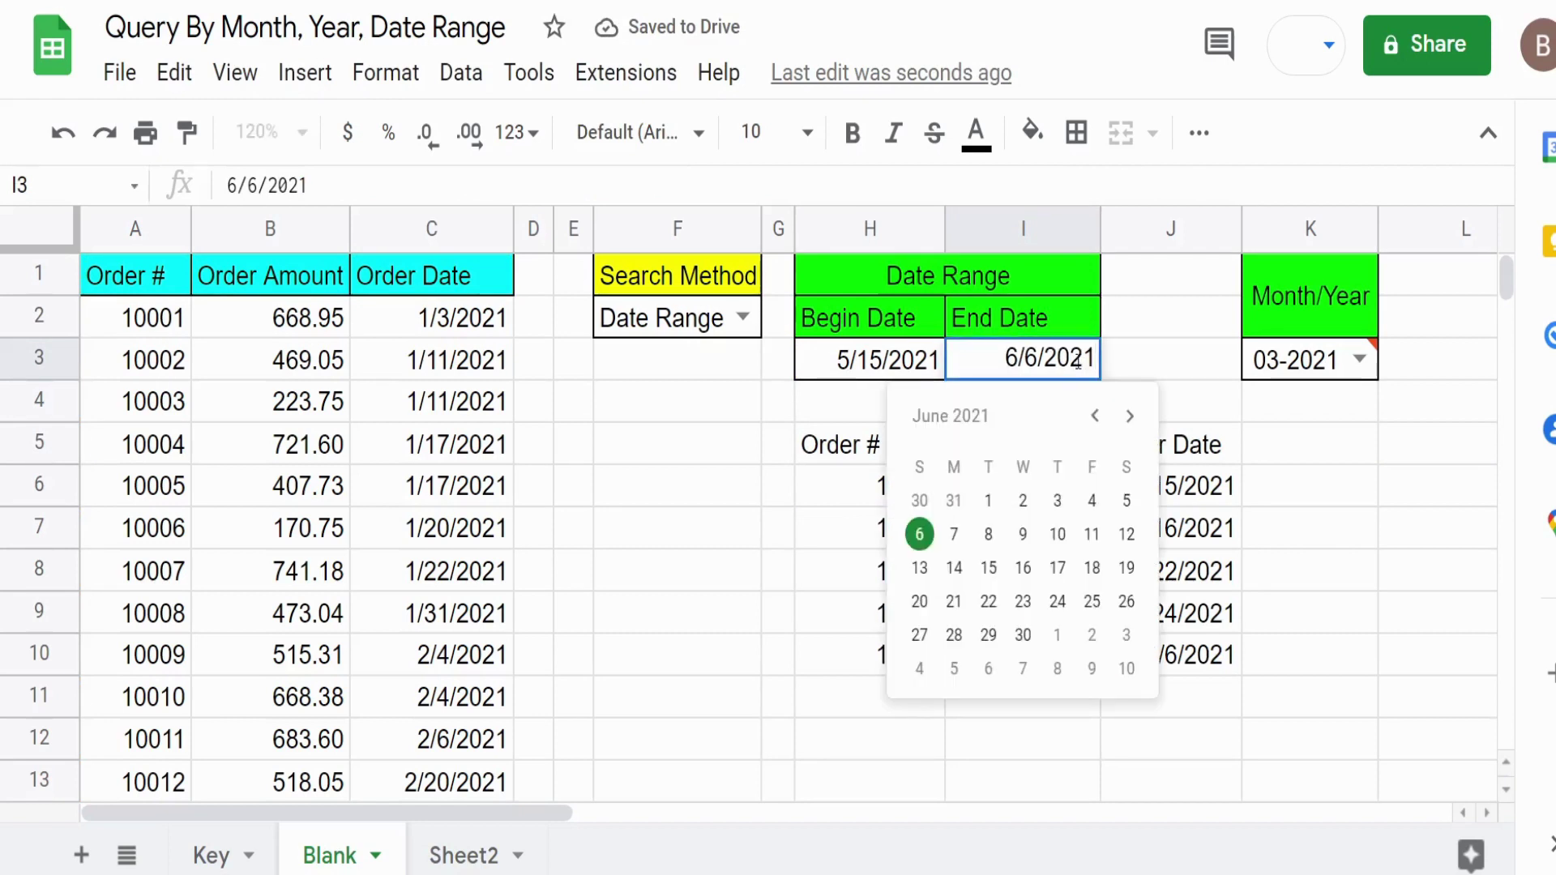
pyautogui.click(1094, 416)
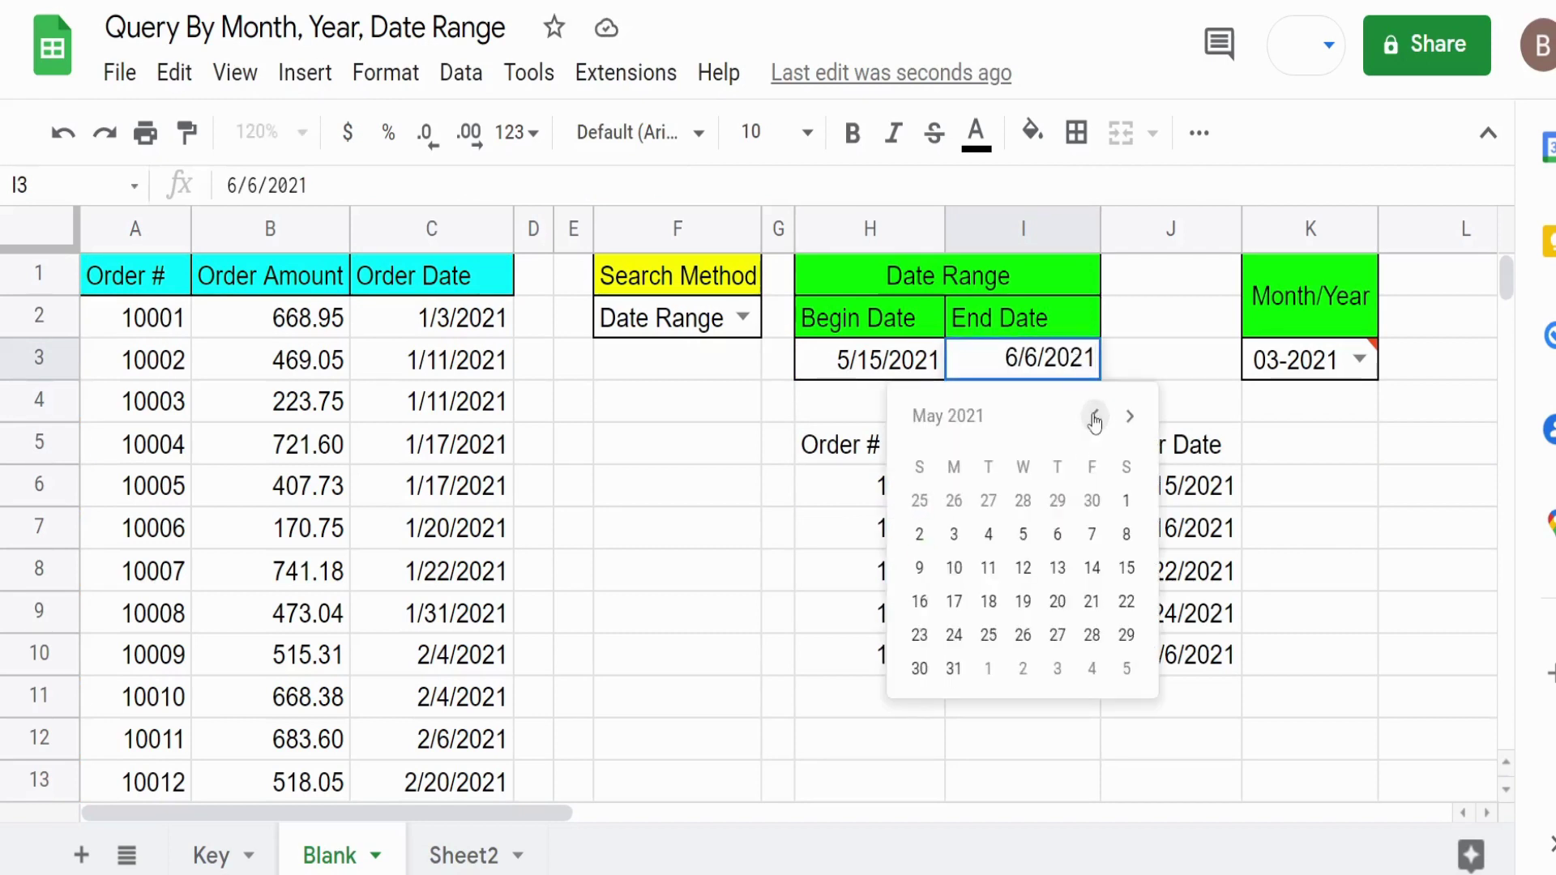
pyautogui.click(1023, 635)
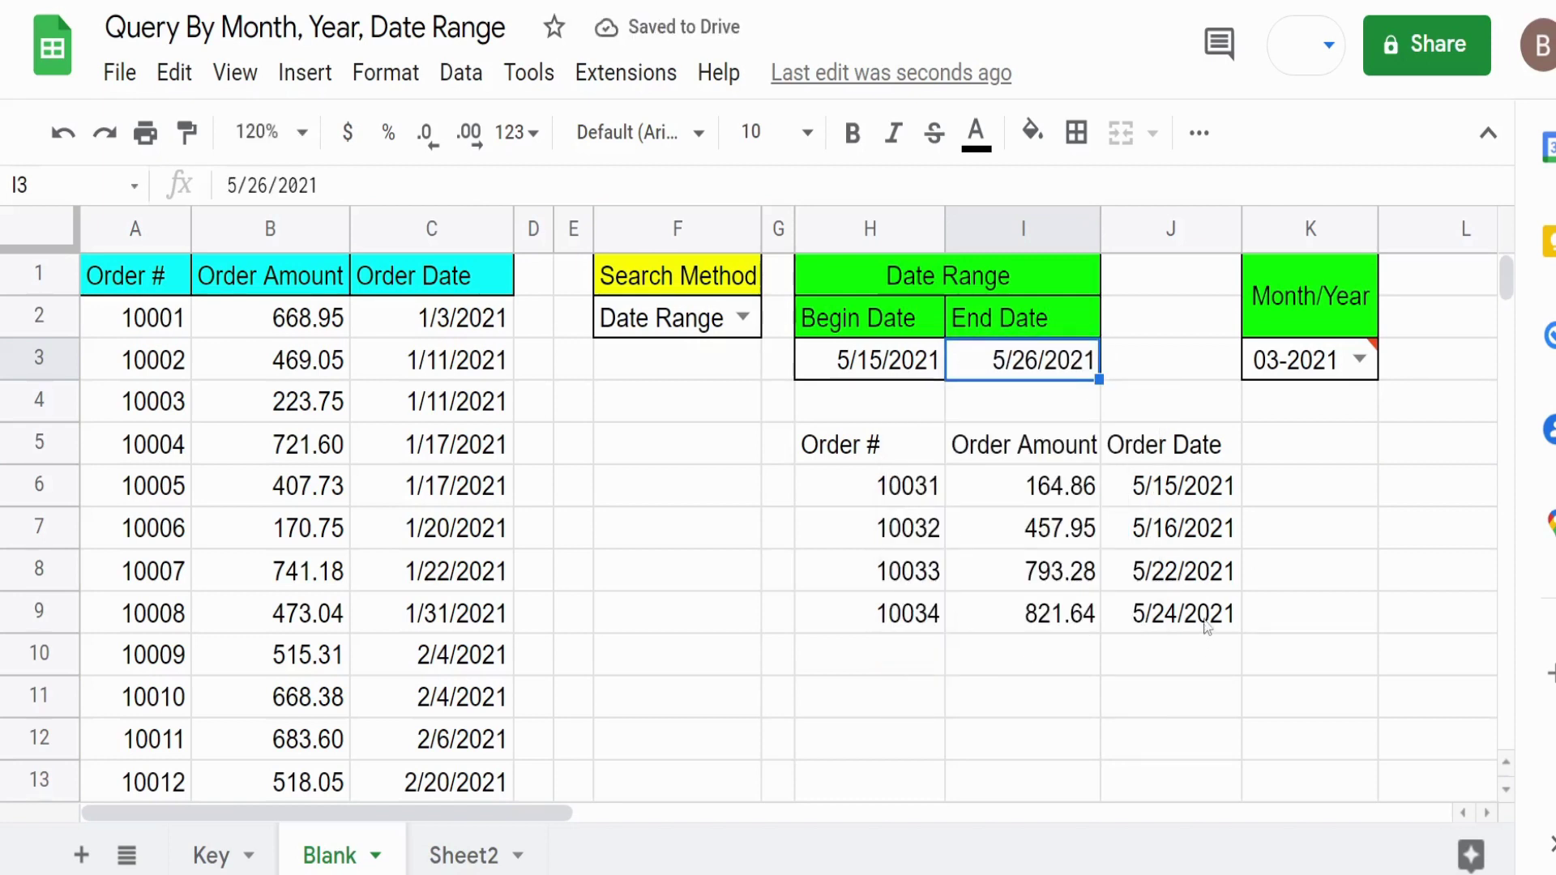
# Step: Put an IF in front of the H5 QUERY with the condition F2="Date Range", keeping the QUERY as the value if true
pyautogui.click(928, 447)
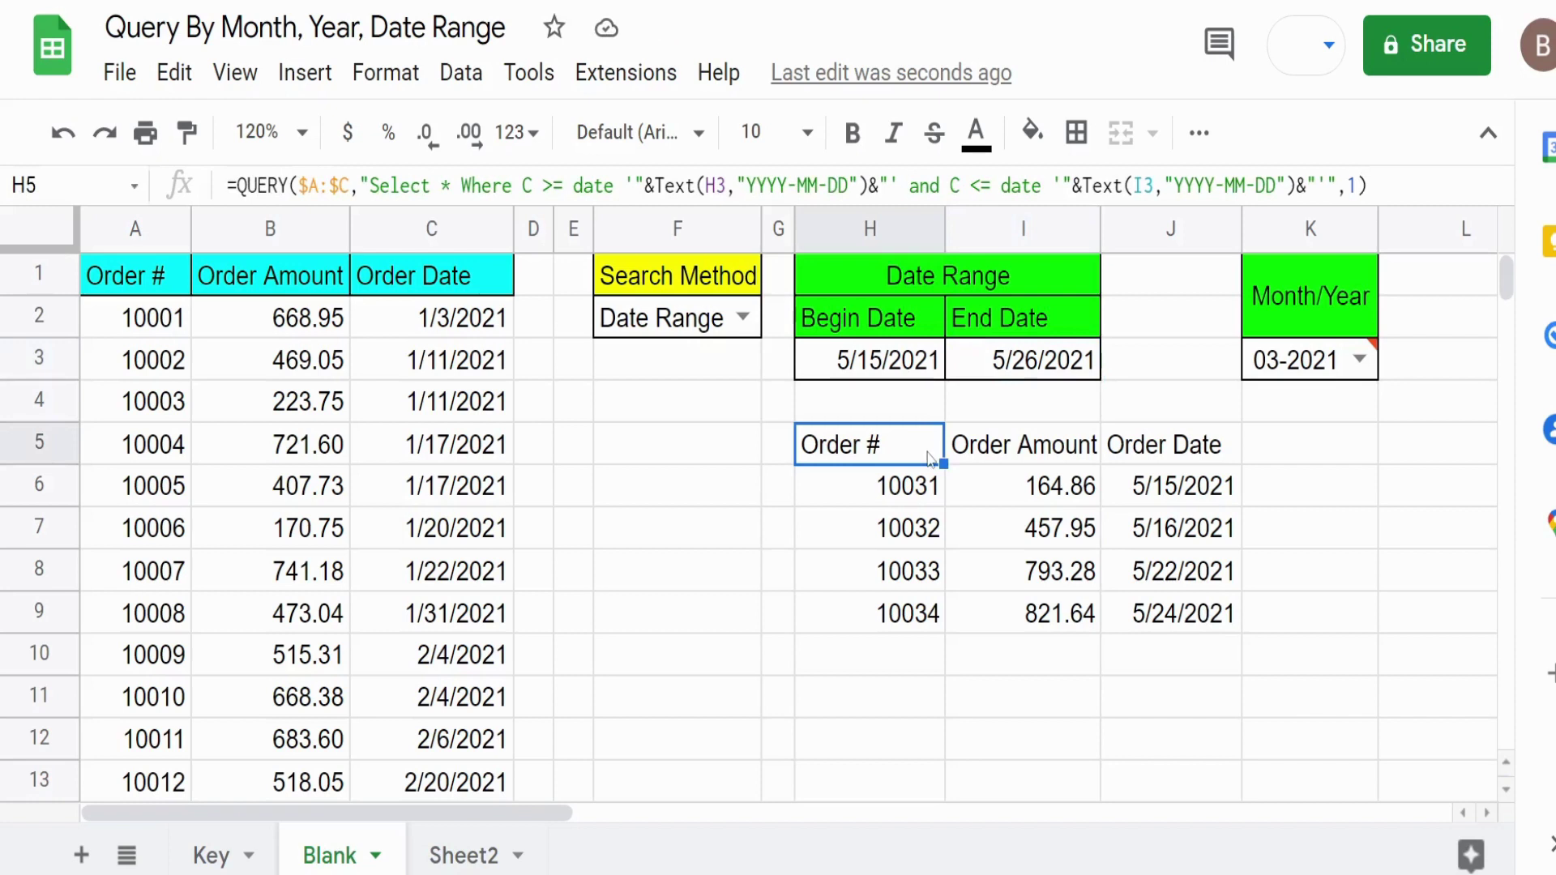
pyautogui.click(673, 322)
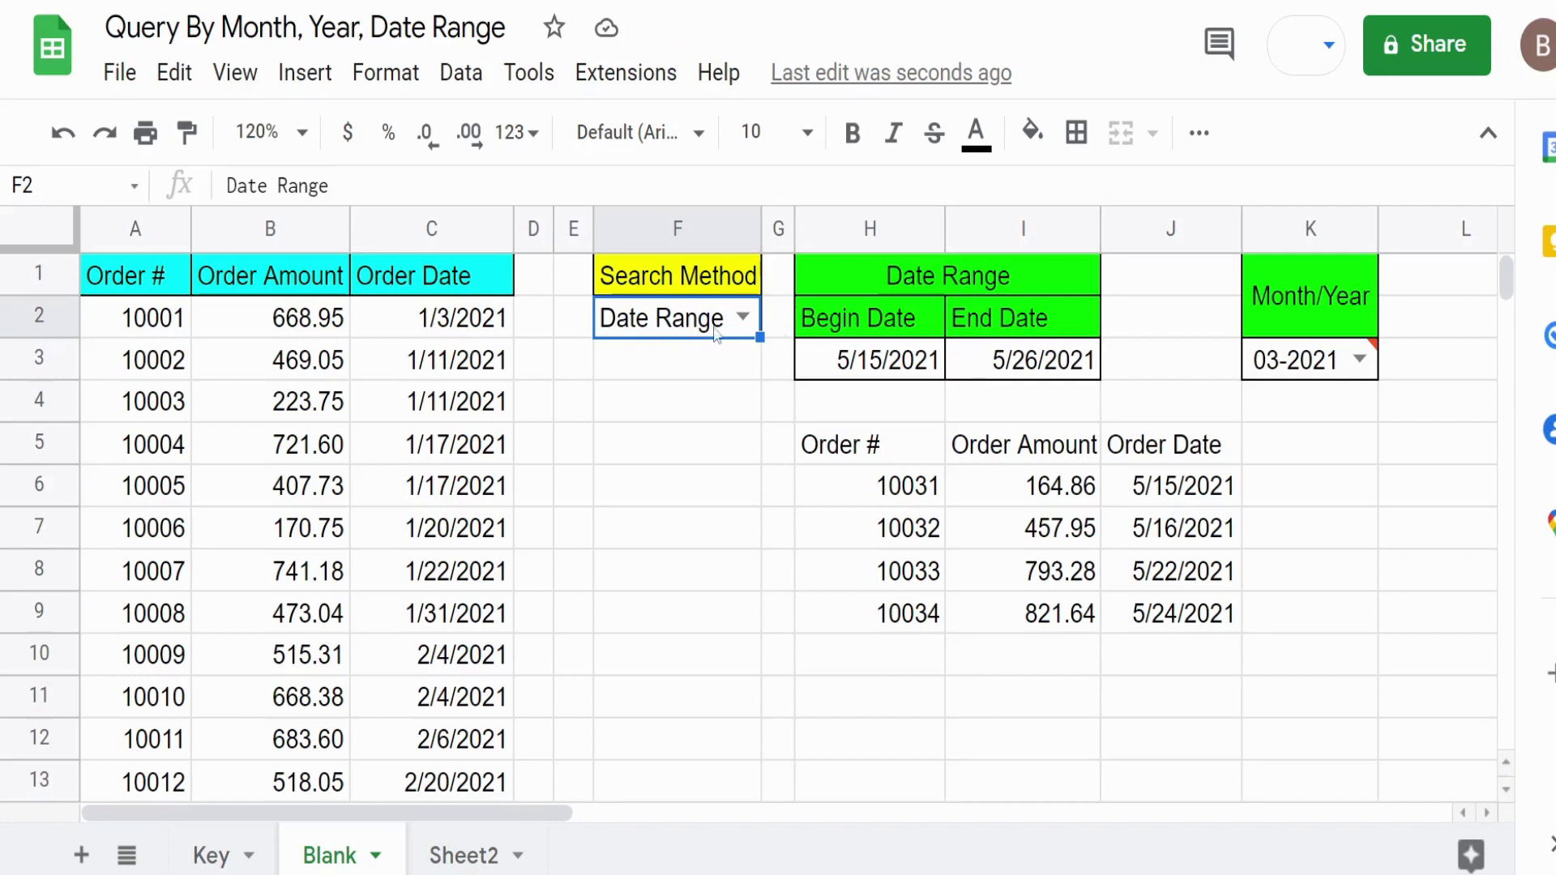
pyautogui.click(905, 457)
pyautogui.doubleClick(904, 456)
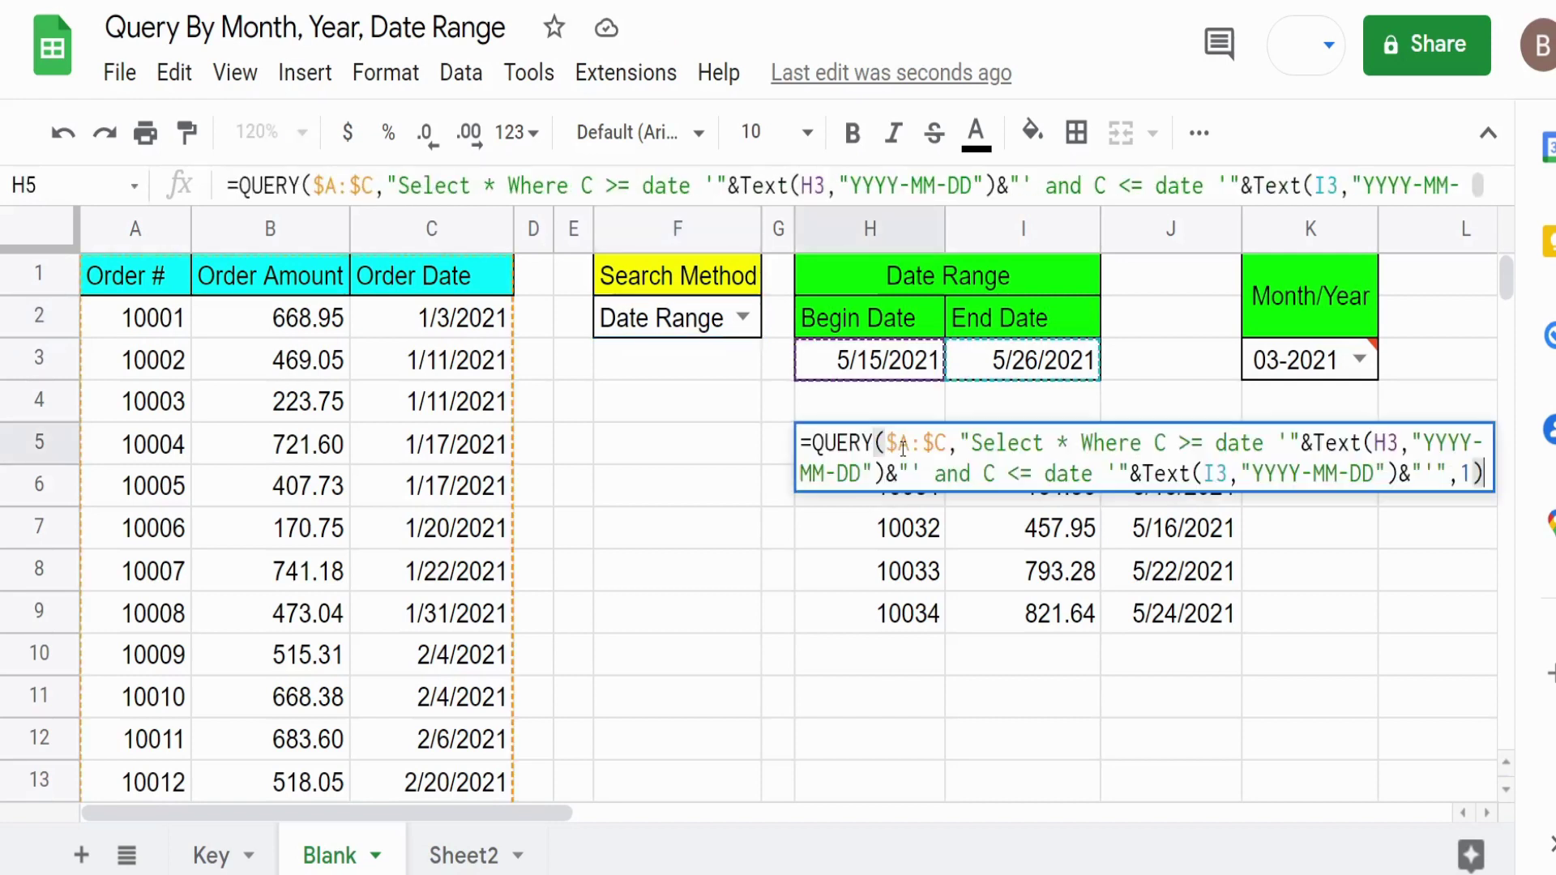
pyautogui.click(811, 445)
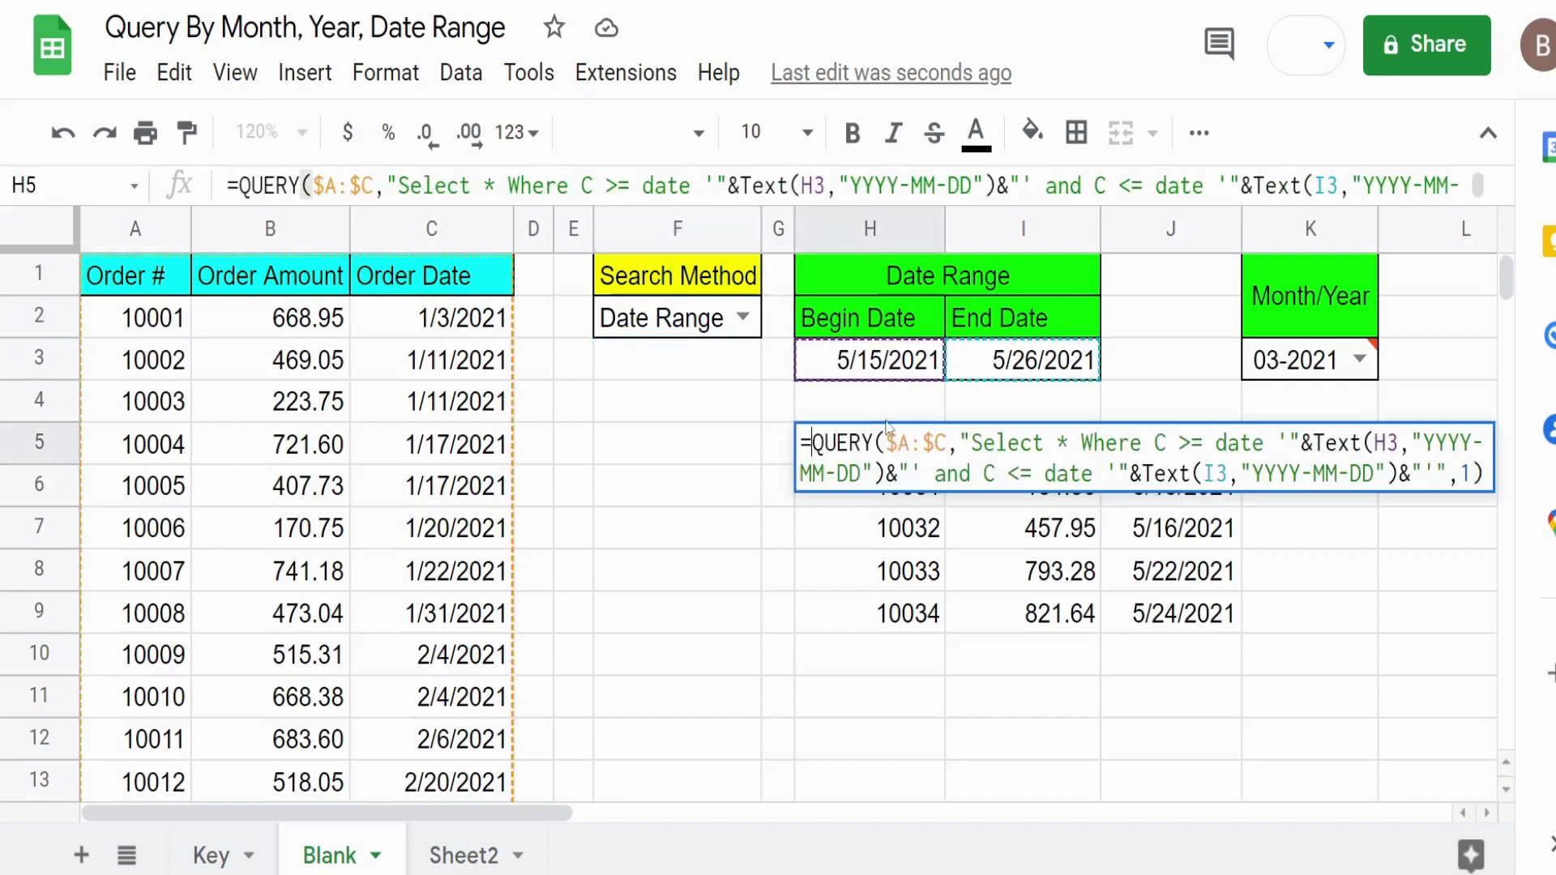
pyautogui.write('IF(')
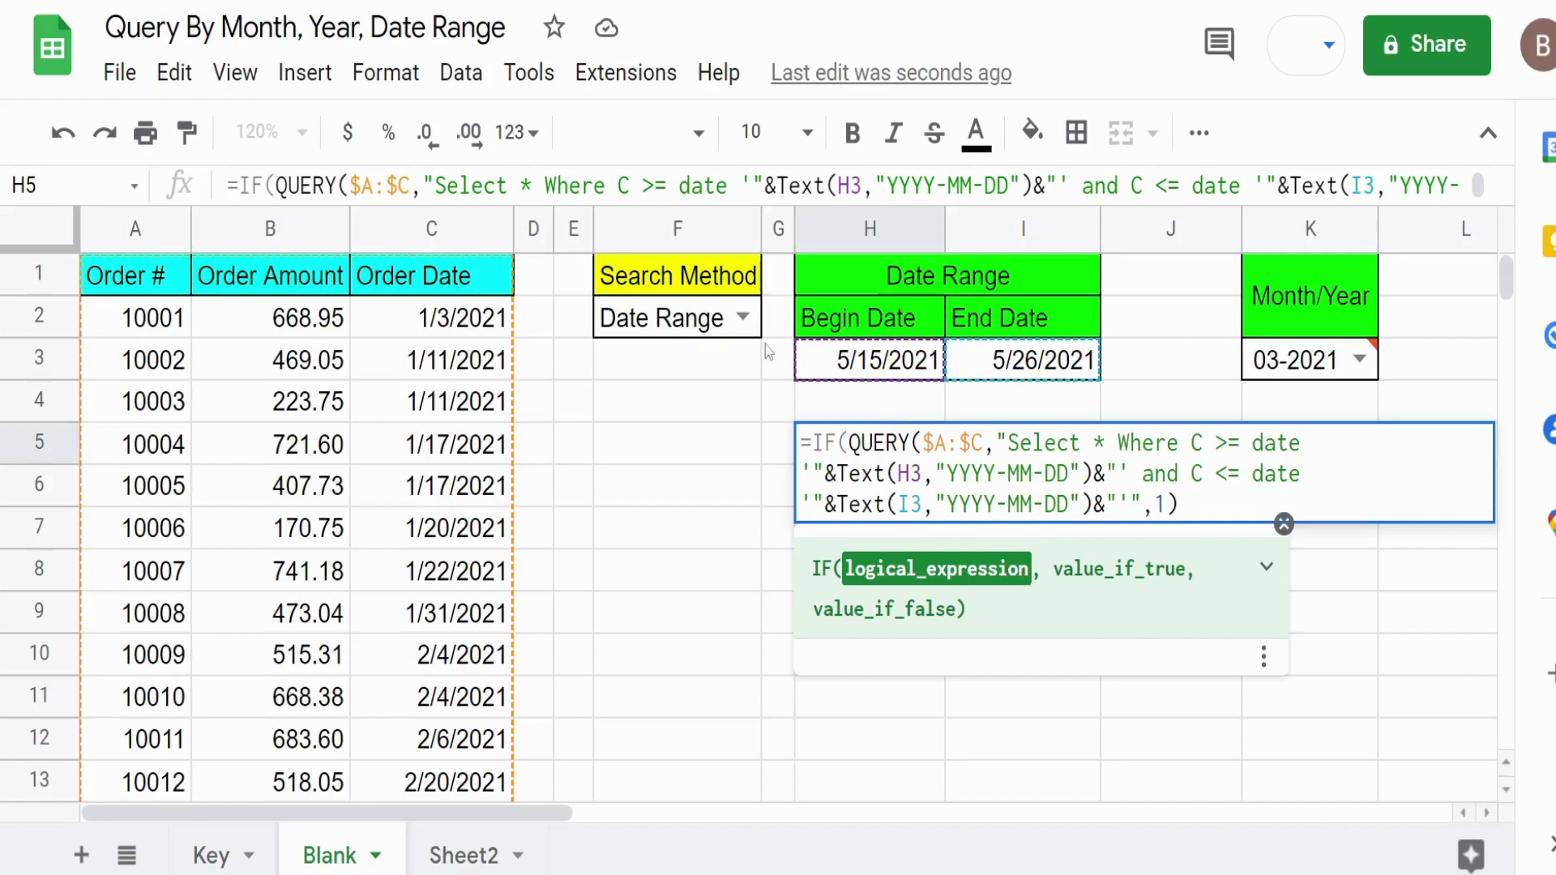
pyautogui.click(681, 331)
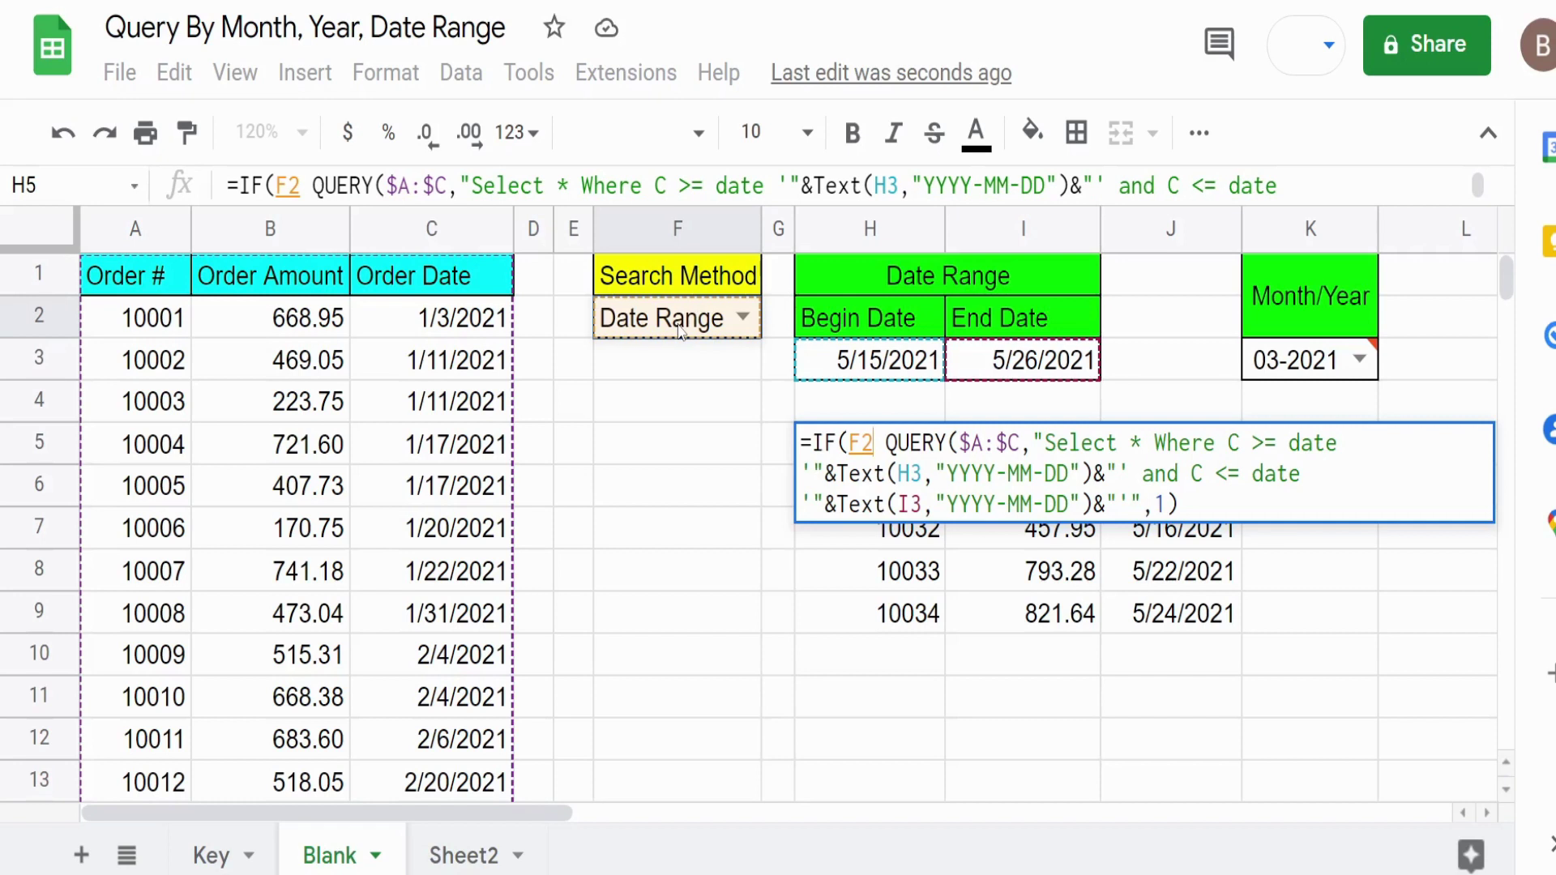
pyautogui.write('="')
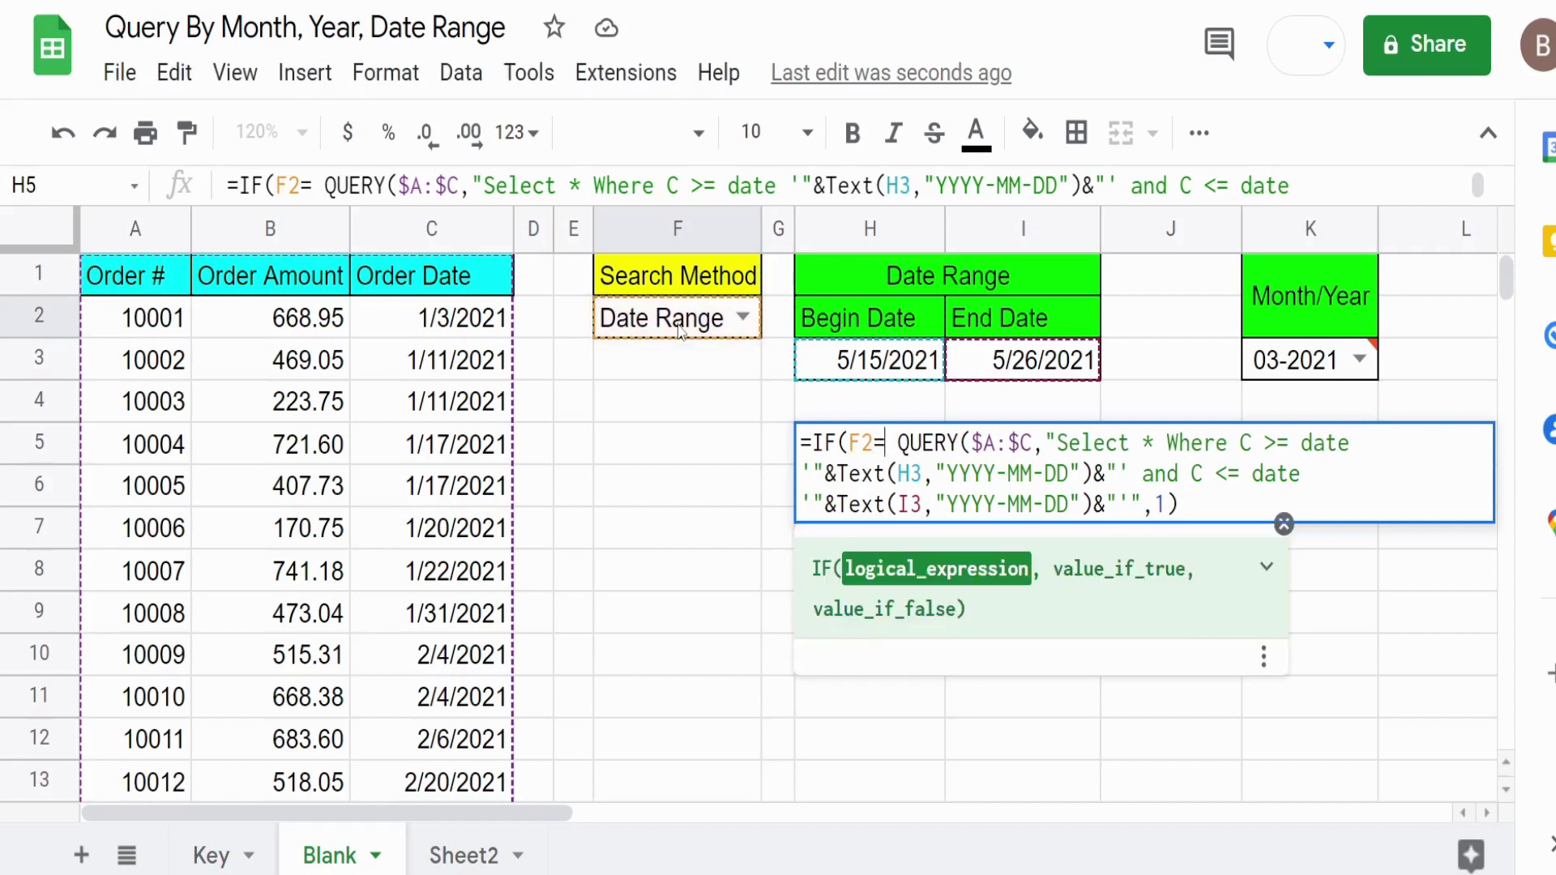
pyautogui.write('Date R')
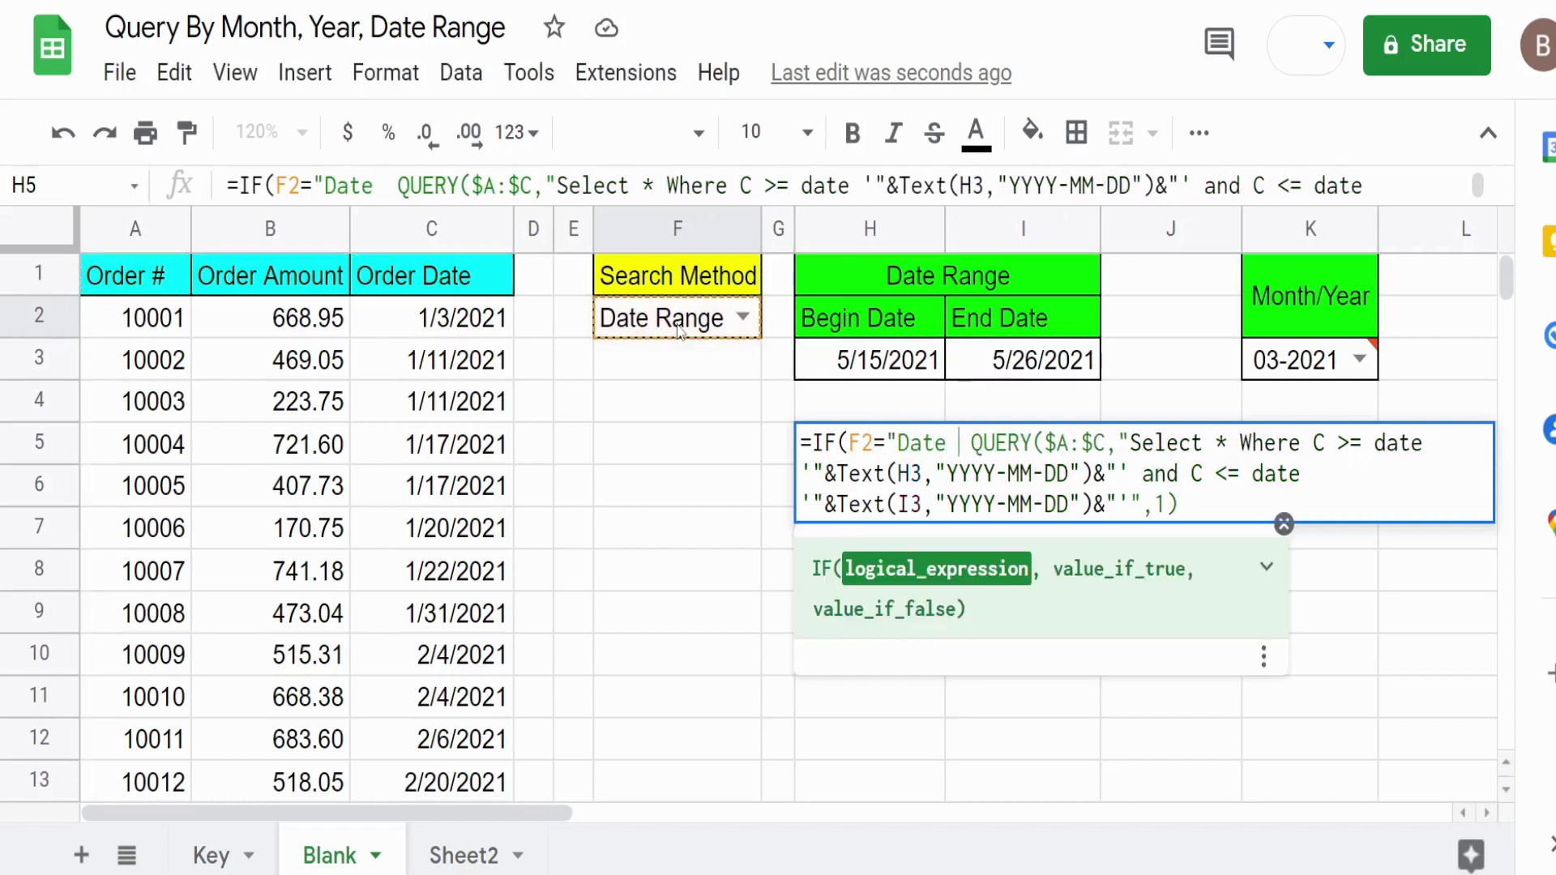
pyautogui.write('ange",')
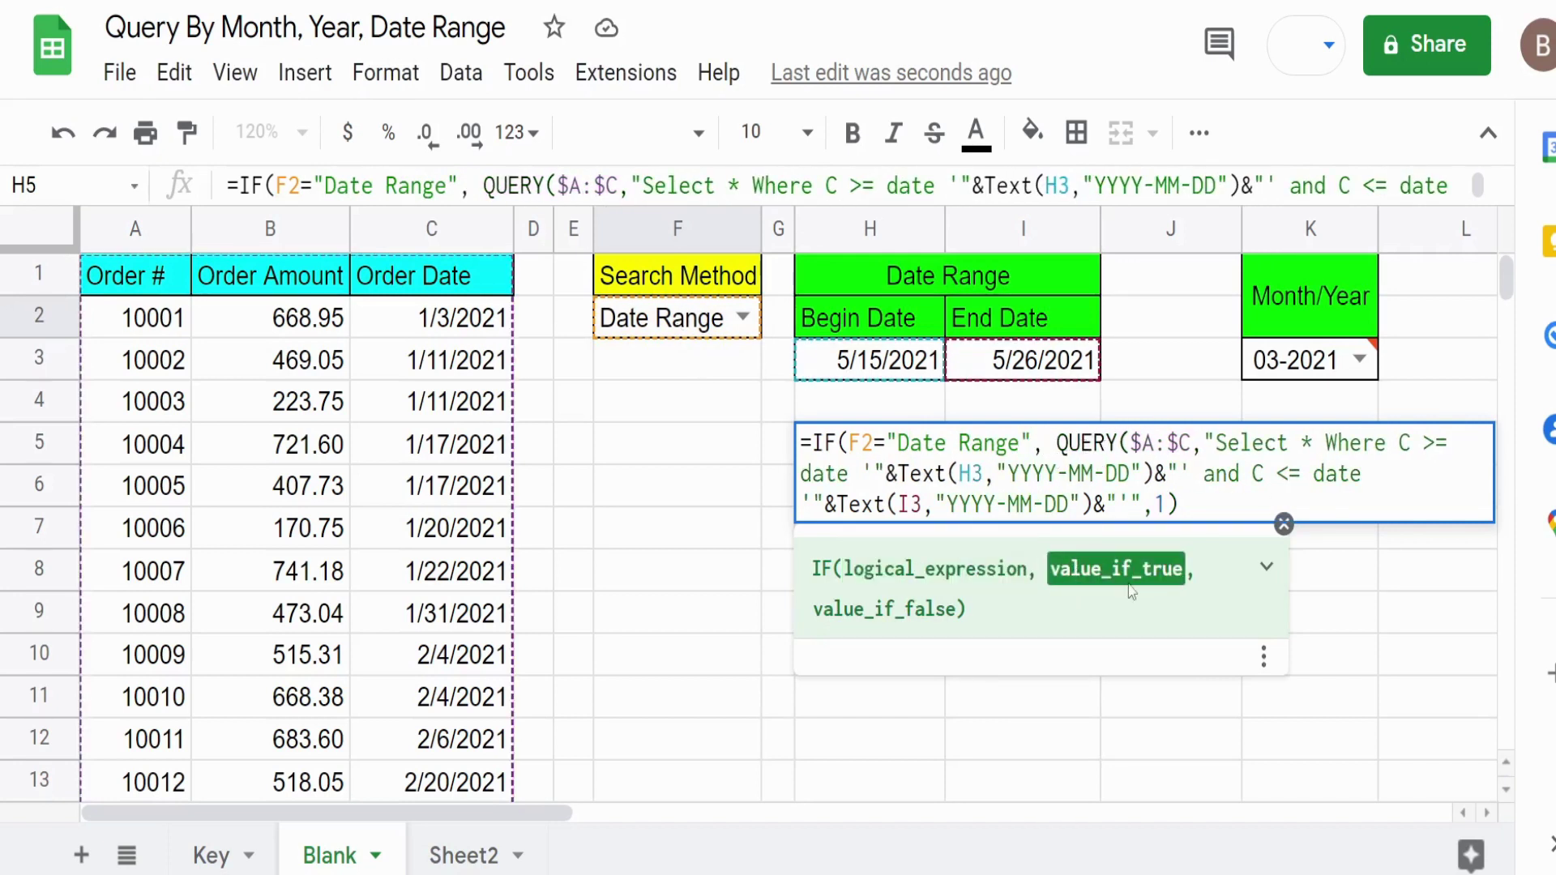
pyautogui.moveTo(1051, 440); pyautogui.dragTo(1250, 501)
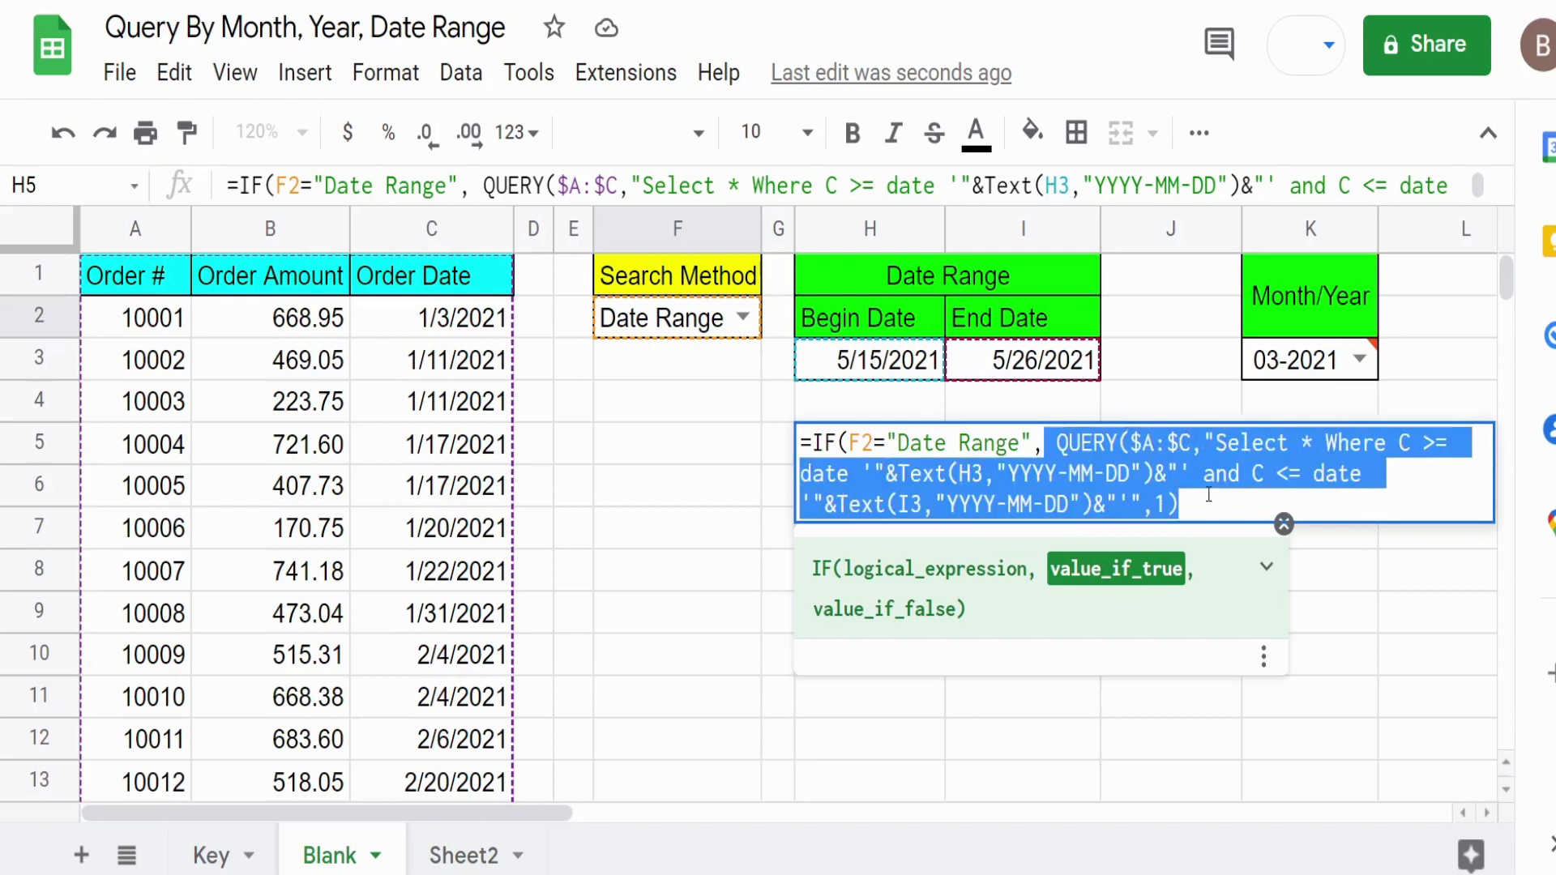
pyautogui.click(1209, 495)
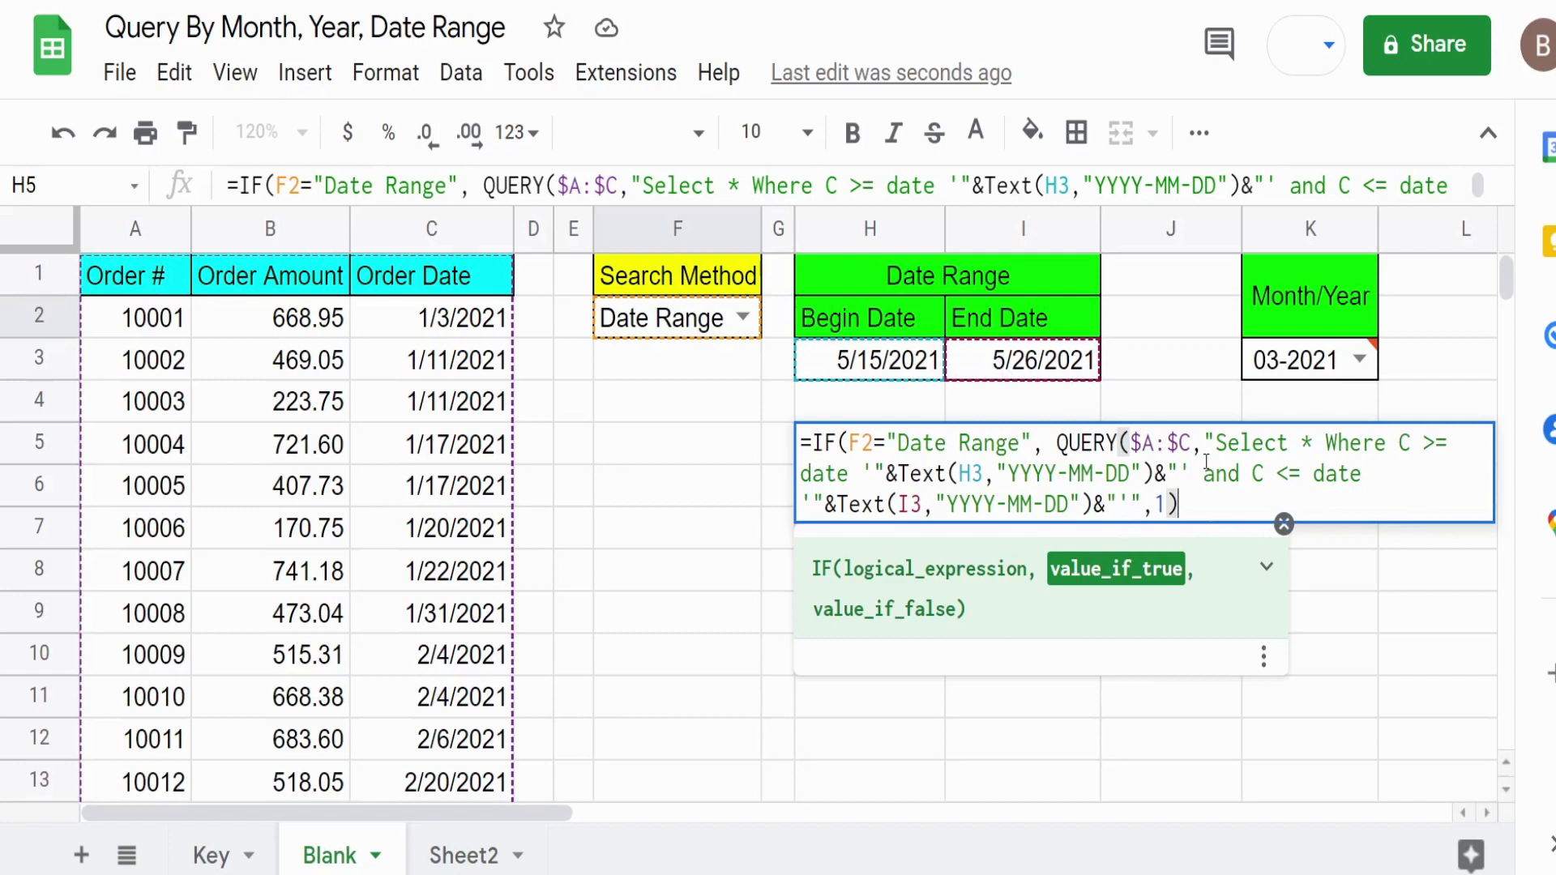
# Step: Begin the IF's value if false in H5 with a copy of the first QUERY's opening, QUERY($A:$C,"Select * Where
pyautogui.write(',')
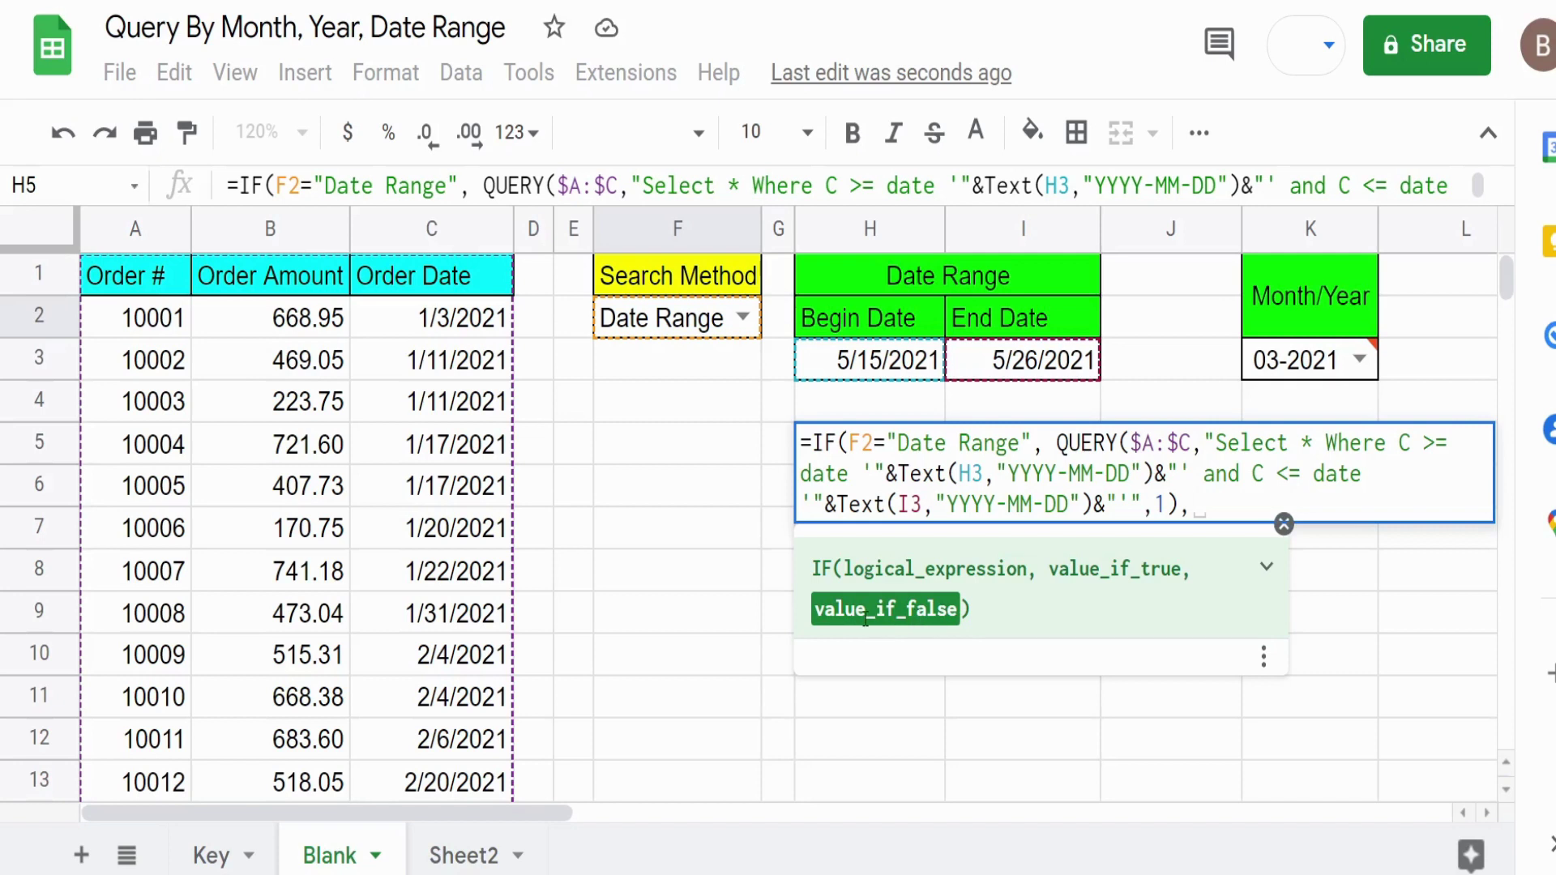
pyautogui.moveTo(1315, 374)
pyautogui.moveTo(1388, 443); pyautogui.dragTo(1053, 443)
pyautogui.click(1054, 443)
pyautogui.click(1380, 442)
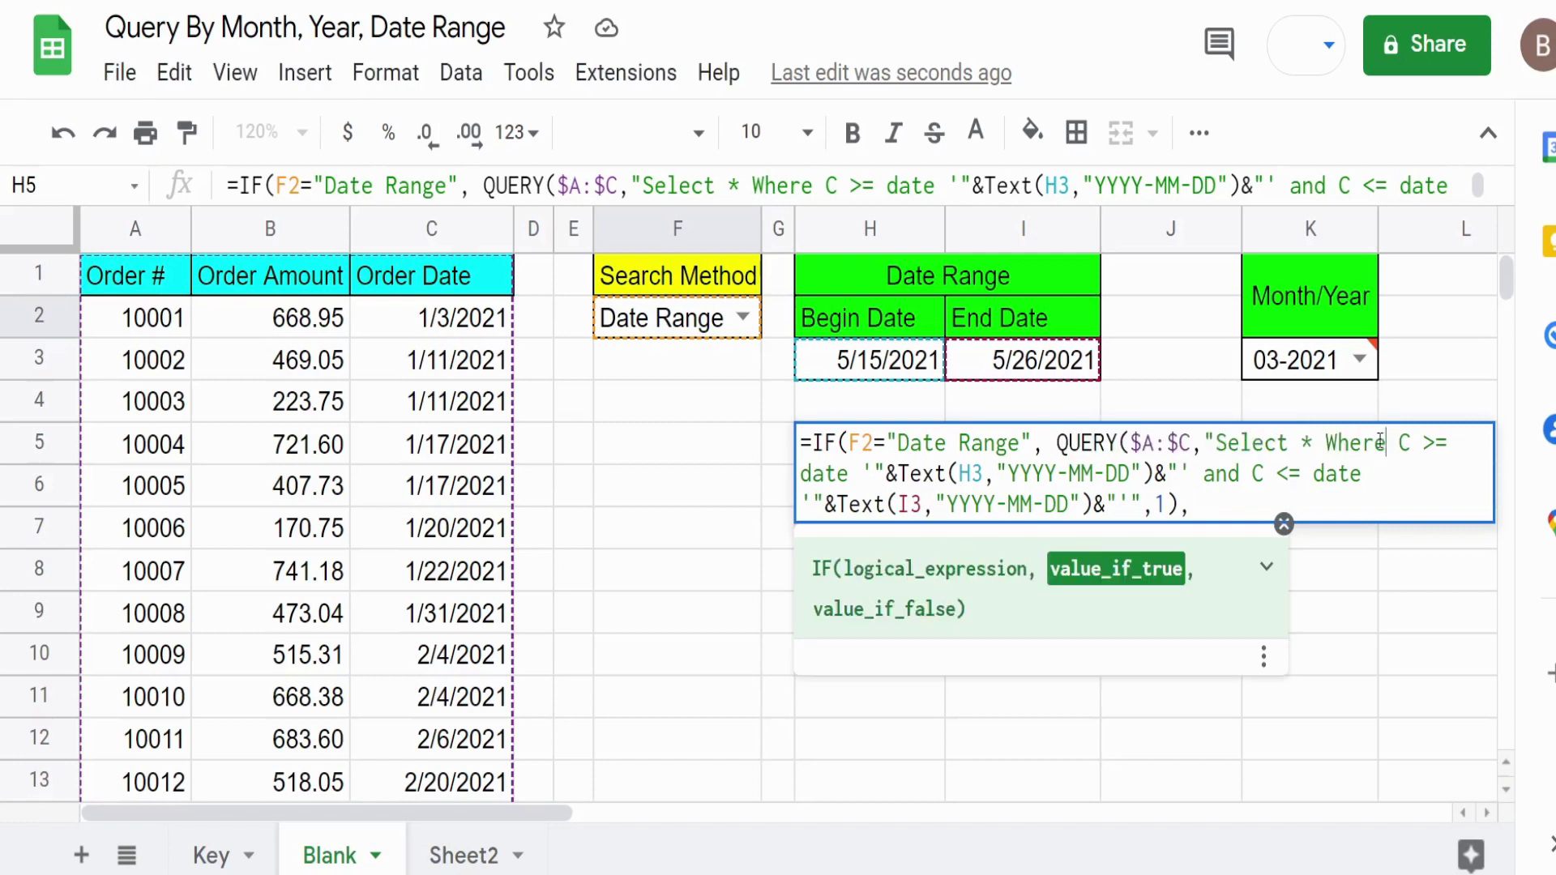
pyautogui.moveTo(1380, 442); pyautogui.dragTo(1055, 432)
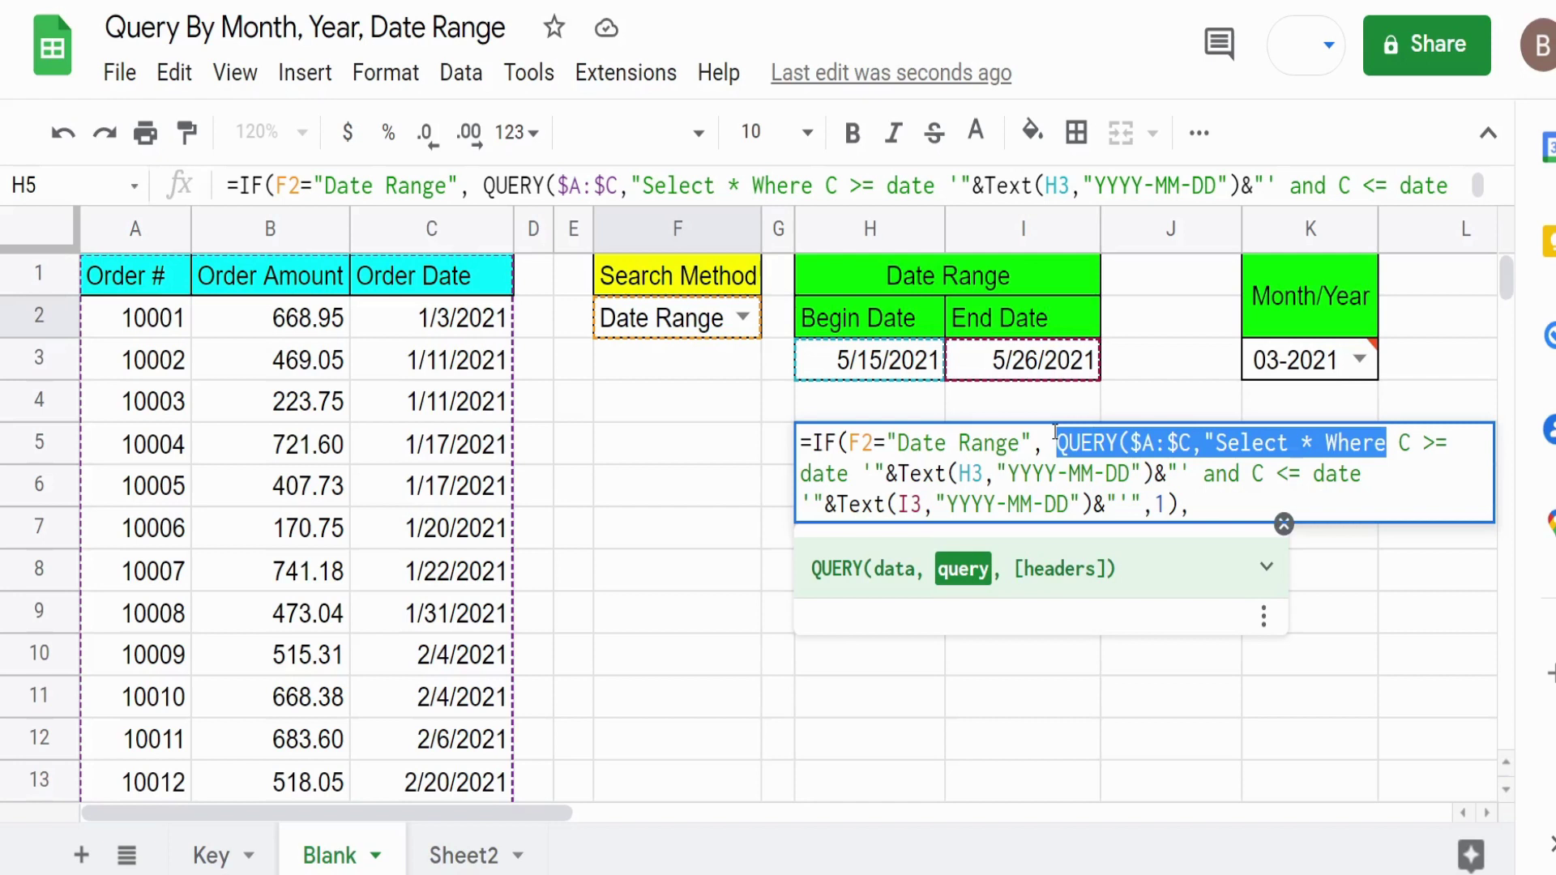
pyautogui.hotkey('ctrl', 'c')
pyautogui.click(1190, 506)
pyautogui.hotkey('ctrl', 'v')
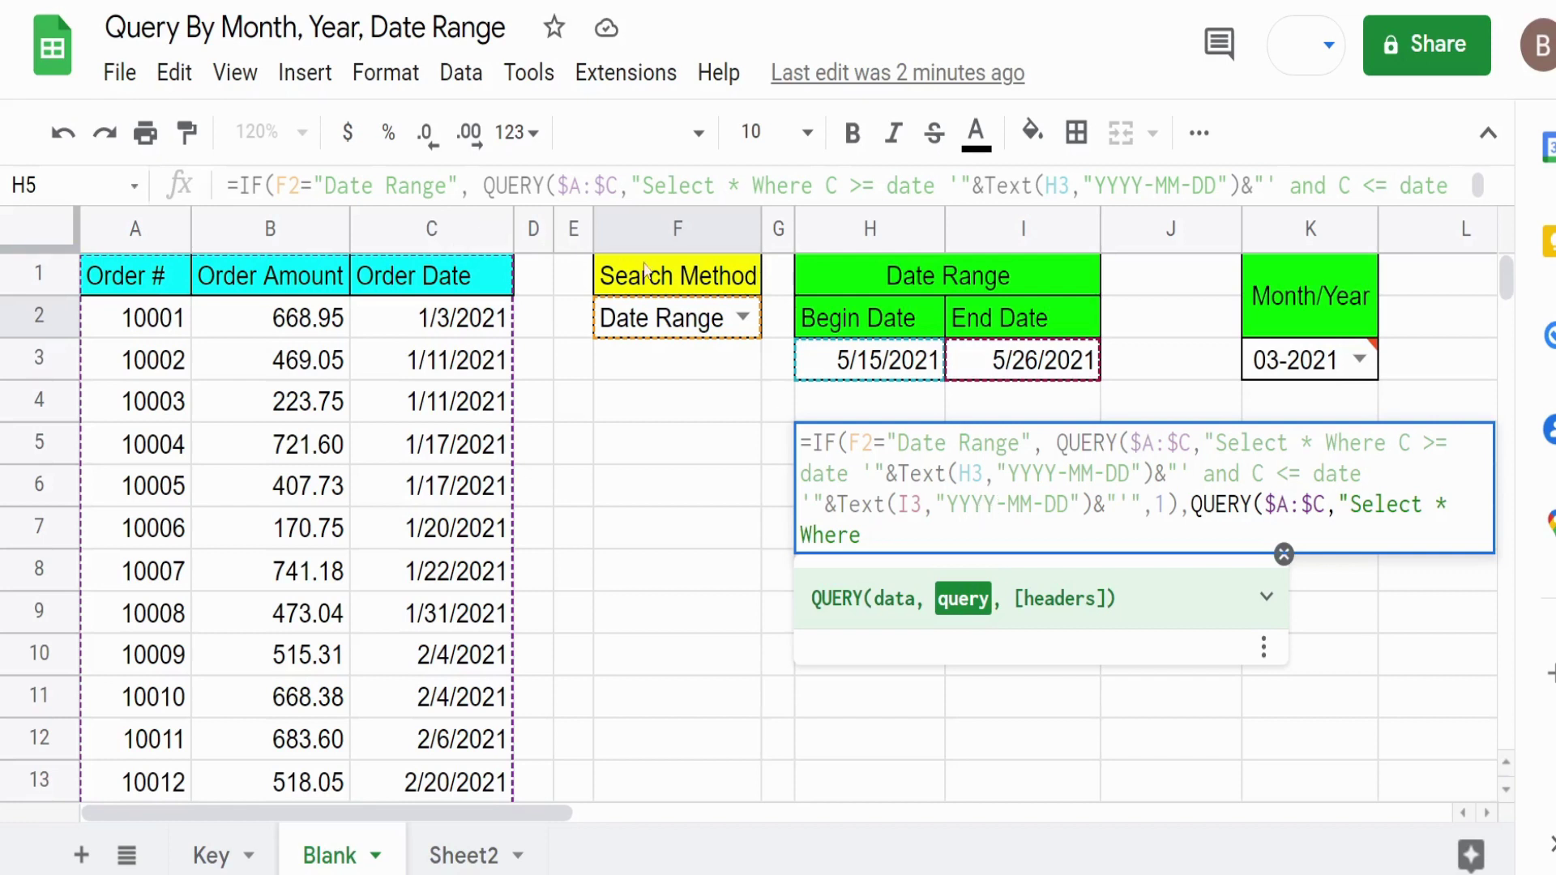
# Step: Add the month condition Month(C)+1 = "&Month(K3)&" to the second QUERY's Where clause in the H5 formula
pyautogui.write('Month(C)')
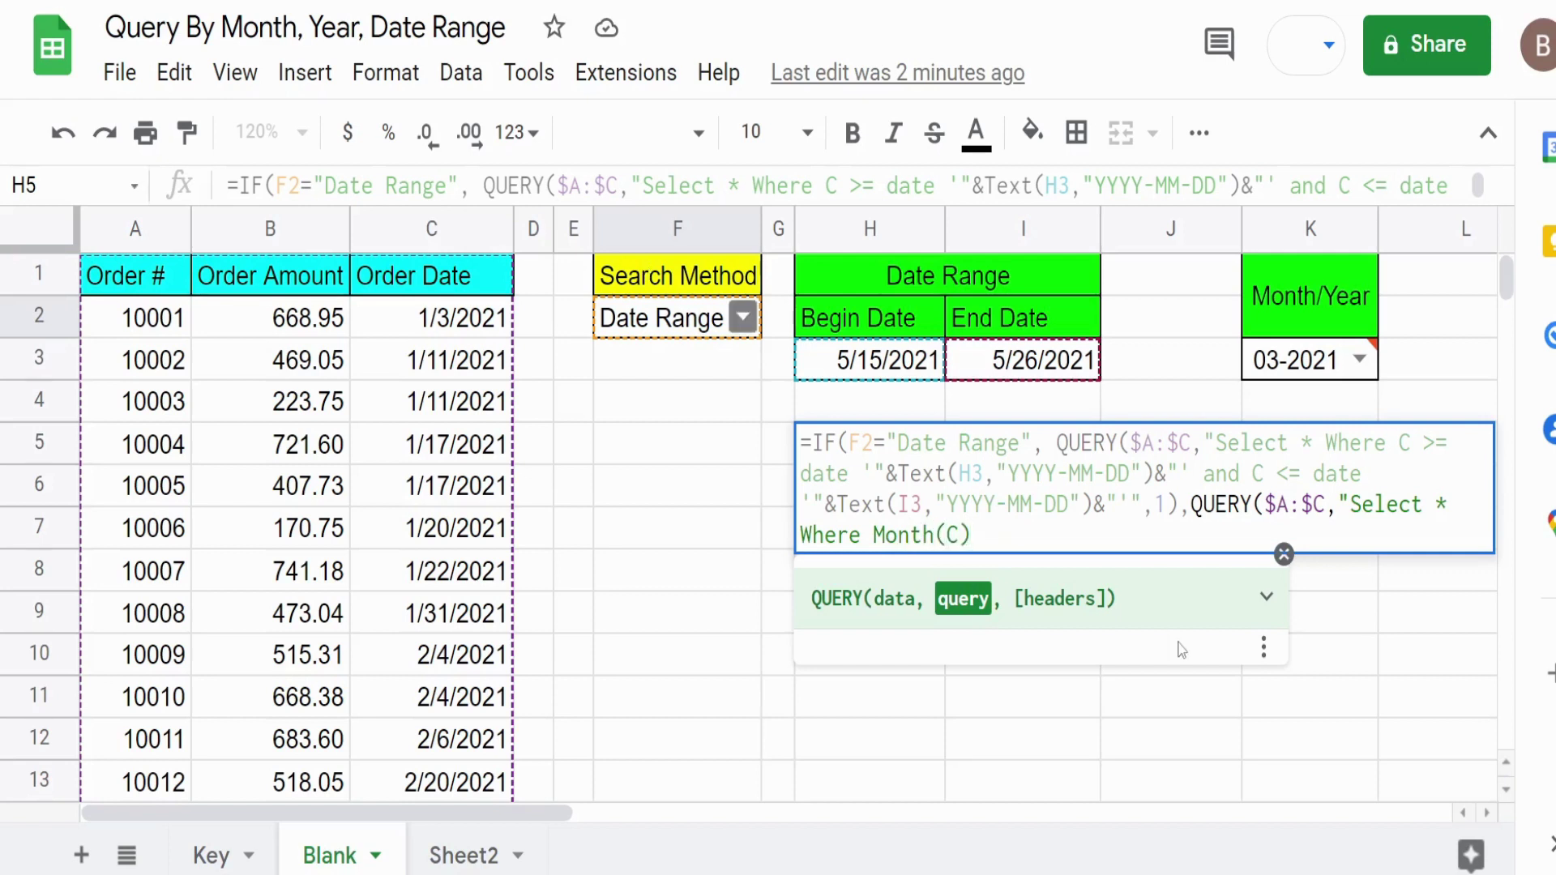
pyautogui.write('+')
pyautogui.write('1')
pyautogui.write('= "')
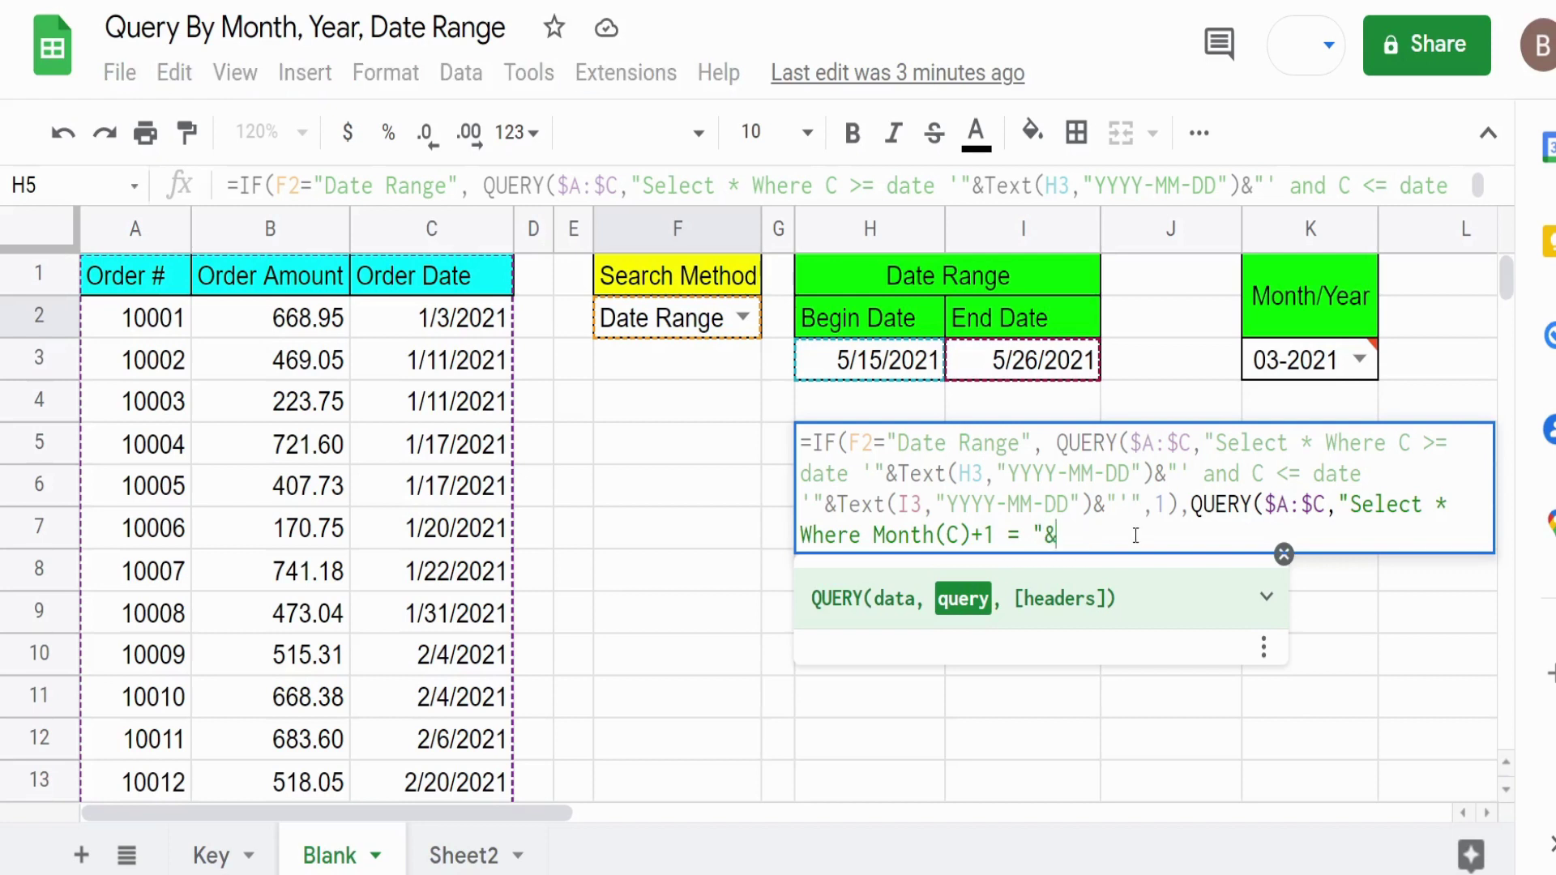
pyautogui.write('&')
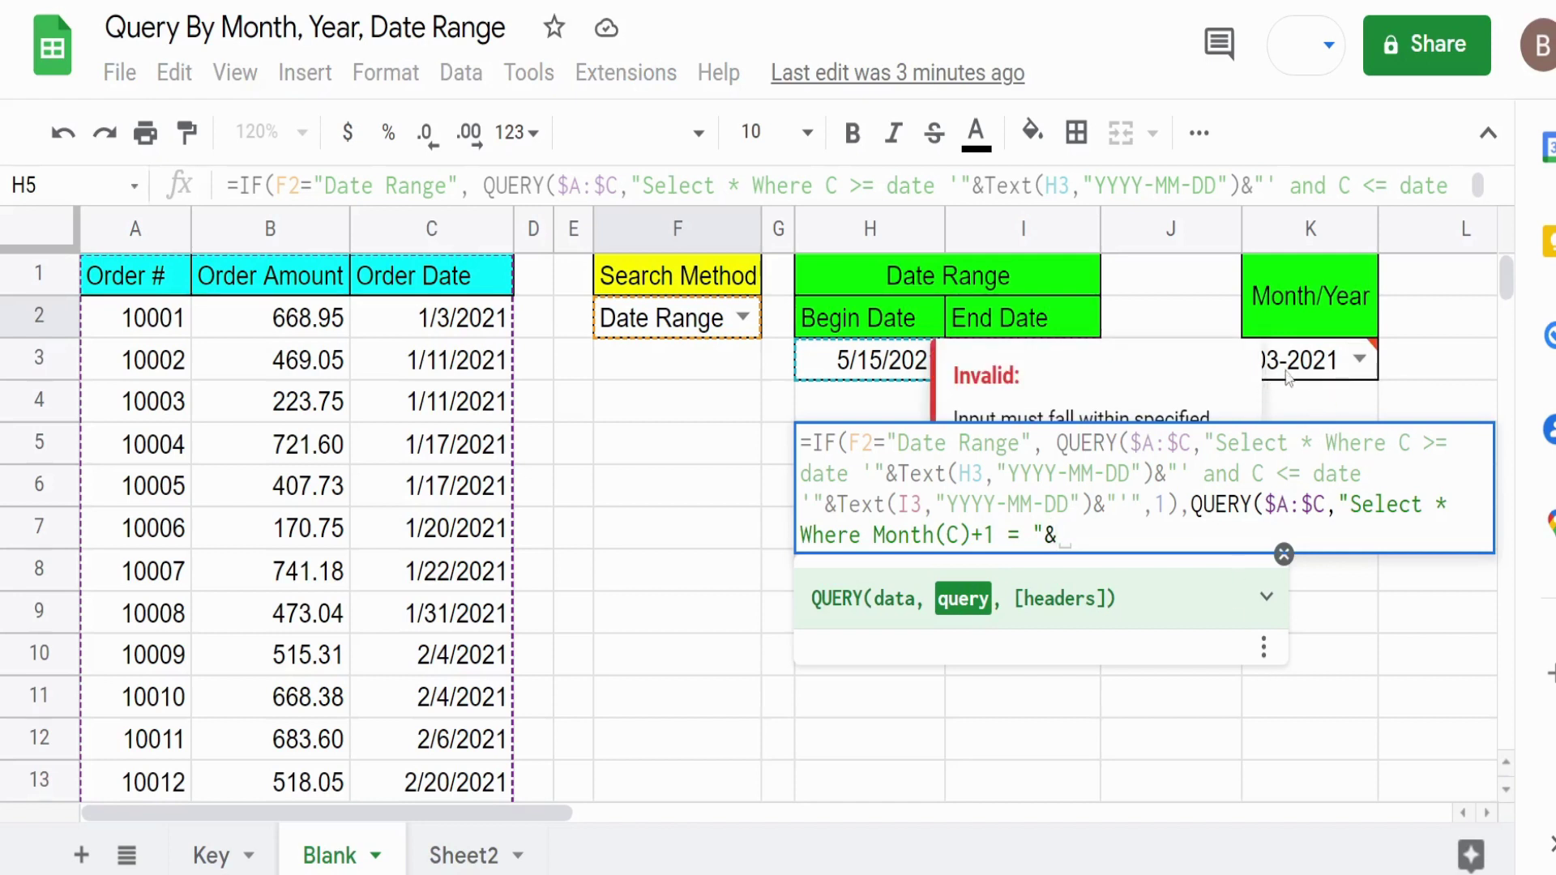
pyautogui.write('Month(')
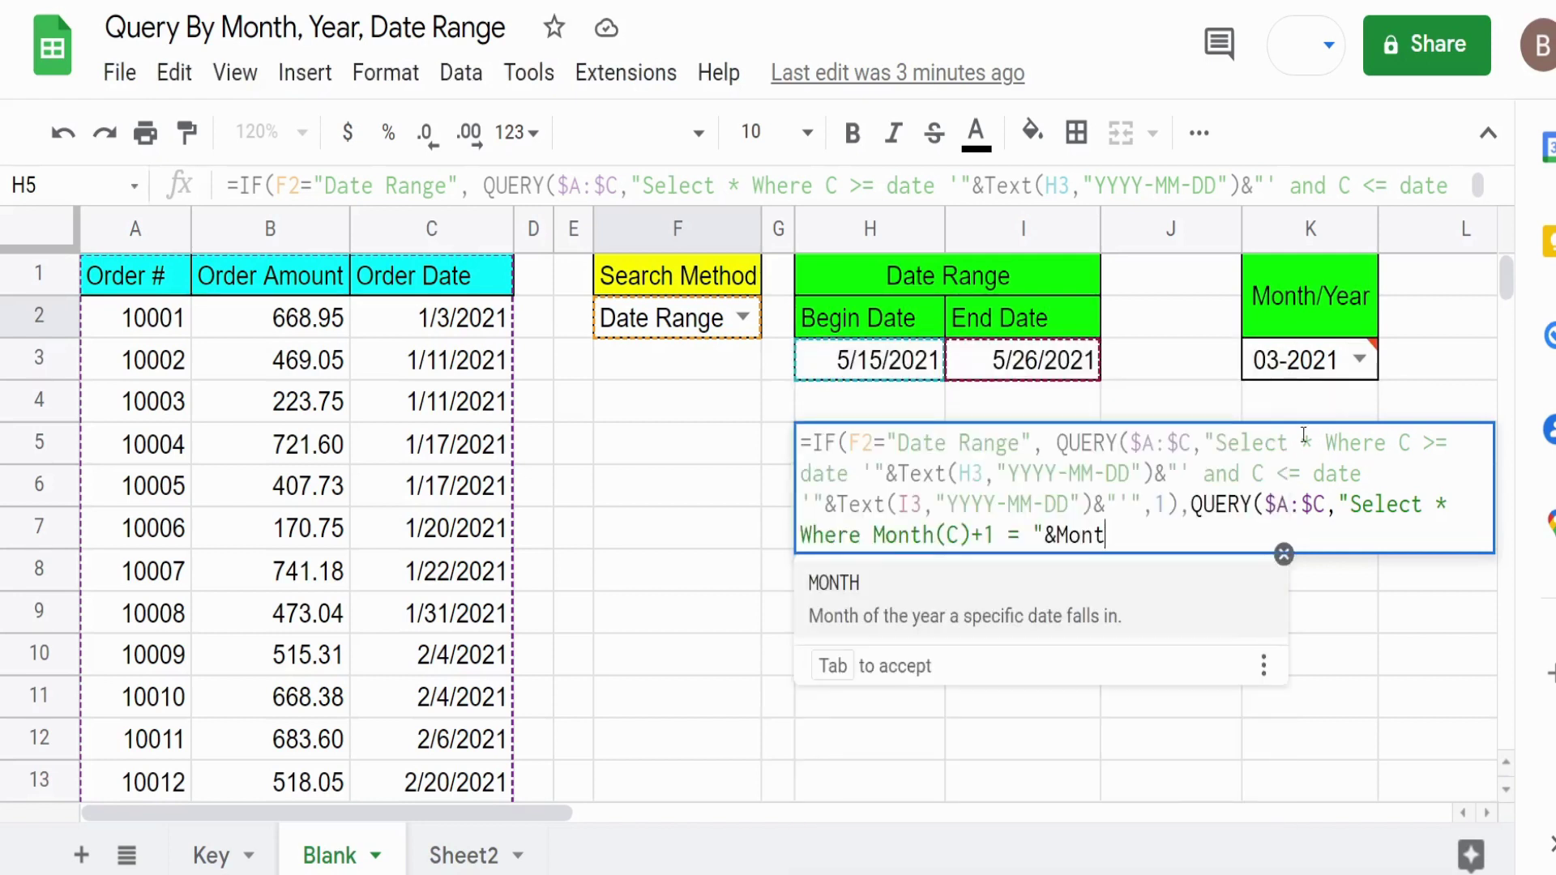
pyautogui.write('K')
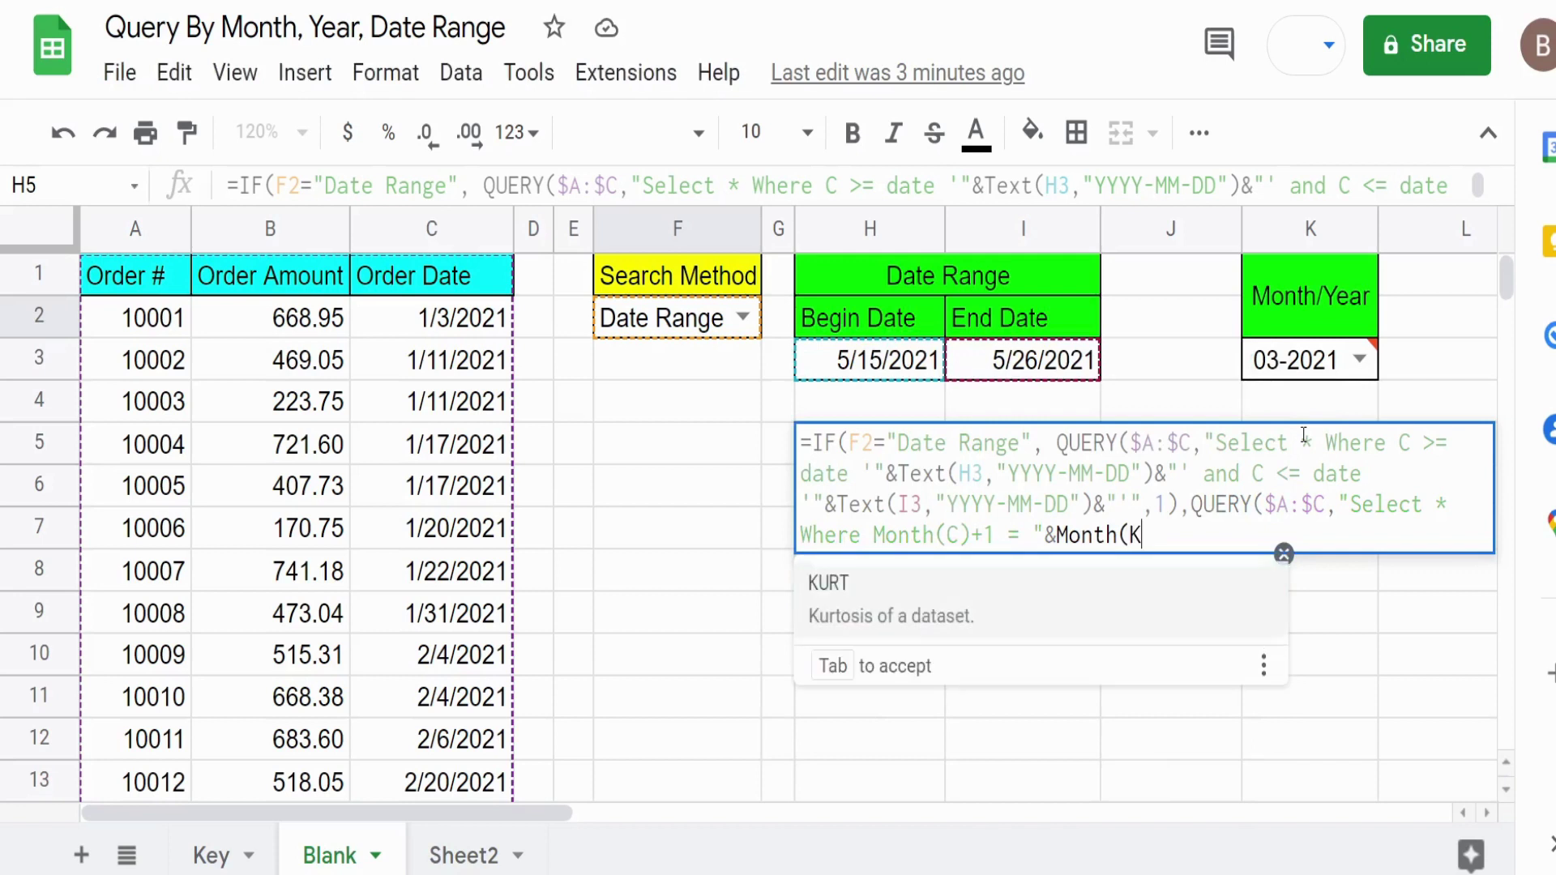
pyautogui.write('3')
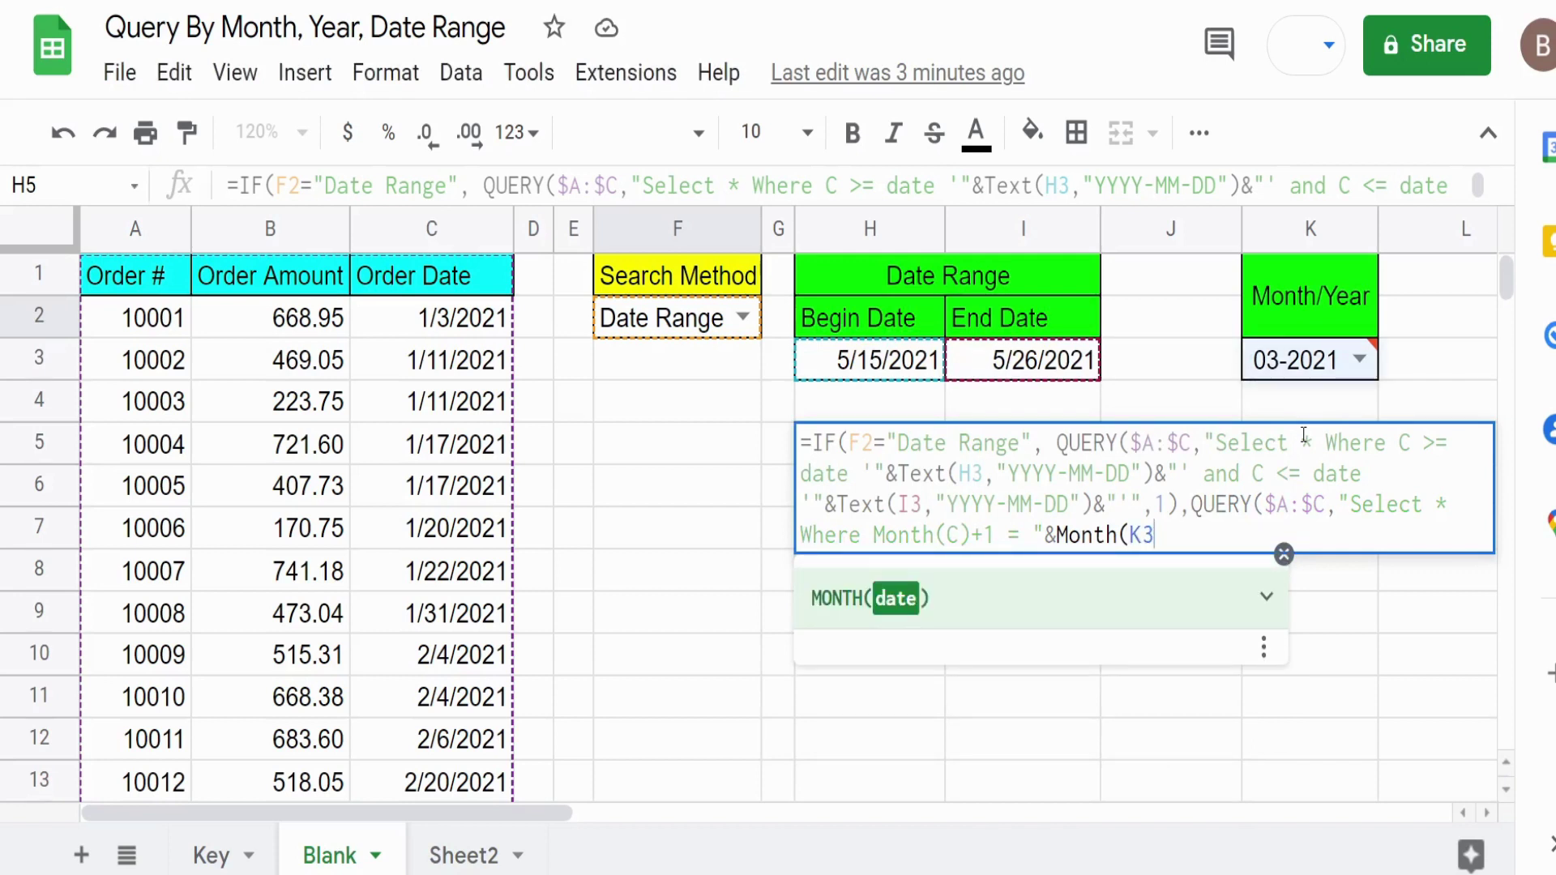
pyautogui.write(')')
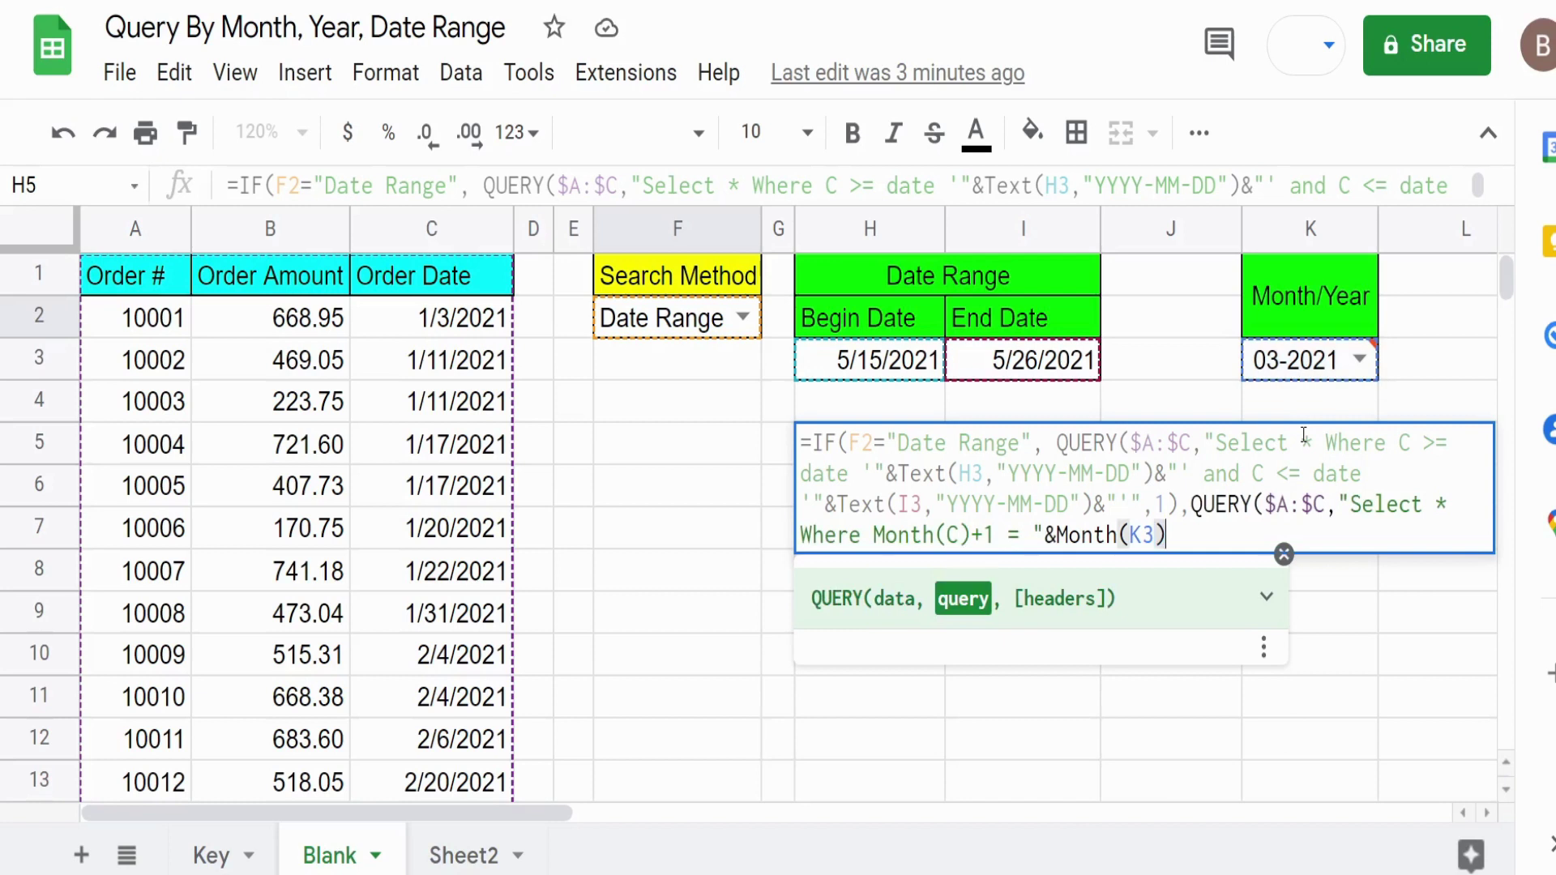
pyautogui.write('&')
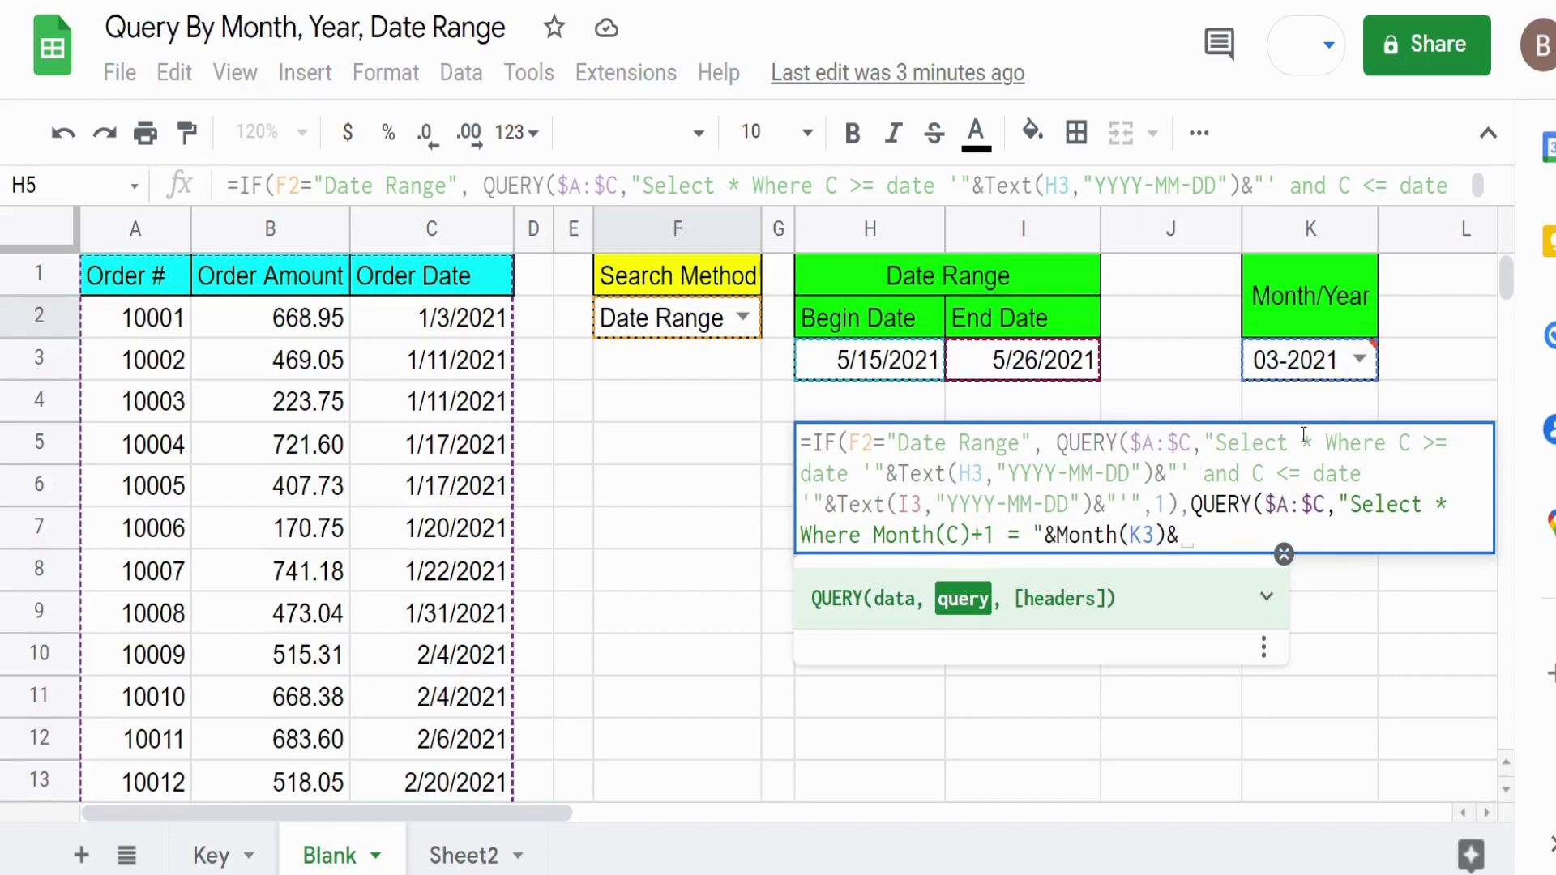
pyautogui.write('"')
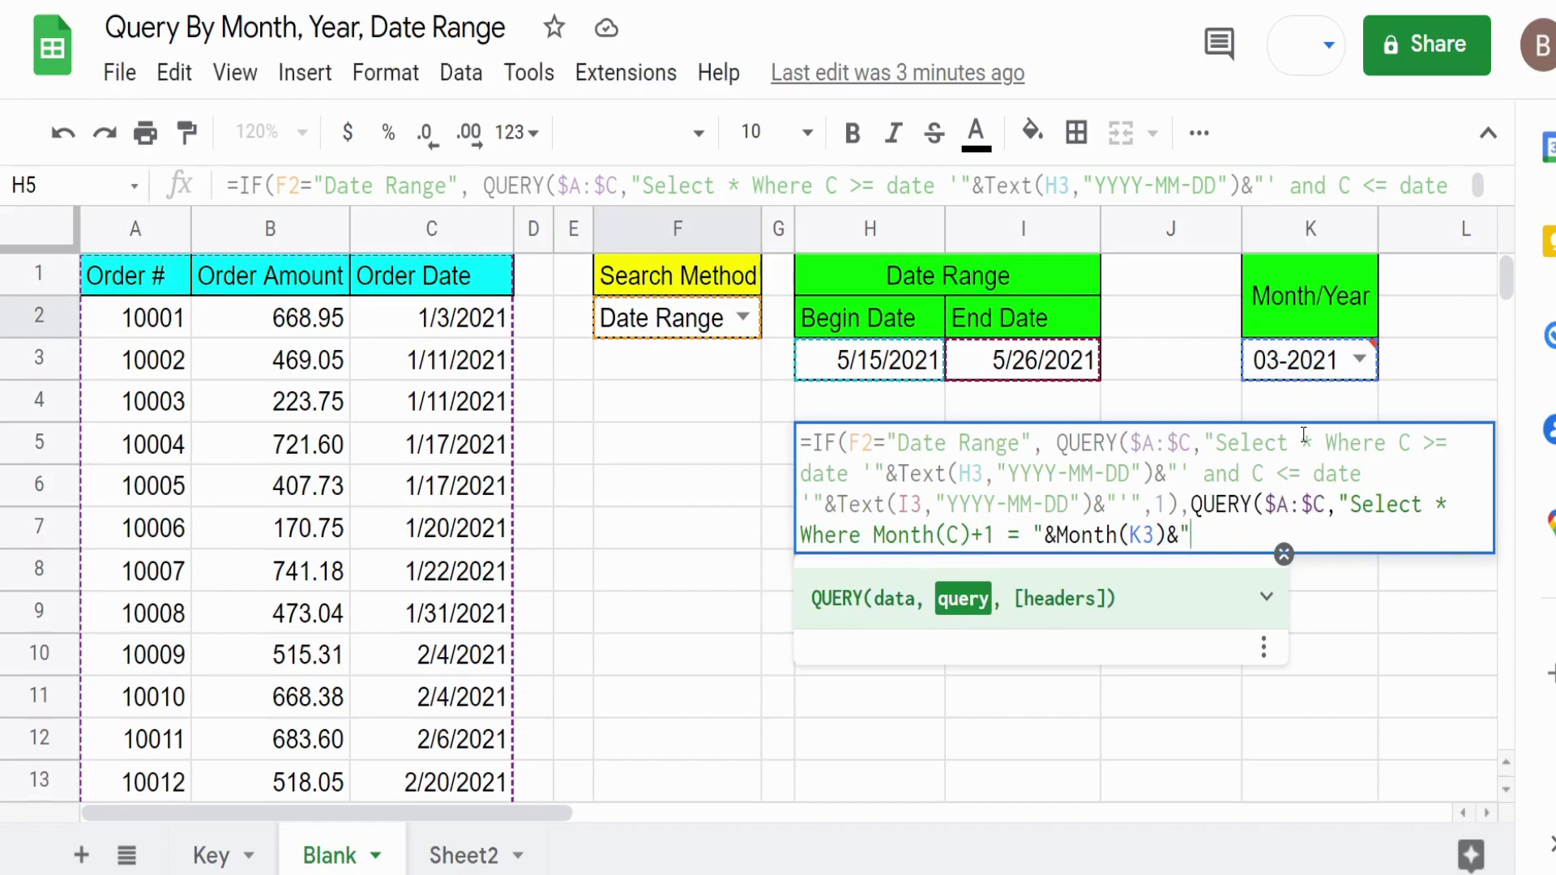
# Step: Extend the second QUERY's Where clause with the year condition and Year(C) = " &Year(K3)
pyautogui.write(' and')
pyautogui.write('Year(C)')
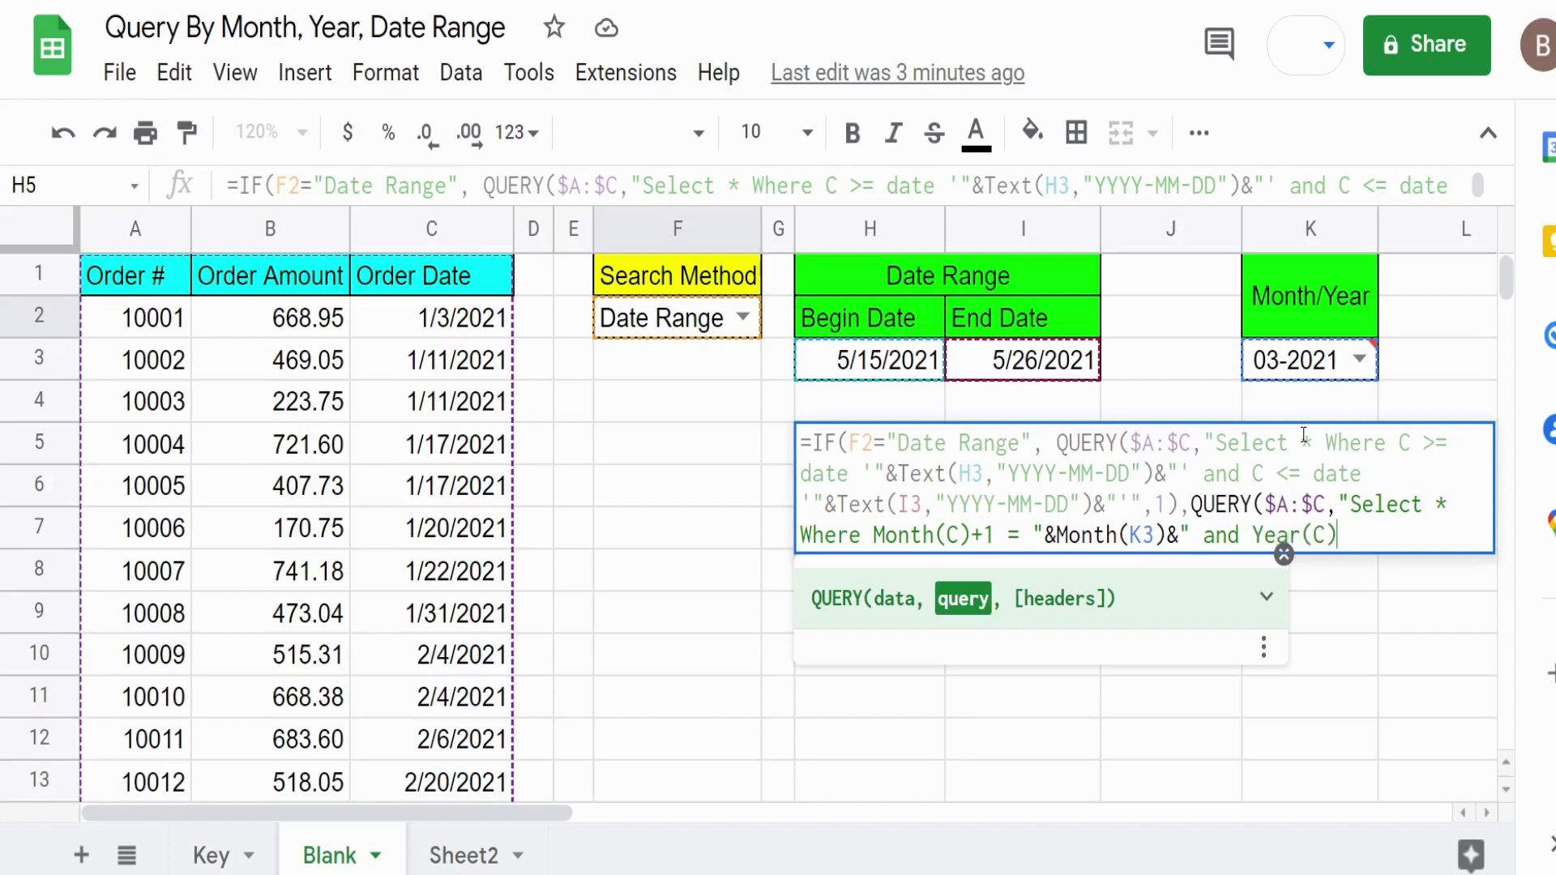
pyautogui.write(' = " &')
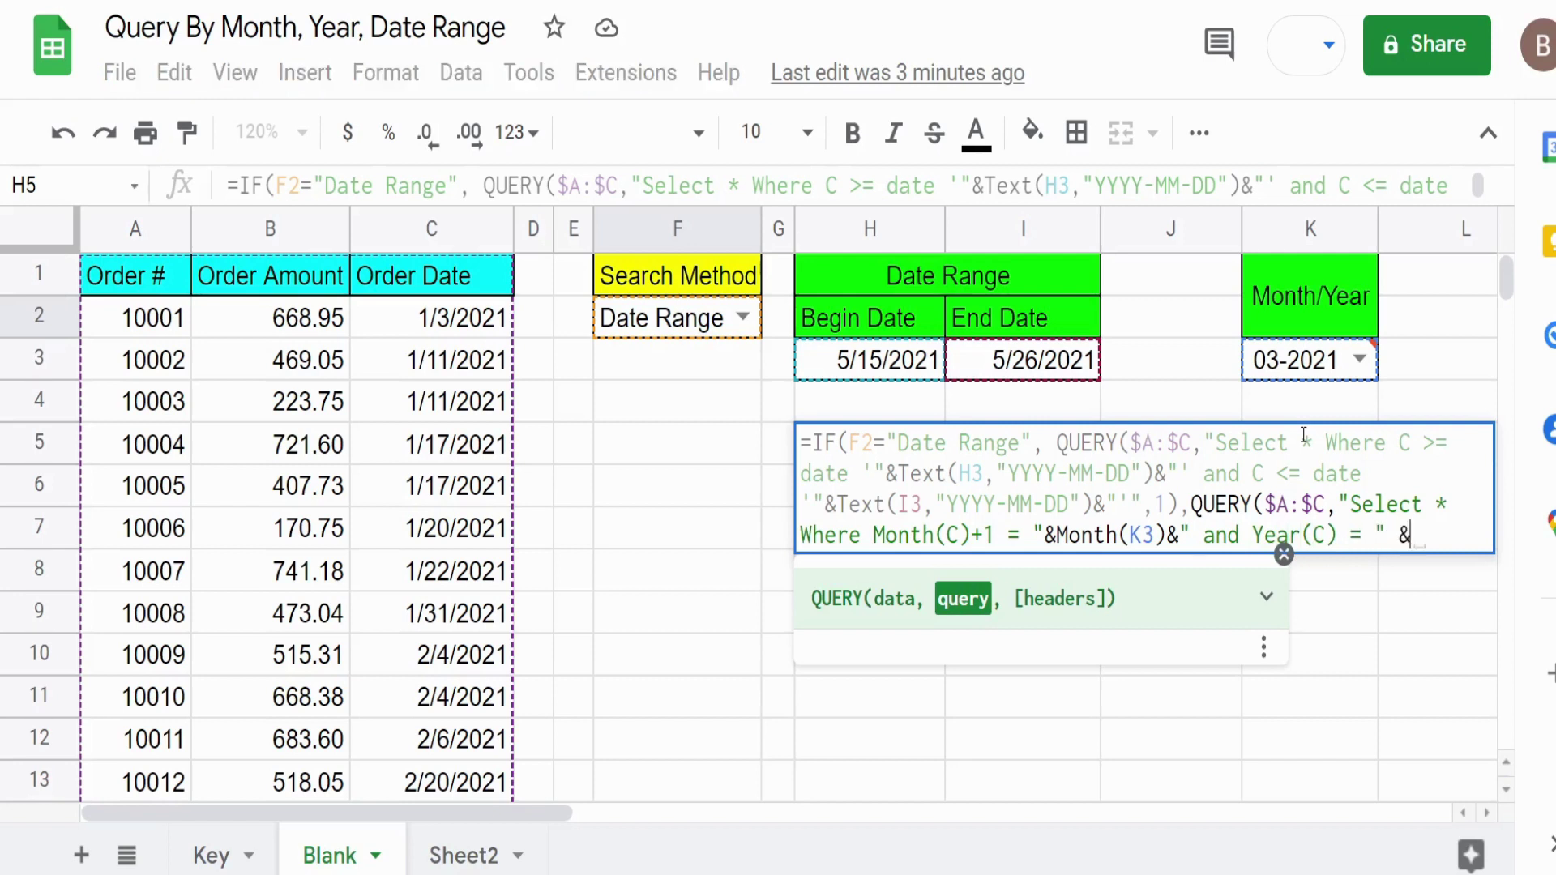
pyautogui.write('Year')
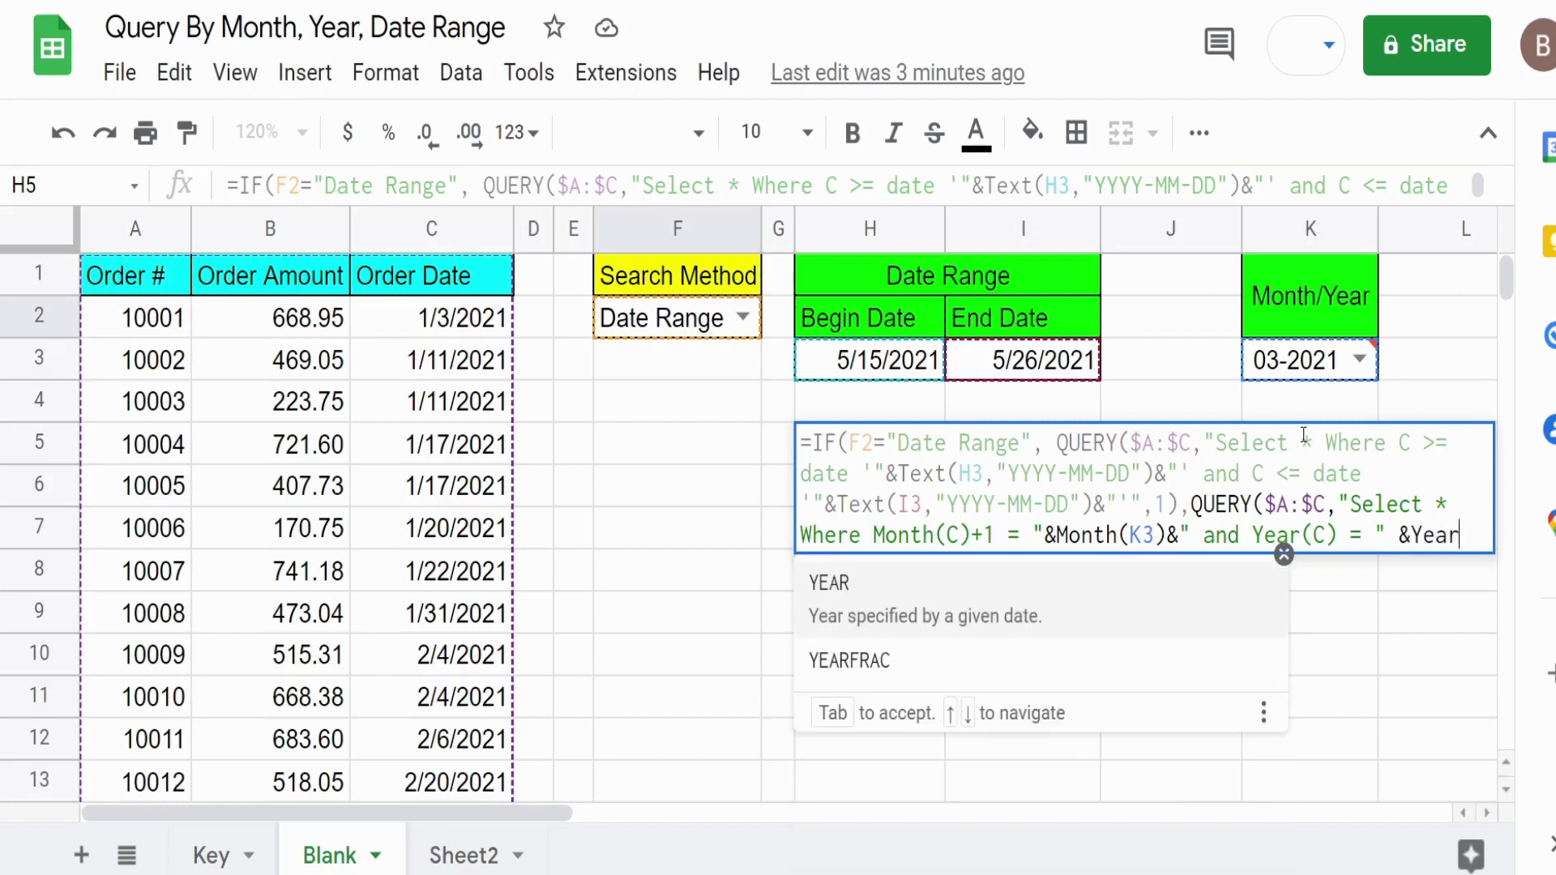
pyautogui.write('(K')
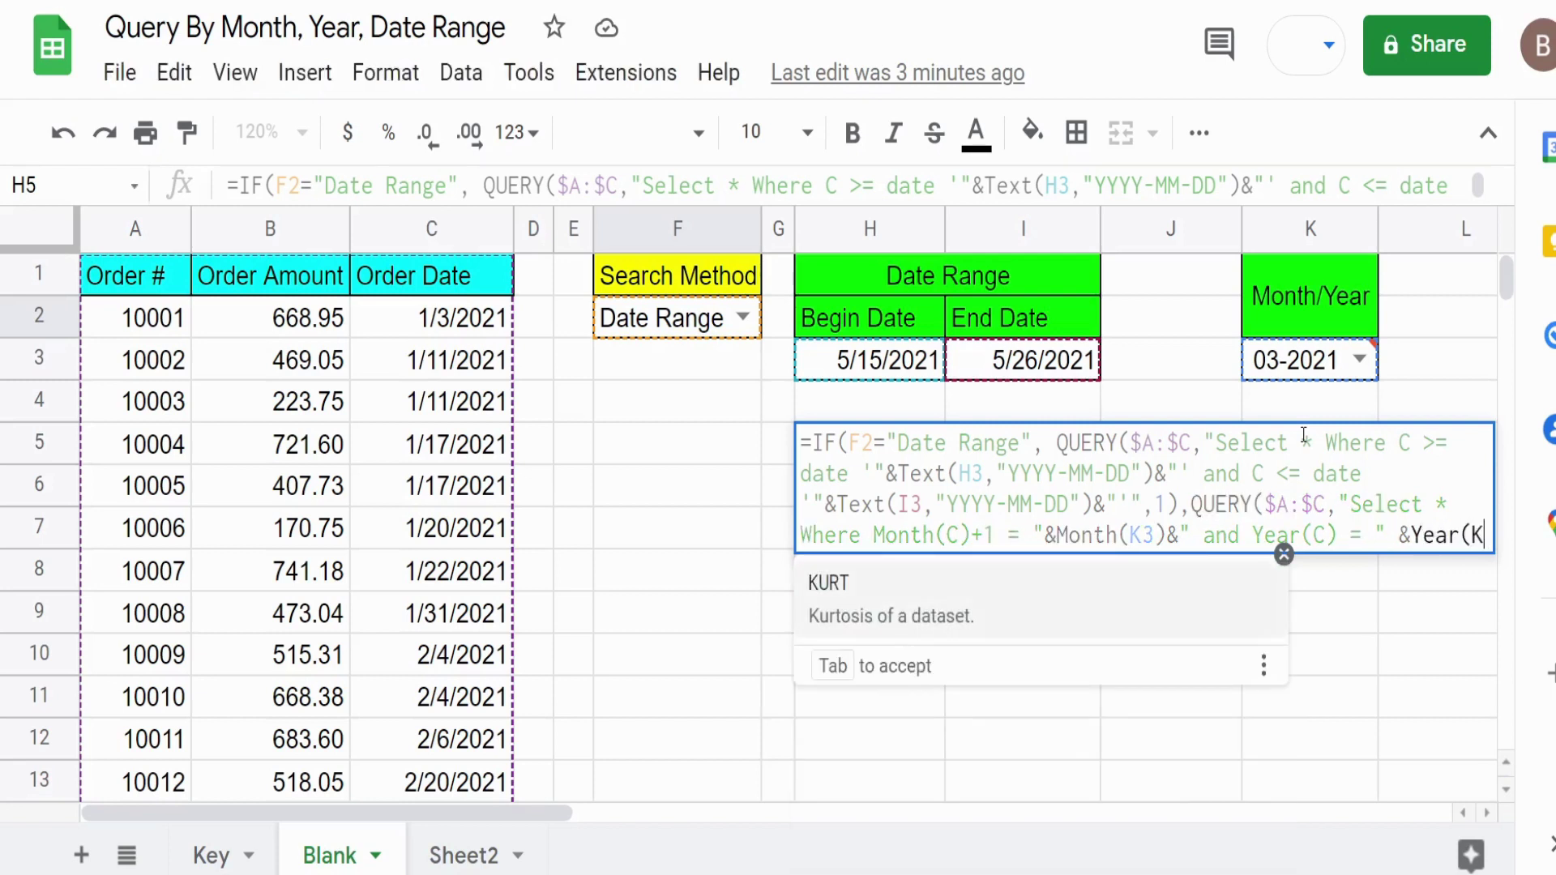
pyautogui.write('3)')
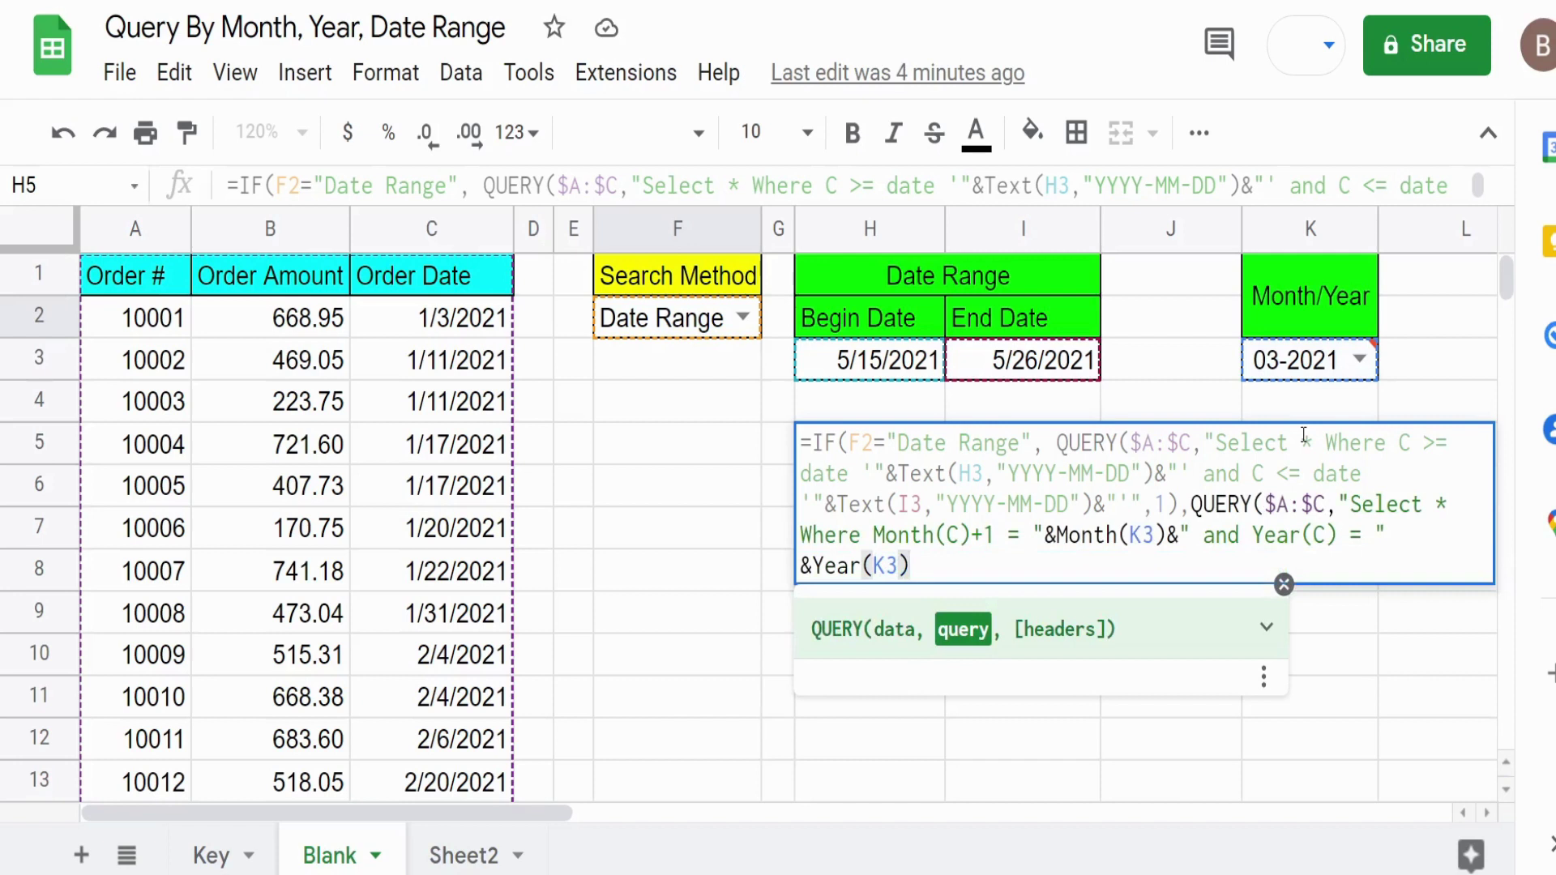
# Step: Finish the second query string with &"", set its headers argument to 1, close the QUERY and IF, and enter the formula
pyautogui.write('&"",1')
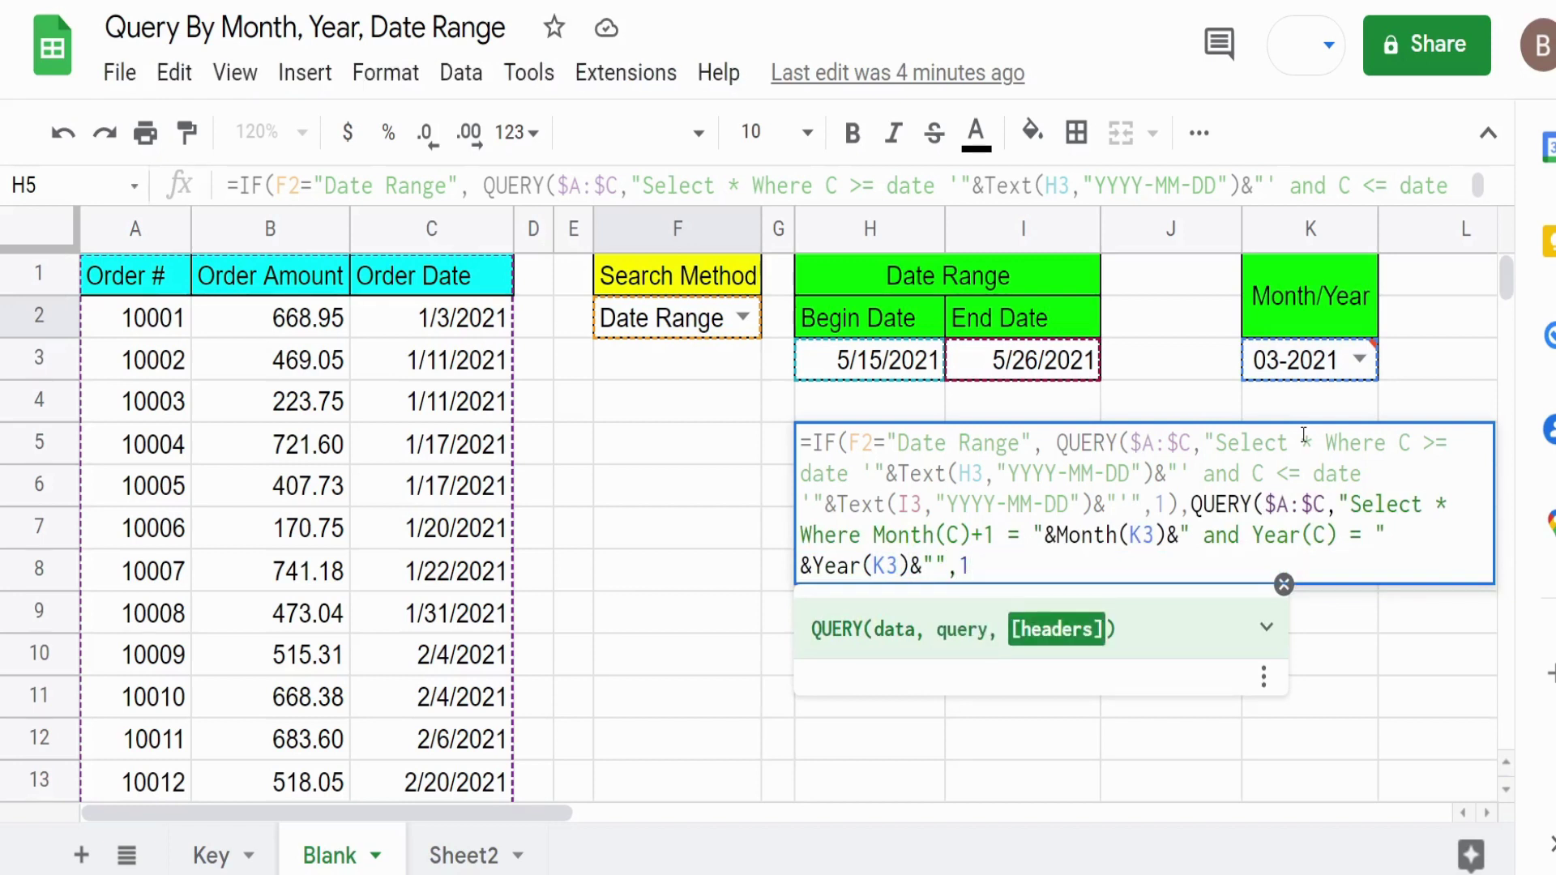
pyautogui.write(')')
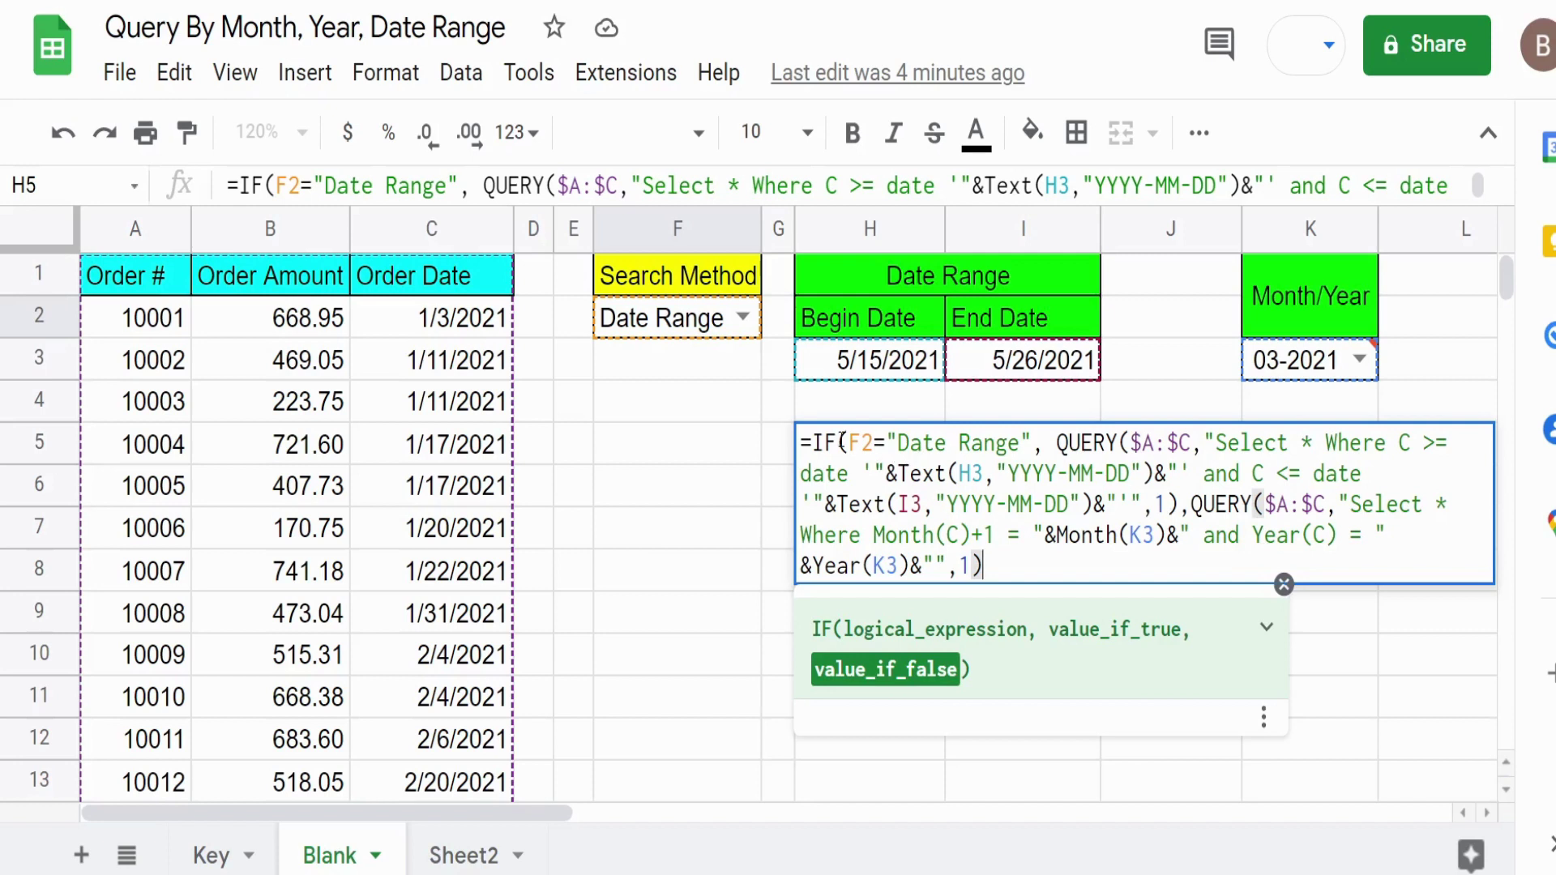
pyautogui.write(')')
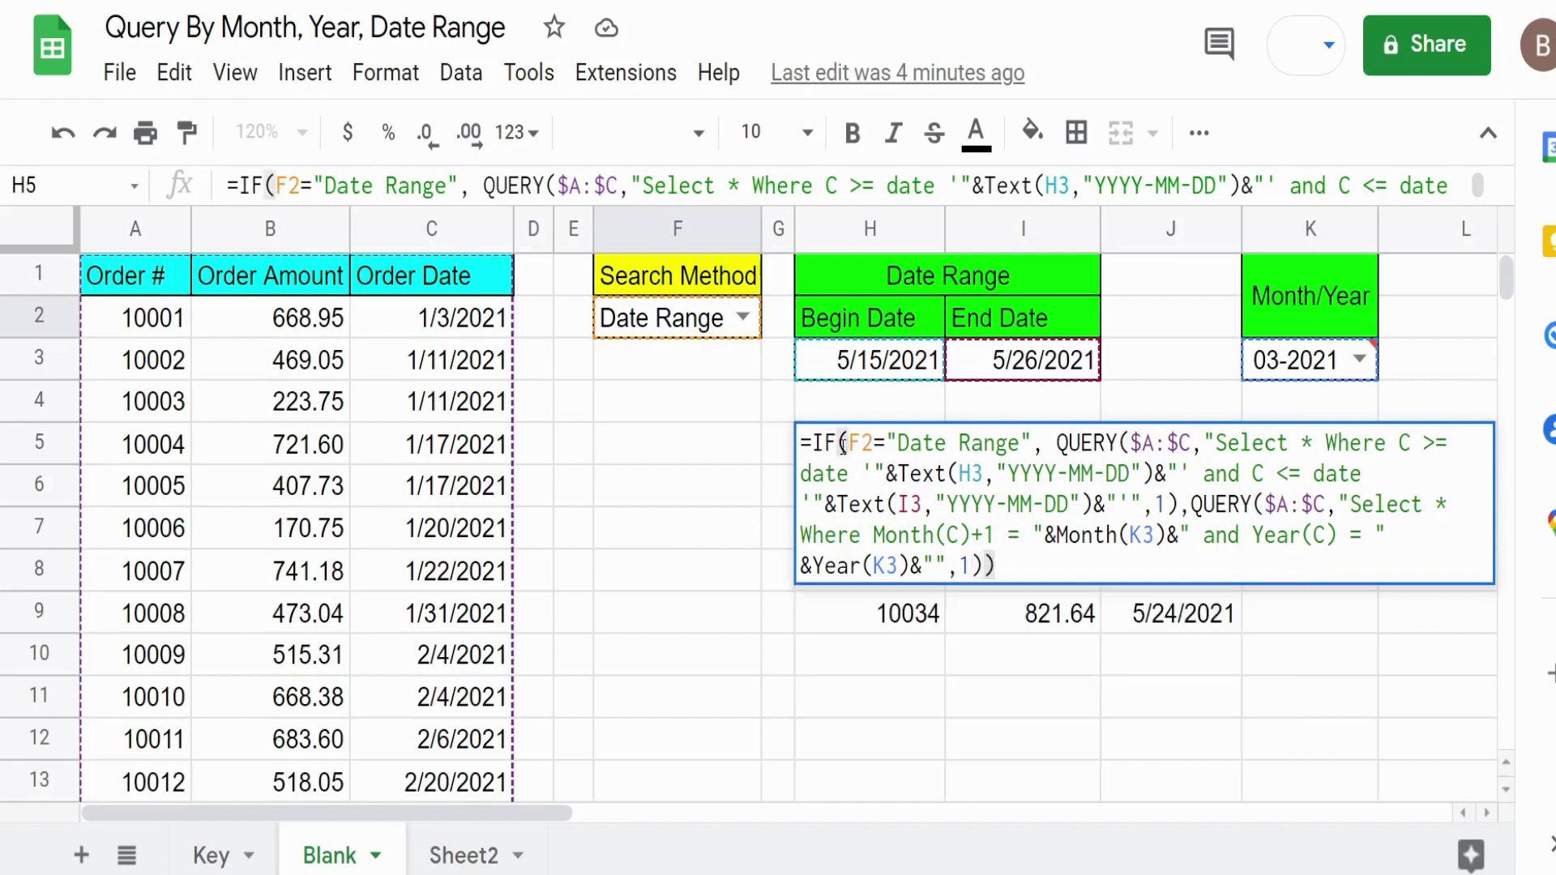
pyautogui.press('Return')
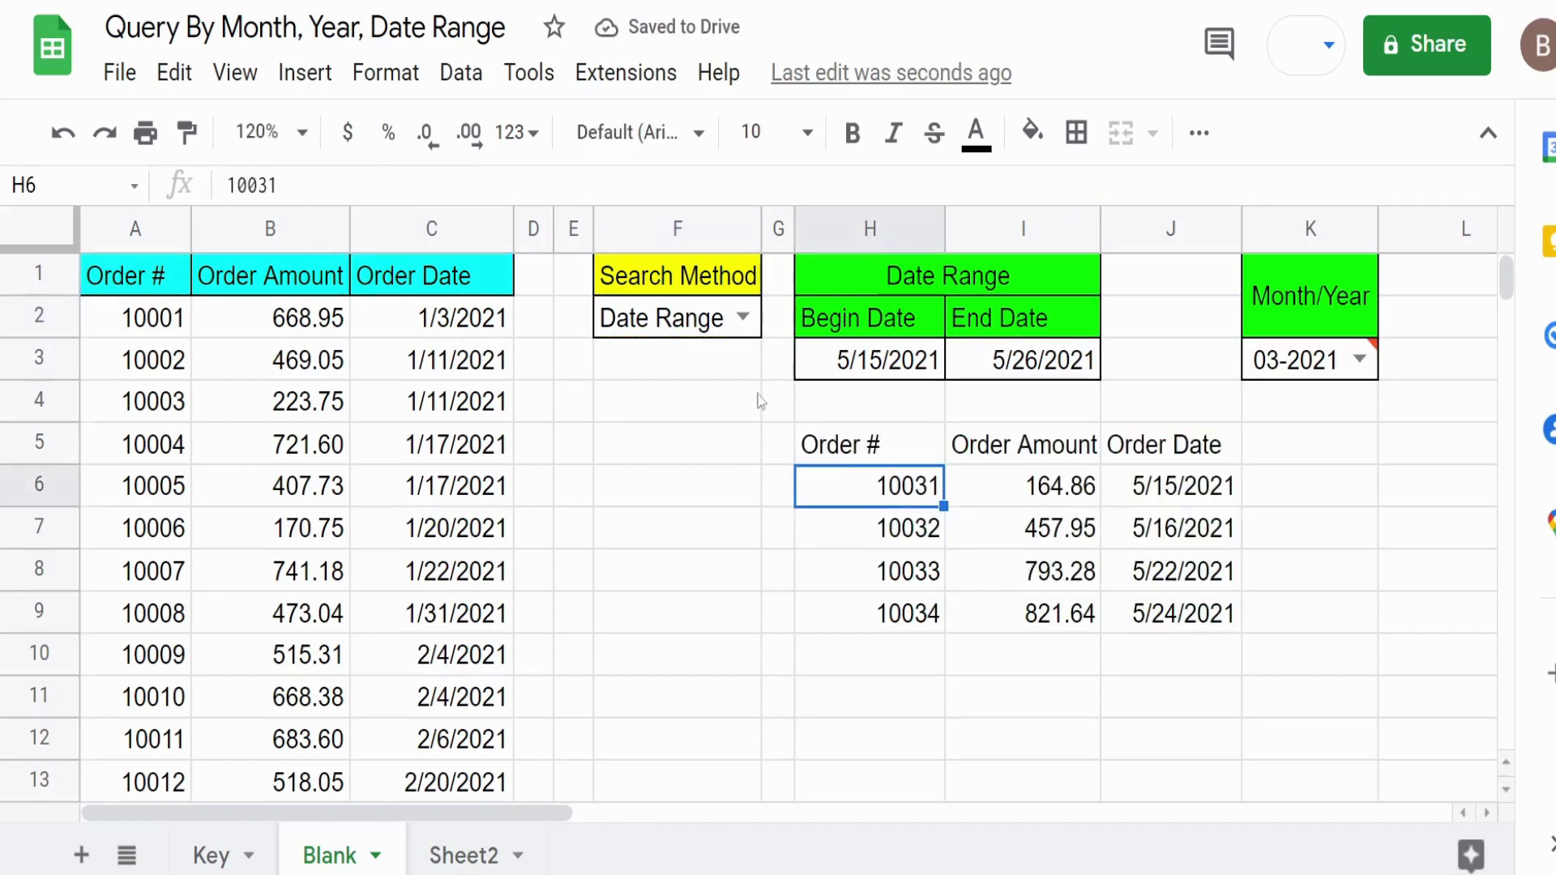
# Step: Switch the Search Method in F2 to Month/Year and choose 05-2021 as the Month/Year in K3
pyautogui.click(882, 456)
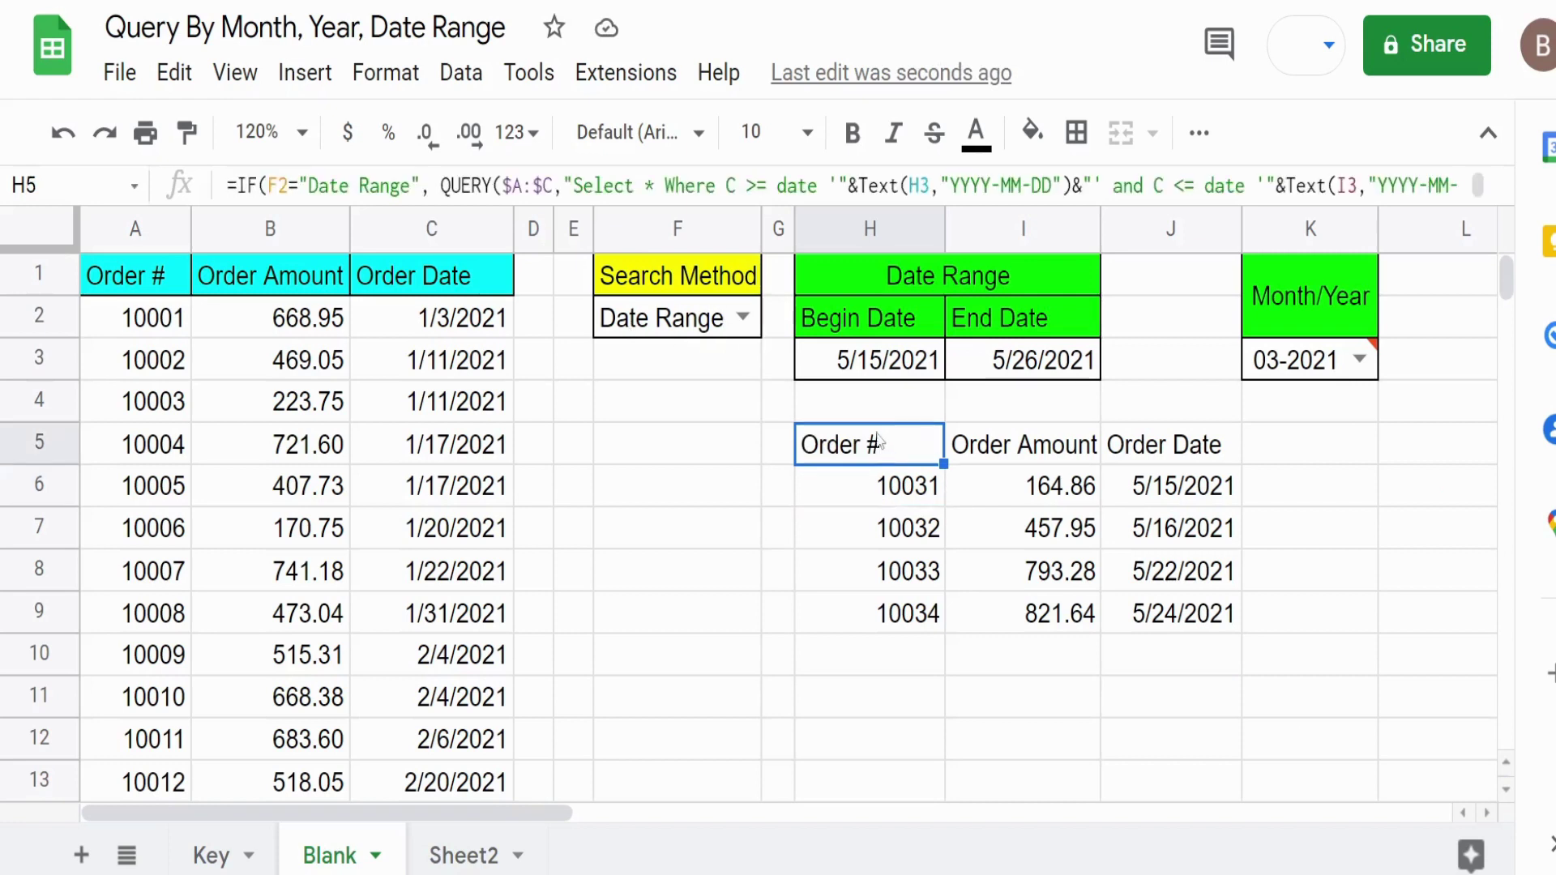
pyautogui.click(744, 321)
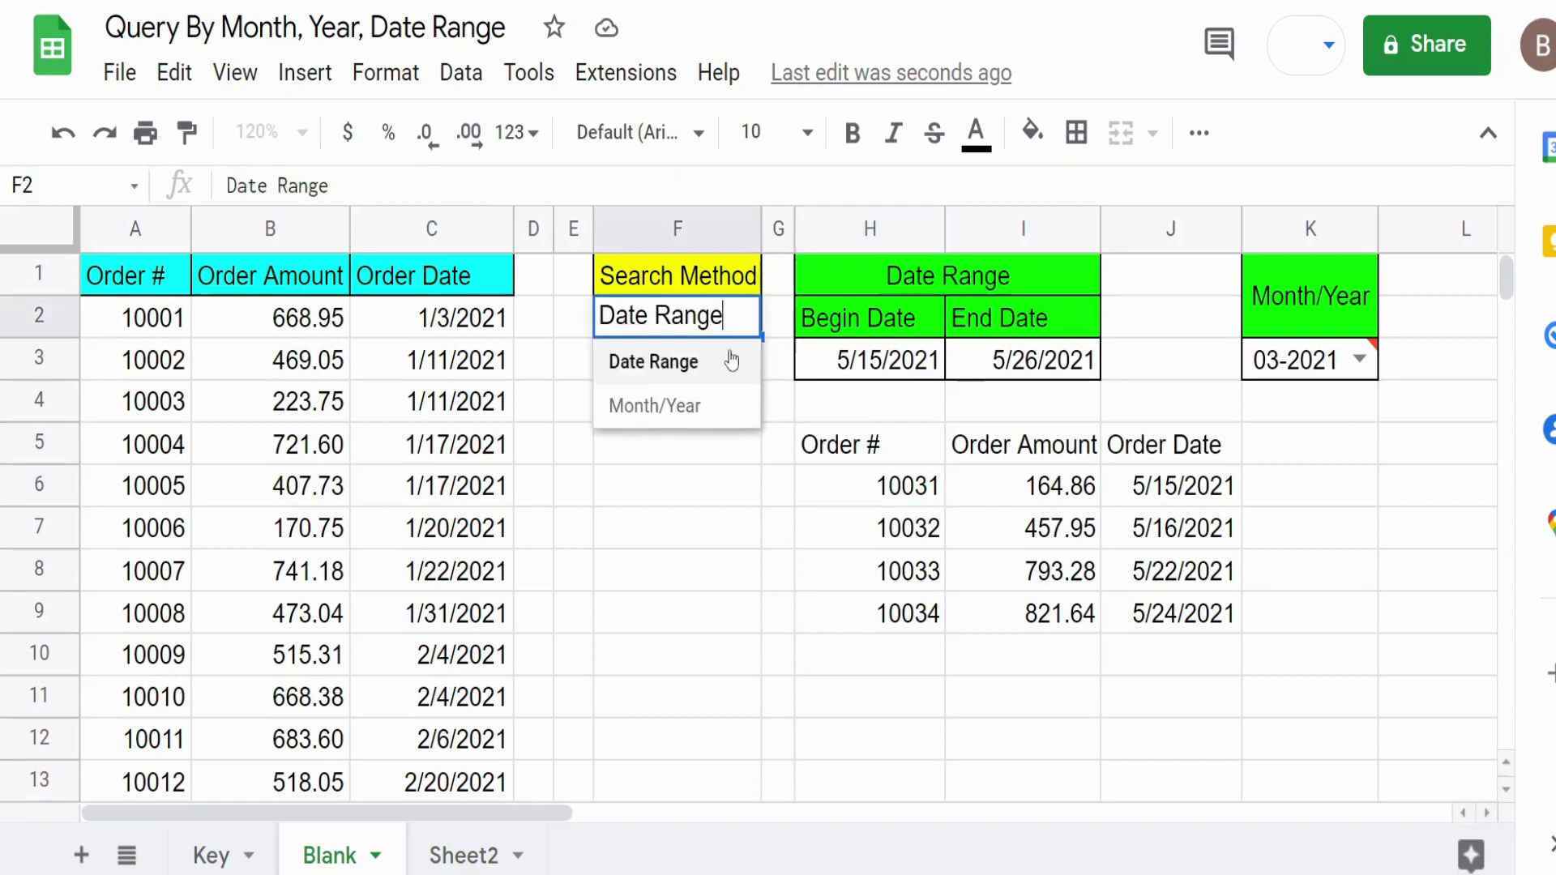
pyautogui.click(699, 405)
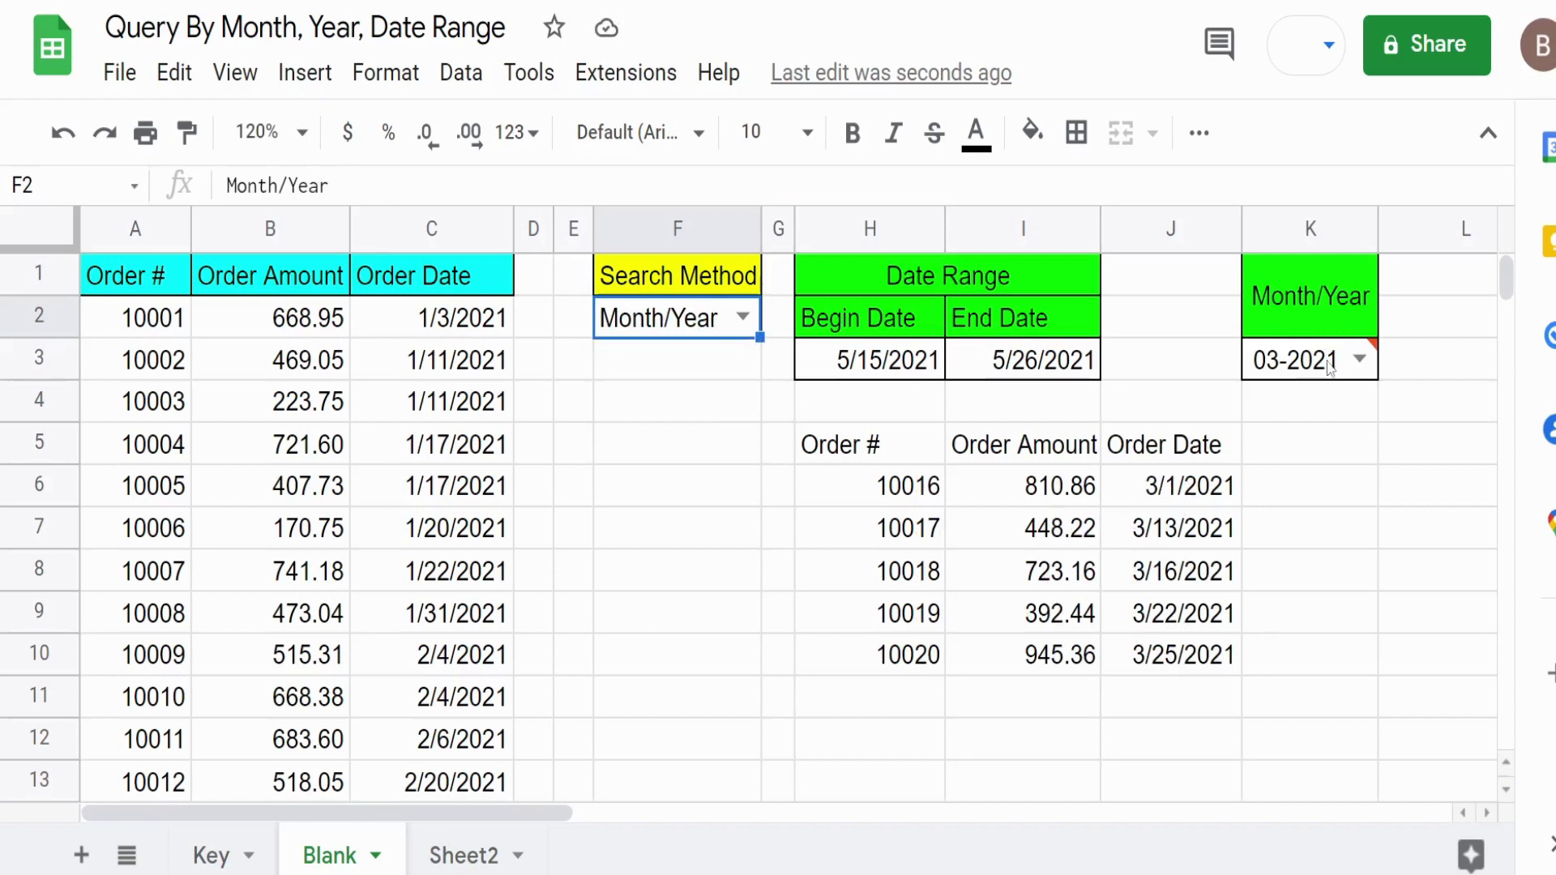
pyautogui.click(1362, 361)
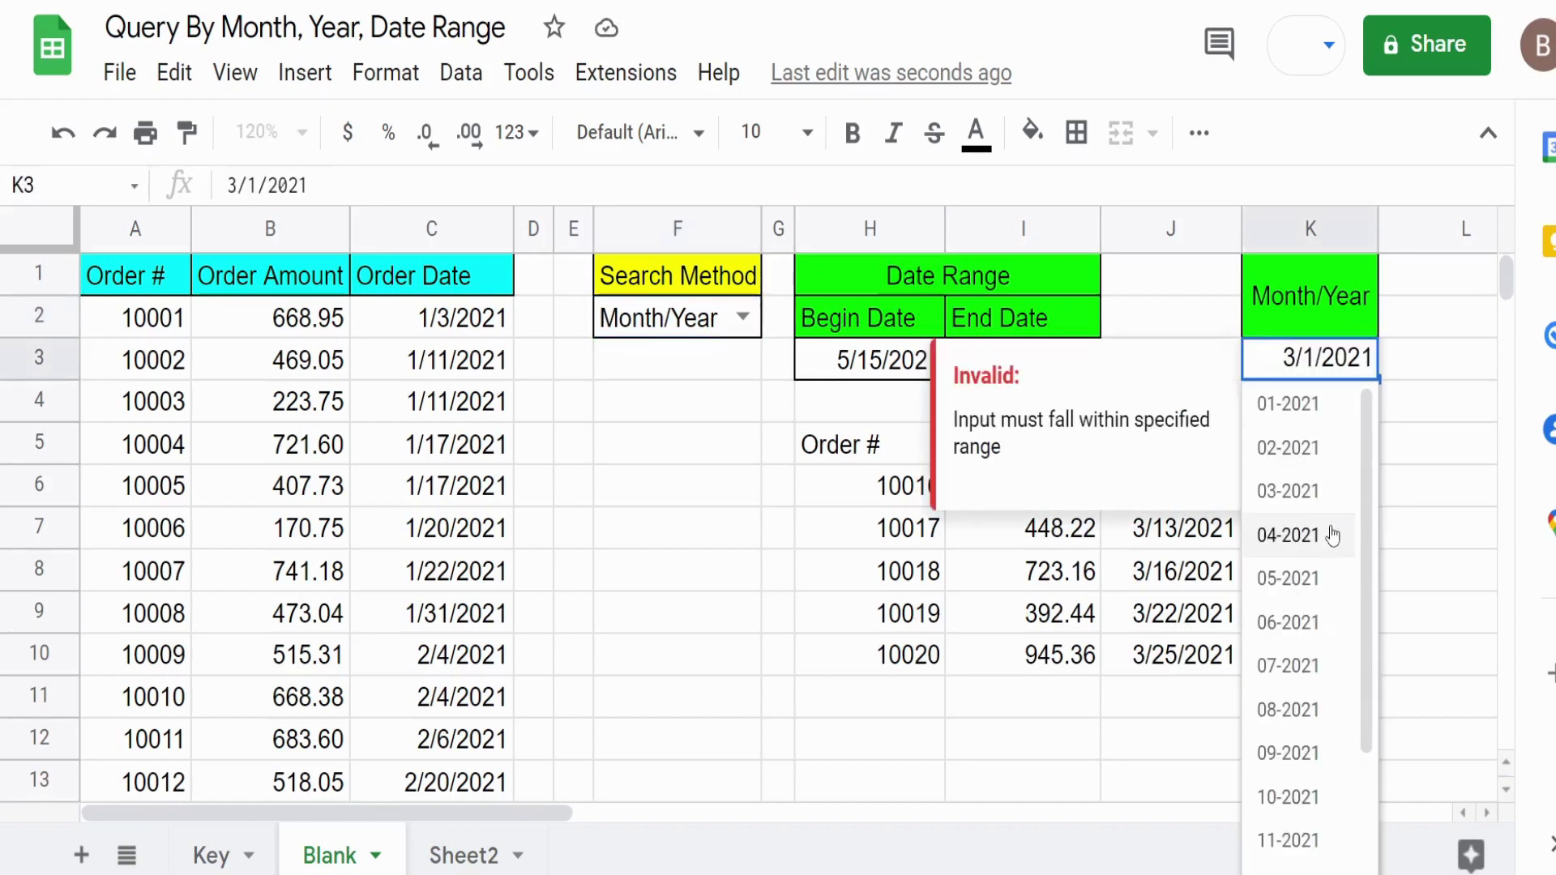
pyautogui.click(1315, 576)
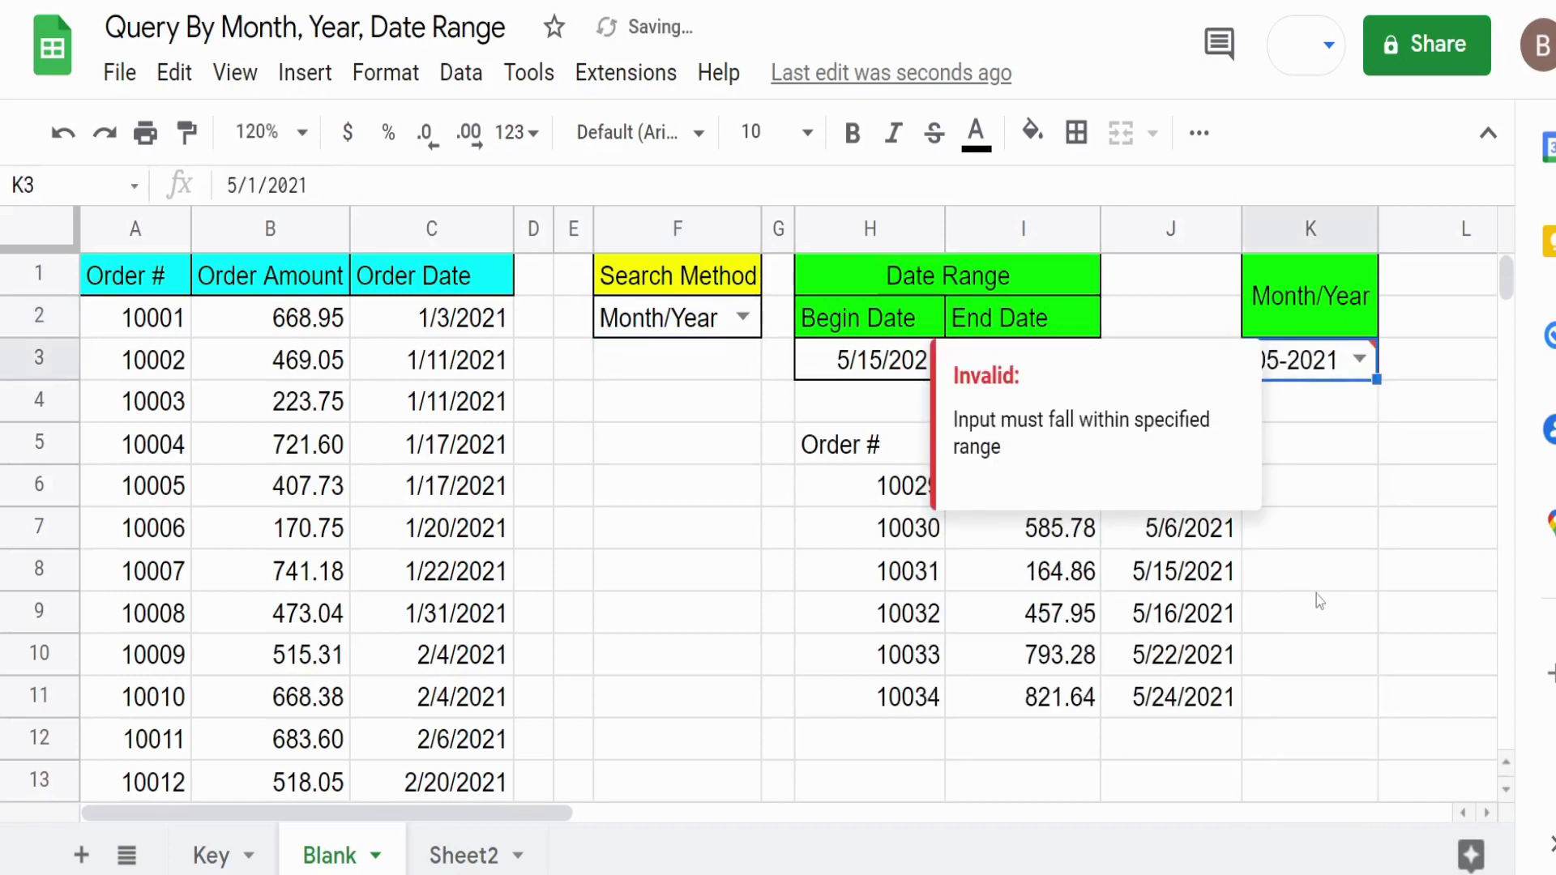
# Step: Switch the Search Method in F2 back to Date Range
pyautogui.click(742, 316)
pyautogui.click(720, 366)
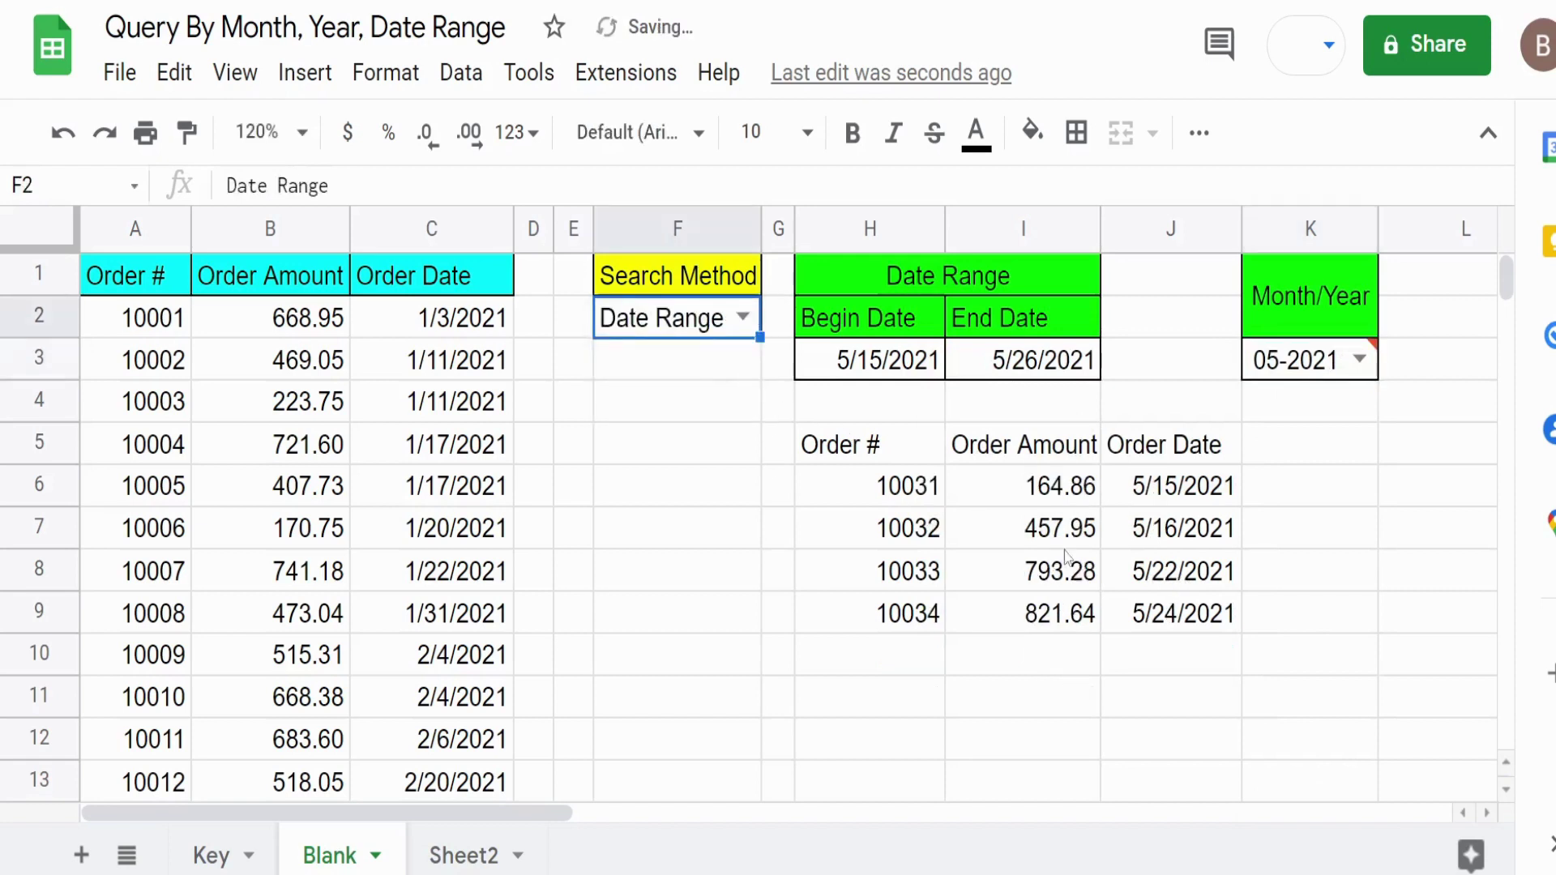